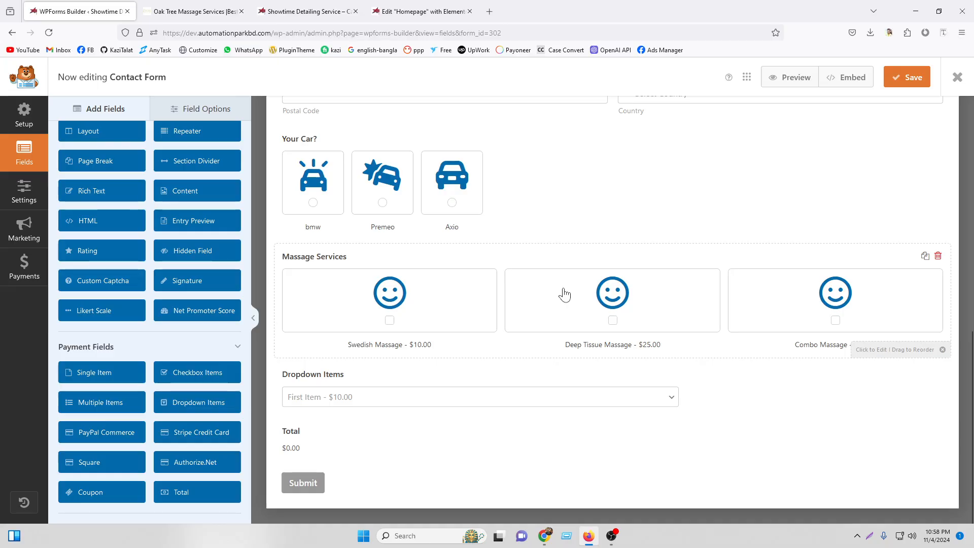
Scroll through the Contact Form, open the Your Name field settings, and close the Oak Tree Massage Services tab.
scroll(175, 284, "up", 6)
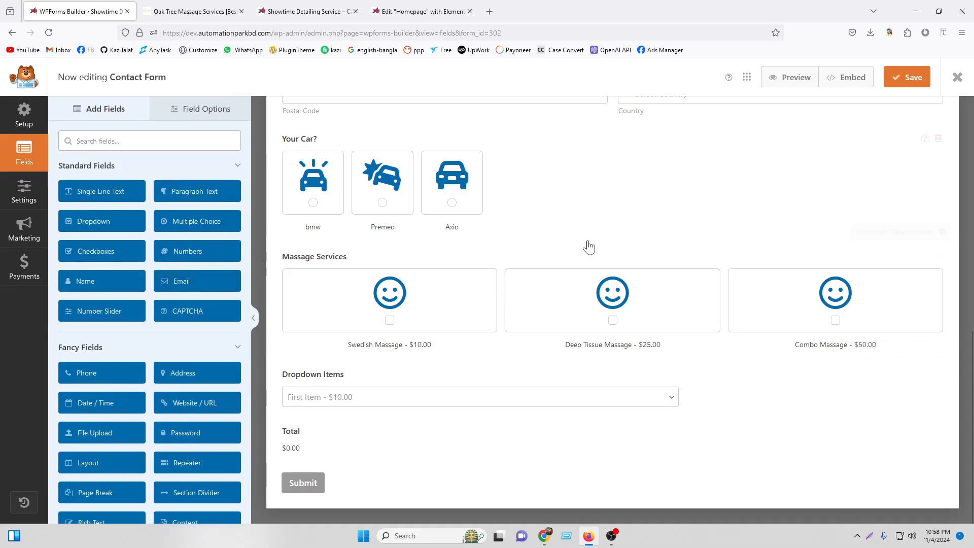
scroll(587, 246, "up", 10)
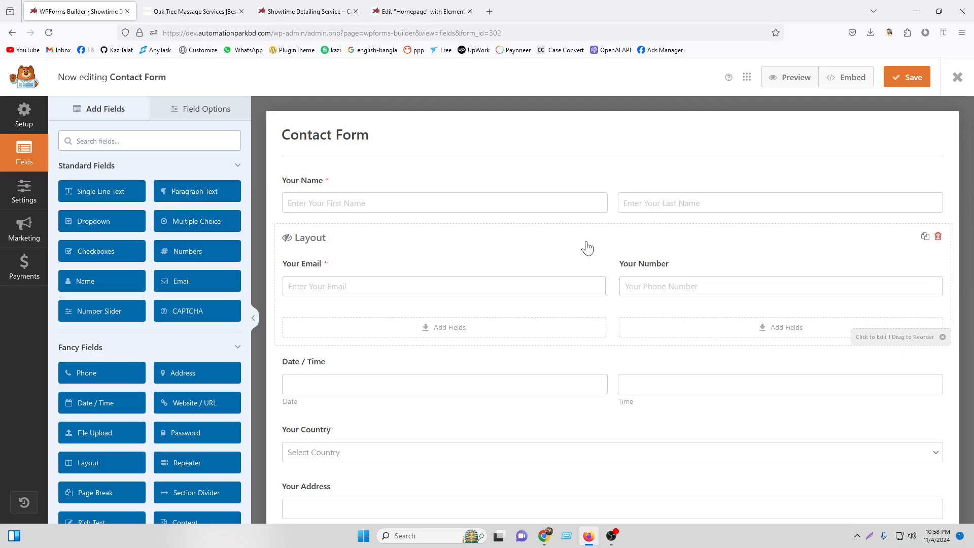
scroll(580, 255, "down", 5)
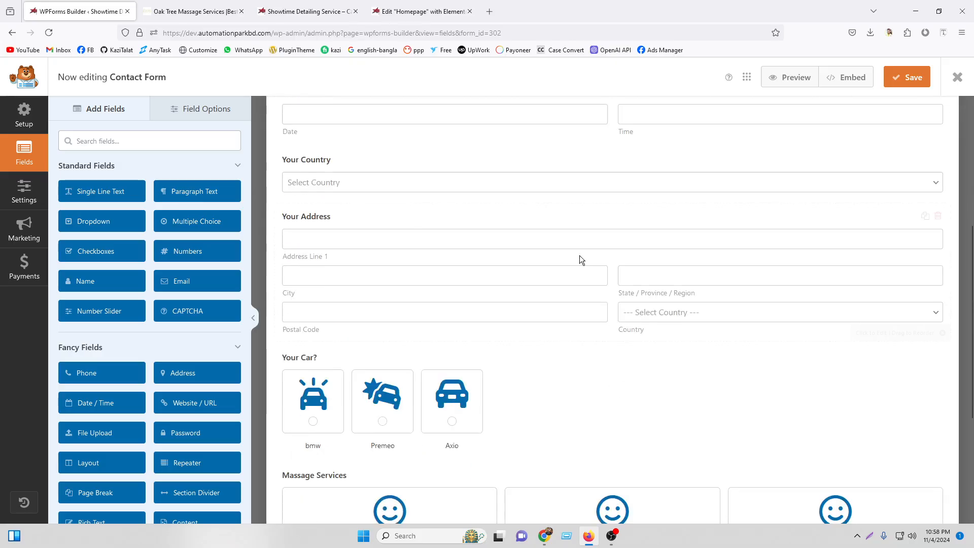
scroll(574, 259, "down", 3)
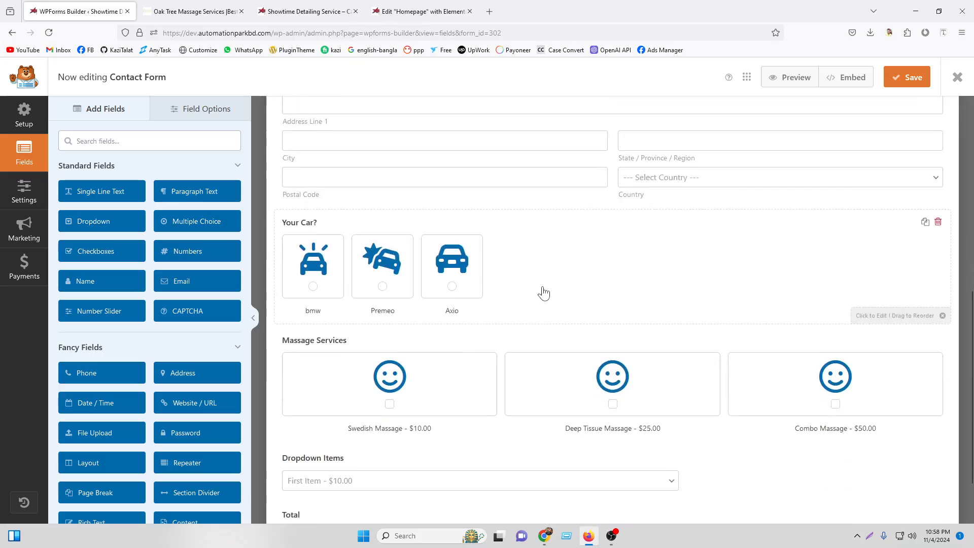
scroll(545, 299, "down", 2)
scroll(548, 304, "up", 10)
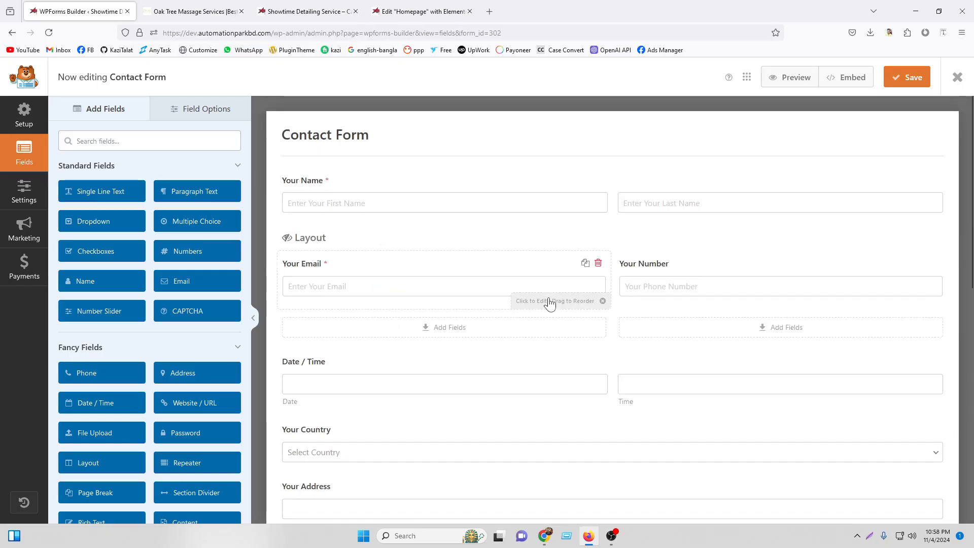
left_click(583, 181)
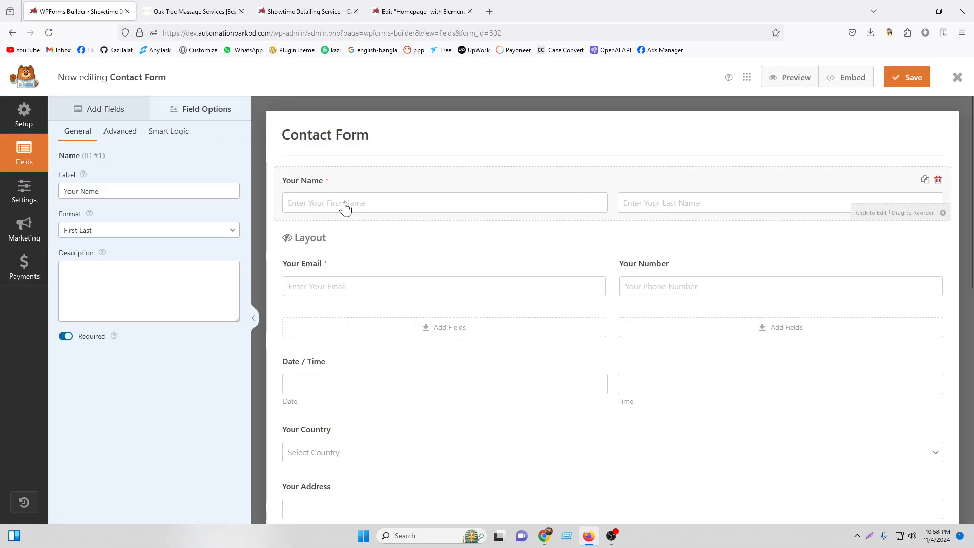
left_click(241, 11)
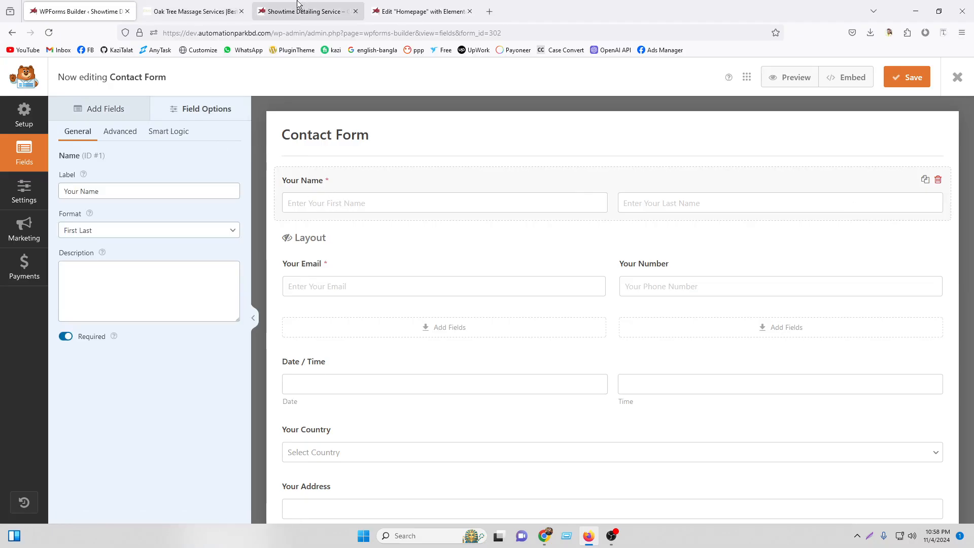
left_click(219, 6)
scroll(474, 257, "up", 10)
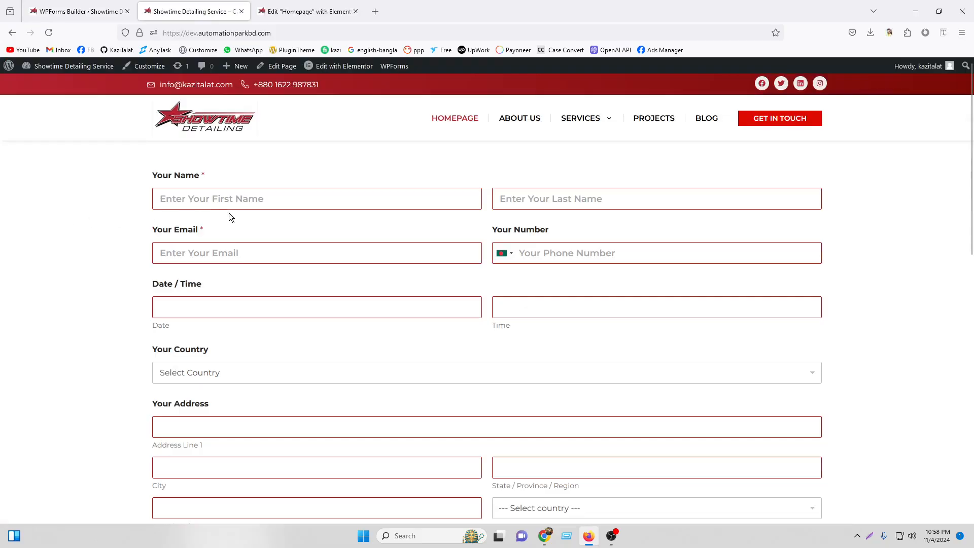
left_click(201, 199)
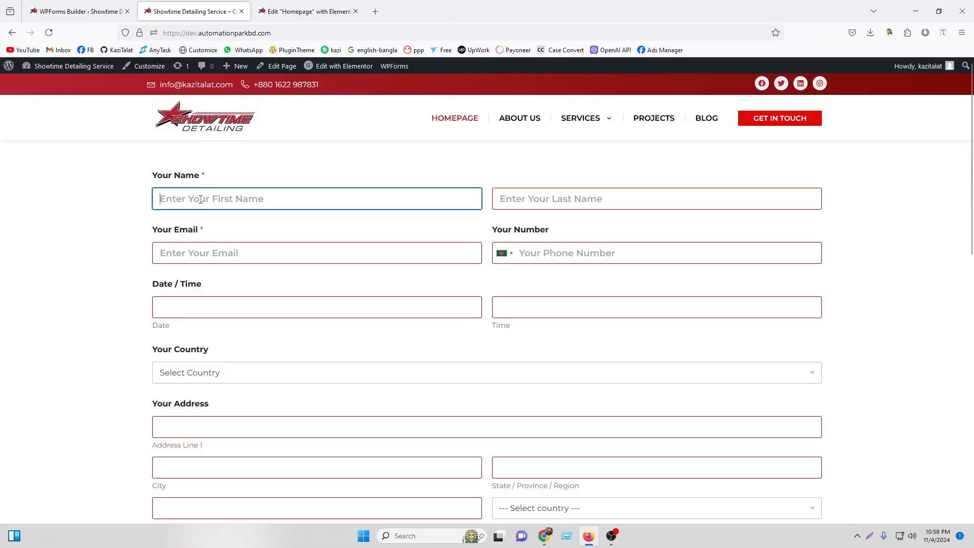
left_click(558, 203)
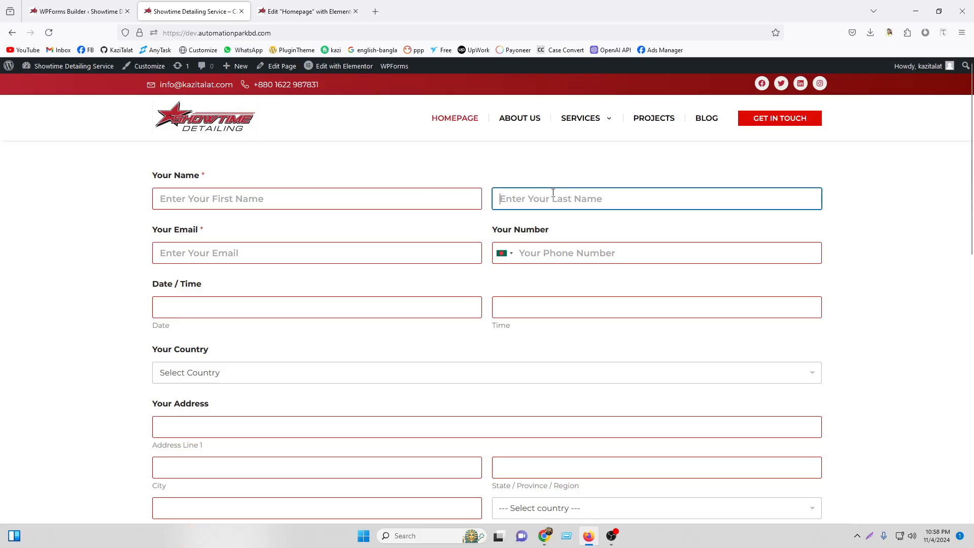
left_click(187, 247)
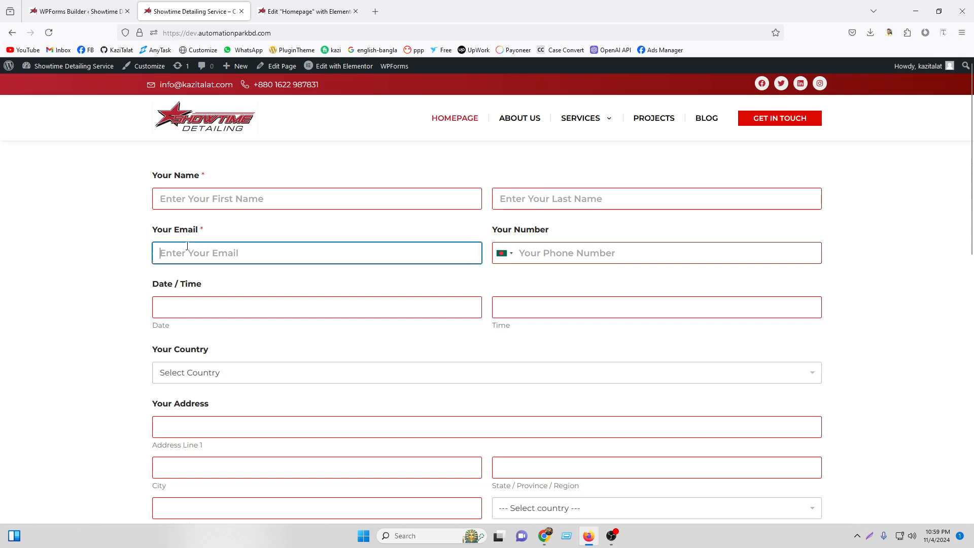
left_click(563, 247)
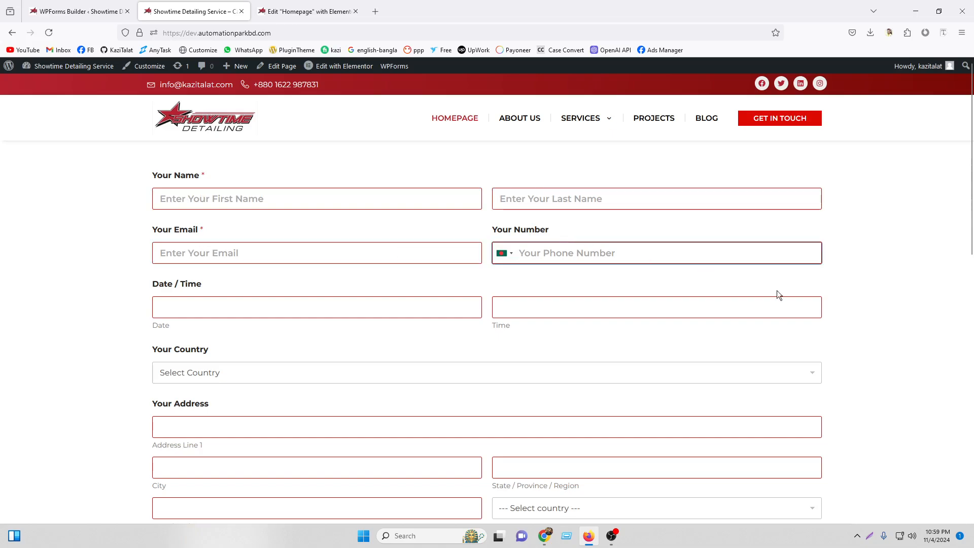
left_click(870, 536)
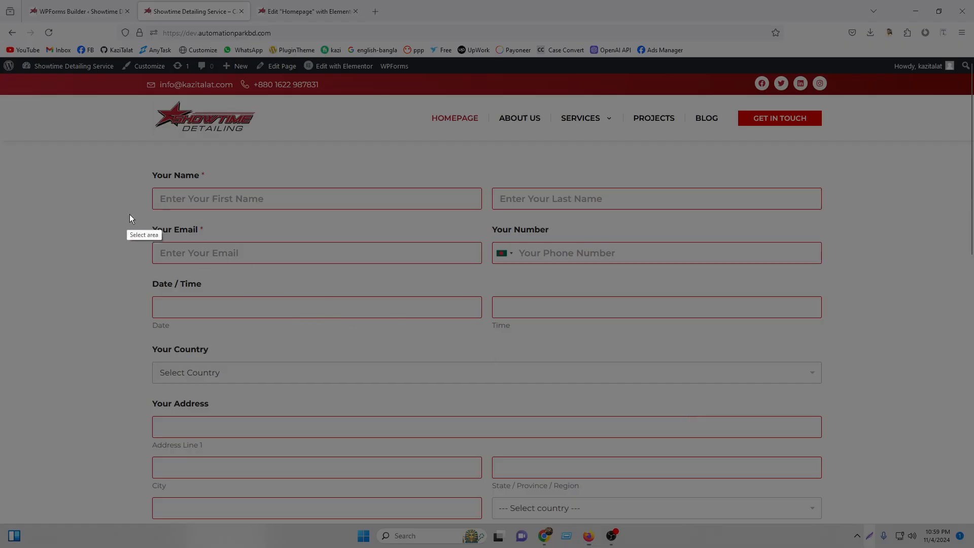
left_click_drag(131, 214, 836, 279)
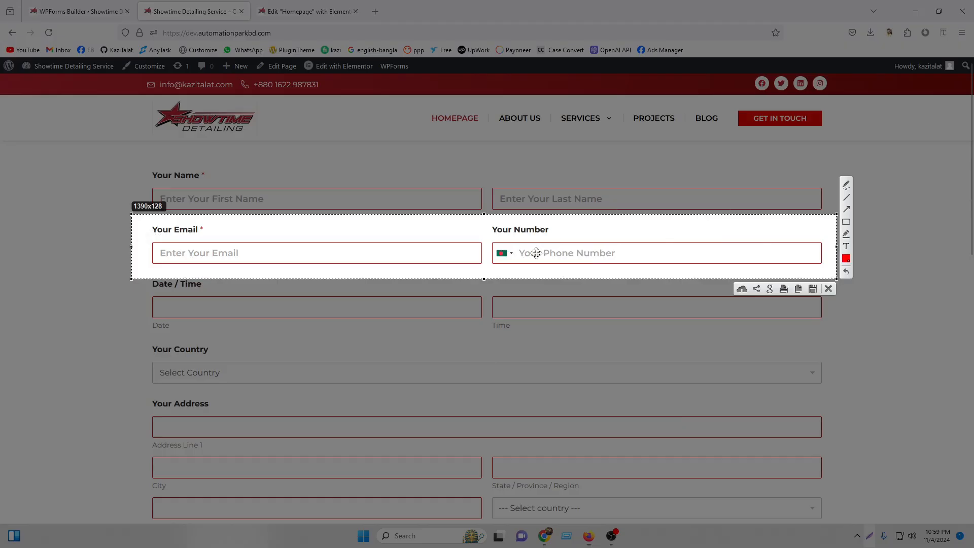
mouse_move(538, 252)
left_mouse_down()
mouse_move(540, 198)
mouse_move(526, 255)
left_mouse_up()
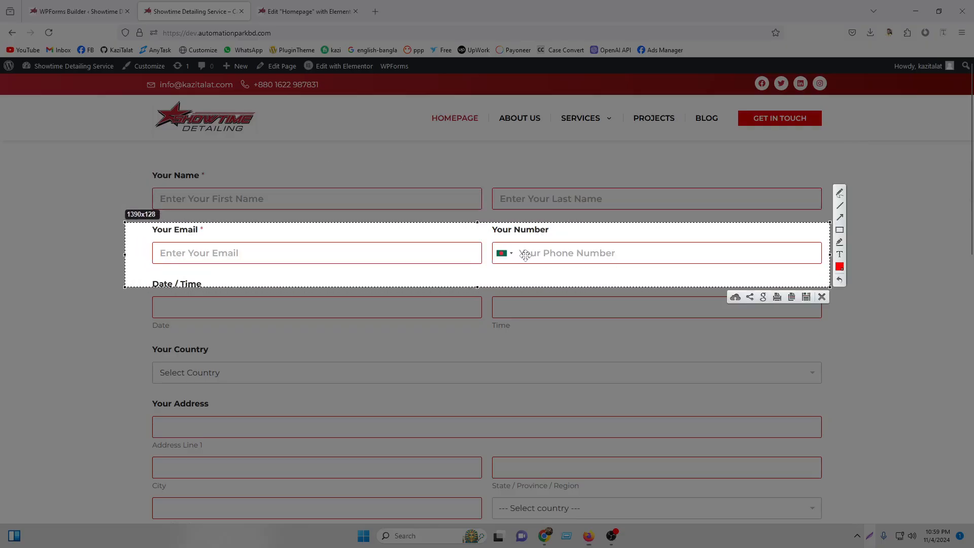
left_click(822, 297)
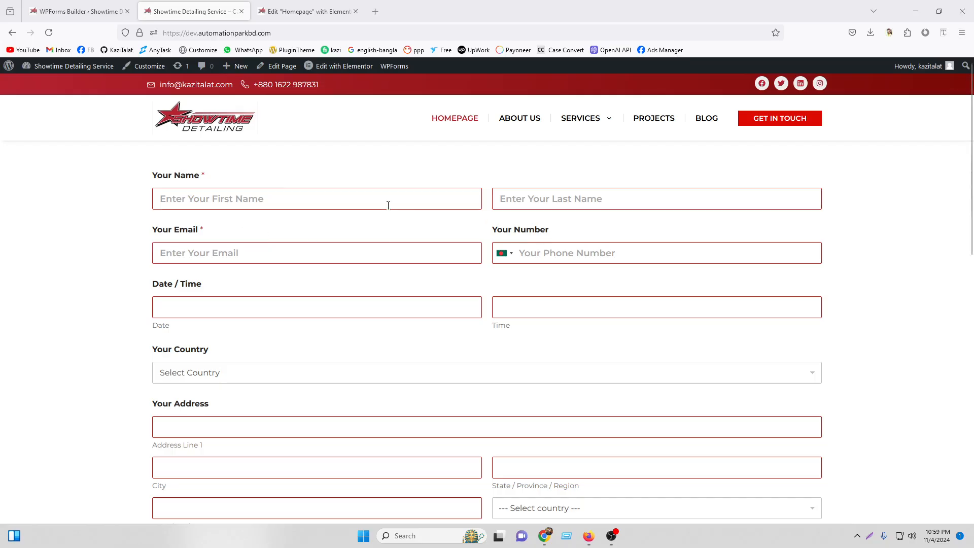
left_click(71, 10)
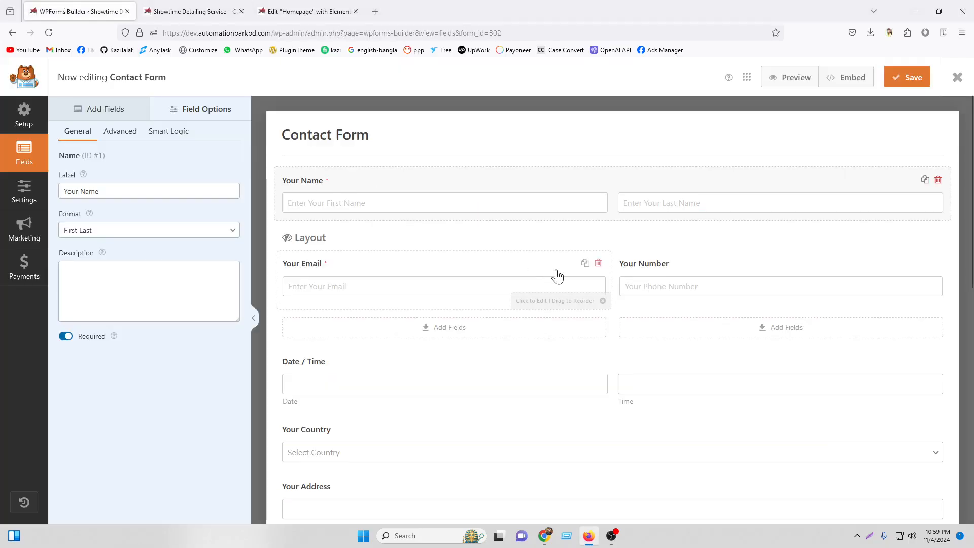
Enable conditional logic on the Your Email field and look over the Show rule's field choices.
left_click(339, 269)
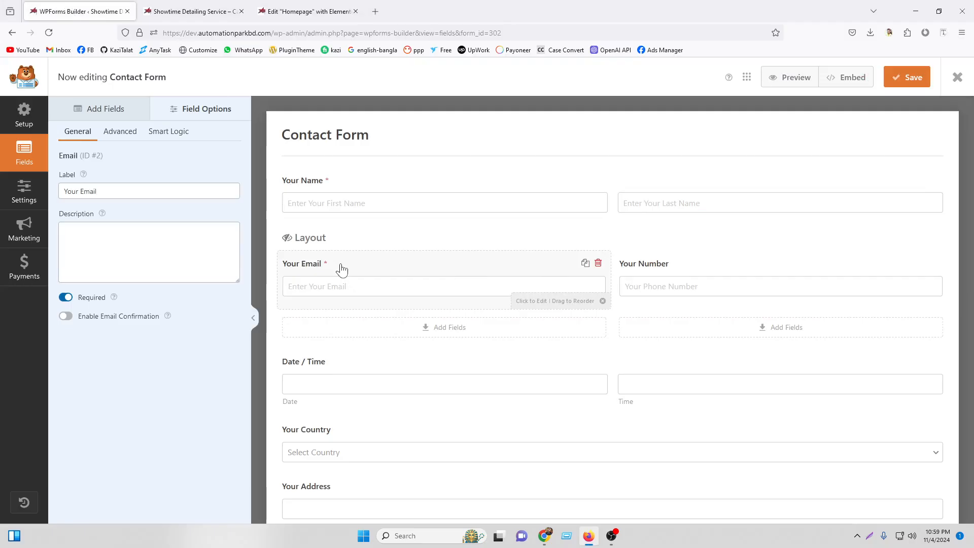
left_click(164, 133)
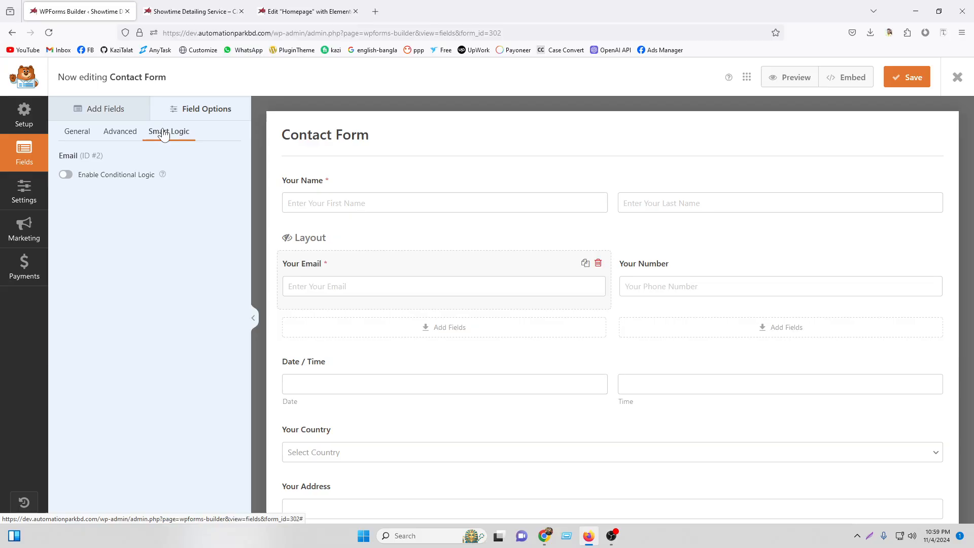
left_click(65, 175)
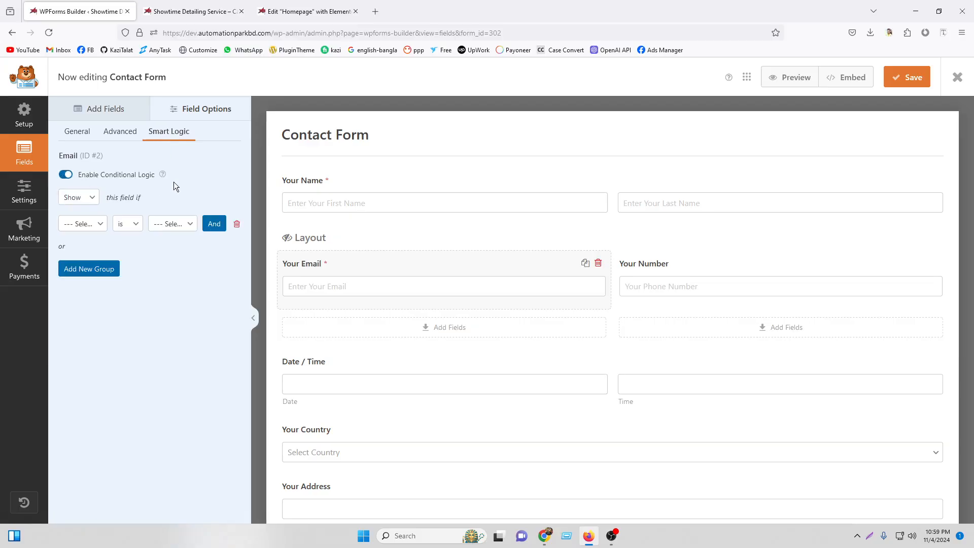
left_click(73, 195)
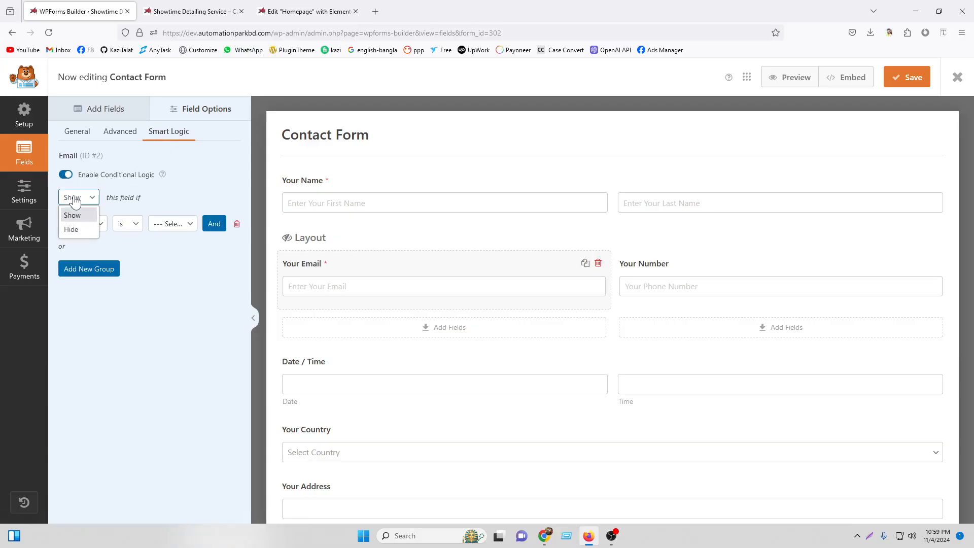
left_click(72, 214)
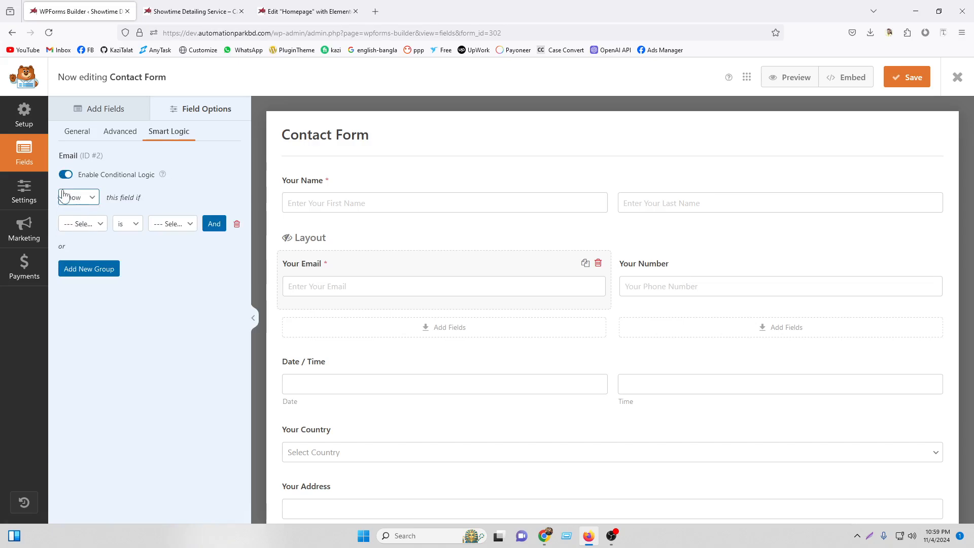
left_click(86, 224)
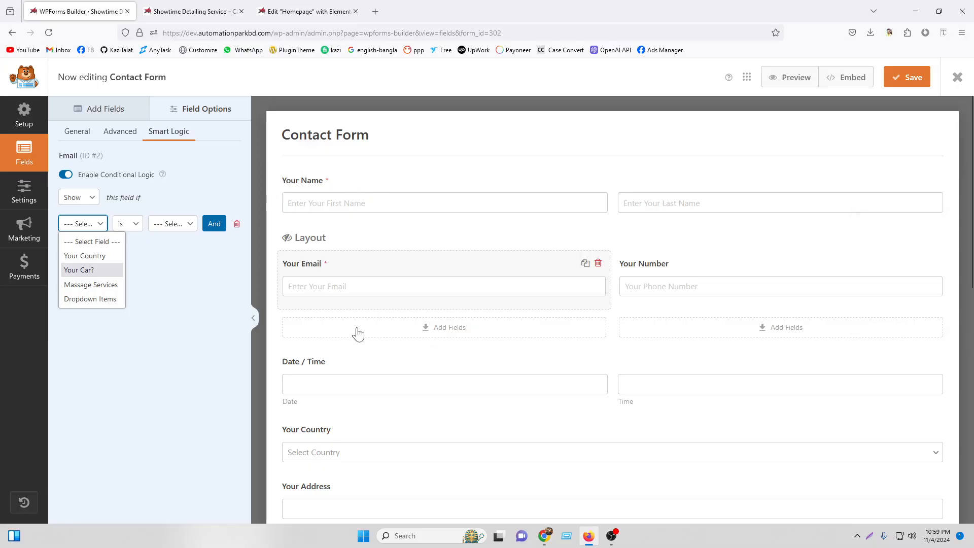
Switch the email field's conditional logic back off, confirming removal of its rules.
left_click(67, 175)
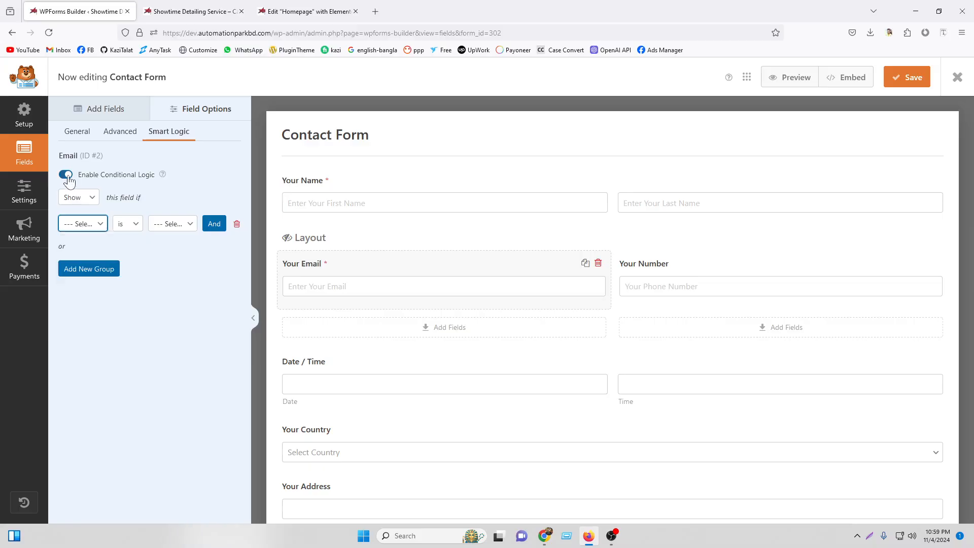
left_click(502, 337)
left_click(67, 174)
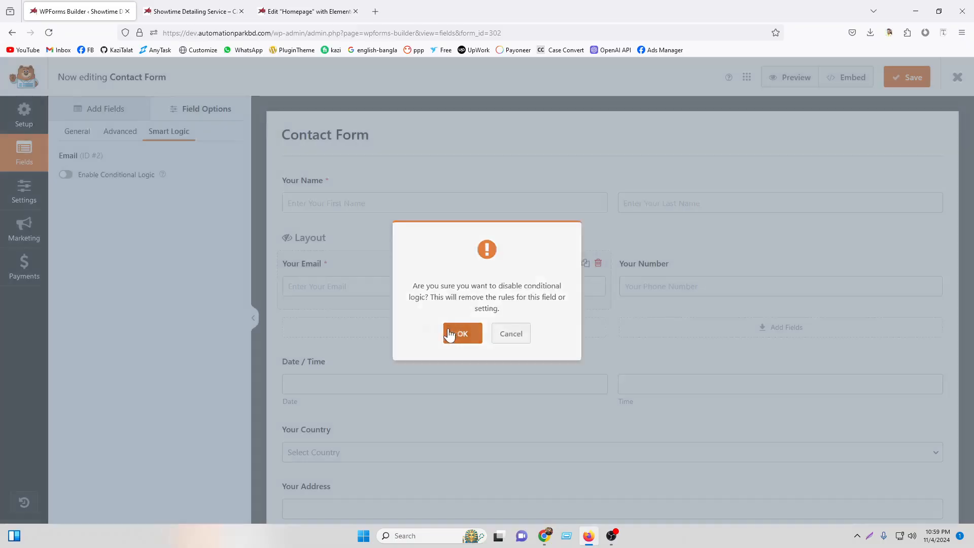
left_click(458, 335)
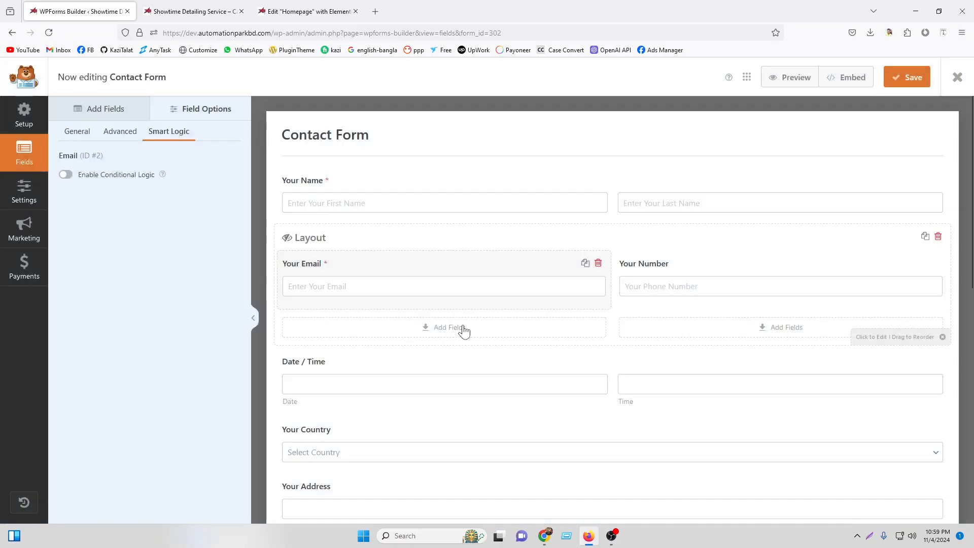
scroll(622, 343, "down", 5)
Check the Your Car? field and the live form's Massage Services section, then select Massage Services in the builder.
scroll(622, 343, "down", 4)
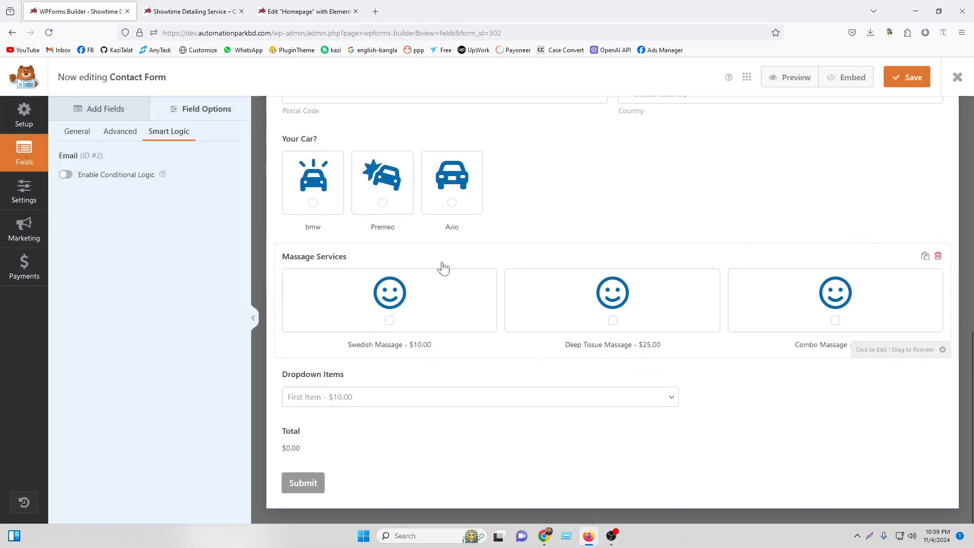
left_click(356, 141)
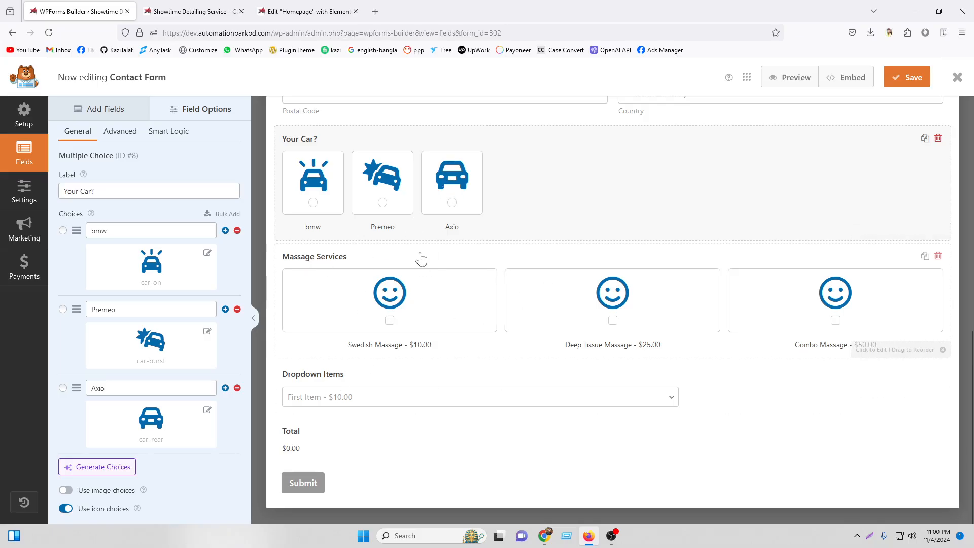
left_click(193, 11)
scroll(354, 346, "down", 6)
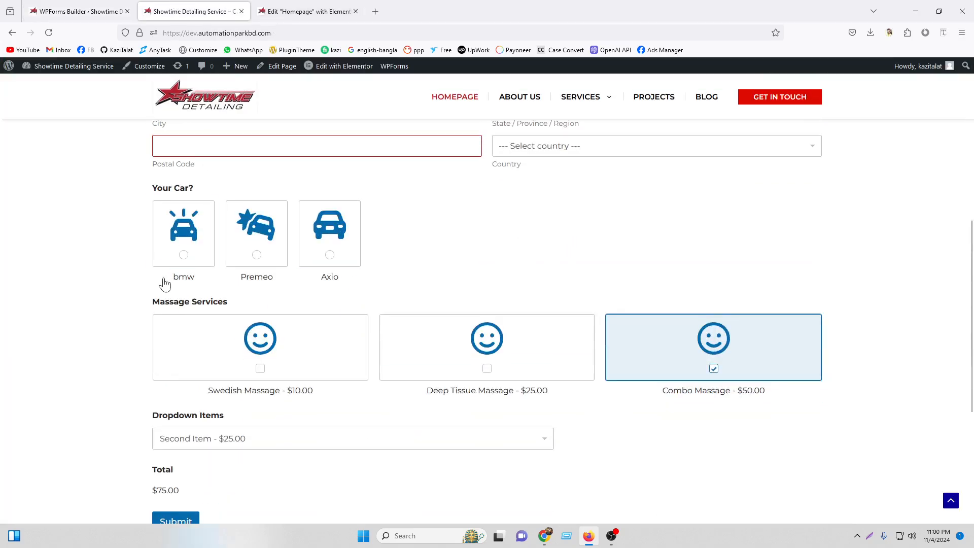
left_click_drag(152, 303, 294, 310)
left_click_drag(153, 418, 257, 424)
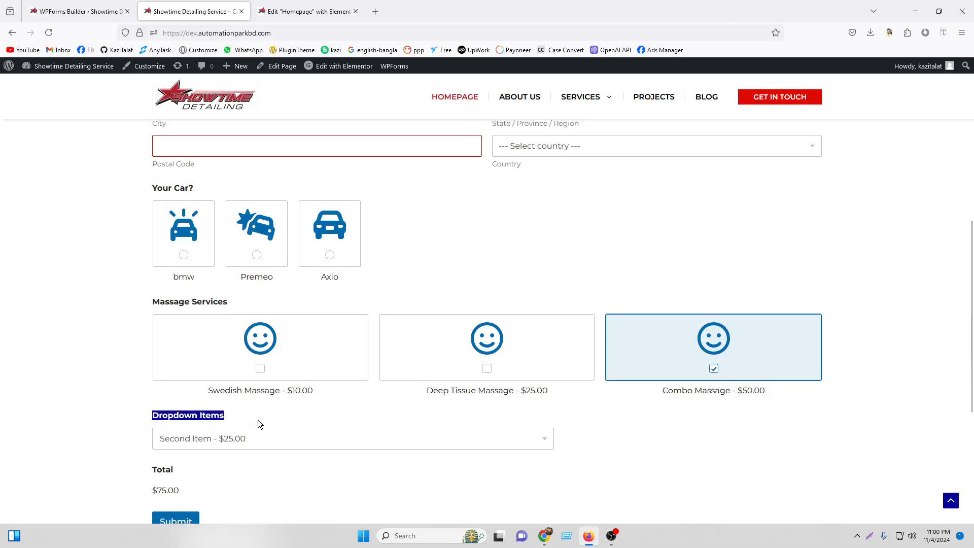
left_click(76, 10)
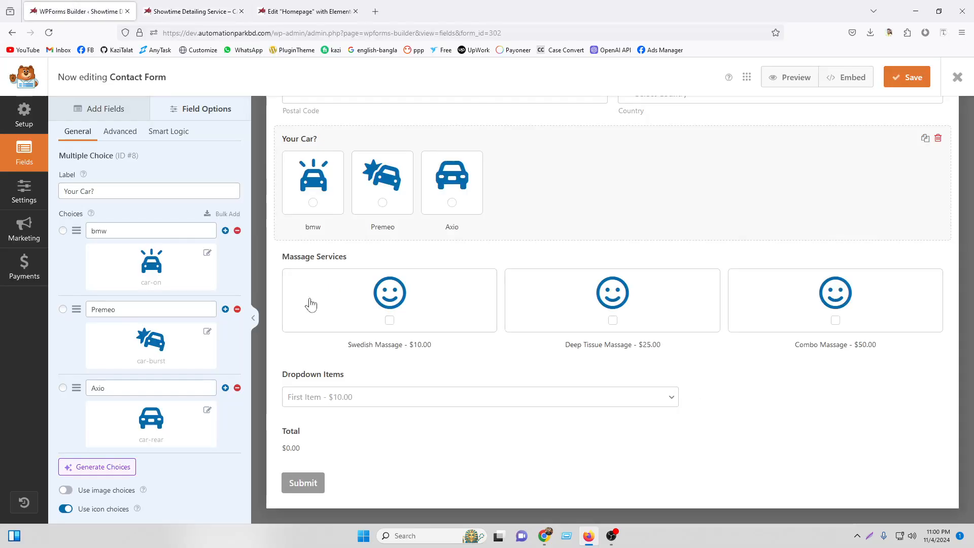
left_click(331, 260)
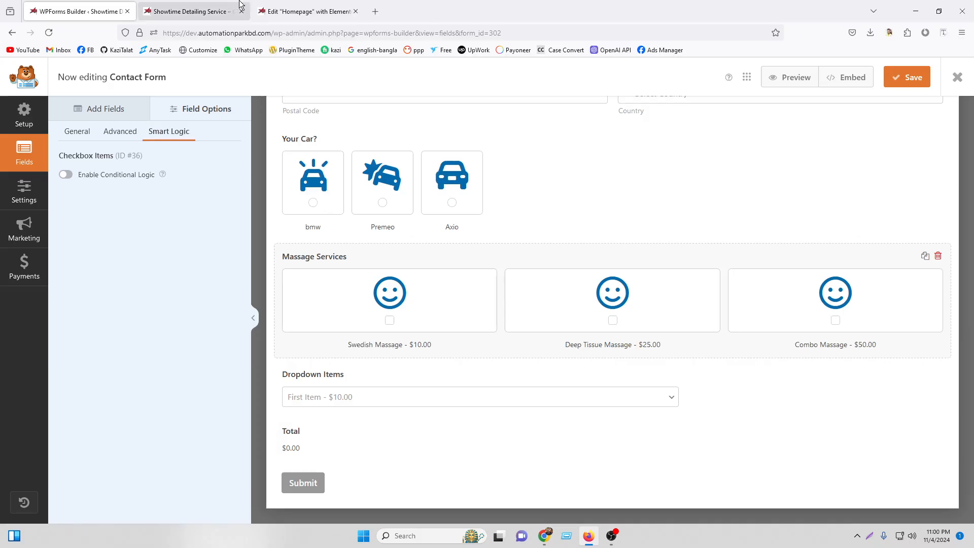
Glance at the live form, then return to the form builder.
left_click(205, 5)
scroll(289, 336, "down", 3)
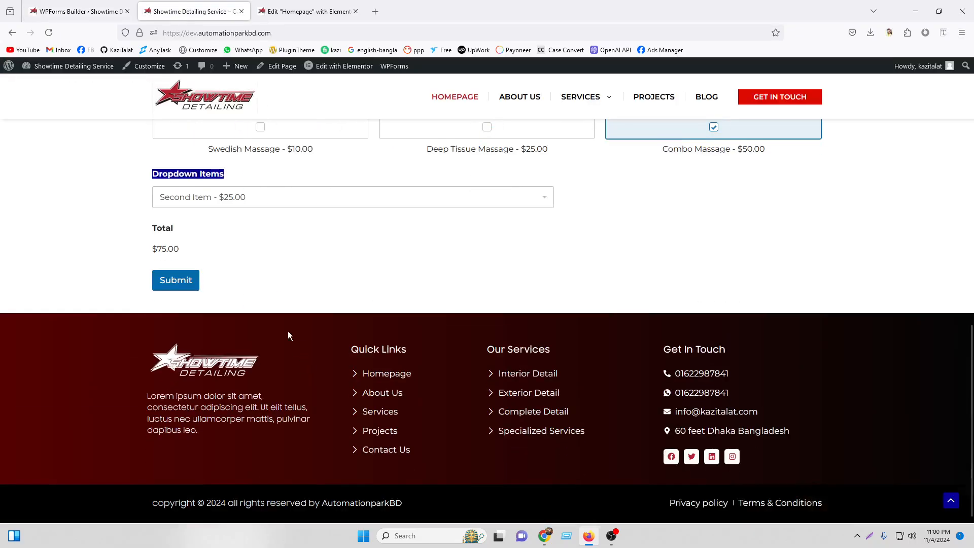
left_click(81, 8)
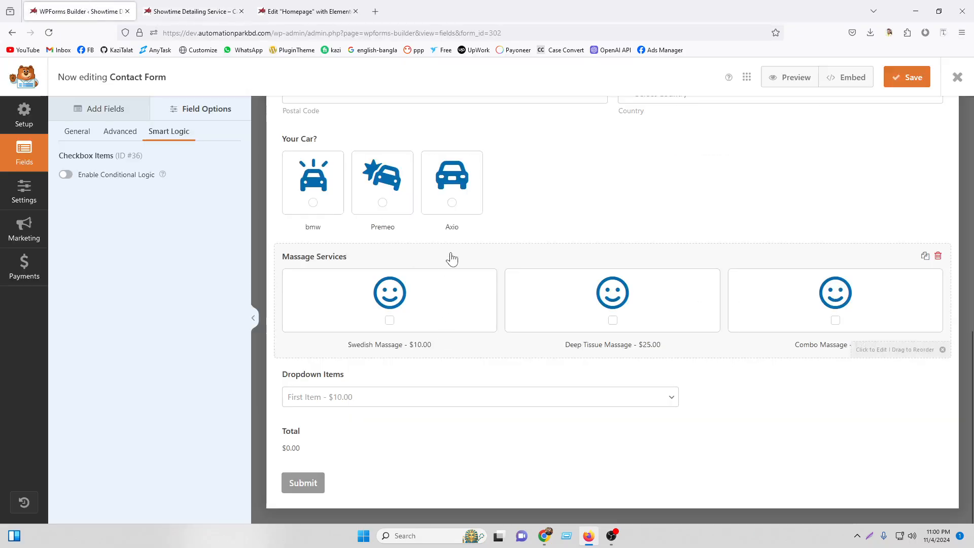
Set Massage Services to show only when Your Car? is bmw, then view the live form.
left_click(66, 175)
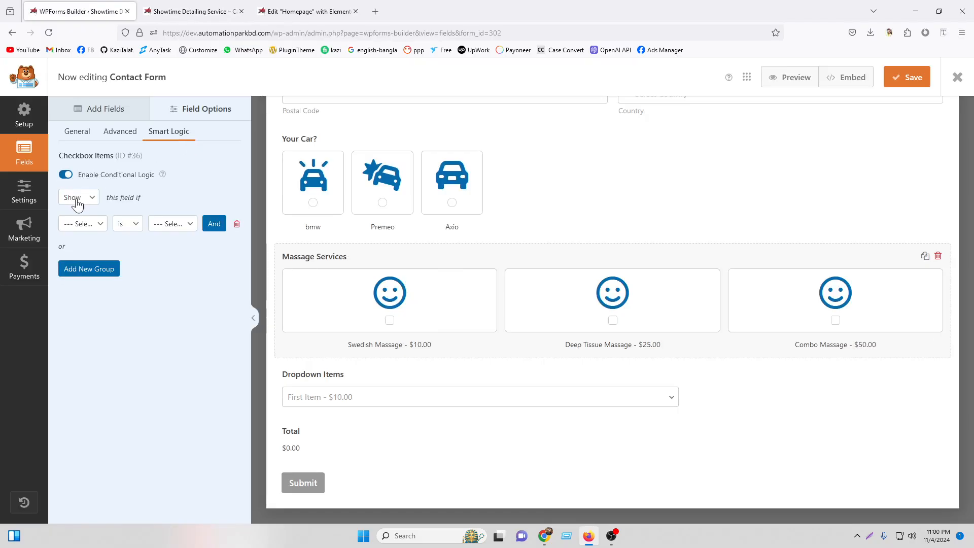
left_click(82, 224)
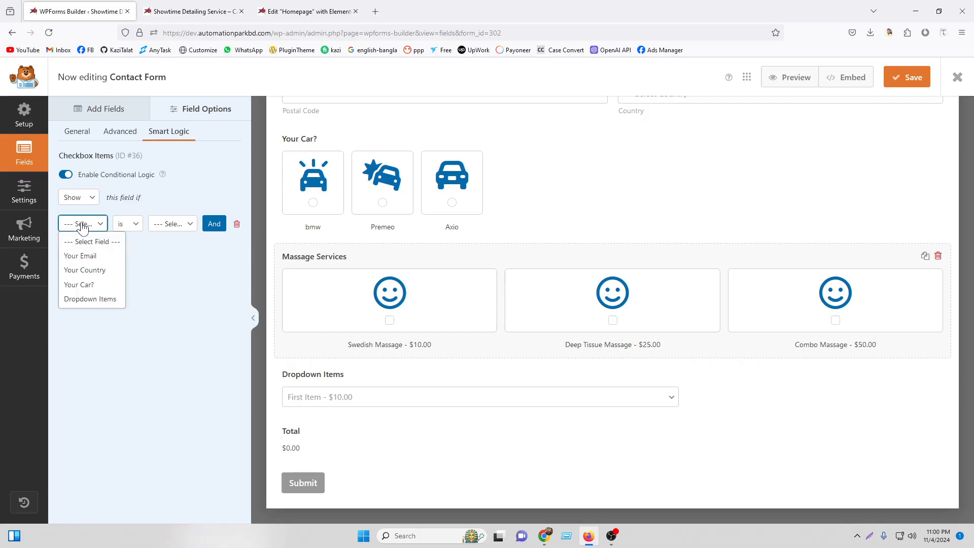
left_click(78, 285)
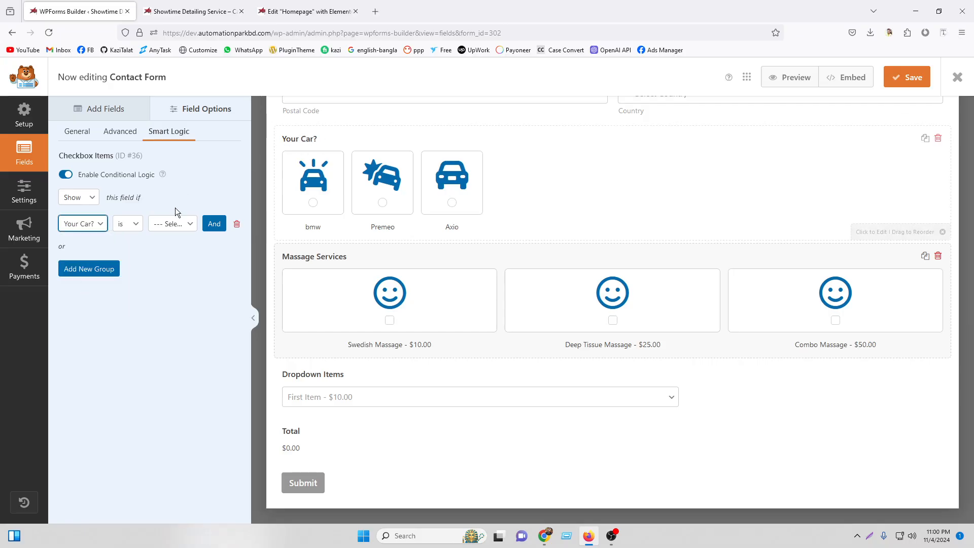
left_click(164, 225)
left_click(171, 257)
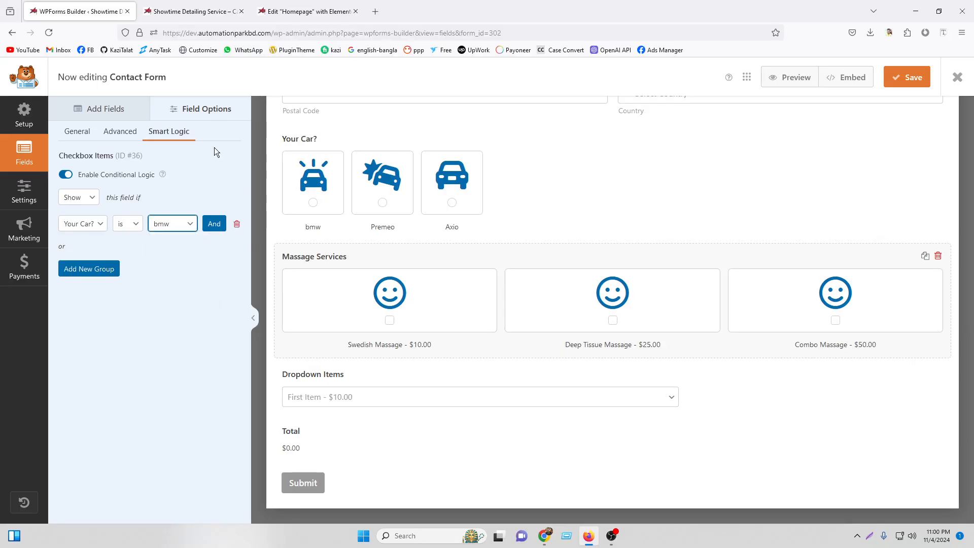
left_click(194, 10)
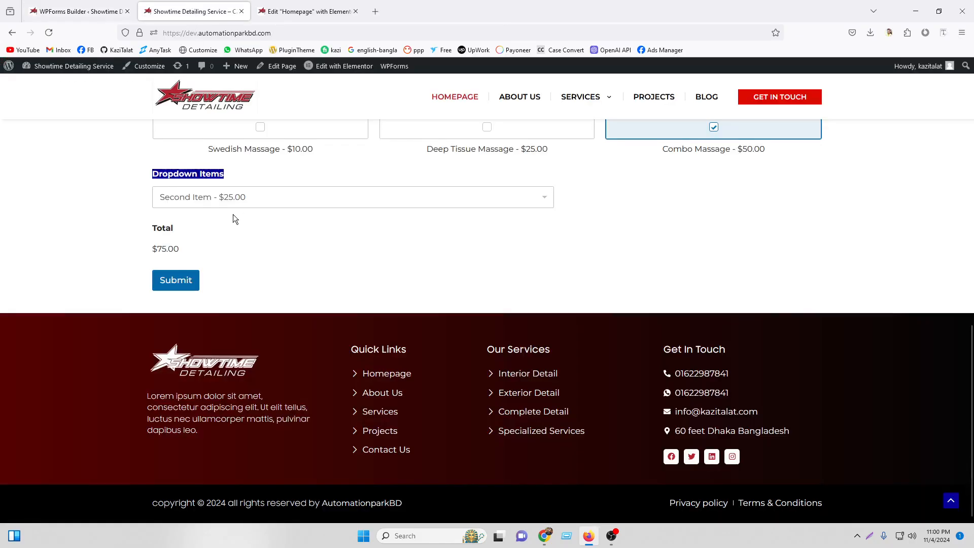
Leave the live page and get back to the Contact Form builder by way of the Elementor tab.
scroll(204, 239, "up", 5)
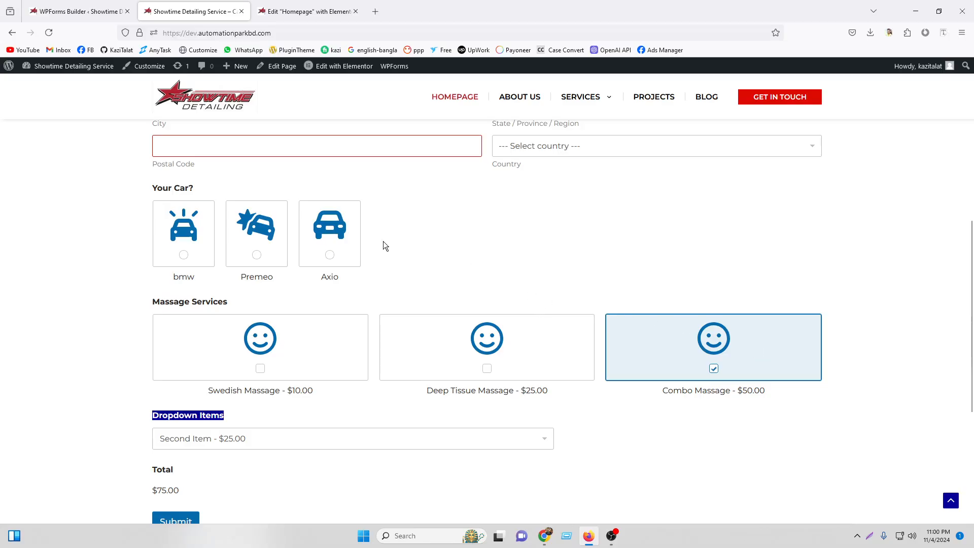
left_click(307, 11)
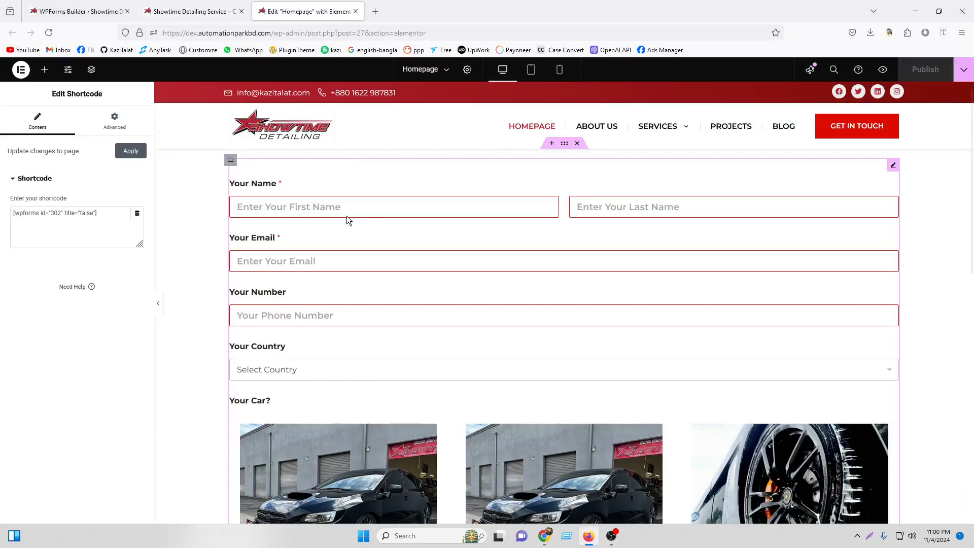
left_click(106, 5)
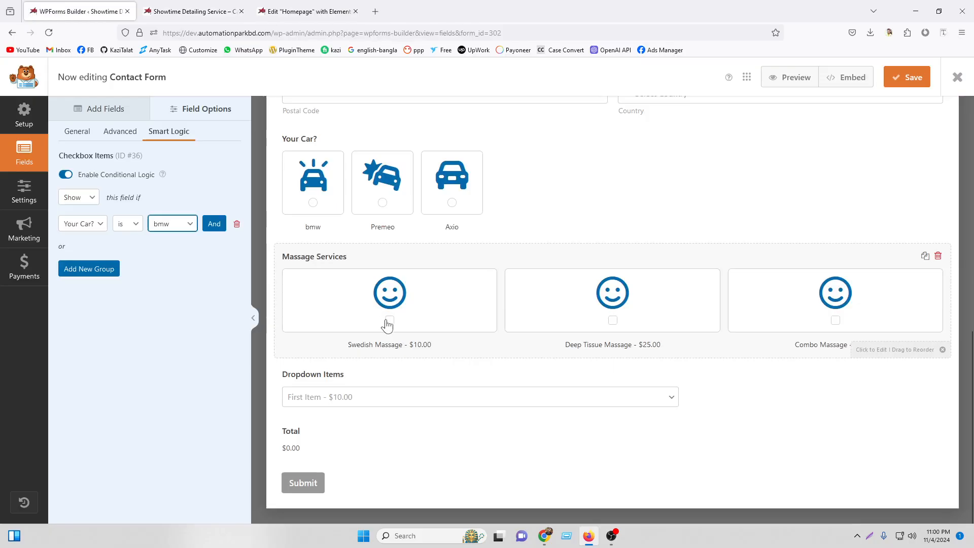
Rename the Massage Services items from Swedish, Deep Tissue and Combo Massage to Bmw +, Bmw 2020, bmw 2024 and save.
left_click(72, 113)
left_click(434, 305)
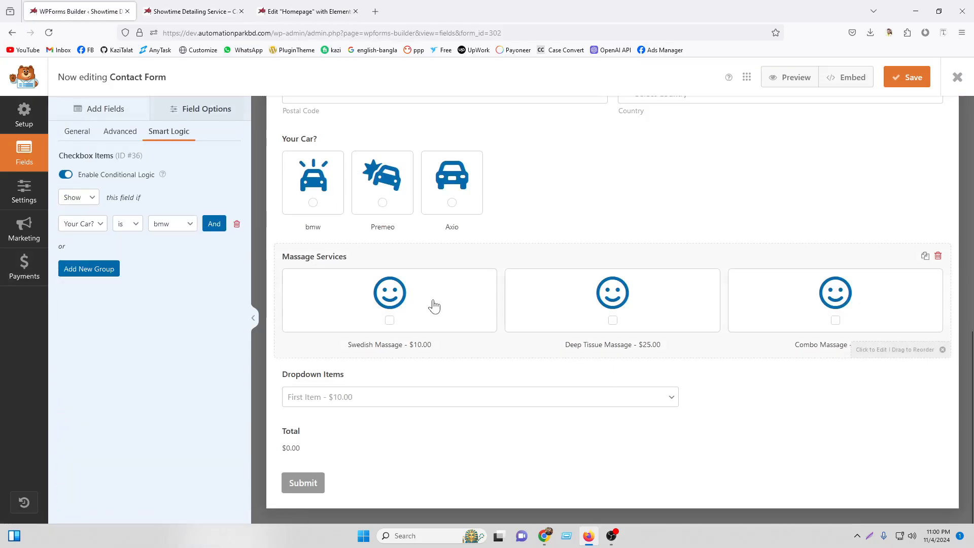
left_click(77, 132)
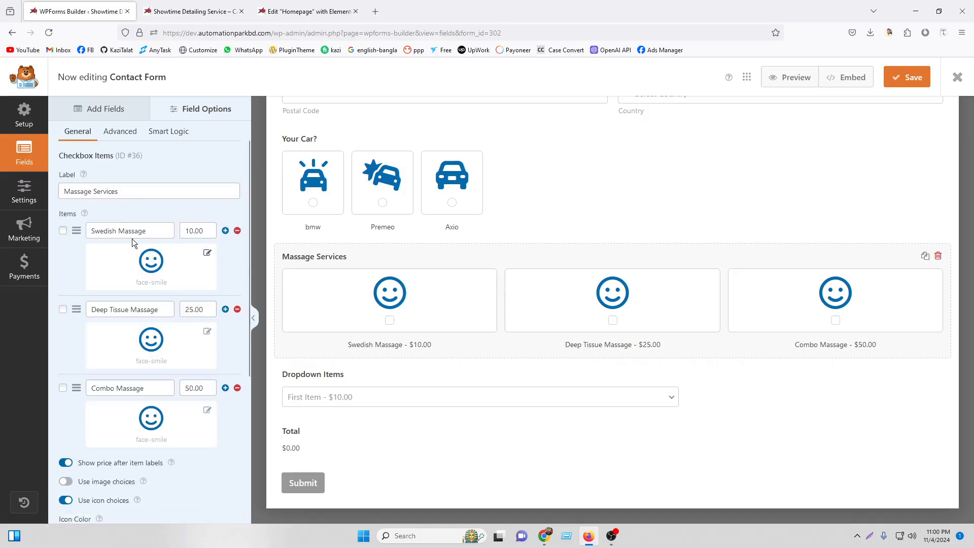
left_click_drag(151, 230, 59, 217)
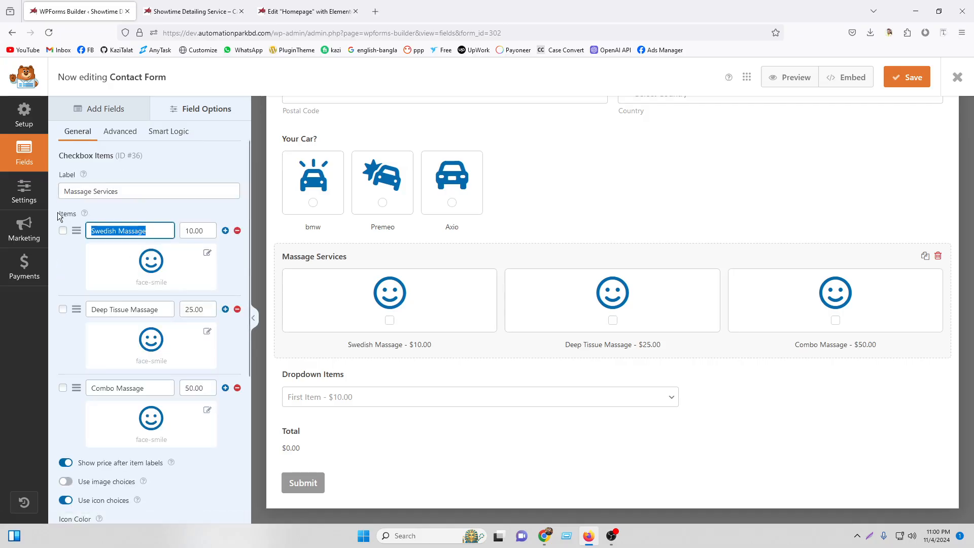
type("Bmw +")
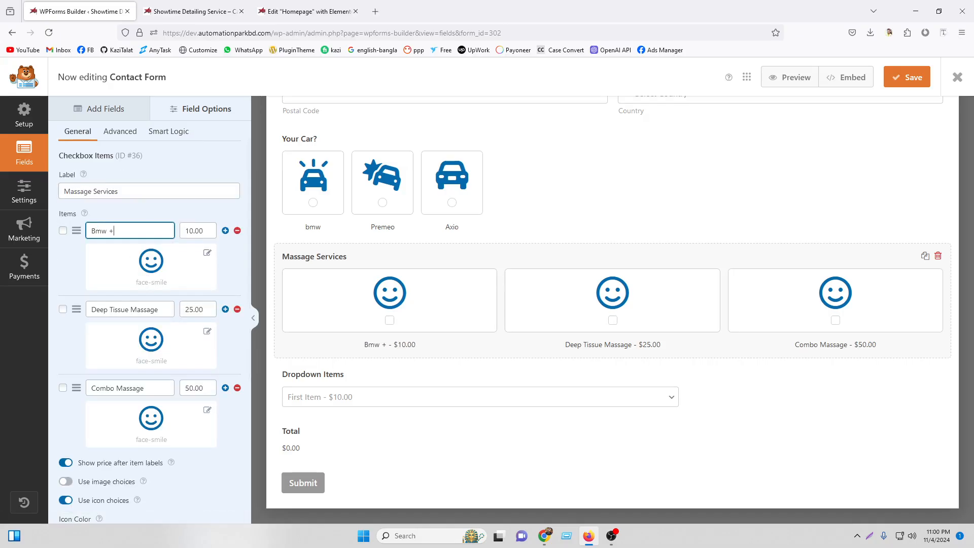
left_click_drag(163, 310, 89, 310)
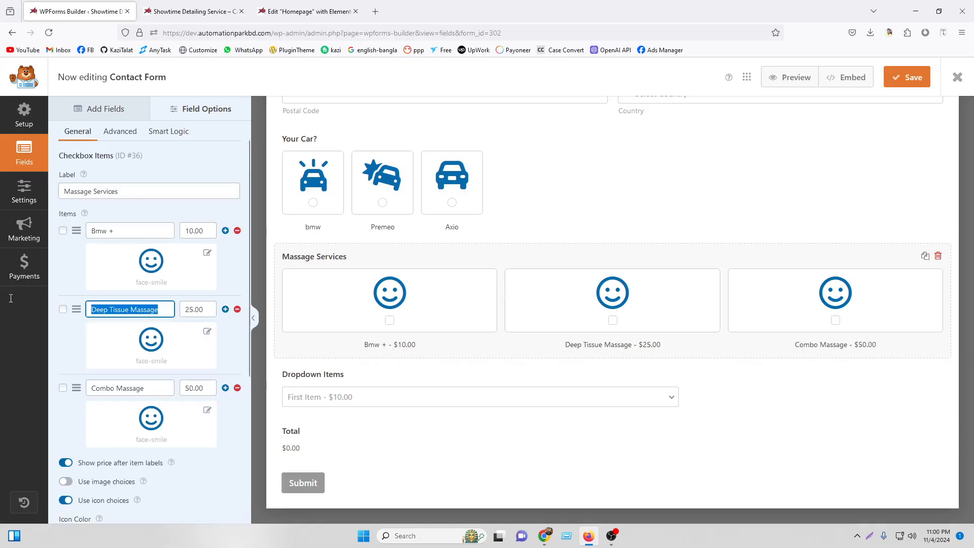
type("Bmw")
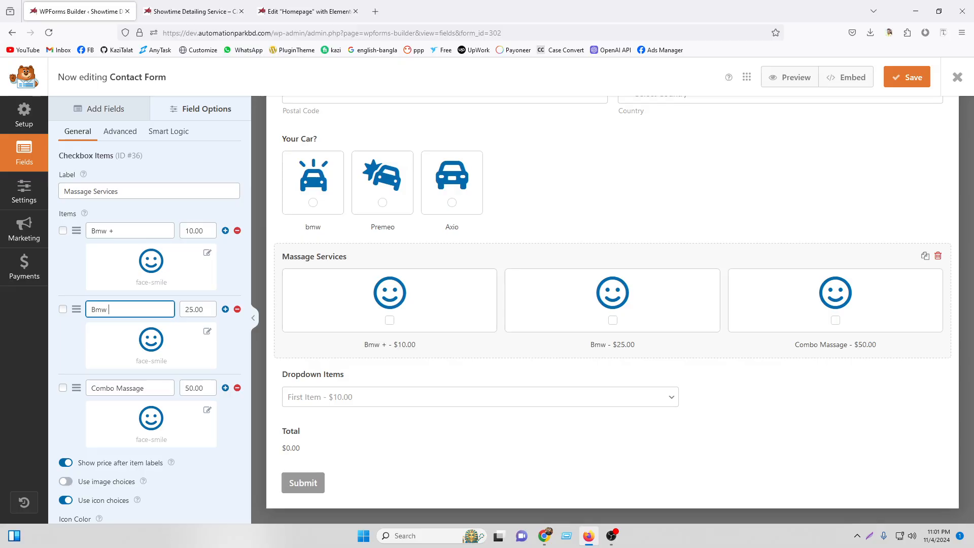
type(" 2020")
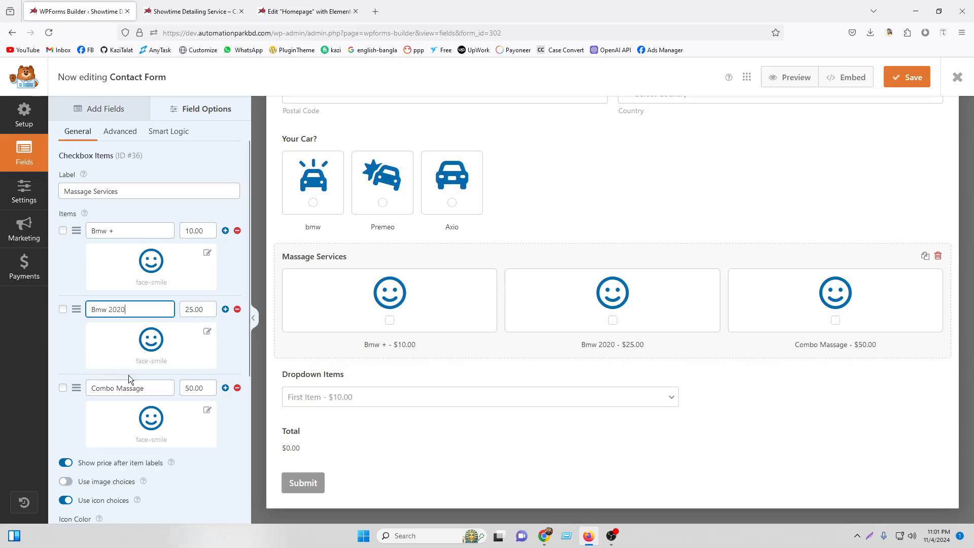
left_click_drag(147, 388, 69, 374)
type("bmw")
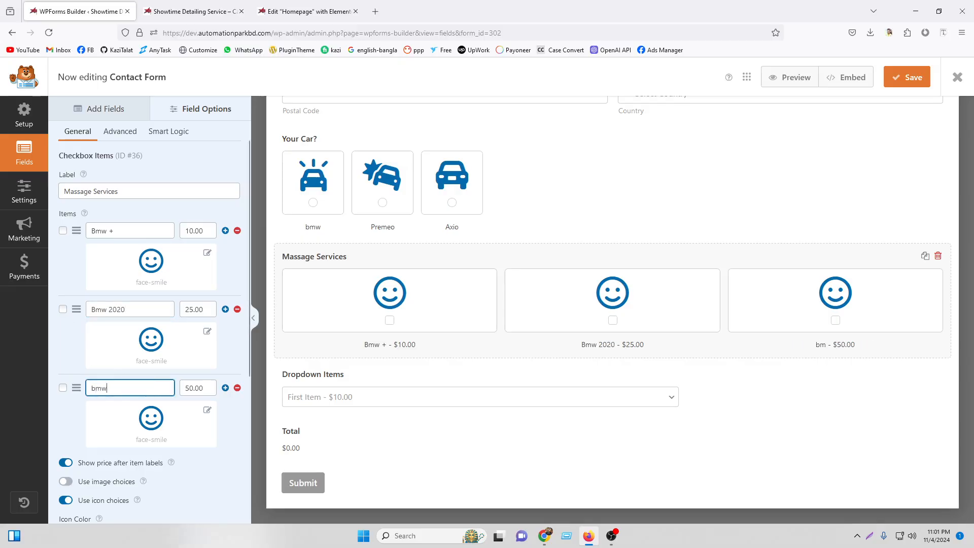
type(" 2024")
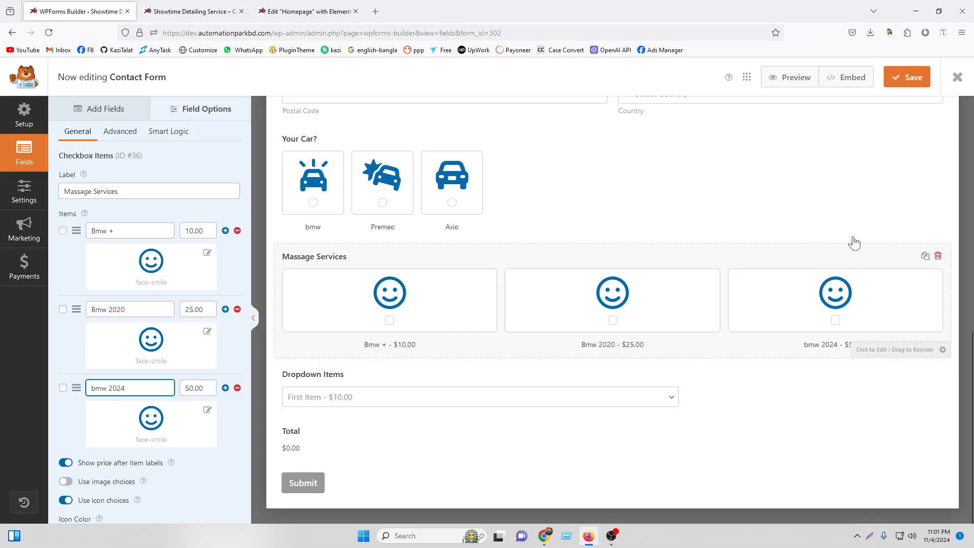
left_click(909, 77)
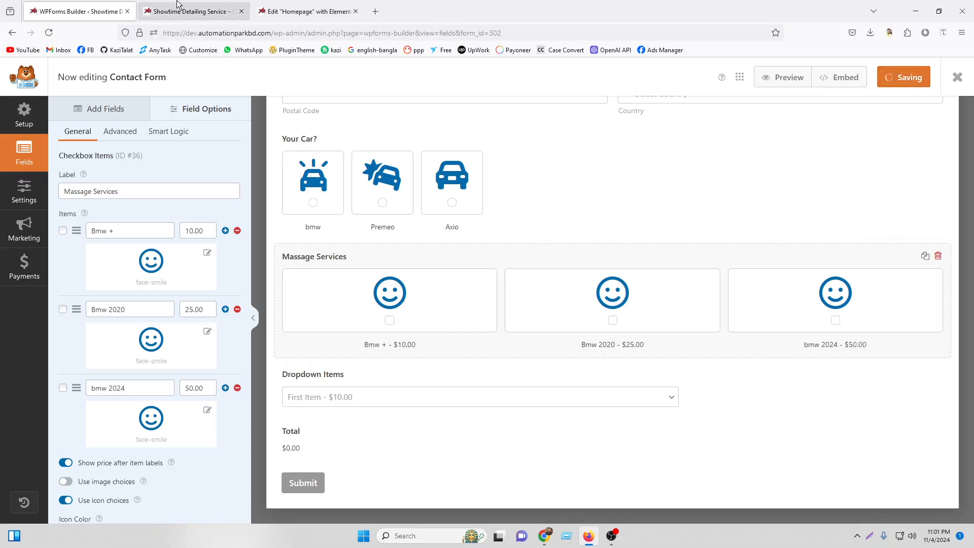
left_click(193, 11)
Reload the live page to check the renamed choices, then return to the builder.
left_click(49, 33)
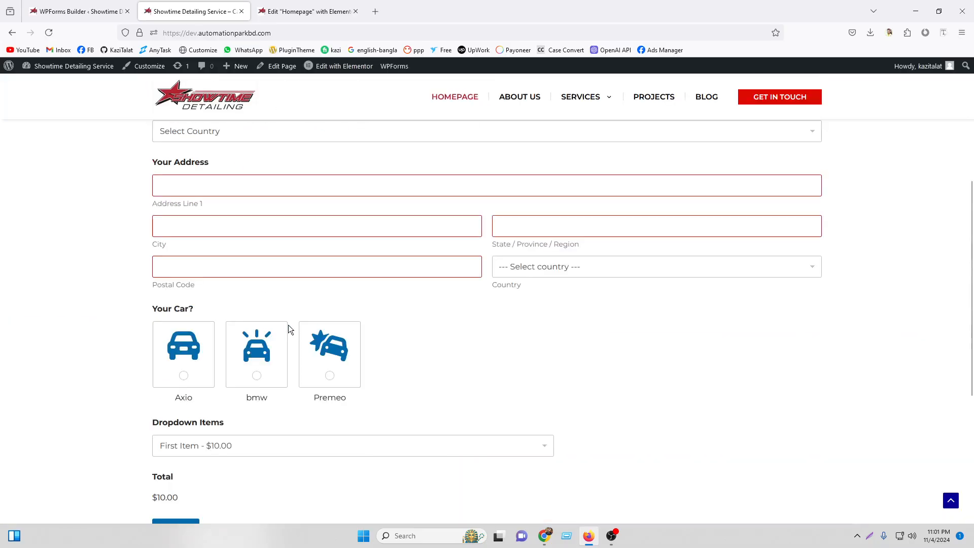
scroll(233, 320, "down", 2)
key("ctrl+Tab")
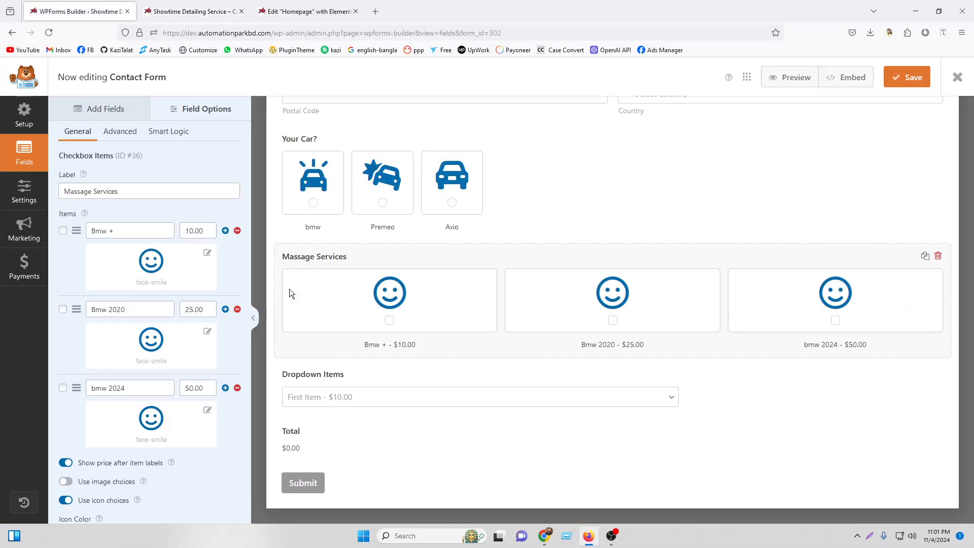
Remove the show-when-bmw rule from Massage Services, save, and reload the live form to confirm.
left_click(153, 132)
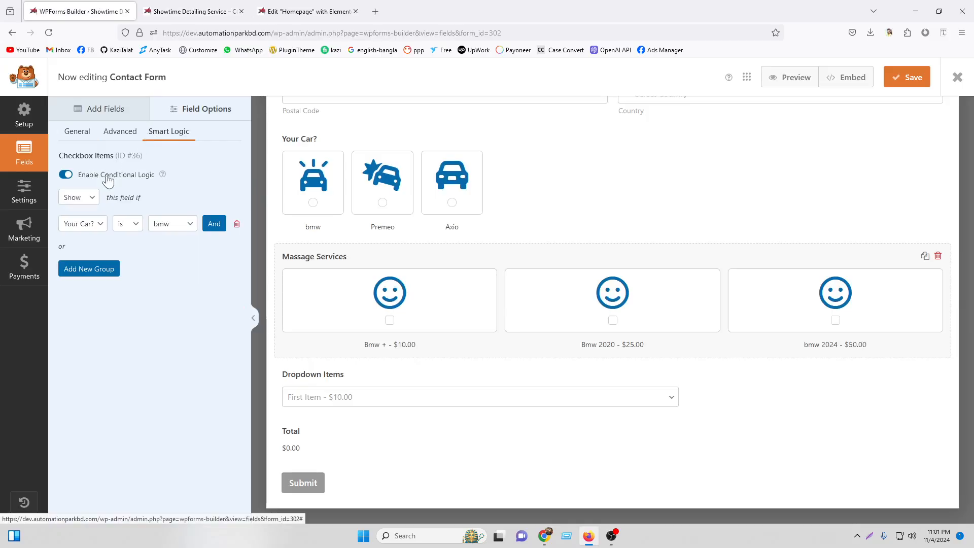
left_click(64, 175)
left_click(460, 337)
left_click(910, 78)
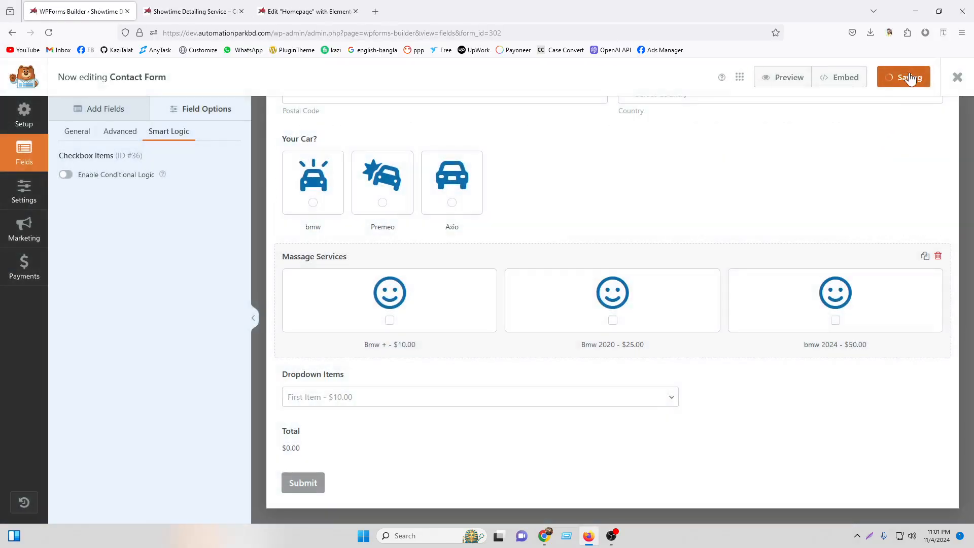
left_click(211, 10)
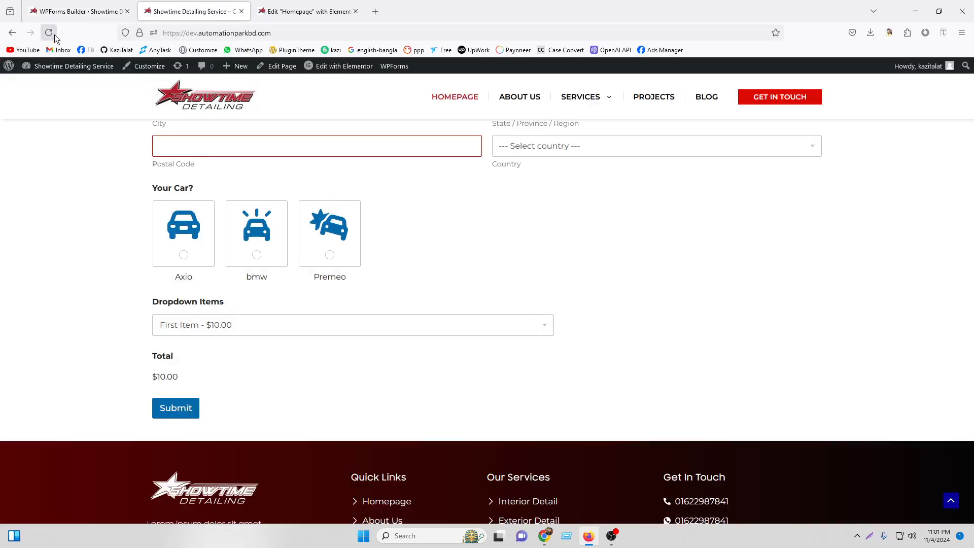
left_click(54, 35)
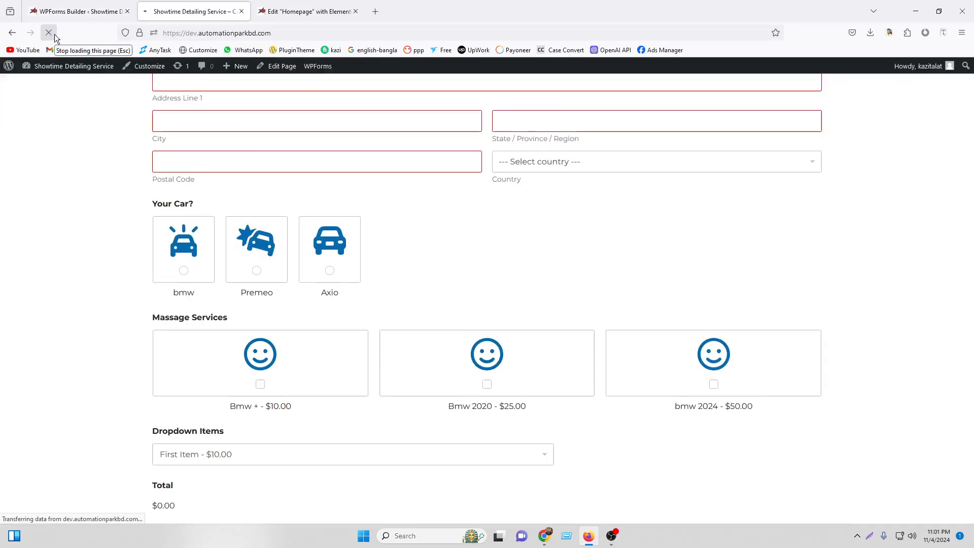
left_click(88, 4)
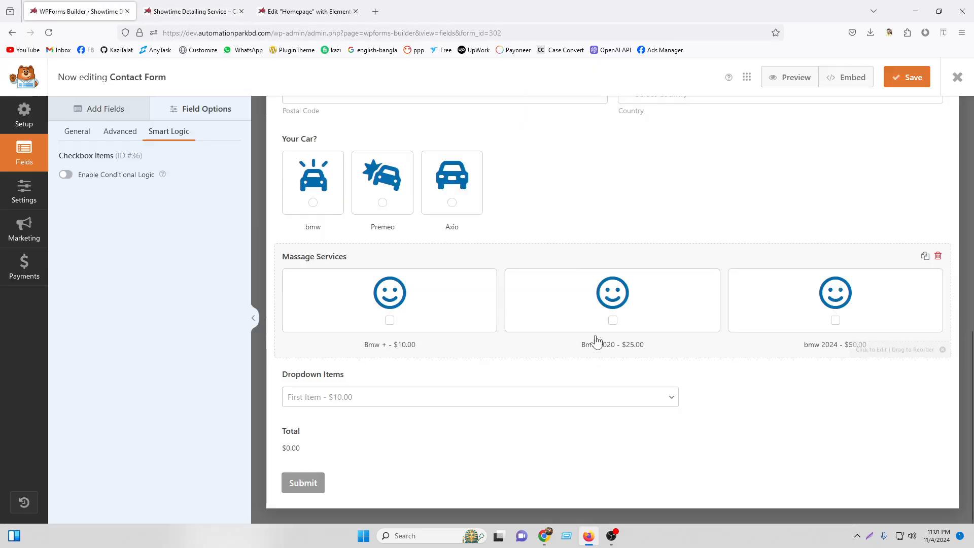
Duplicate Massage Services and rename the copy's items to Premeo +, Premeo 2020 and Premeo 2024.
left_click(925, 256)
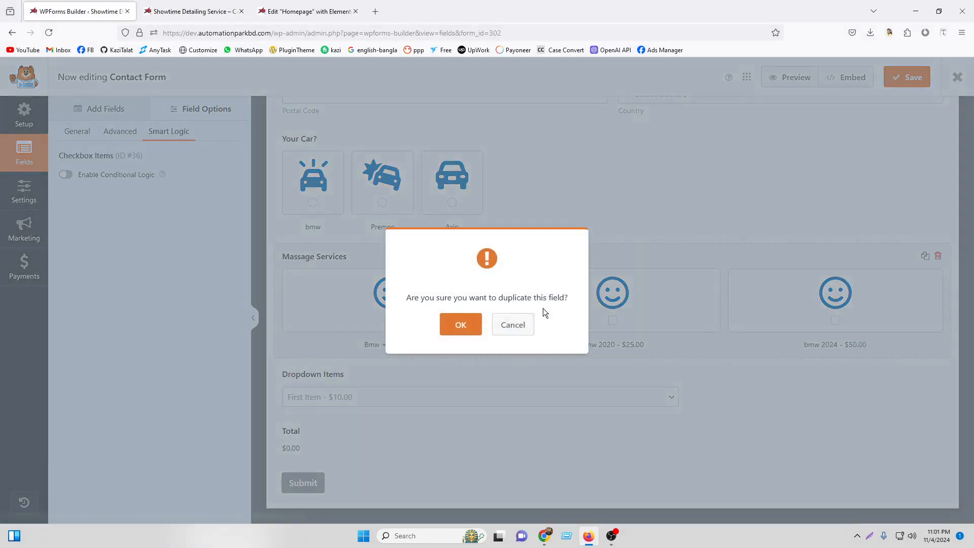
left_click(464, 324)
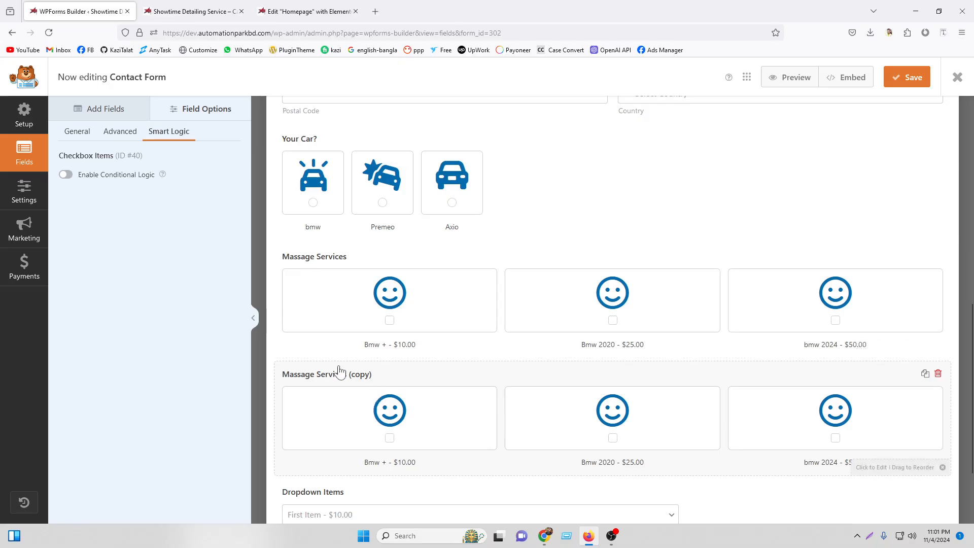
left_click(77, 131)
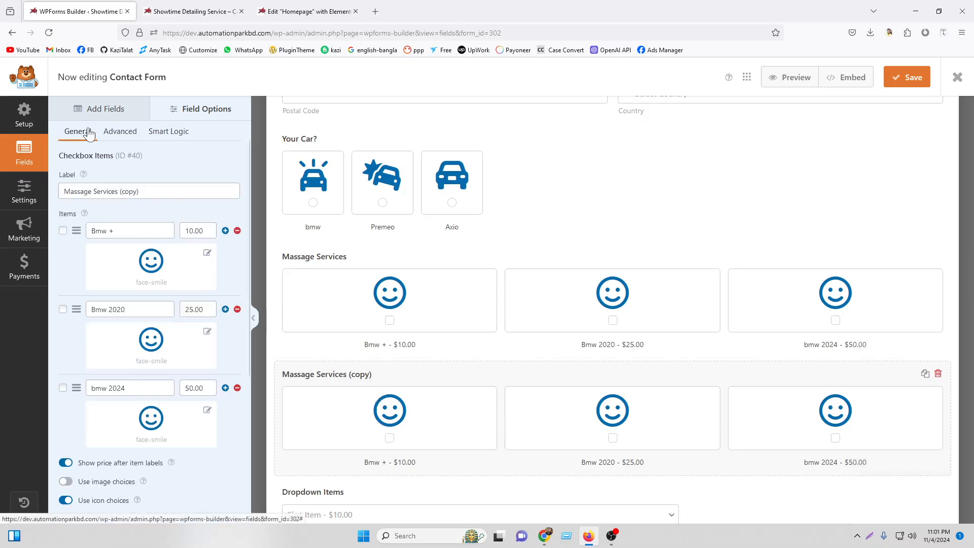
double_click(104, 231)
type("Prem")
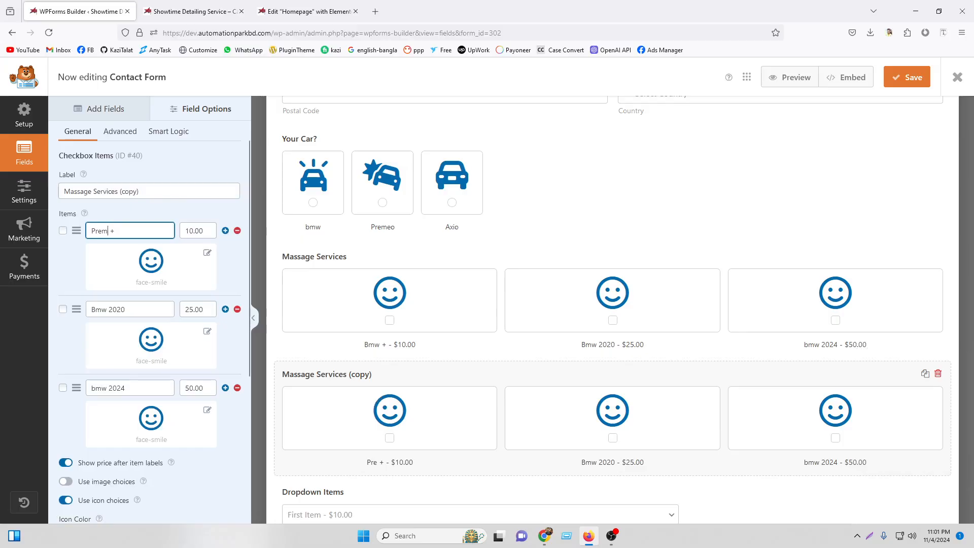
type("eo")
double_click(104, 309)
type("Premeo")
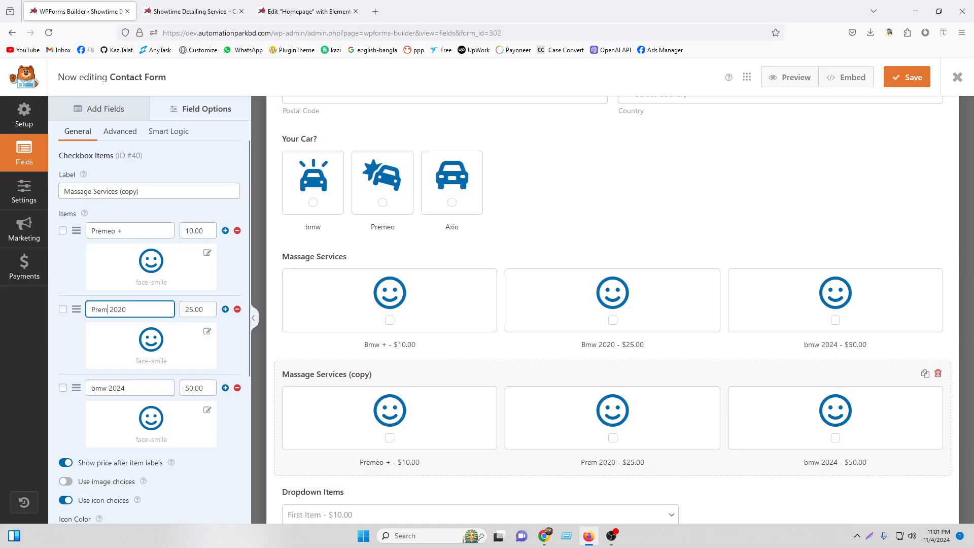
double_click(106, 388)
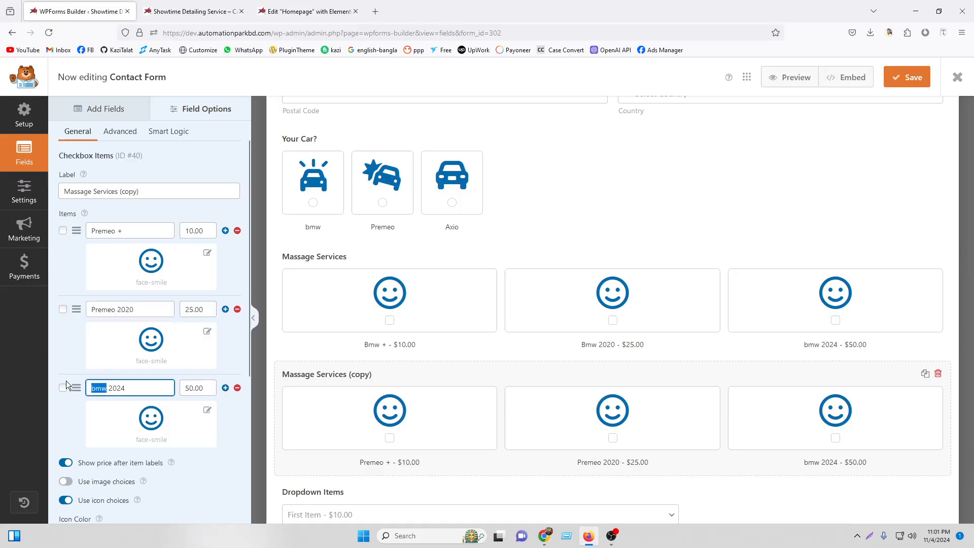
type("Premeo")
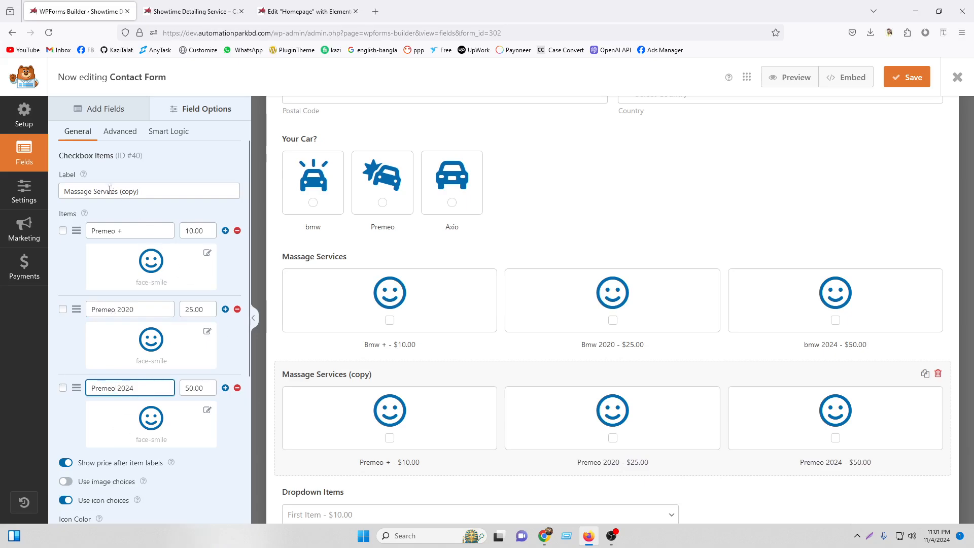
Rename the copy's label to Premeo Services, then duplicate that field again.
left_click_drag(92, 191, 4, 193)
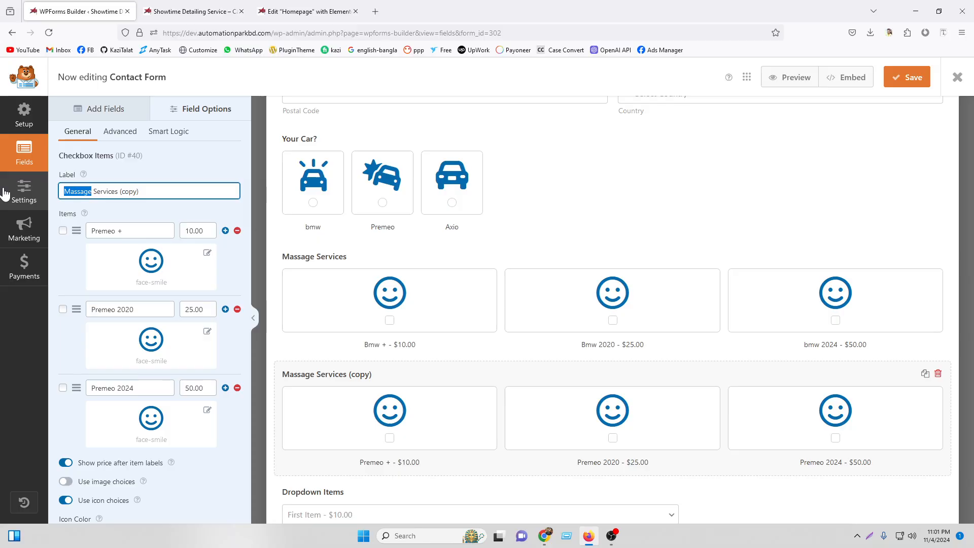
type("Premeo")
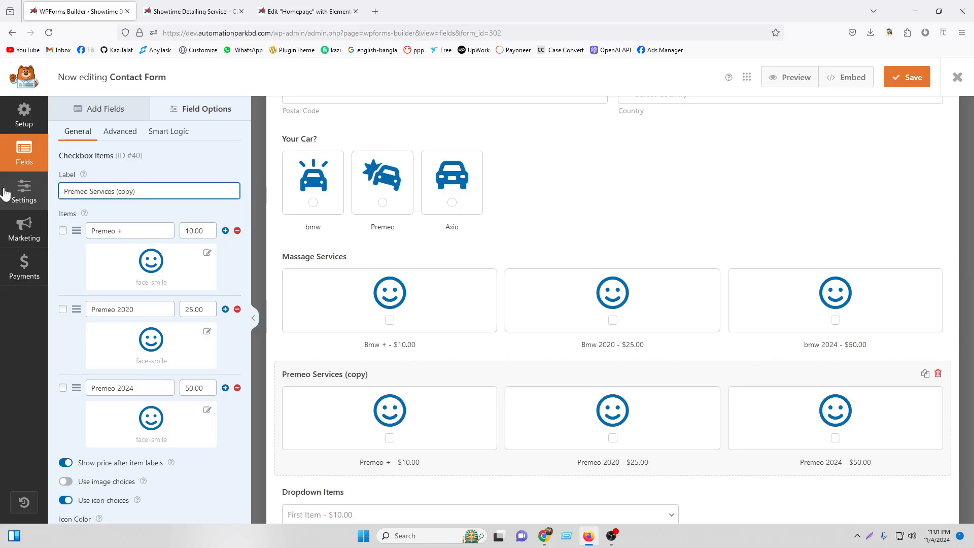
key("BackSpace")
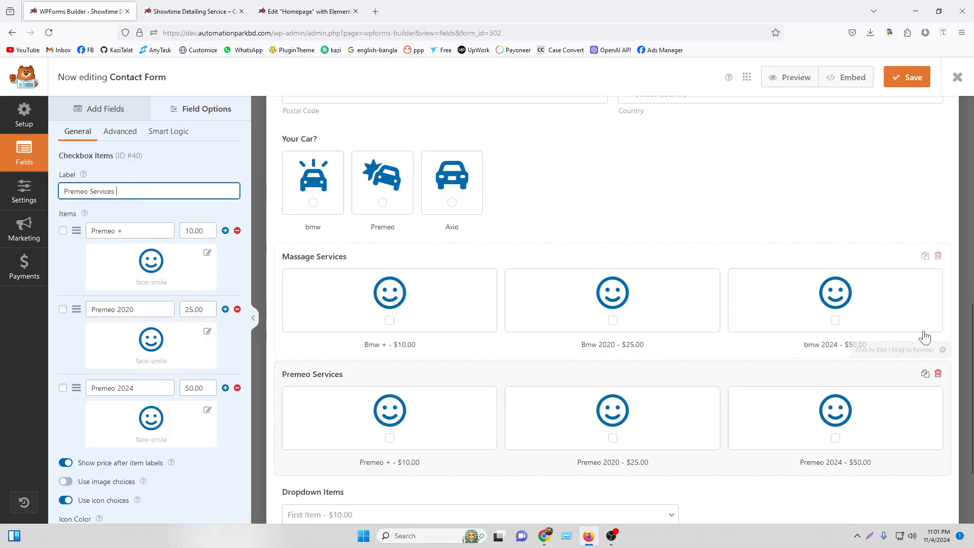
left_click(925, 373)
left_click(475, 324)
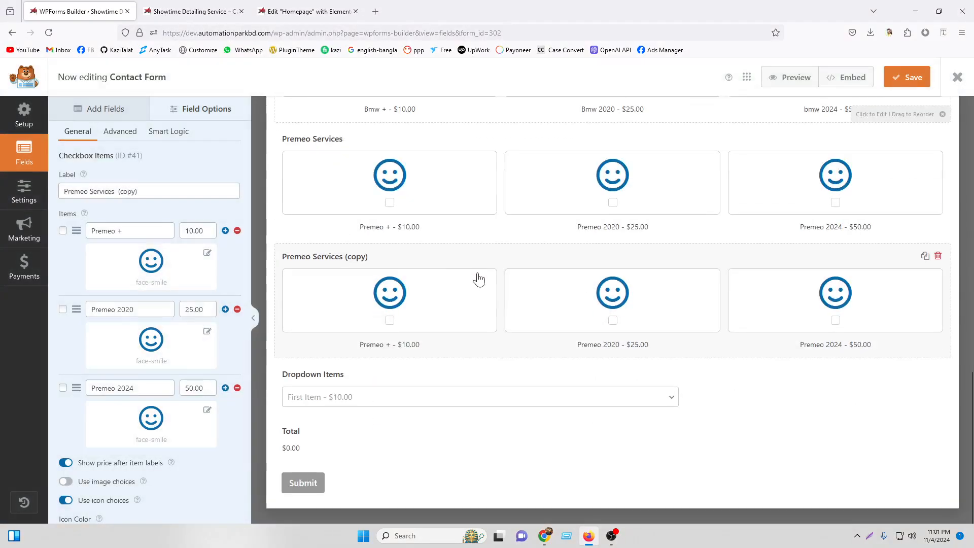
Change the second copy's items to Axio +, Axio 2020 and Axio 2024 and save the form.
double_click(116, 232)
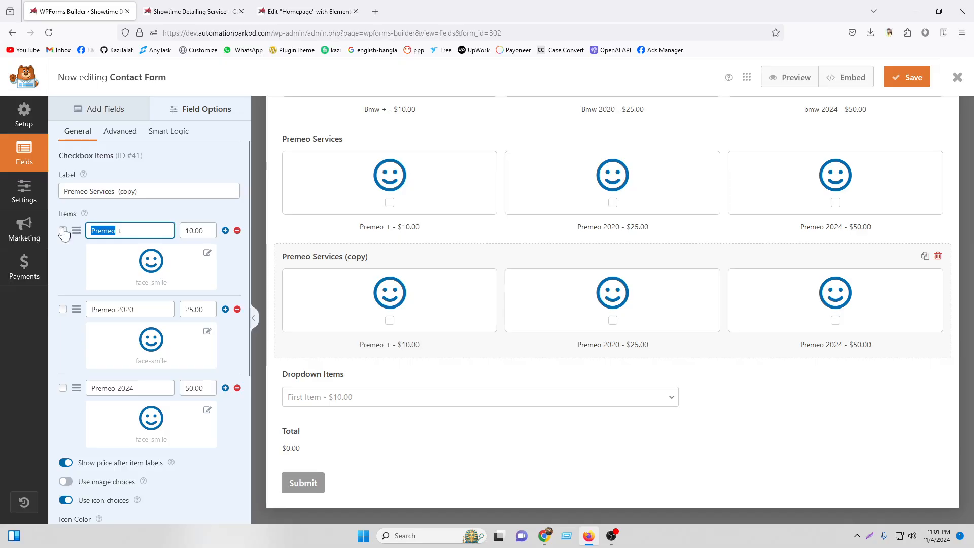
type("Axio")
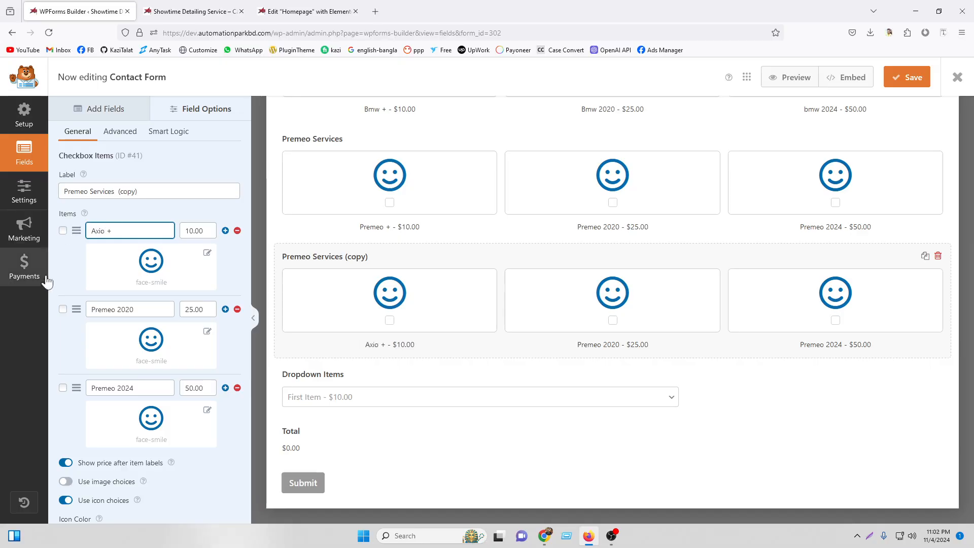
double_click(108, 310)
type("Axio")
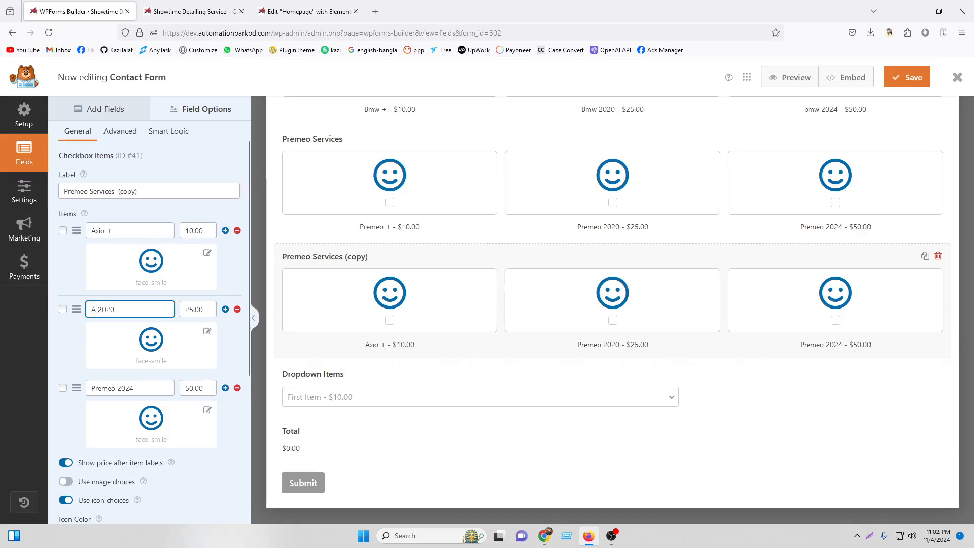
double_click(114, 388)
type("Axi")
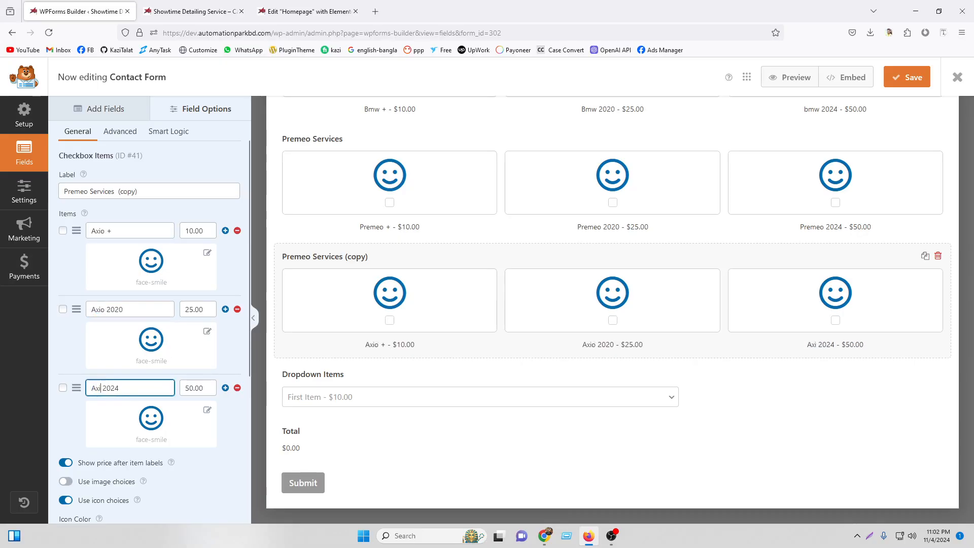
type("o")
left_click(898, 77)
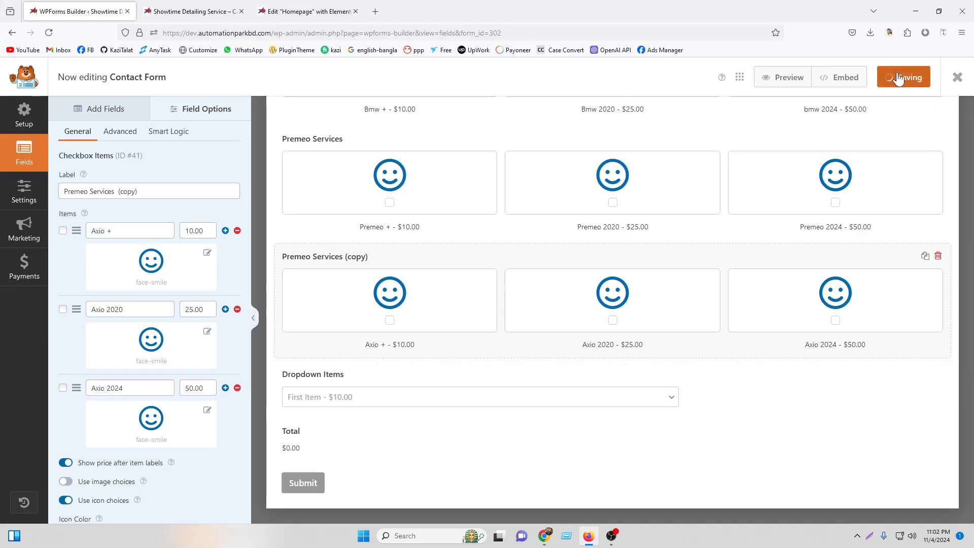
Reload the live page and scroll through the Massage, Premeo and Axio service choice groups.
left_click(193, 11)
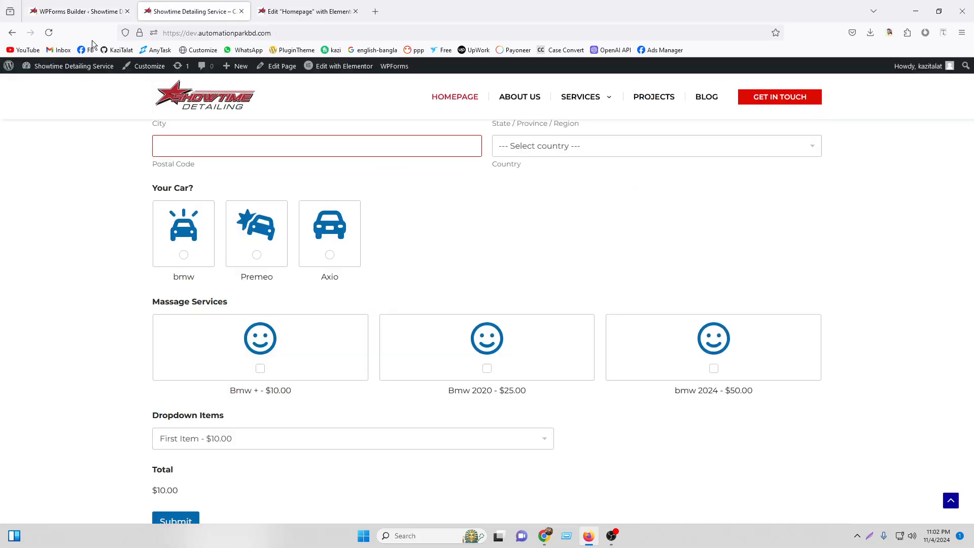
left_click(49, 33)
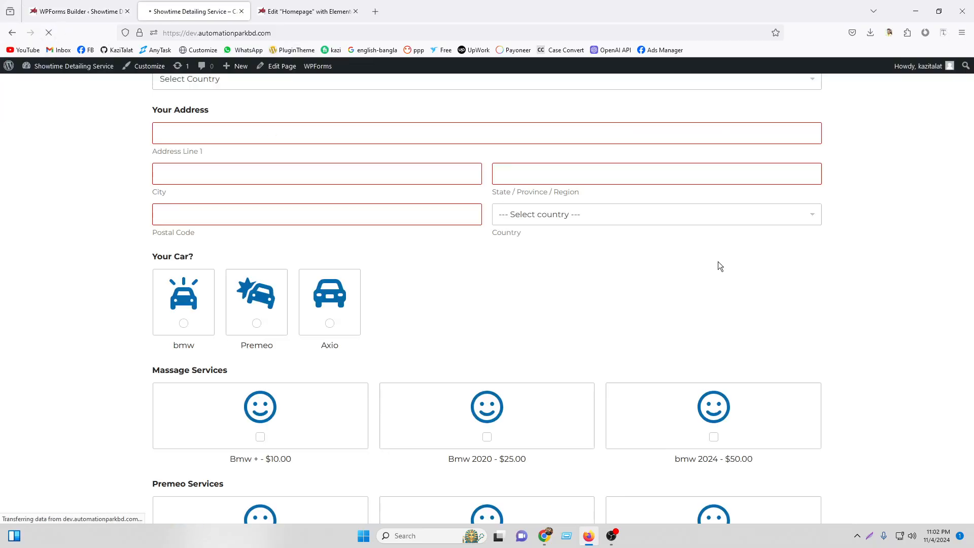
scroll(174, 298, "down", 5)
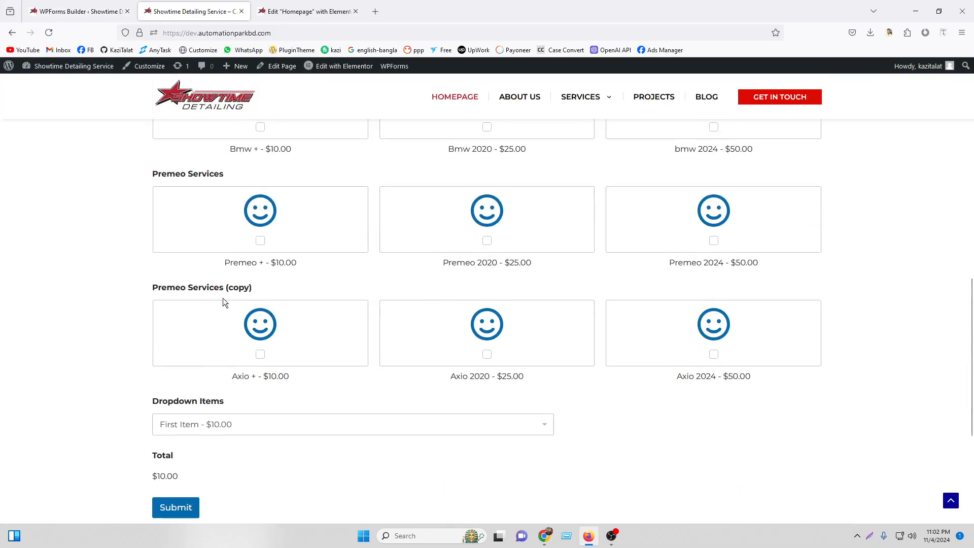
scroll(224, 301, "up", 5)
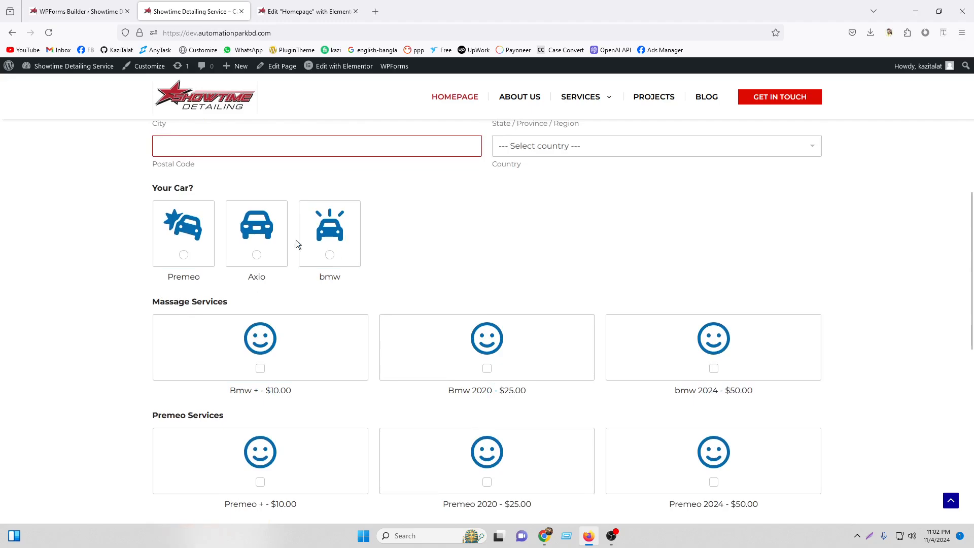
scroll(254, 289, "down", 3)
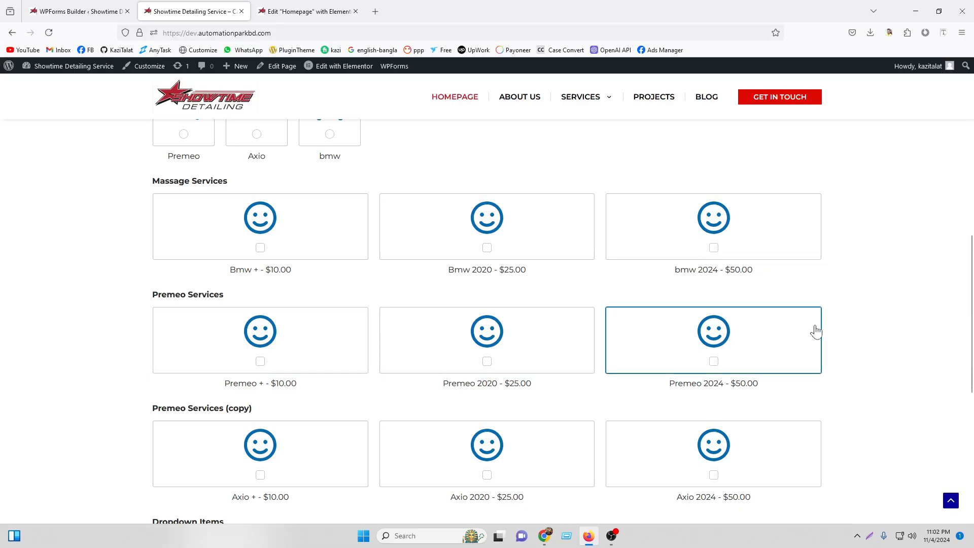
scroll(813, 332, "down", 3)
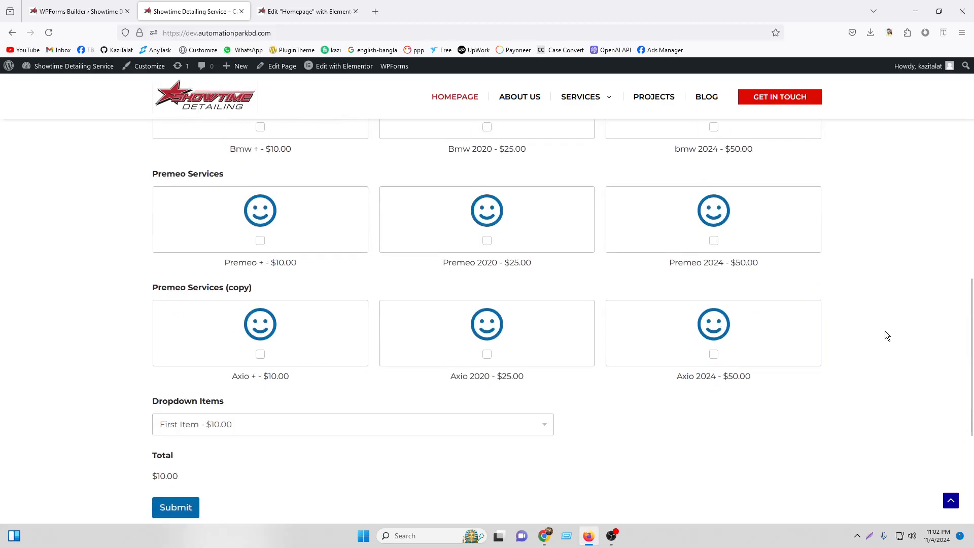
scroll(883, 335, "up", 3)
scroll(878, 334, "up", 3)
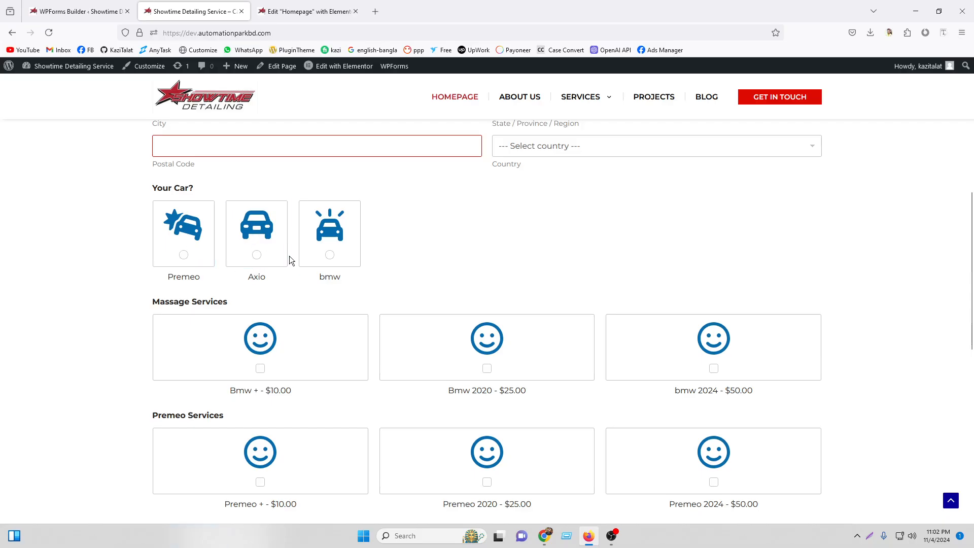
scroll(325, 260, "down", 2)
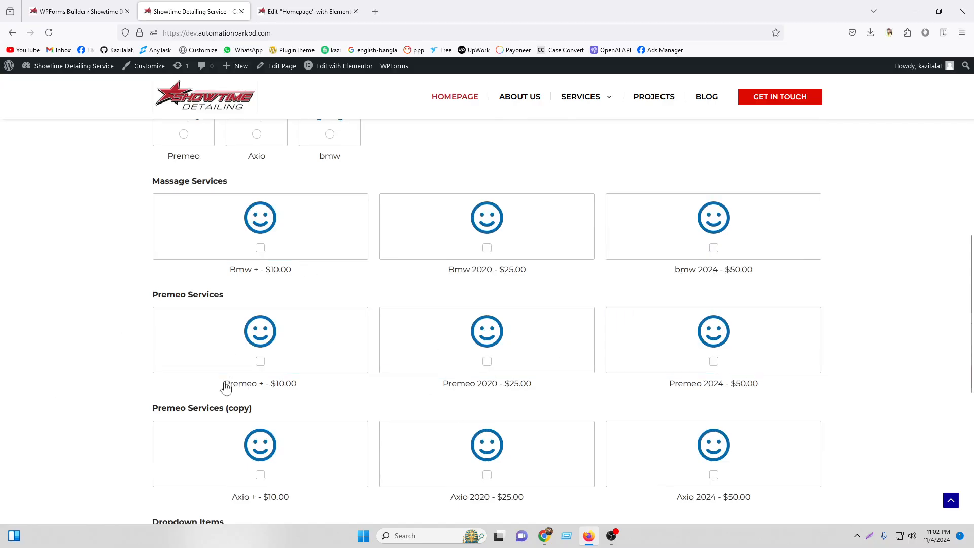
scroll(224, 375, "down", 2)
scroll(763, 359, "up", 4)
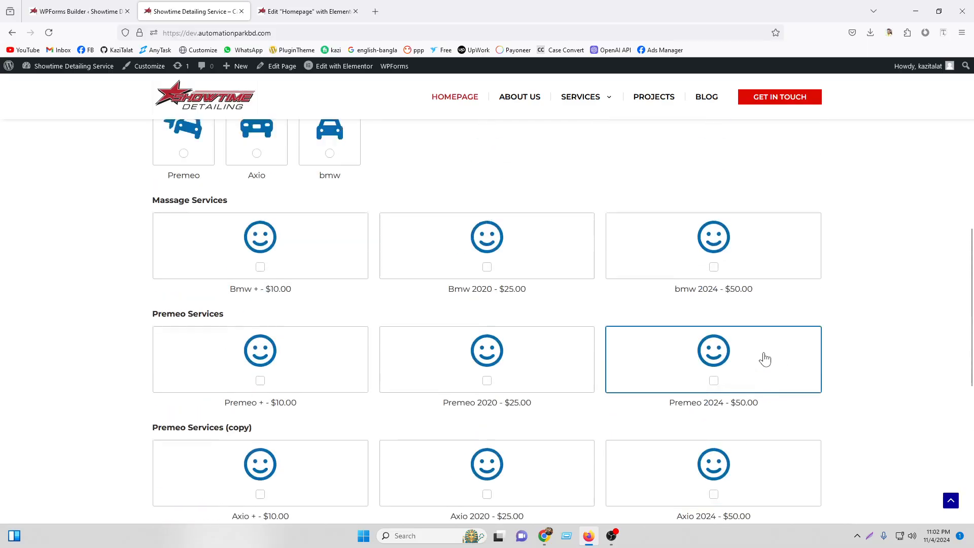
scroll(272, 241, "down", 2)
scroll(666, 251, "down", 2)
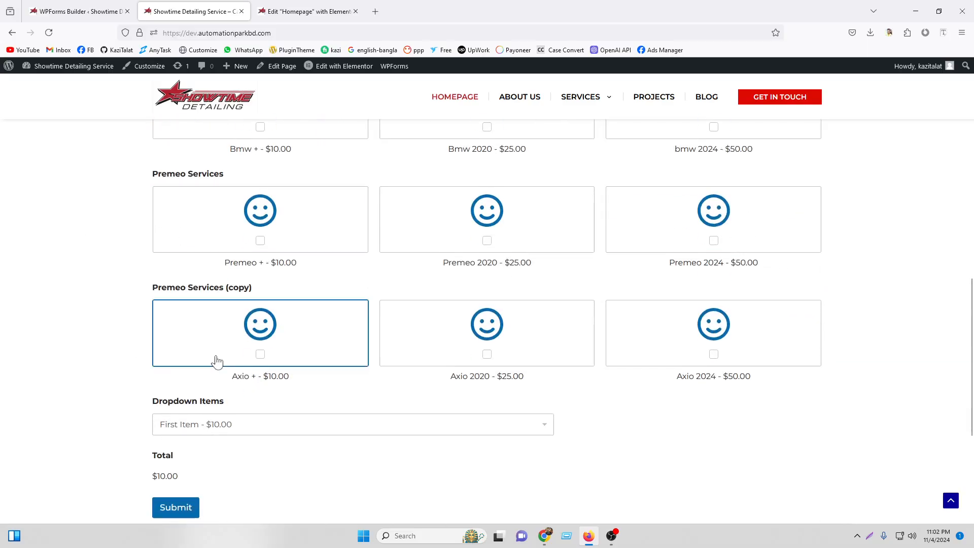
scroll(885, 343, "up", 2)
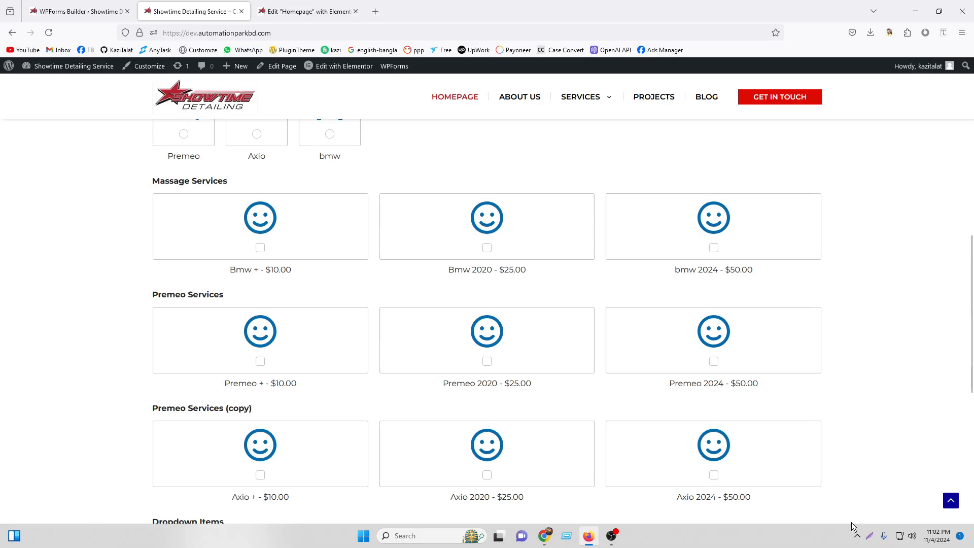
Begin a screenshot of the form area, then close the capture overlay and keep reviewing the page.
left_click(867, 536)
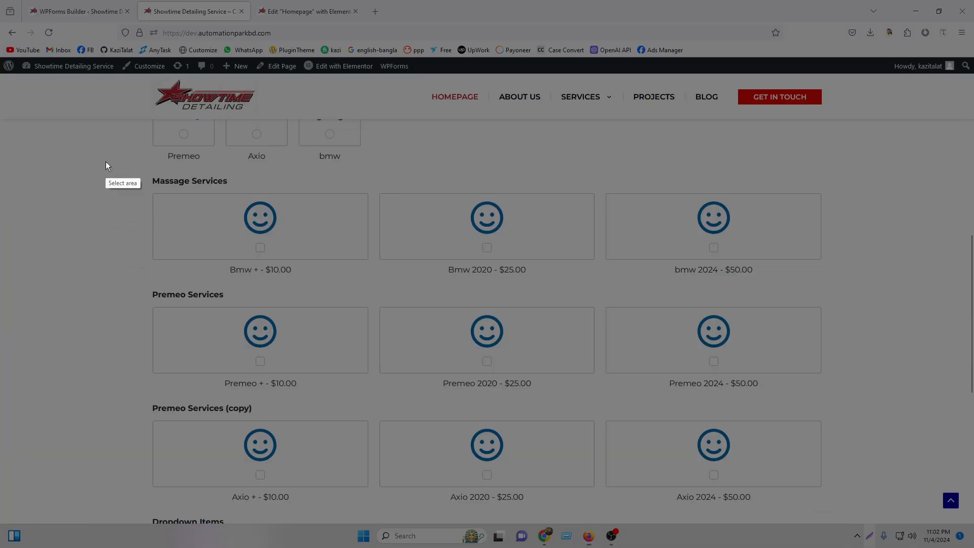
left_click_drag(107, 160, 859, 506)
left_click(851, 516)
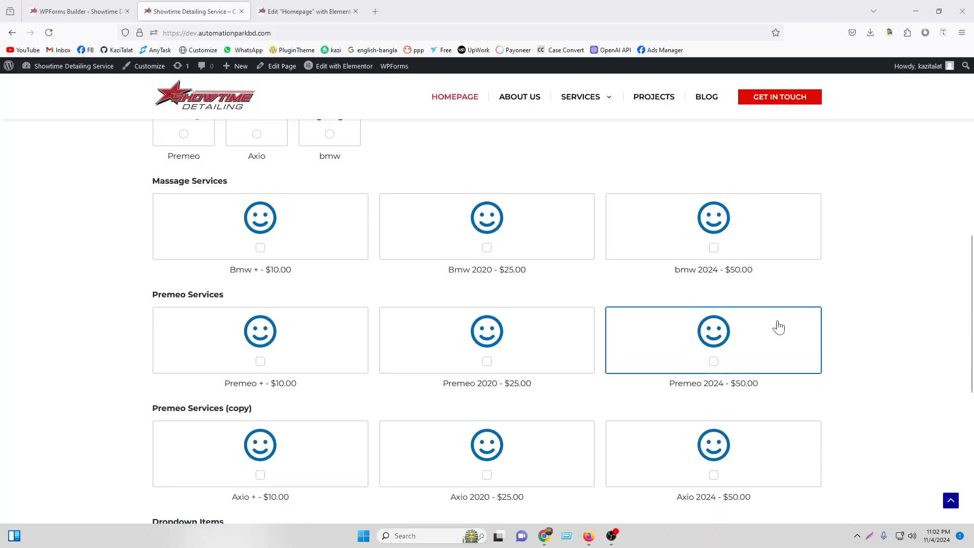
scroll(890, 300, "up", 9)
scroll(890, 300, "down", 9)
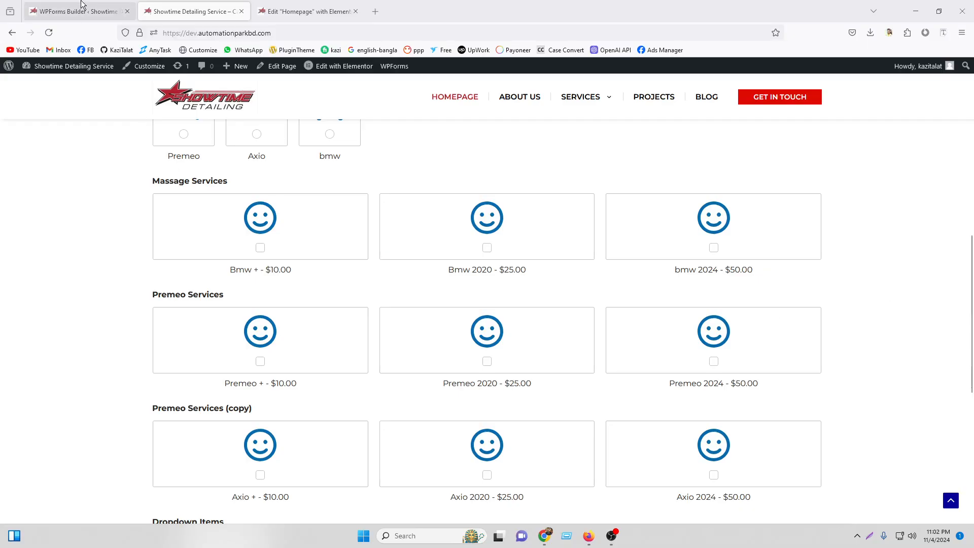
Rename the Massage Services field label to Bmw Services.
left_click(81, 4)
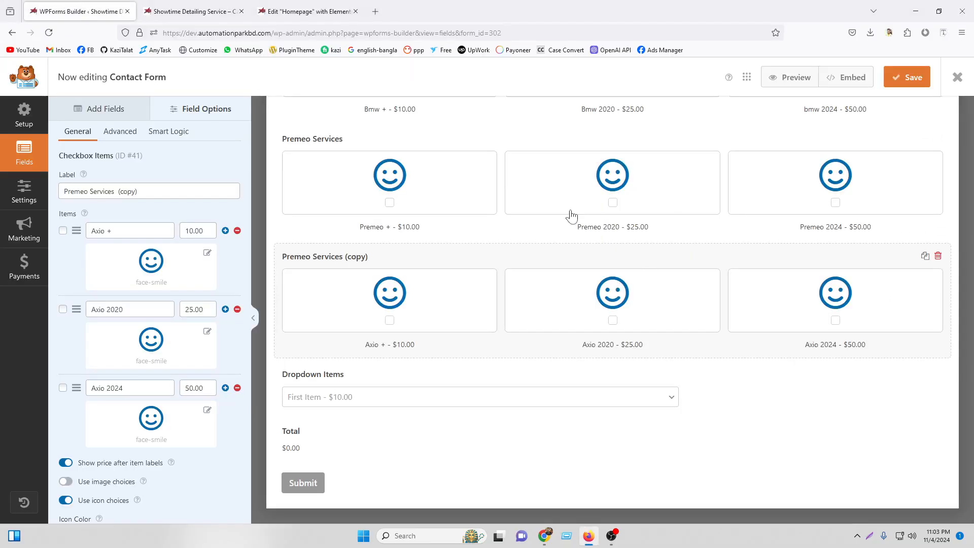
scroll(572, 216, "up", 4)
scroll(415, 319, "up", 2)
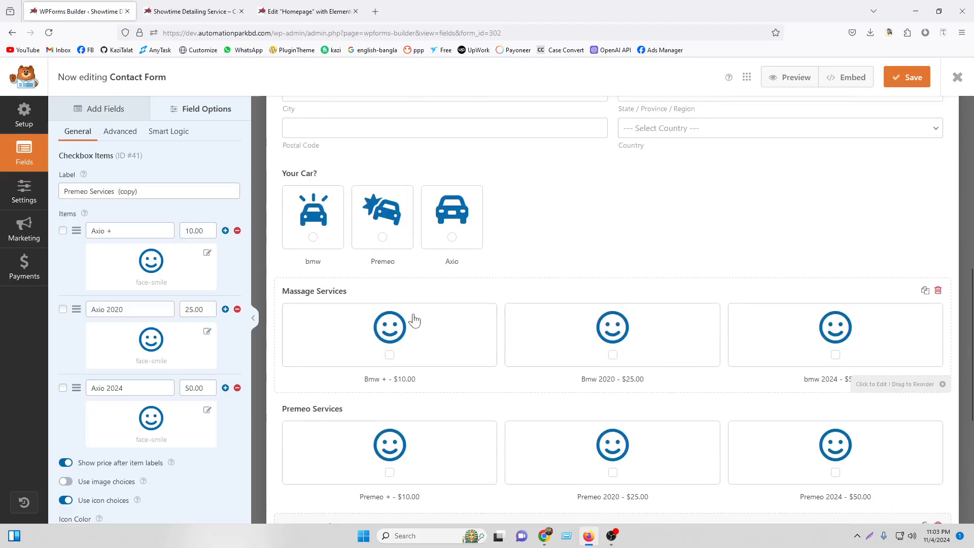
left_click(394, 294)
left_click(78, 131)
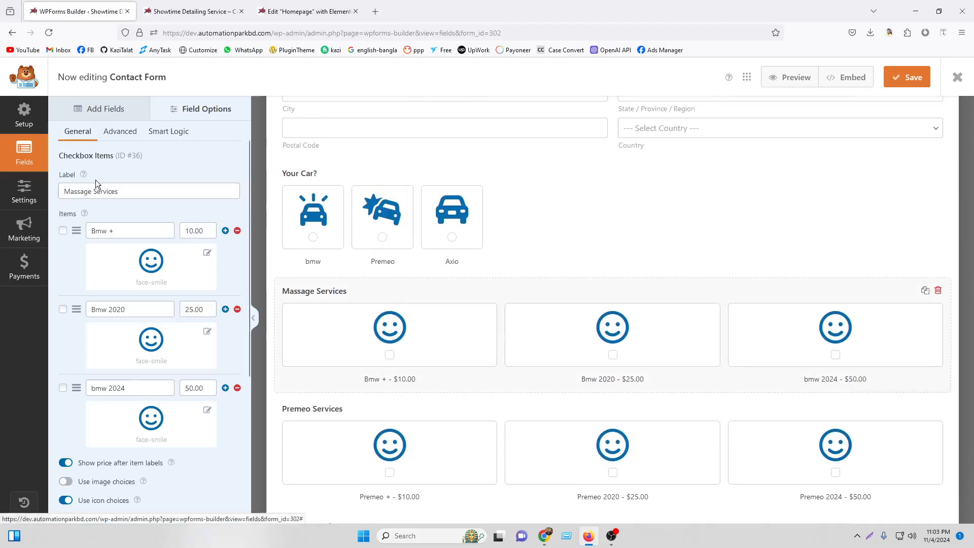
left_click_drag(91, 192, 52, 182)
type("Bmw")
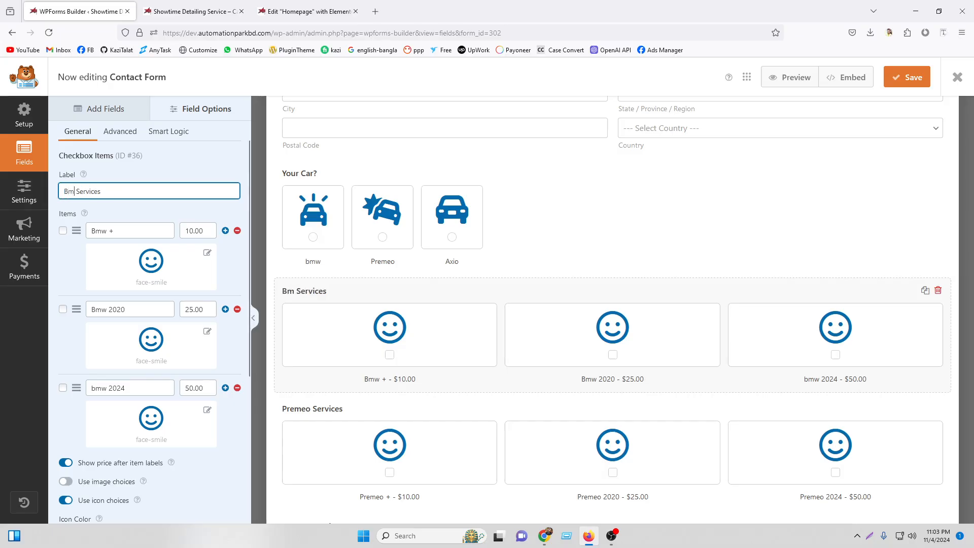
Add a conditional rule showing Bmw Services only when Your Car? is bmw, and save.
left_click(159, 135)
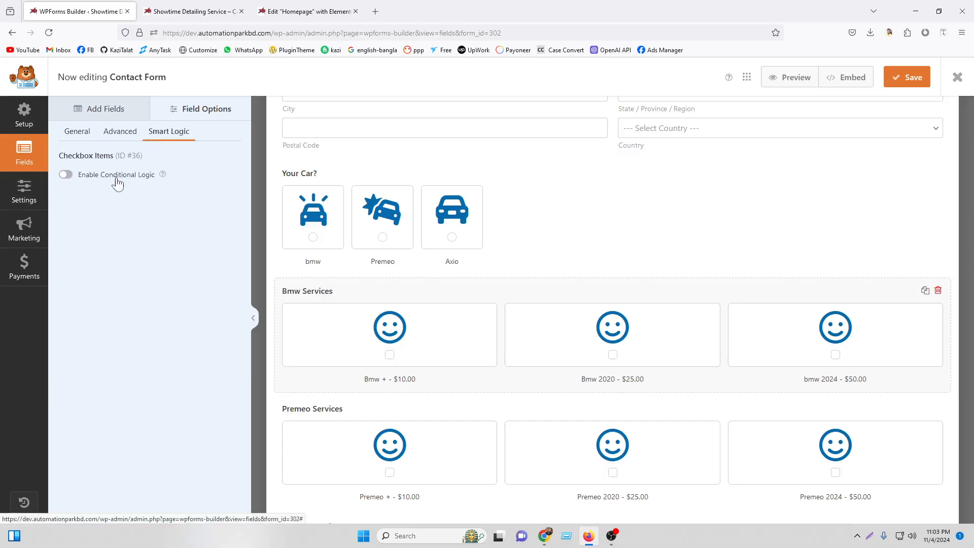
left_click(66, 175)
scroll(431, 235, "down", 3)
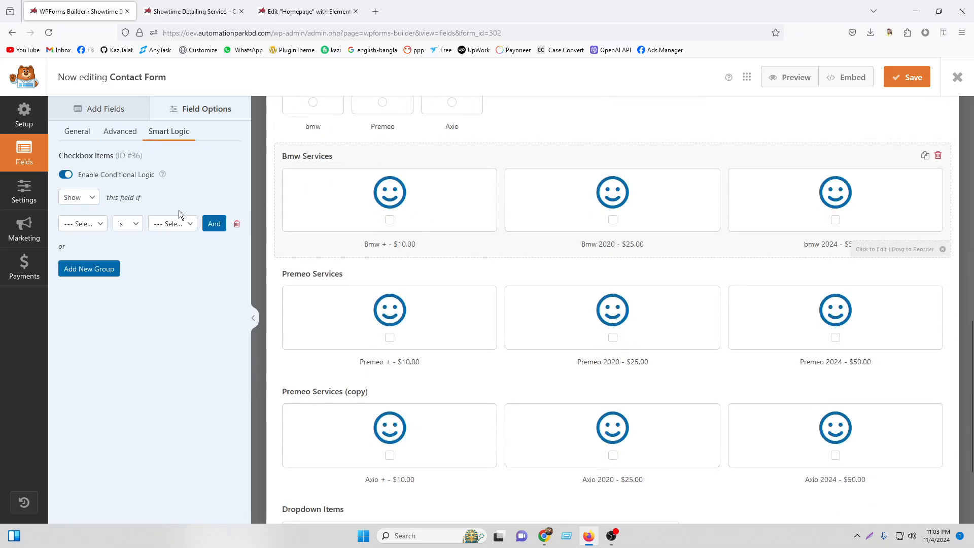
scroll(503, 292, "up", 3)
left_click(101, 226)
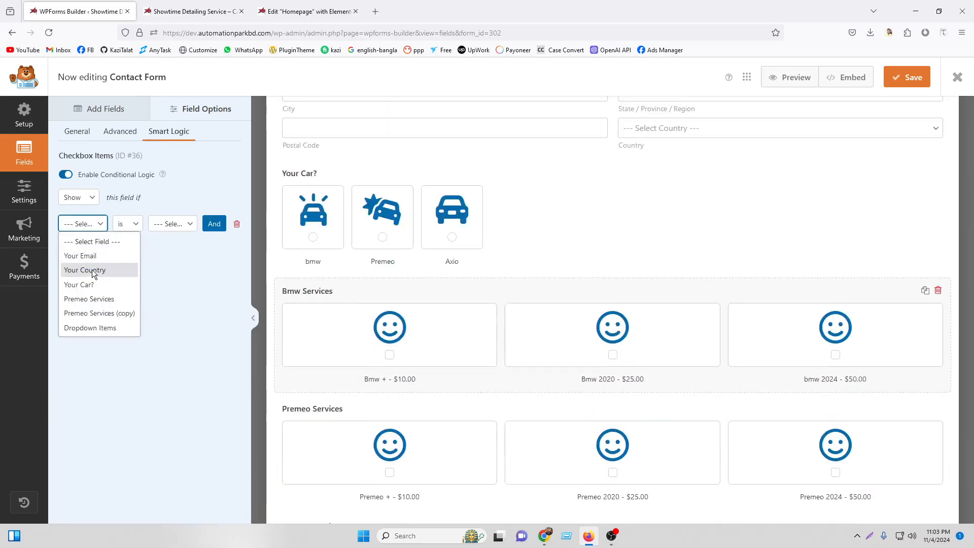
left_click(79, 285)
left_click(163, 225)
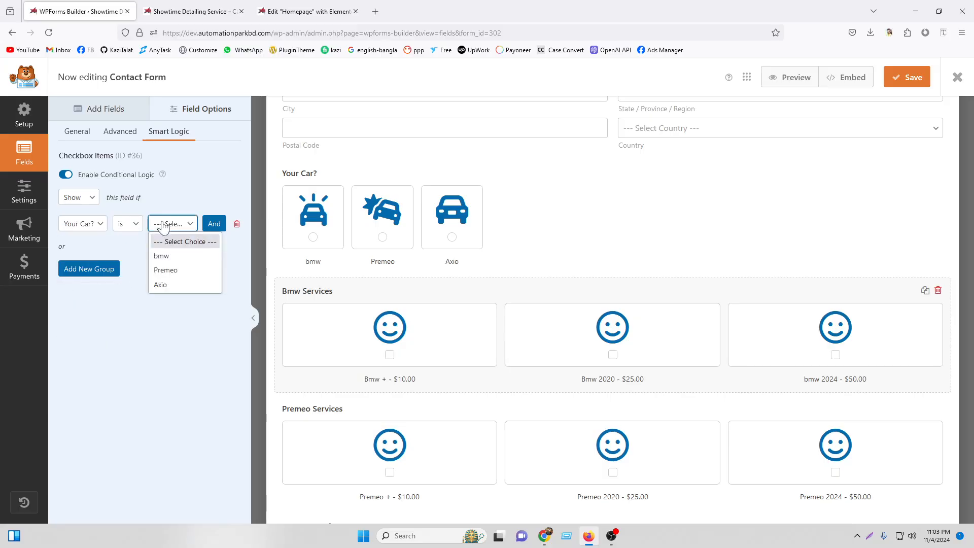
left_click(166, 259)
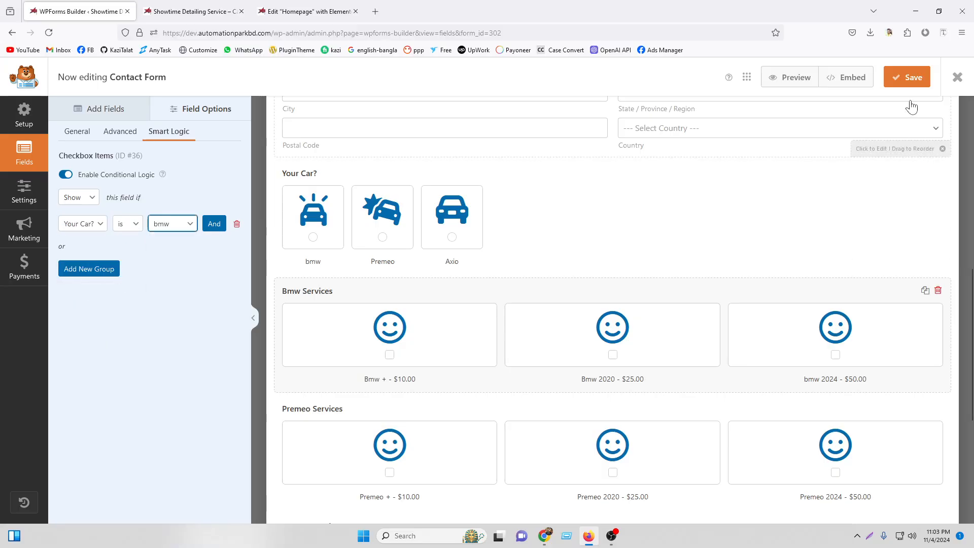
left_click(913, 79)
Reload the live form and try Axio, Premeo and bmw, confirming Bmw Services appears only for bmw.
left_click(195, 4)
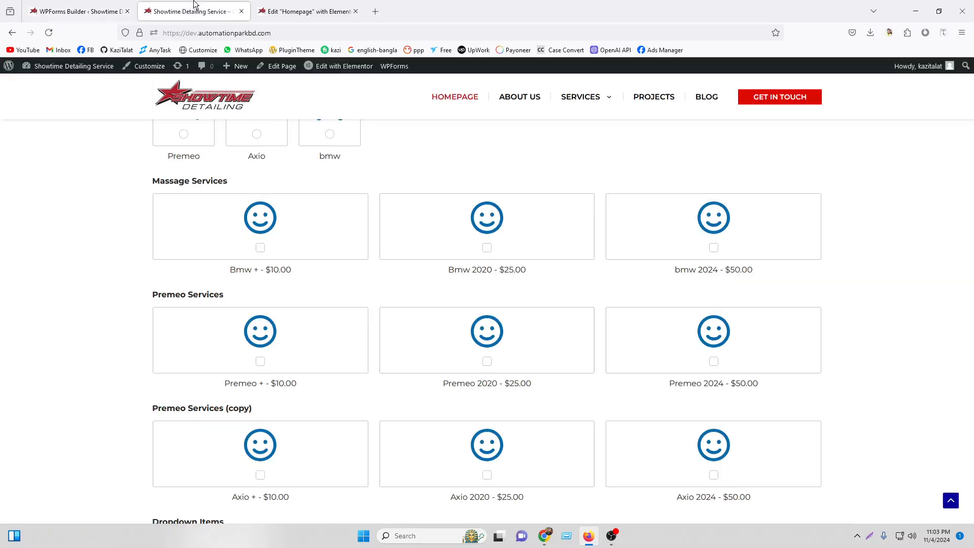
left_click(47, 33)
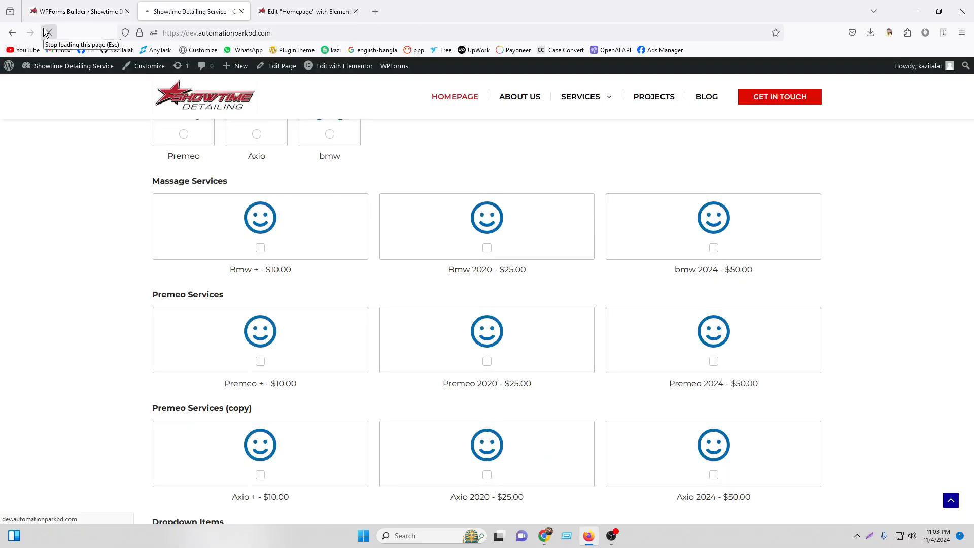
scroll(483, 259, "up", 2)
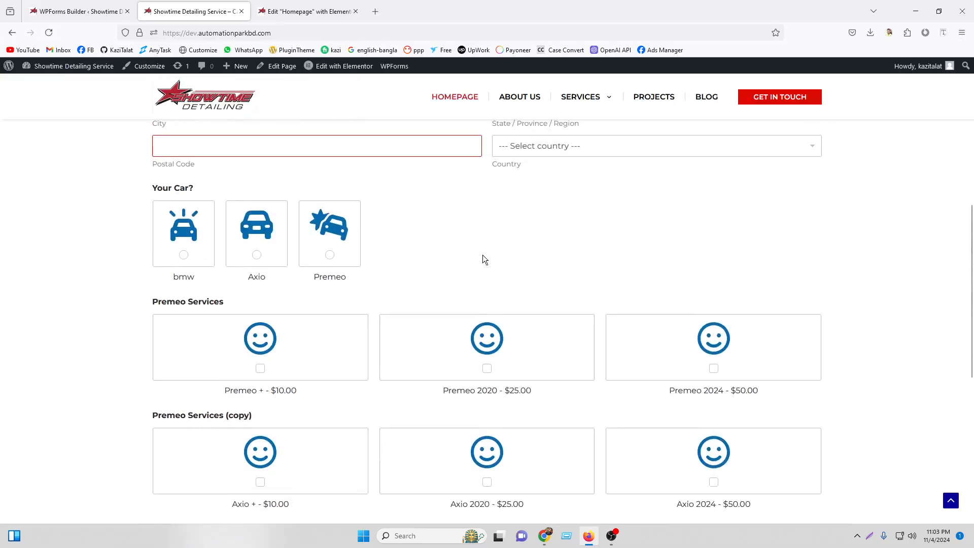
left_click(272, 250)
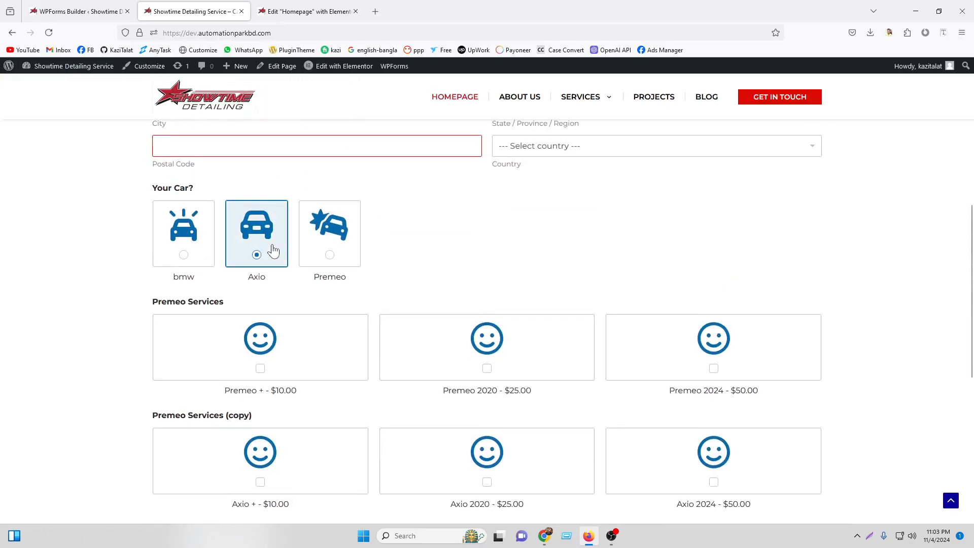
left_click(325, 259)
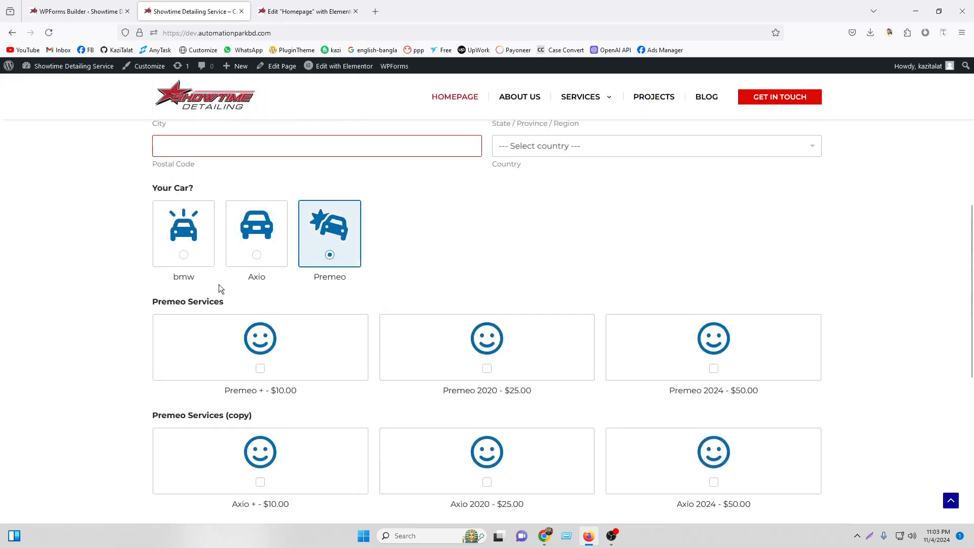
left_click(194, 256)
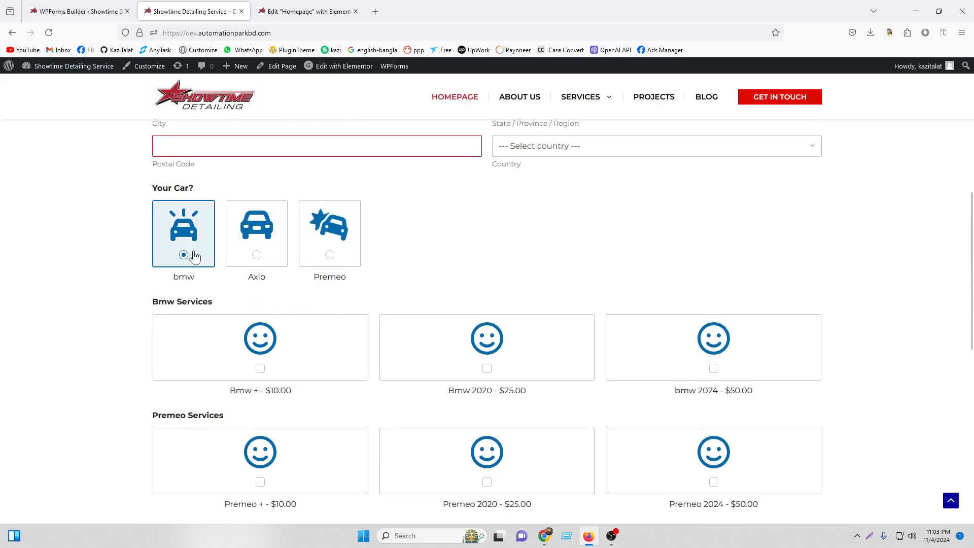
scroll(663, 363, "down", 3)
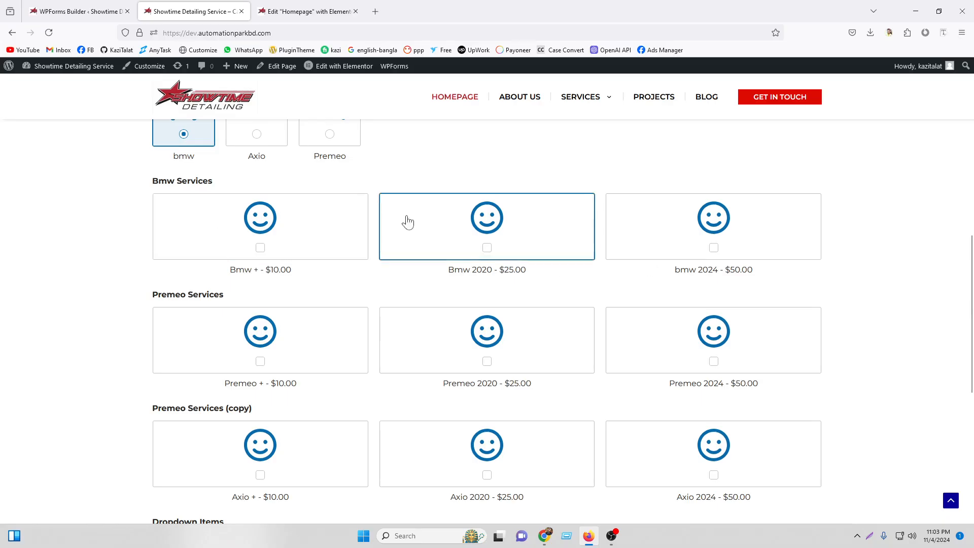
left_click(78, 11)
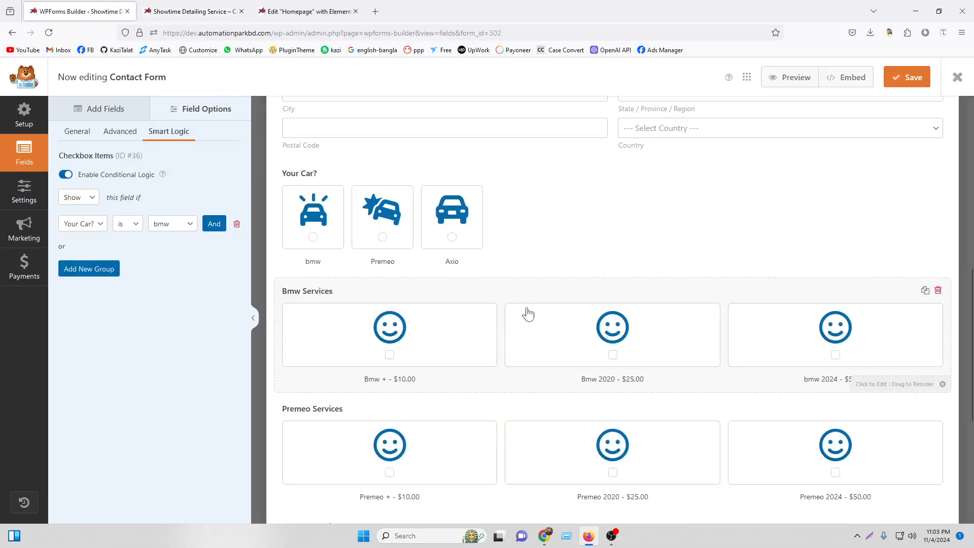
Give Premeo Services a rule showing it only when Your Car? is Premeo.
scroll(528, 315, "down", 3)
left_click(428, 279)
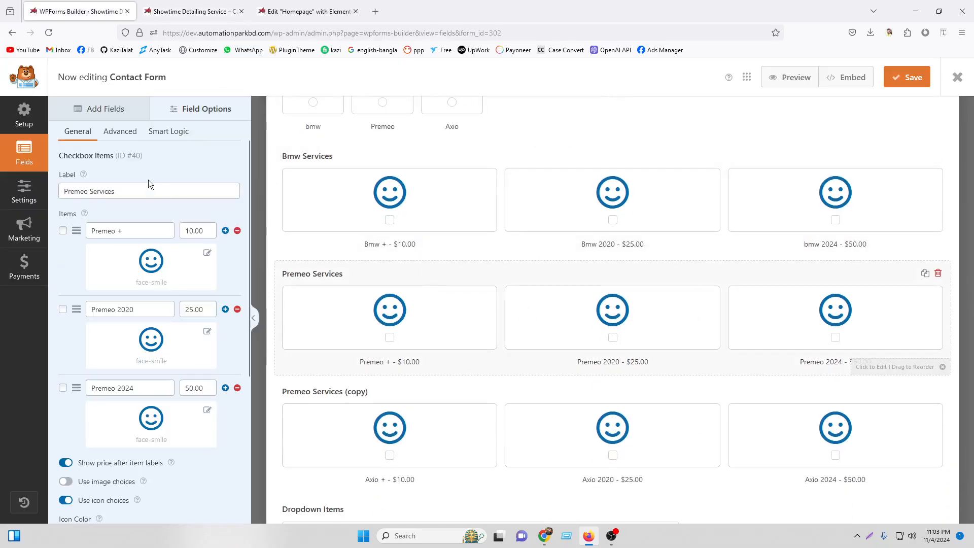
left_click(169, 132)
left_click(67, 175)
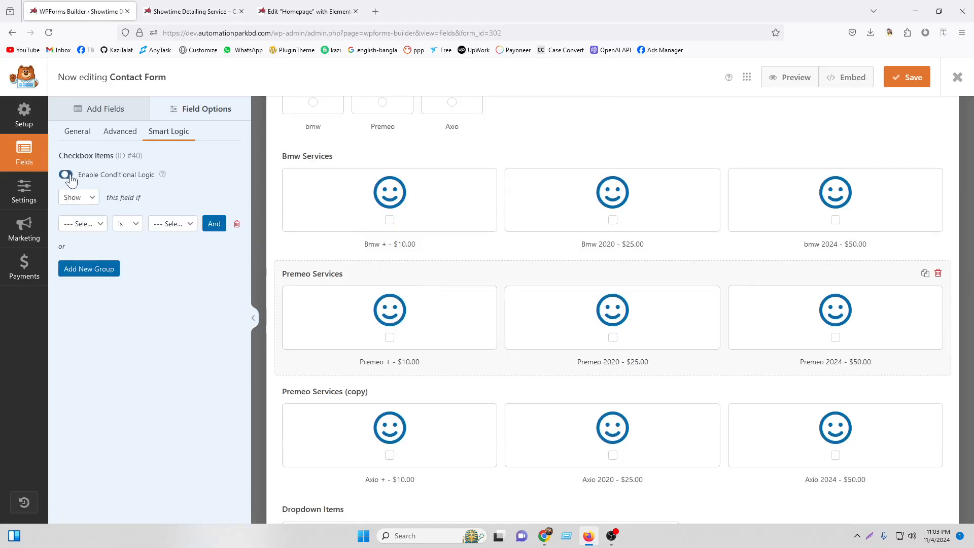
left_click(80, 224)
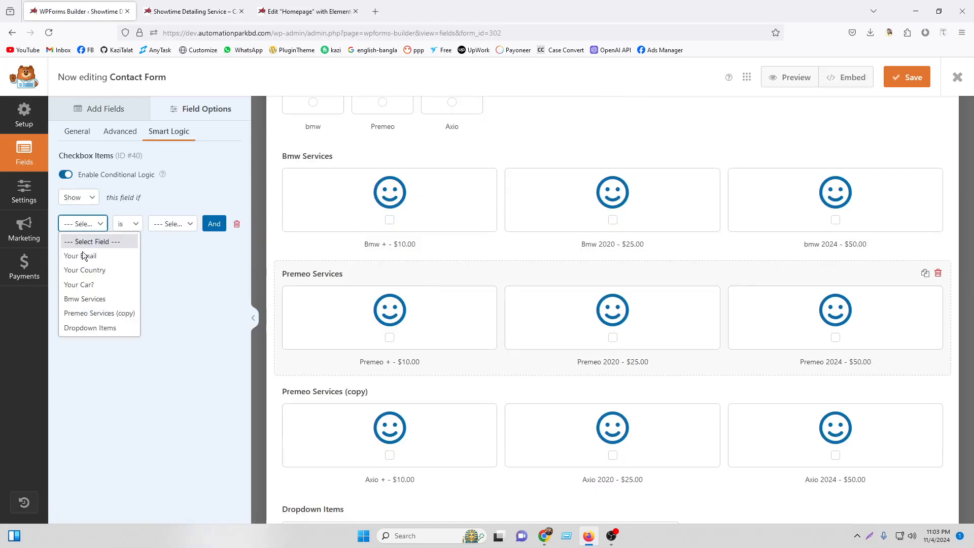
left_click(101, 287)
left_click(160, 227)
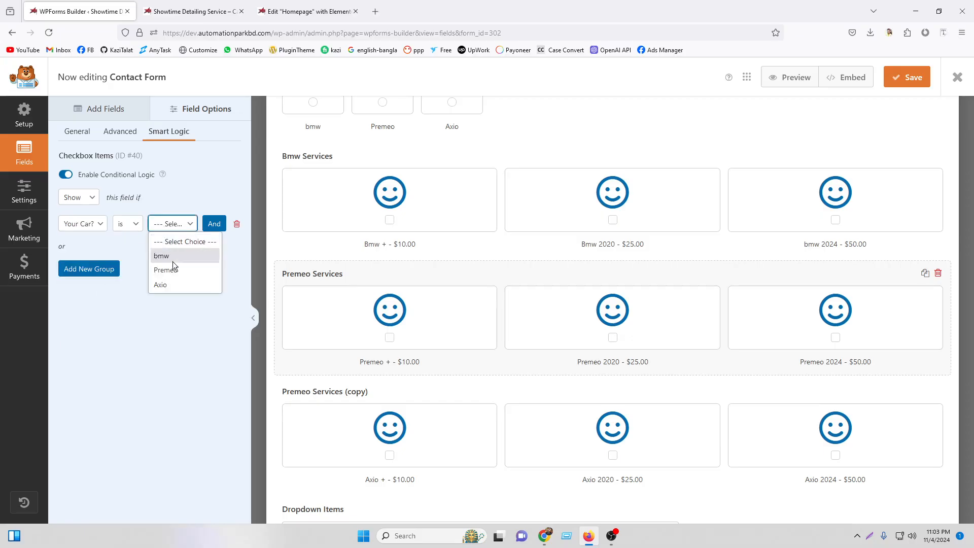
left_click(174, 267)
Give Premeo Services (copy) the same Show rule for Your Car? is Premeo.
left_click(613, 396)
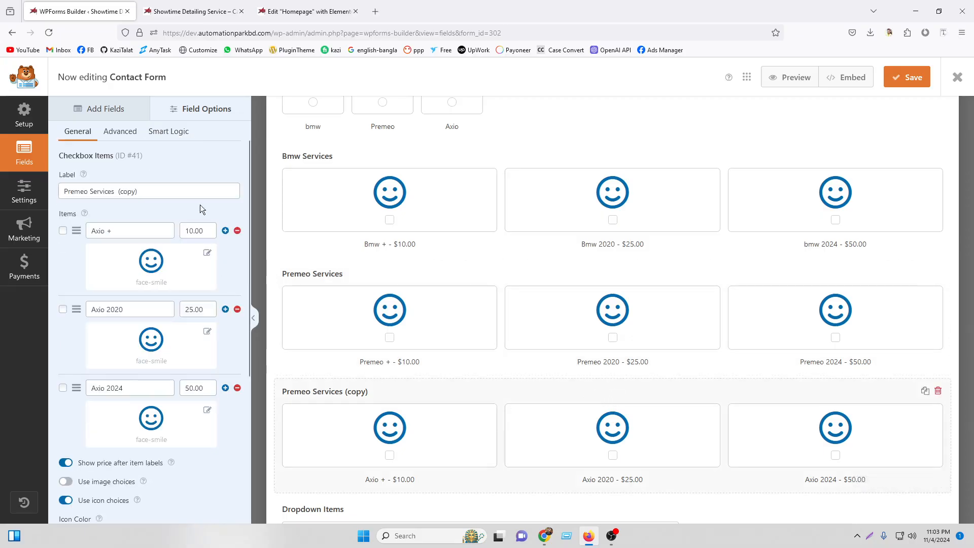
left_click(159, 131)
left_click(66, 174)
left_click(92, 227)
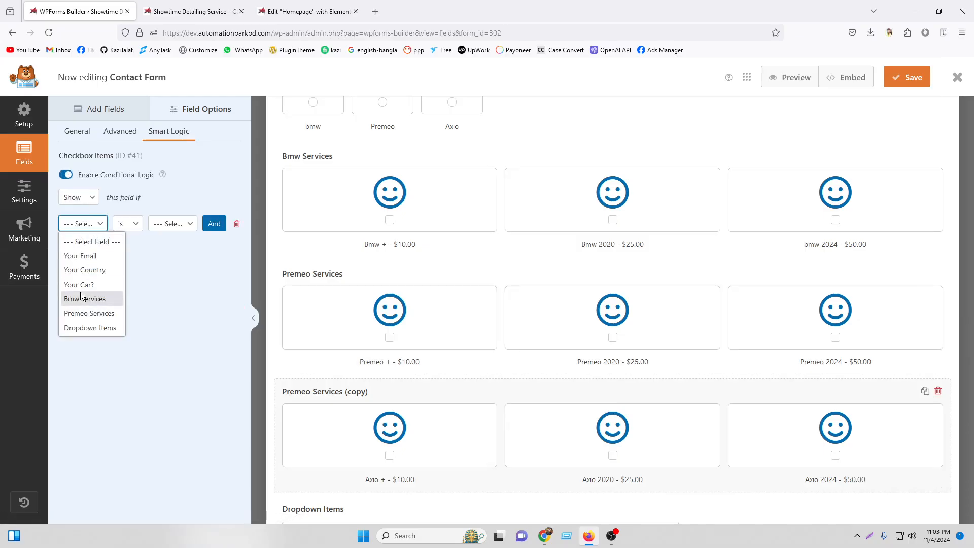
left_click(86, 282)
left_click(168, 227)
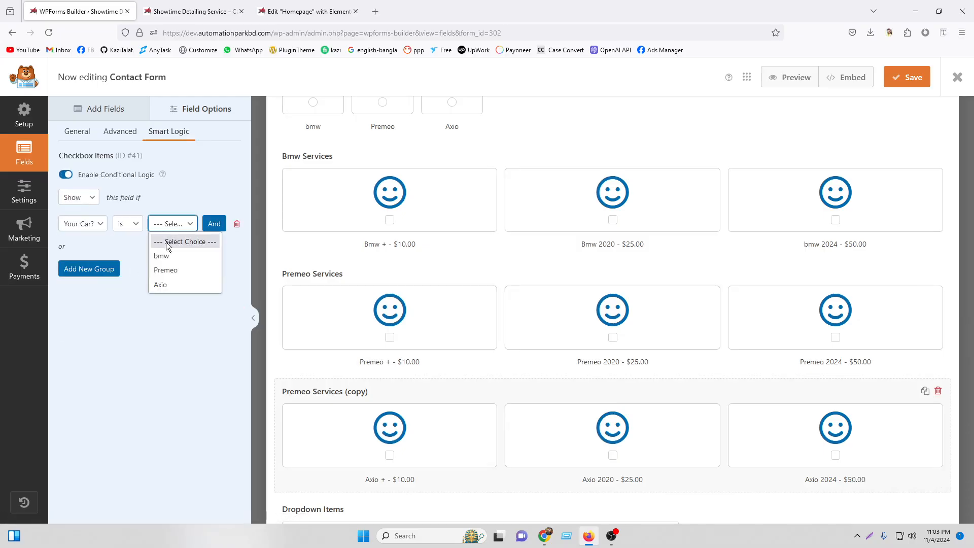
left_click(170, 270)
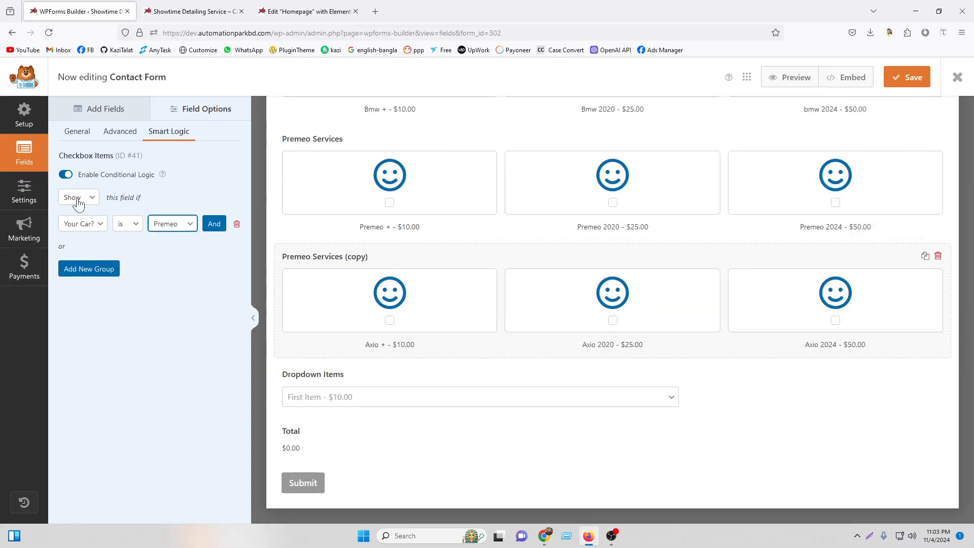
left_click(78, 199)
left_click(78, 200)
Save the form and reload the live site page.
left_click(900, 85)
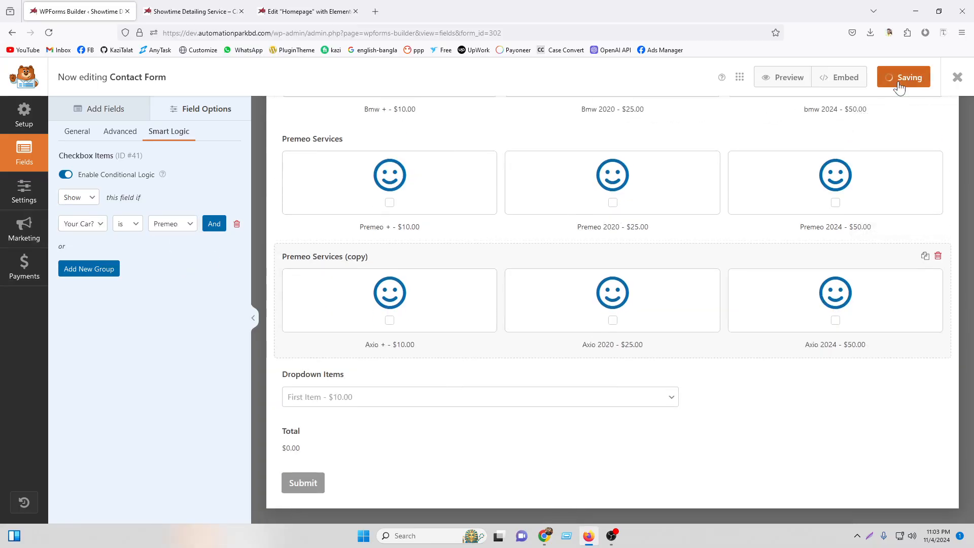
left_click(193, 11)
left_click(49, 32)
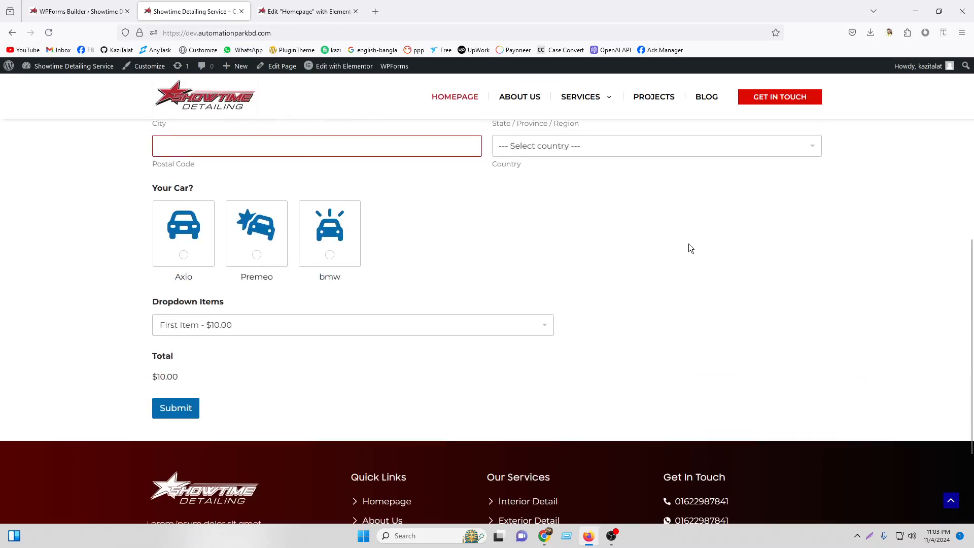
Try Axio on the live form, then recheck that the builder rule value is still Premeo.
left_click(159, 264)
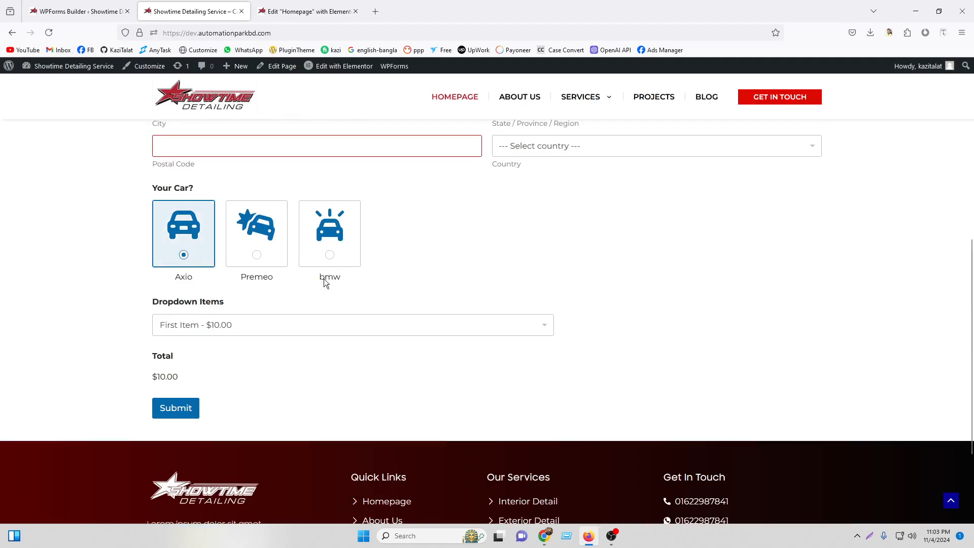
left_click(76, 11)
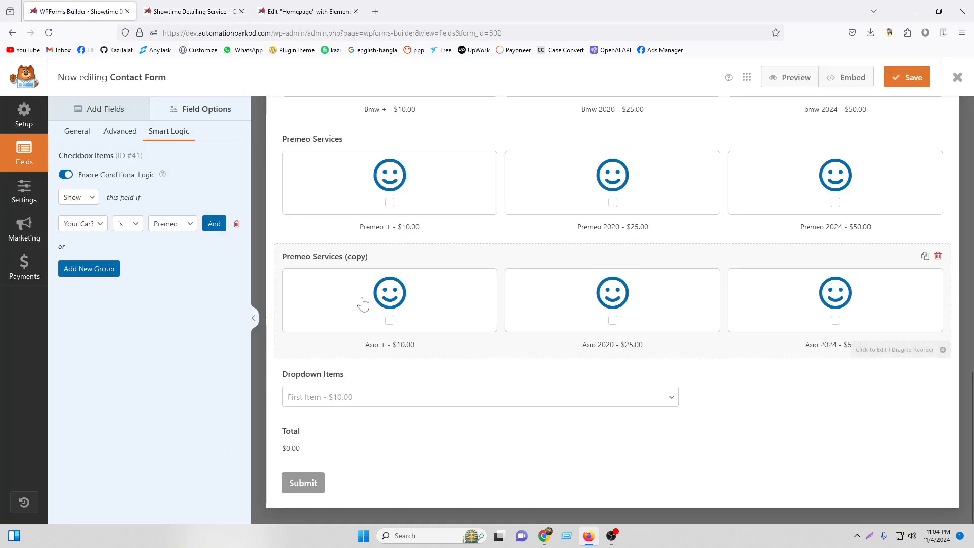
scroll(363, 303, "up", 3)
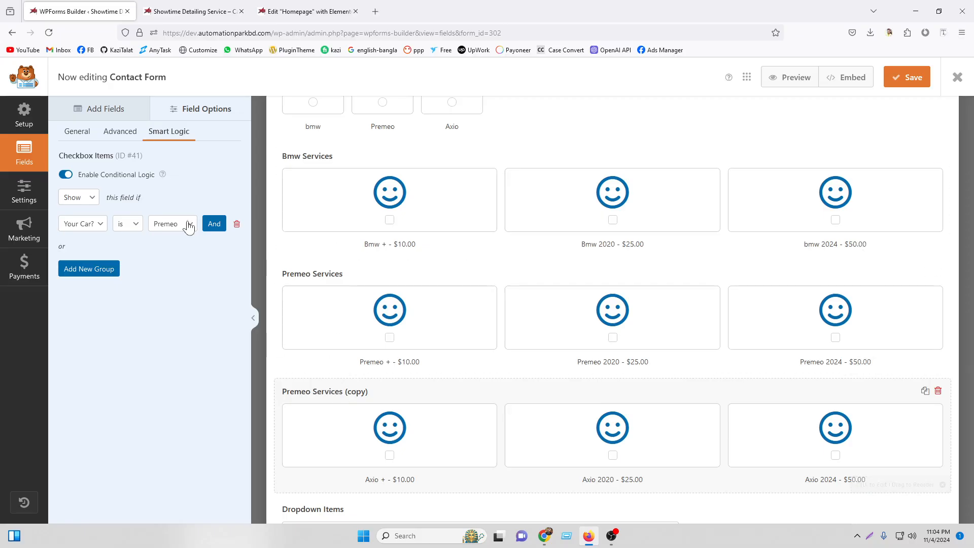
left_click(172, 224)
left_click(162, 267)
Change the Premeo Services (copy) rule to show it only when Your Car? is Axio, and save.
left_click(359, 289)
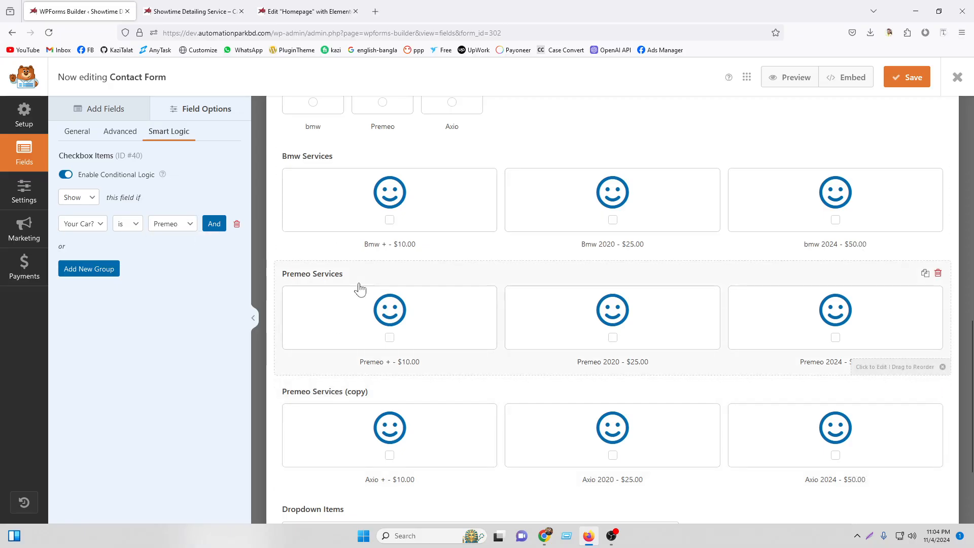
left_click(355, 398)
left_click(172, 224)
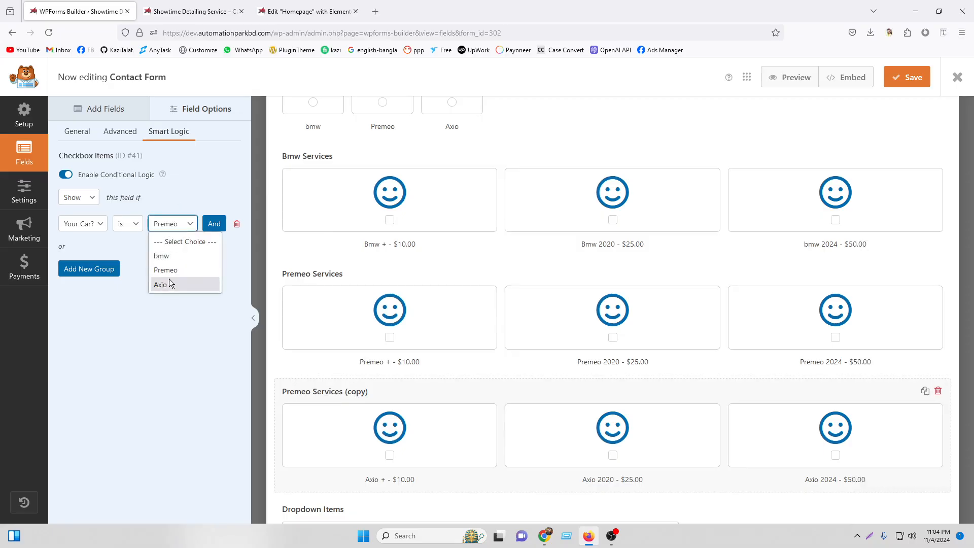
left_click(169, 279)
left_click(907, 77)
Reload the live form and pick Axio, Premeo and bmw repeatedly to check each shows its services.
left_click(198, 11)
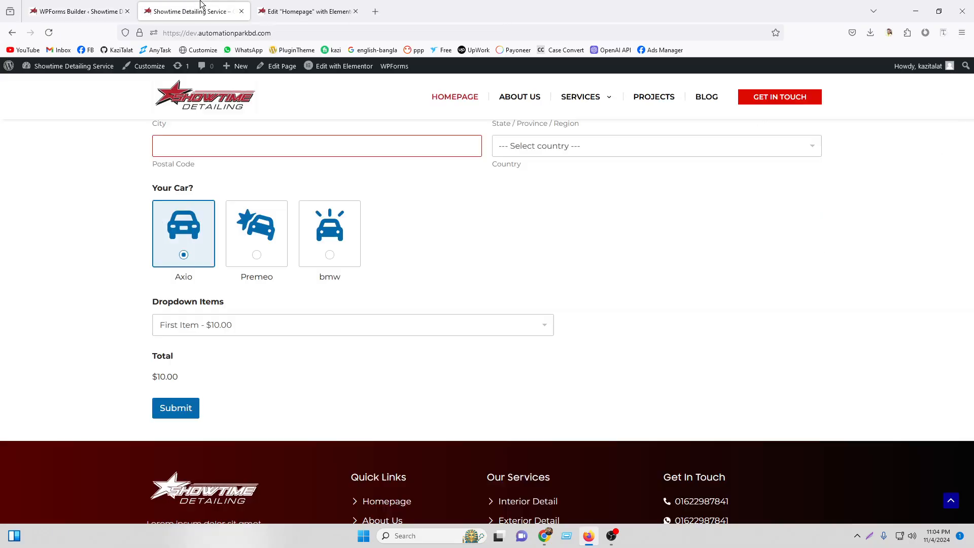
left_click(49, 32)
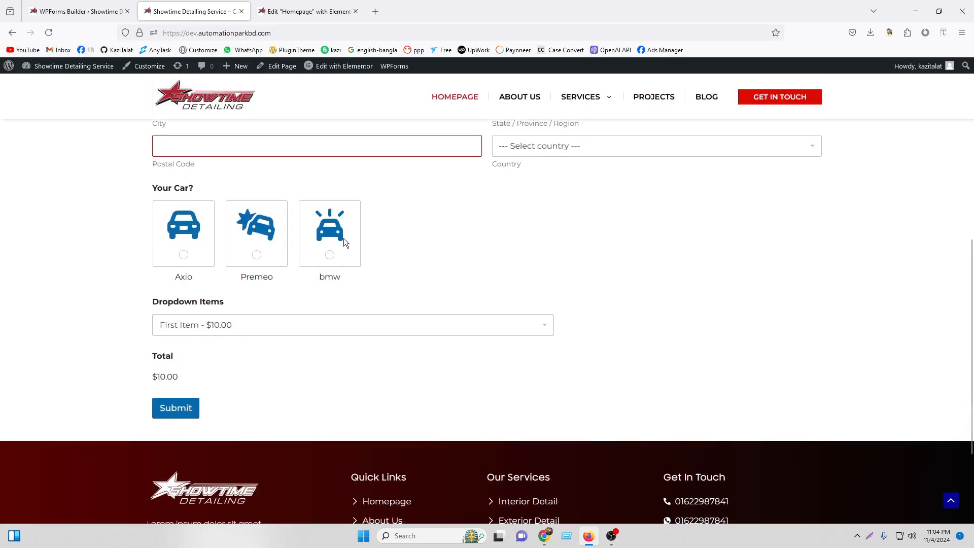
left_click(184, 255)
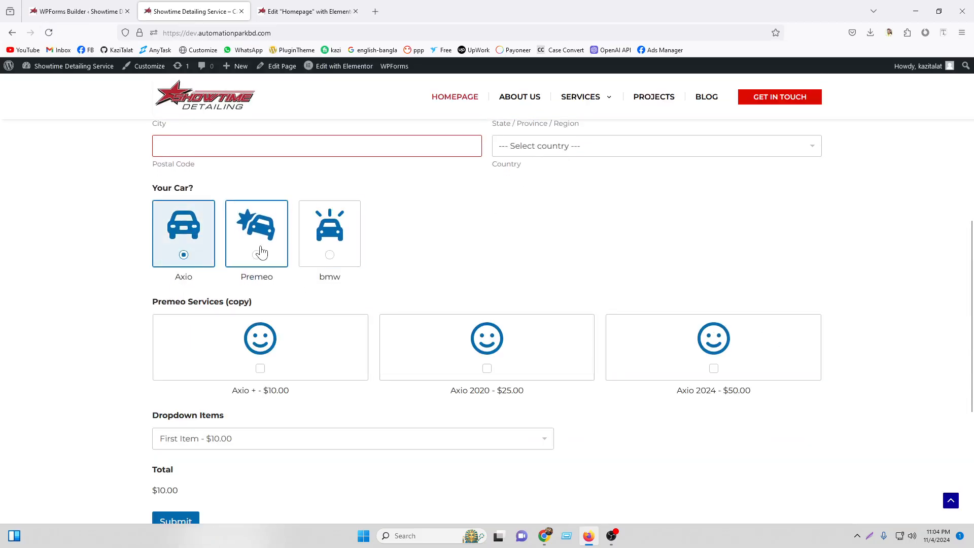
left_click(259, 253)
left_click(342, 253)
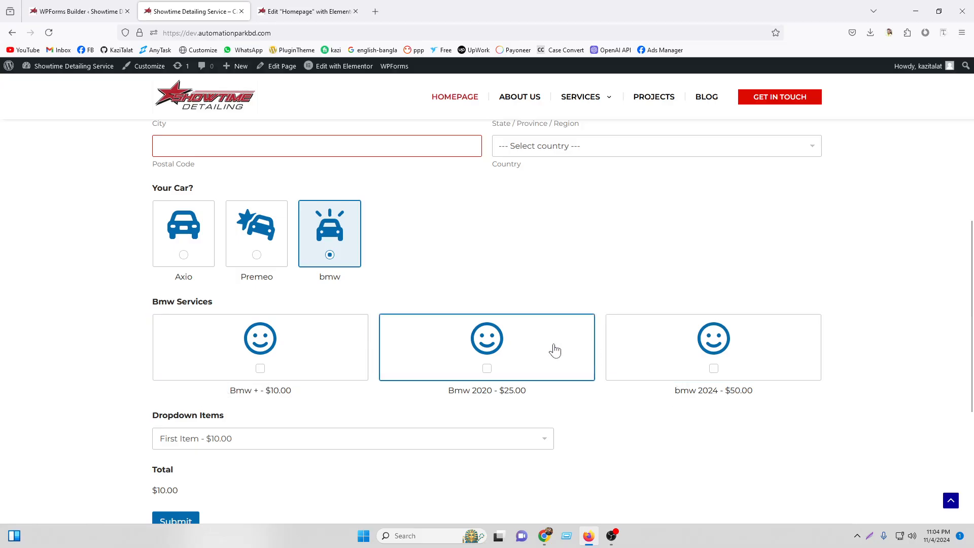
left_click(257, 248)
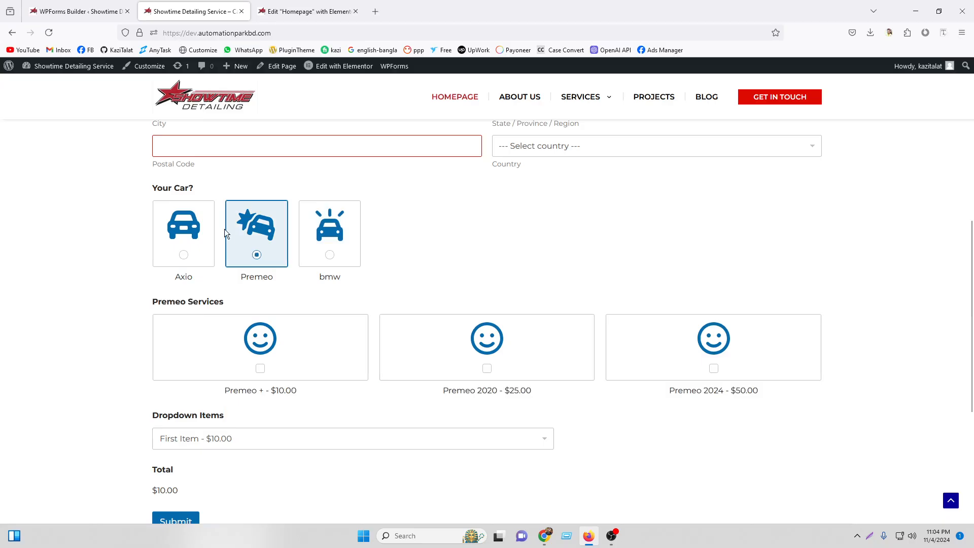
left_click(180, 231)
left_click(322, 245)
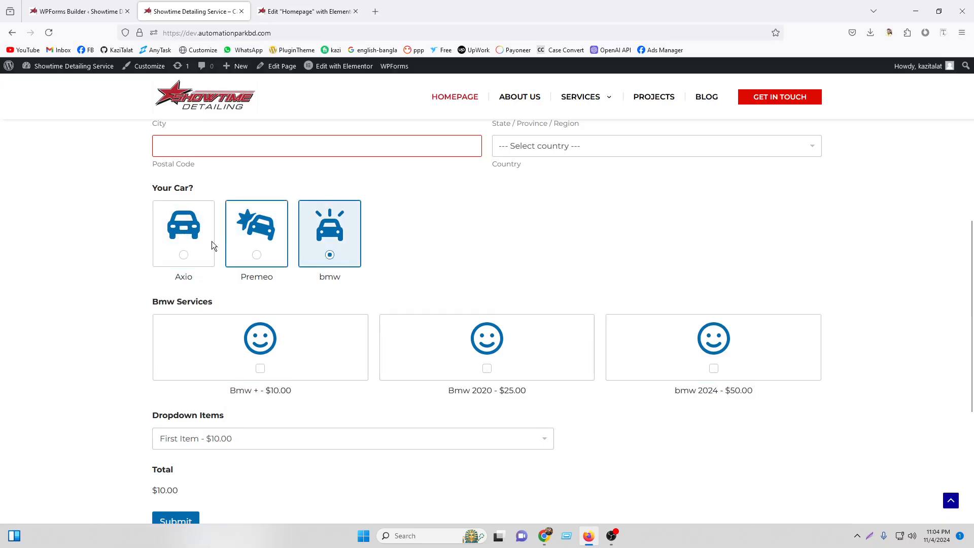
left_click(213, 245)
scroll(264, 294, "down", 2)
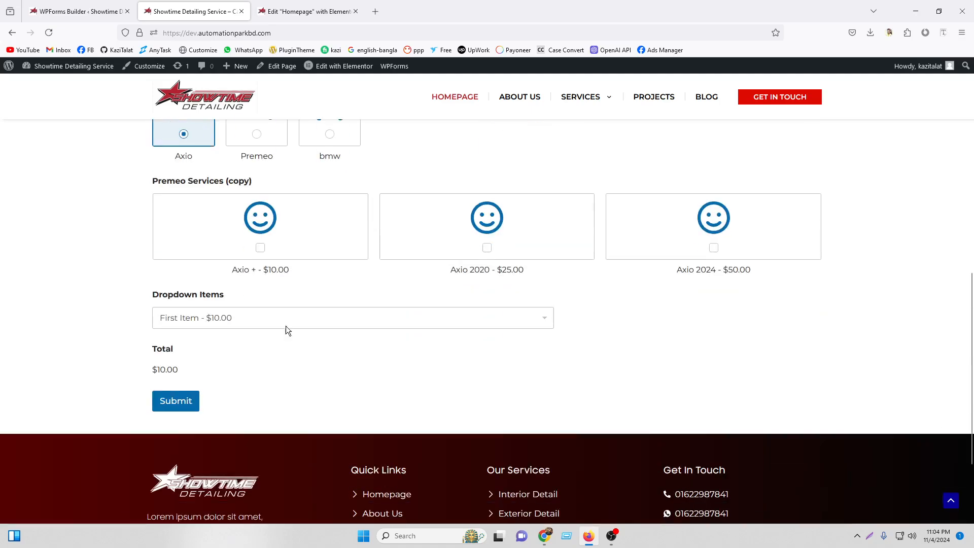
Back in the builder, select the Dropdown Items field.
left_click(79, 11)
scroll(457, 329, "down", 3)
left_click(382, 383)
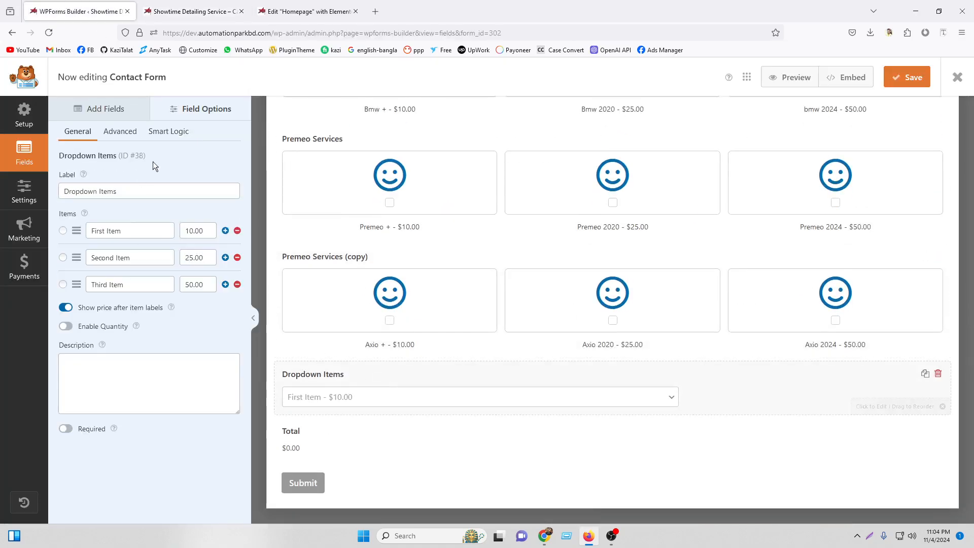
Set the Dropdown Items field size to Large.
left_click(120, 133)
left_click(112, 230)
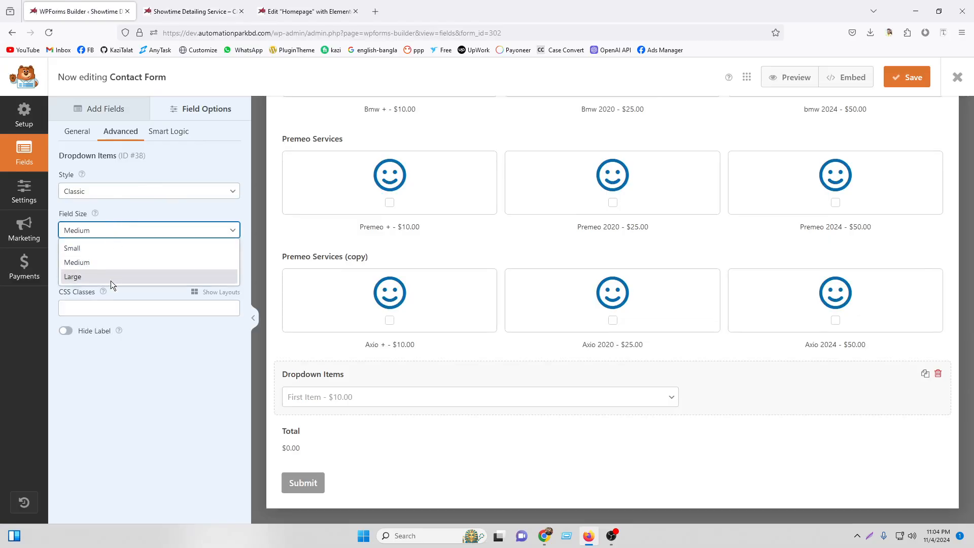
left_click(111, 279)
Add a rule hiding Dropdown Items when Your Country is Bangladesh.
left_click(169, 132)
left_click(66, 175)
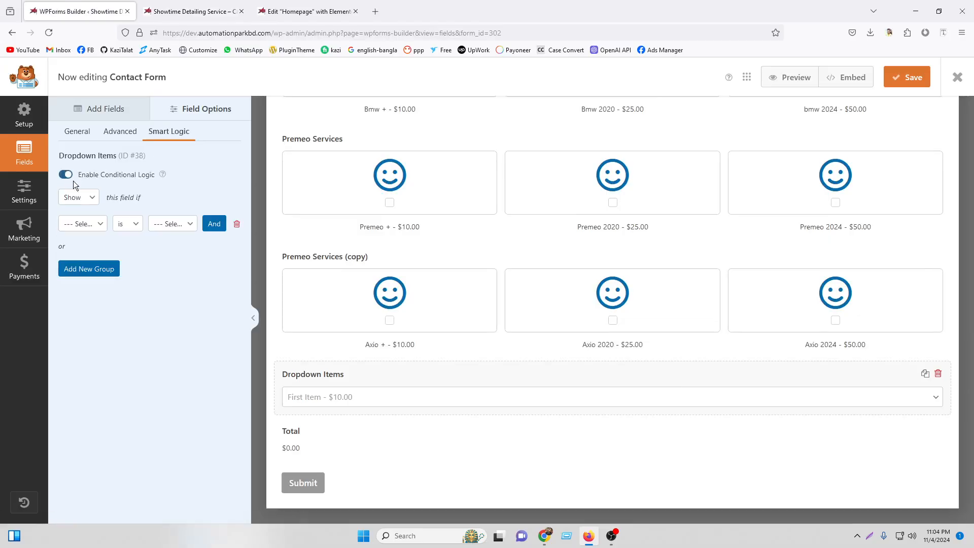
left_click(76, 197)
left_click(77, 230)
left_click(195, 5)
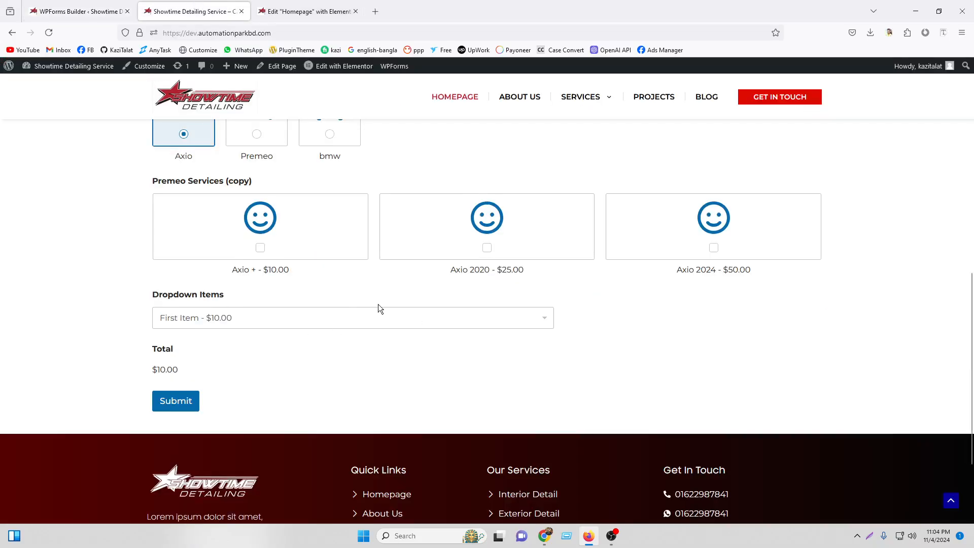
left_click(102, 10)
left_click(84, 225)
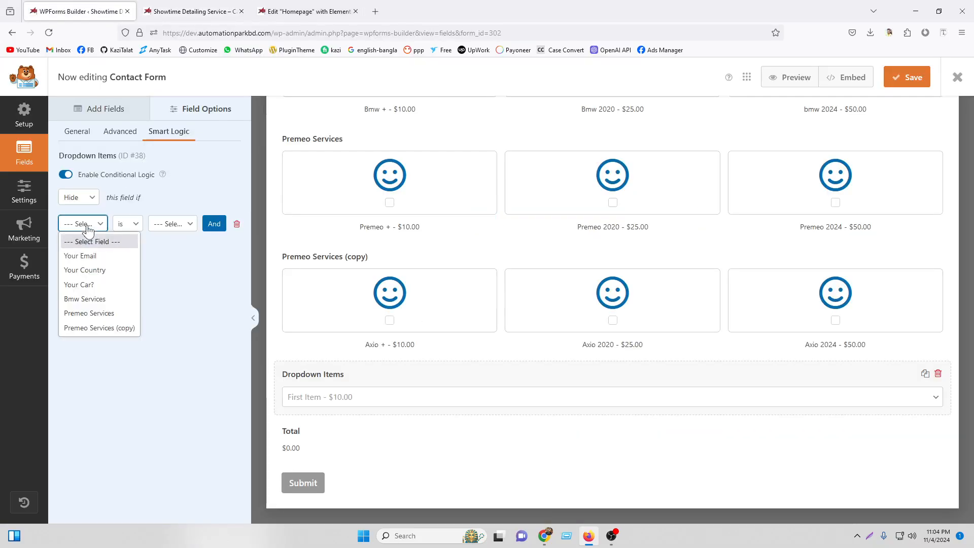
left_click(93, 270)
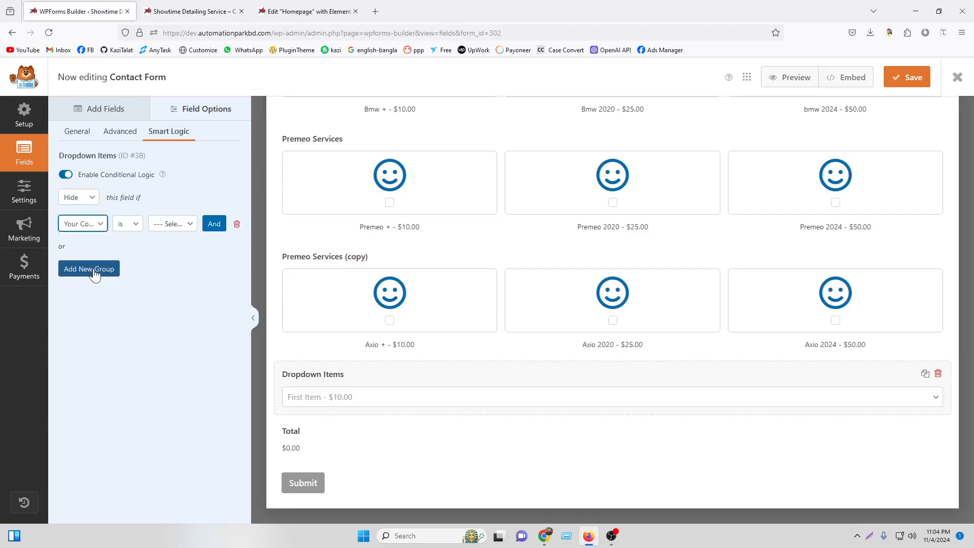
left_click(175, 223)
left_click(177, 269)
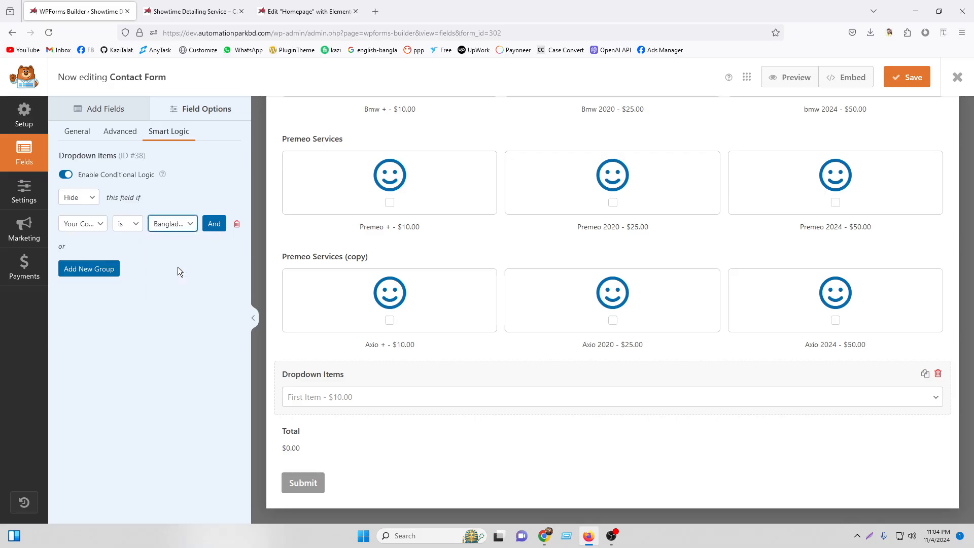
Save the form and reload the live site page.
left_click(908, 81)
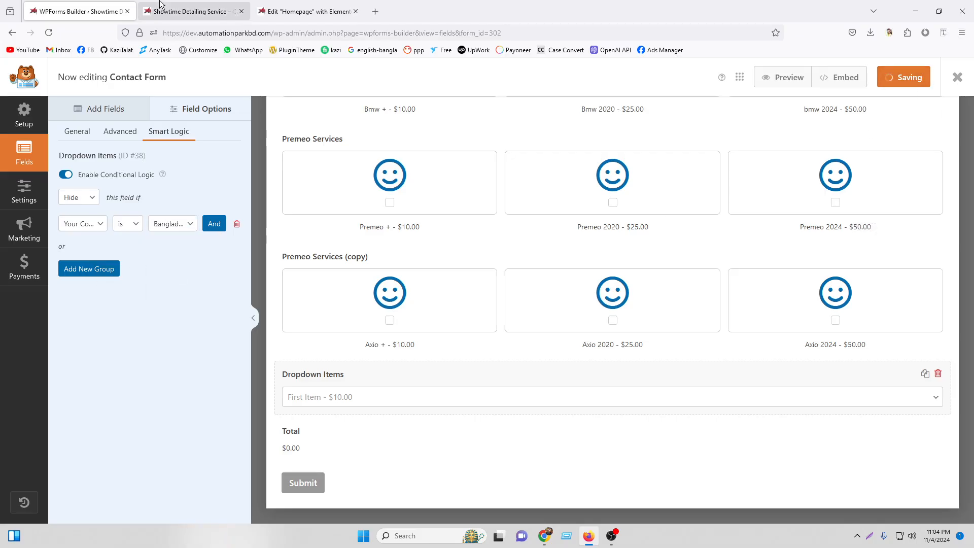
left_click(193, 11)
left_click(53, 31)
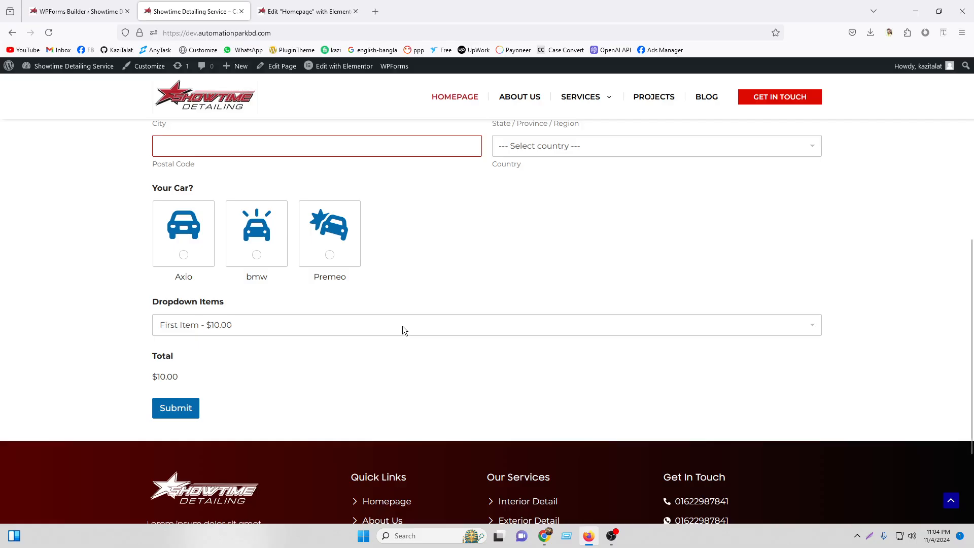
Choose Bangladesh as Your Country on the live form and confirm Dropdown Items disappears.
scroll(403, 330, "up", 7)
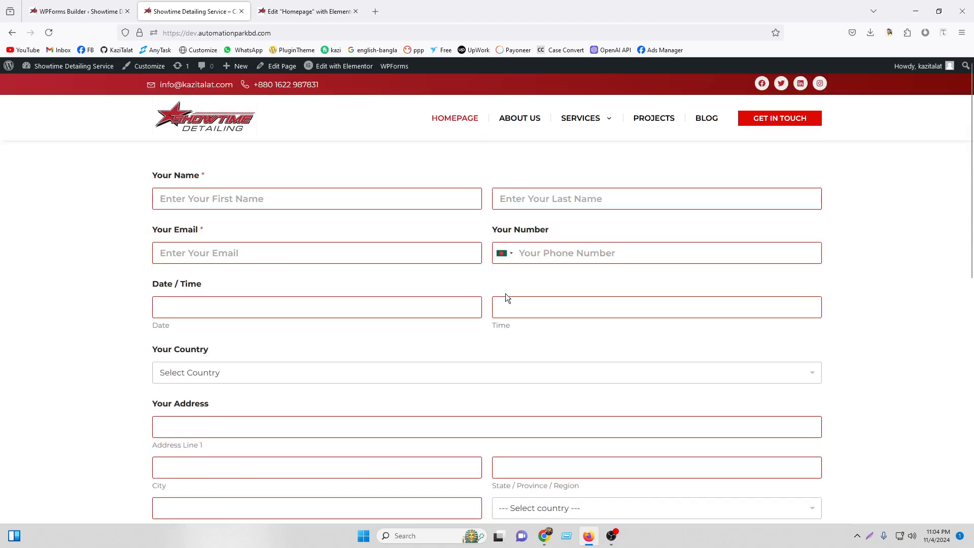
scroll(354, 283, "down", 2)
left_click(213, 252)
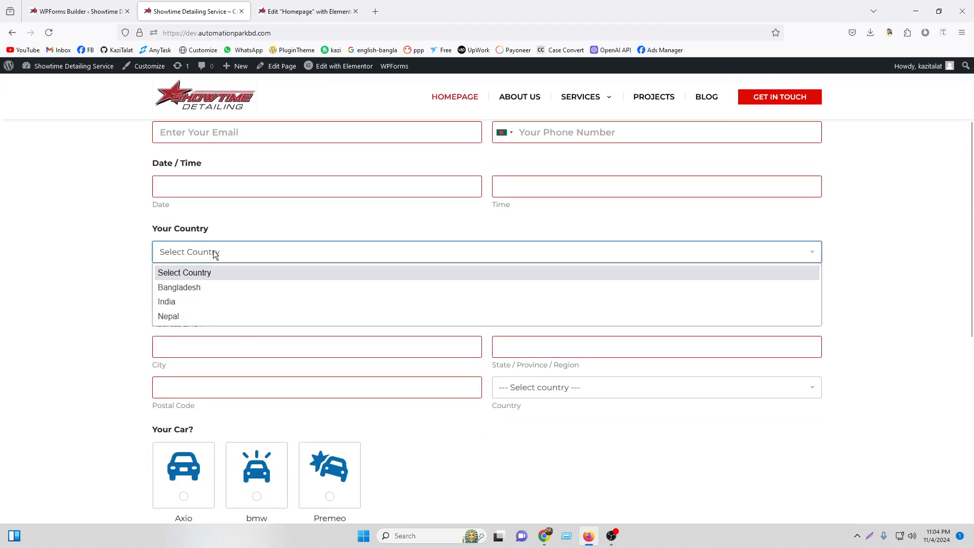
left_click(200, 289)
scroll(125, 282, "down", 6)
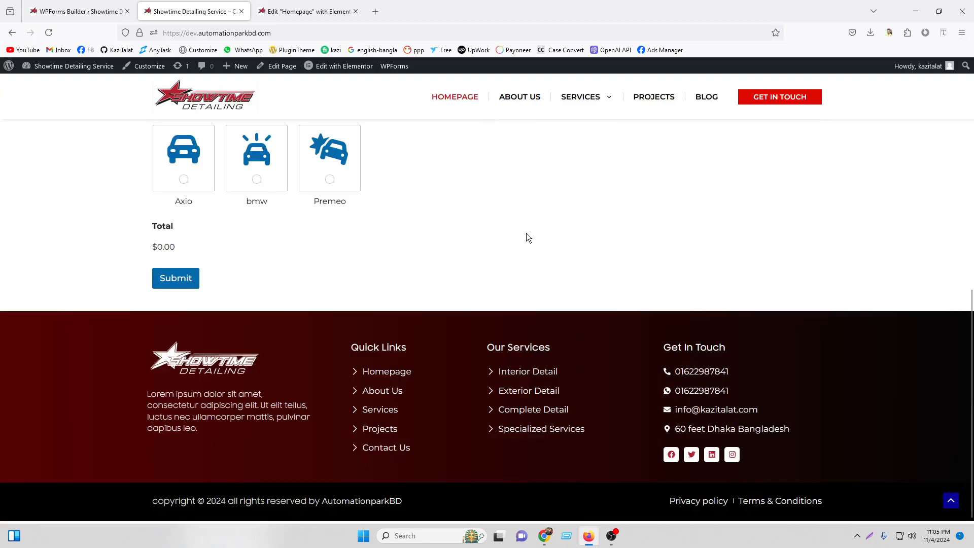
scroll(355, 193, "up", 5)
left_click(76, 6)
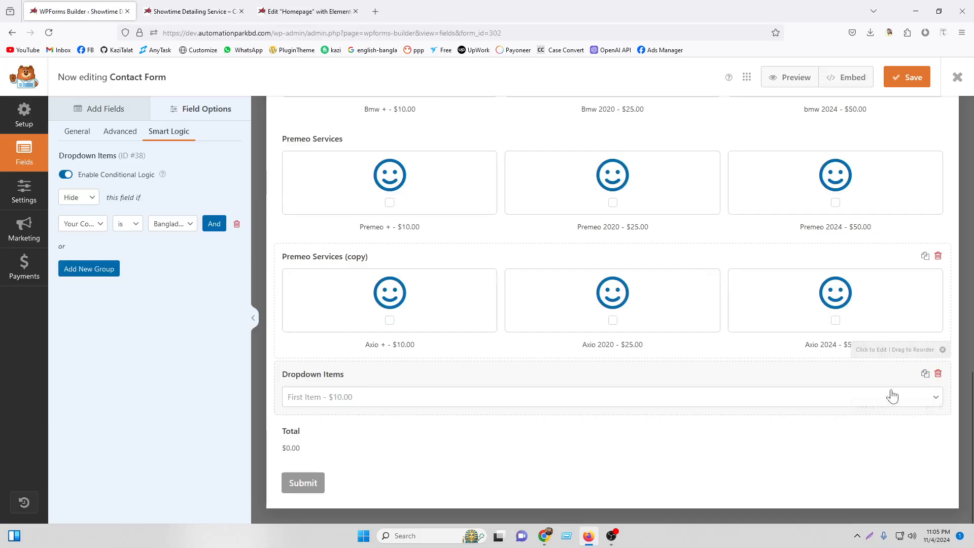
Delete the Bmw Services, Premeo Services and Premeo Services (copy) fields.
scroll(794, 374, "up", 5)
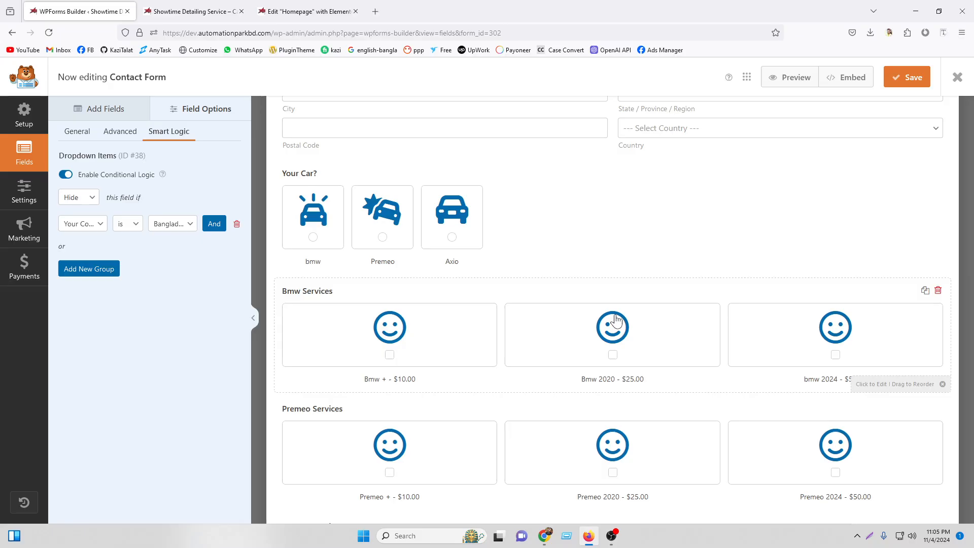
scroll(702, 194, "up", 8)
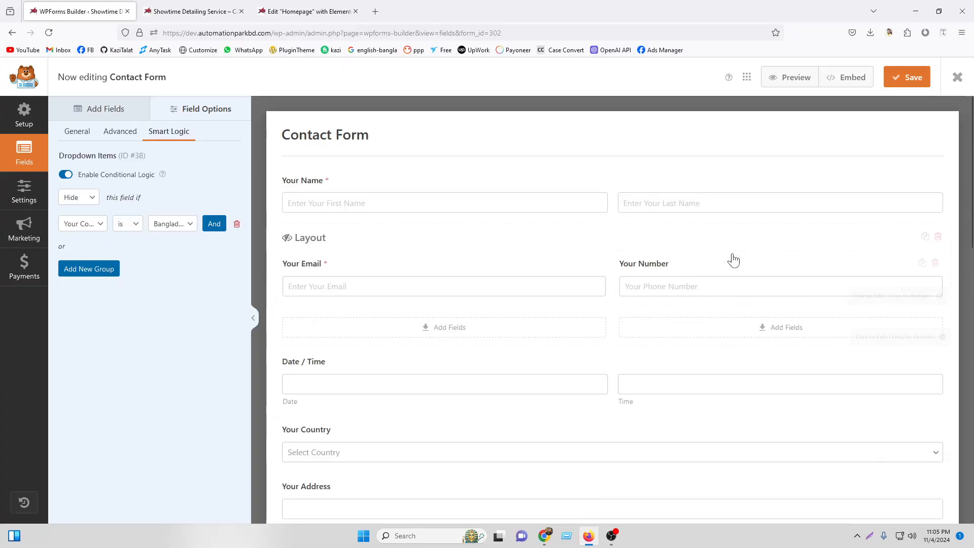
scroll(731, 256, "down", 12)
scroll(724, 283, "down", 2)
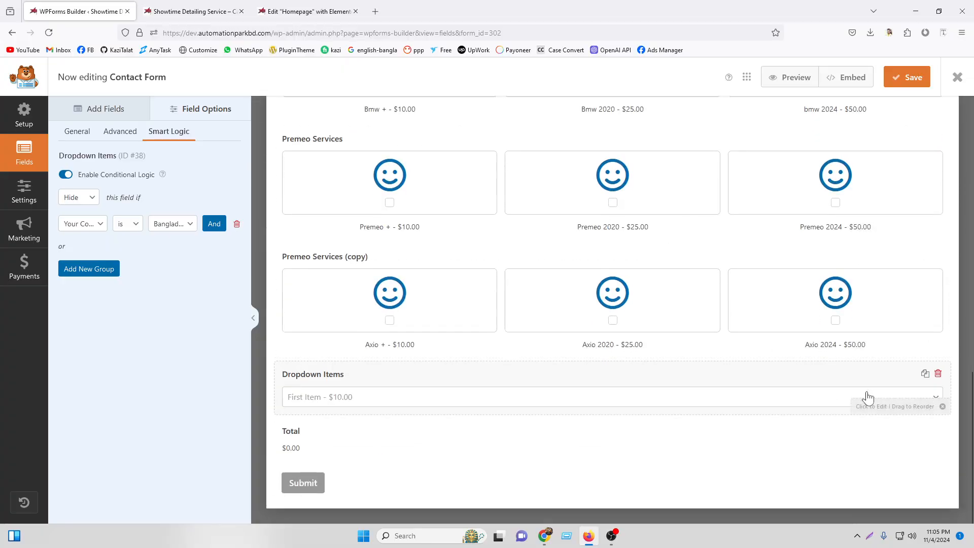
scroll(750, 280, "up", 14)
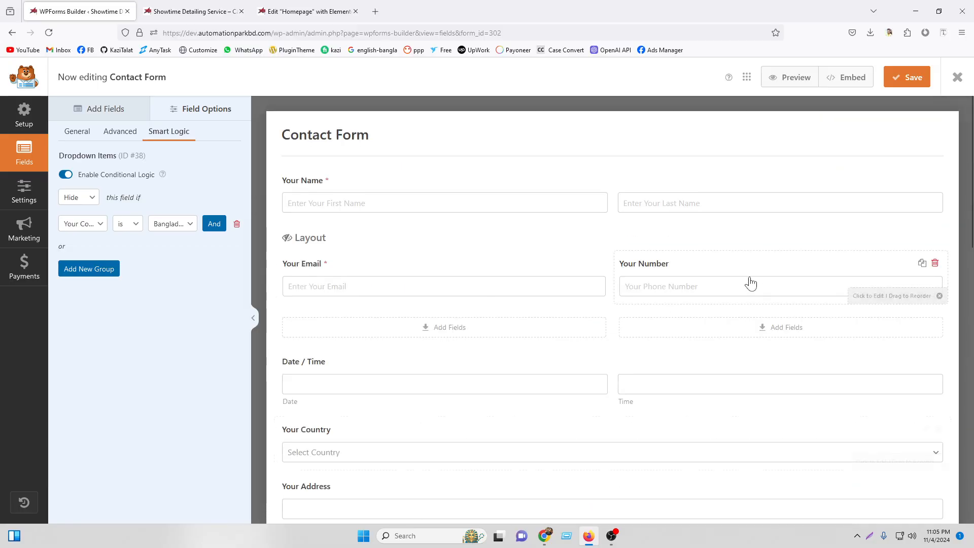
scroll(730, 304, "down", 8)
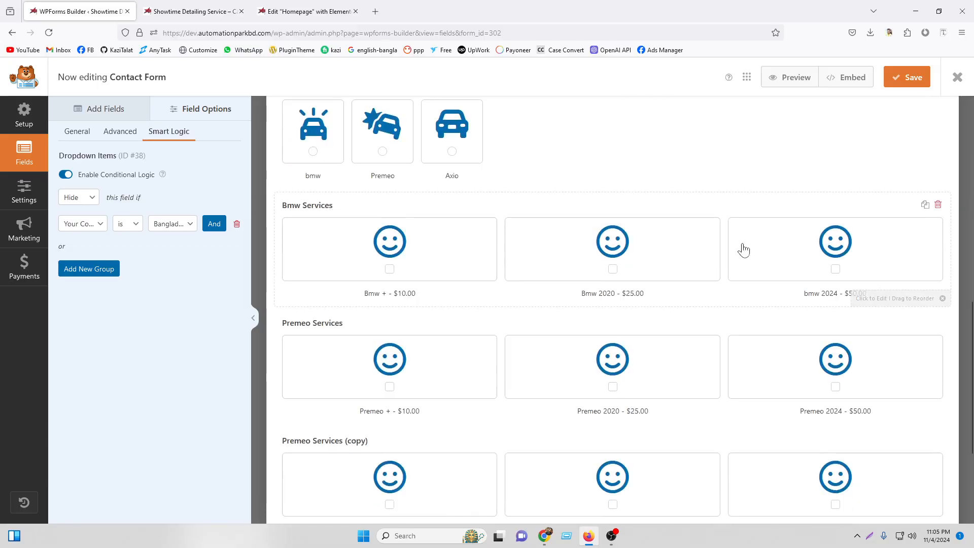
left_click(938, 205)
left_click(459, 327)
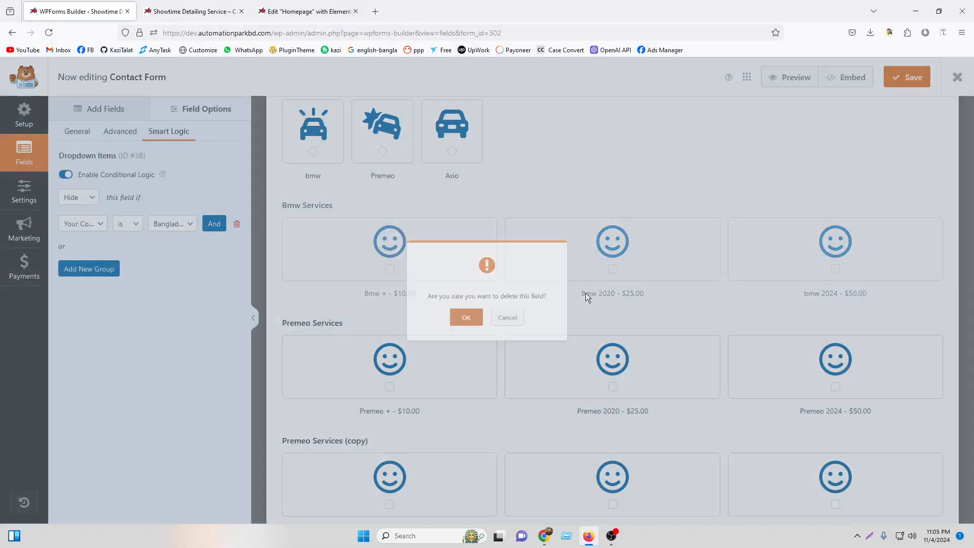
left_click(937, 205)
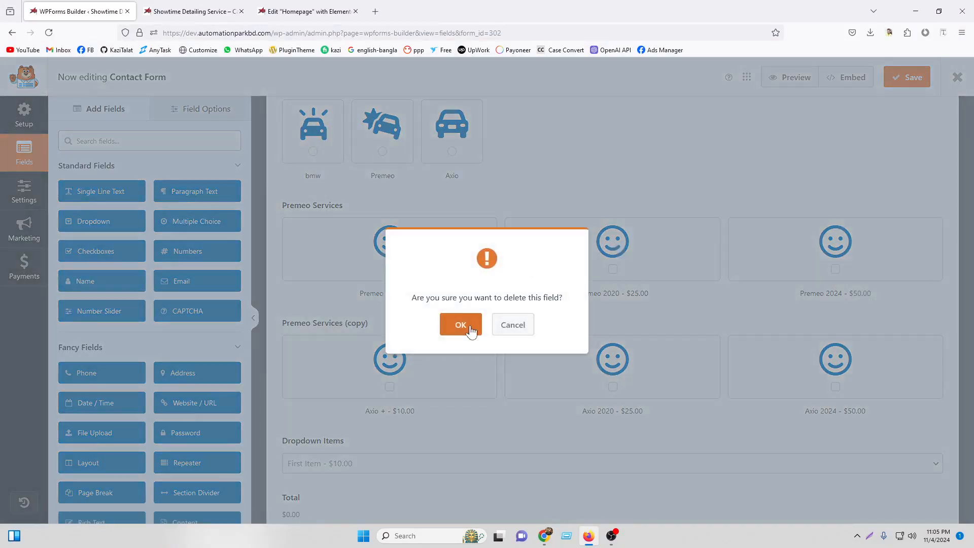
left_click(460, 327)
left_click(939, 256)
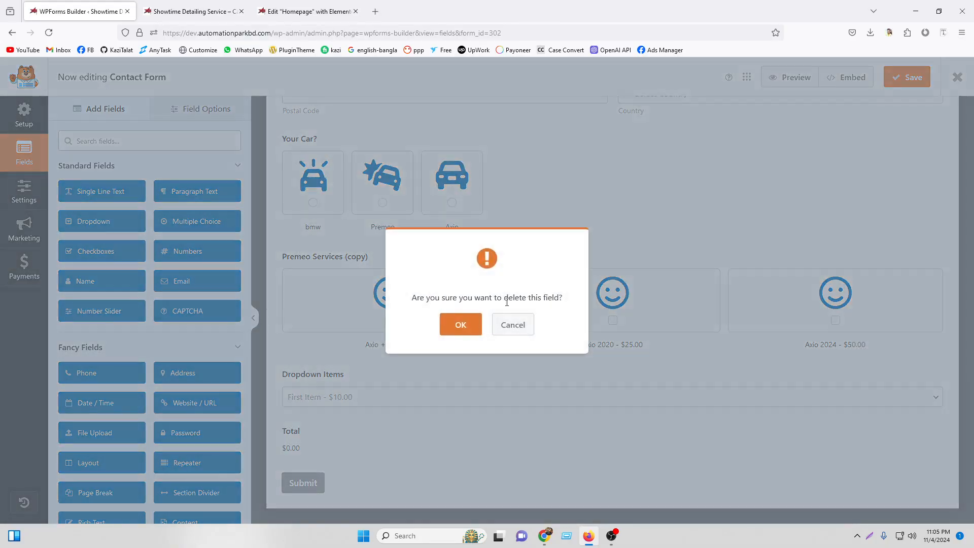
left_click(460, 325)
Delete the Dropdown Items and Total fields.
left_click(885, 386)
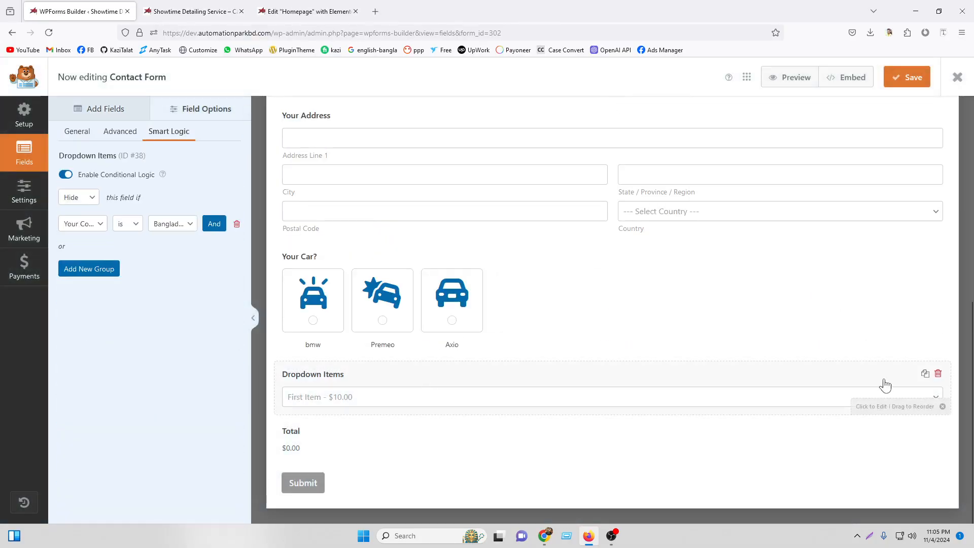
left_click(938, 374)
left_click(460, 325)
left_click(396, 433)
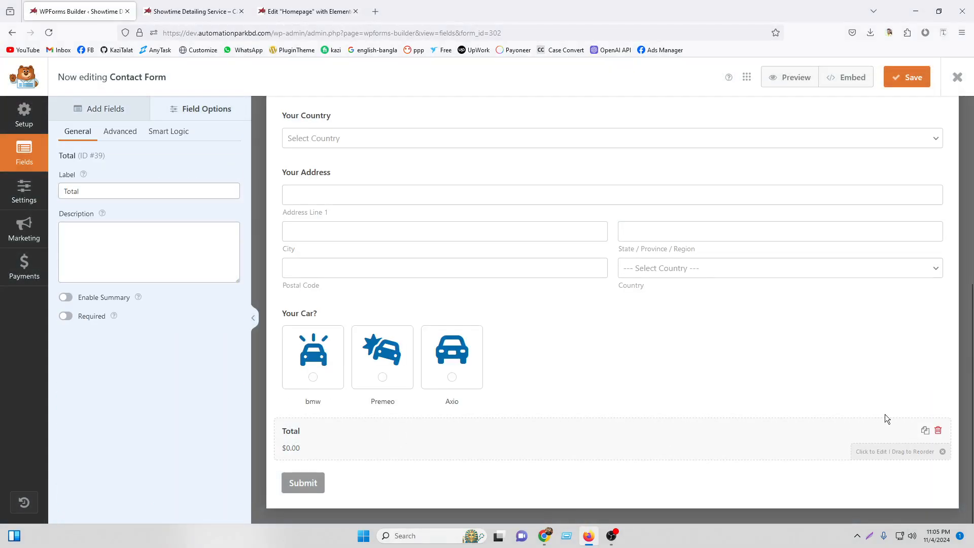
left_click(938, 430)
left_click(460, 325)
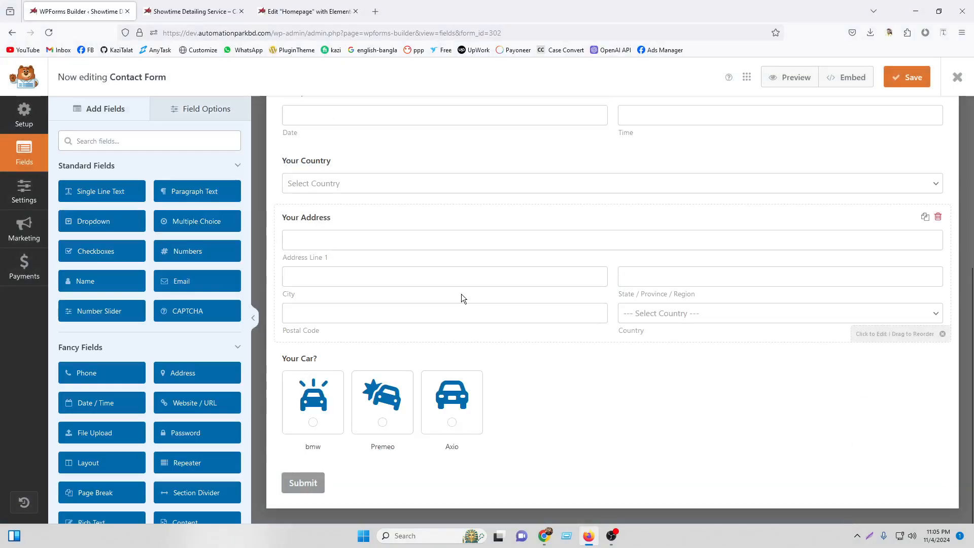
scroll(461, 294, "up", 5)
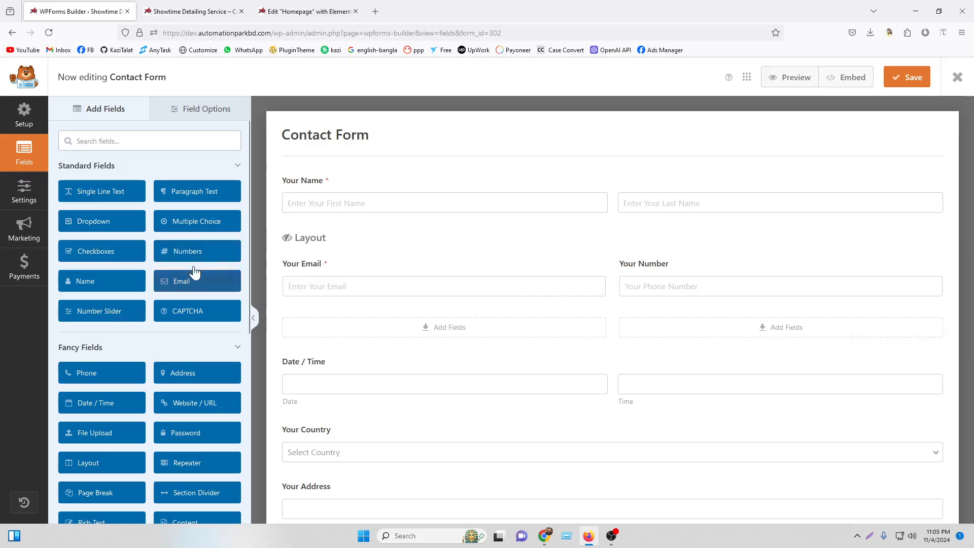
Drag a Page Break field onto the form just below the Your Email / Your Number row.
scroll(112, 416, "down", 3)
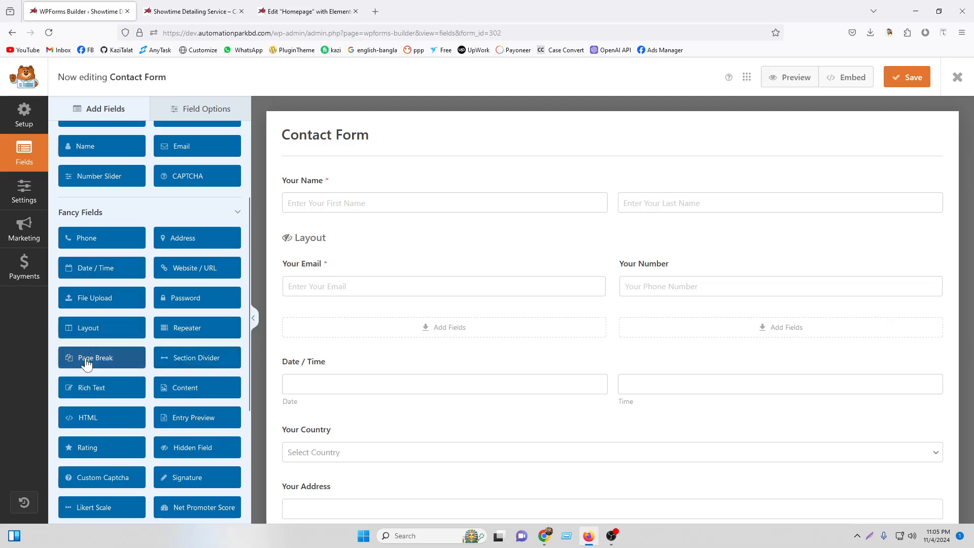
left_click_drag(85, 364, 504, 358)
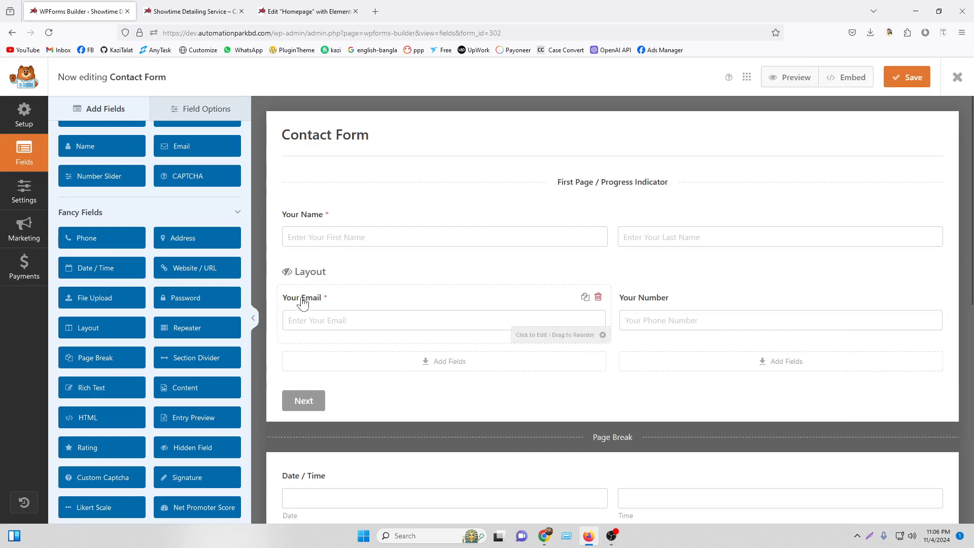
Title the page break Personal Information.
left_click(615, 183)
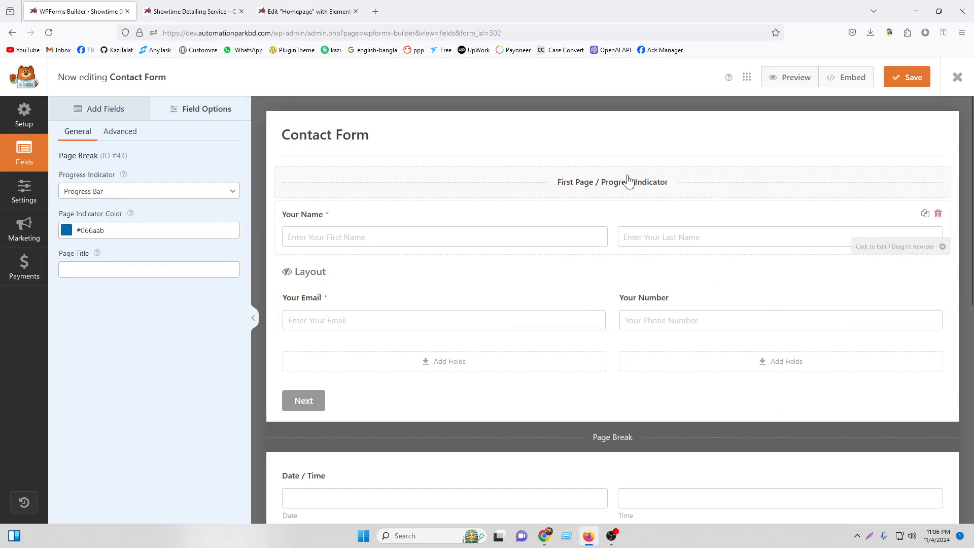
left_click(602, 440)
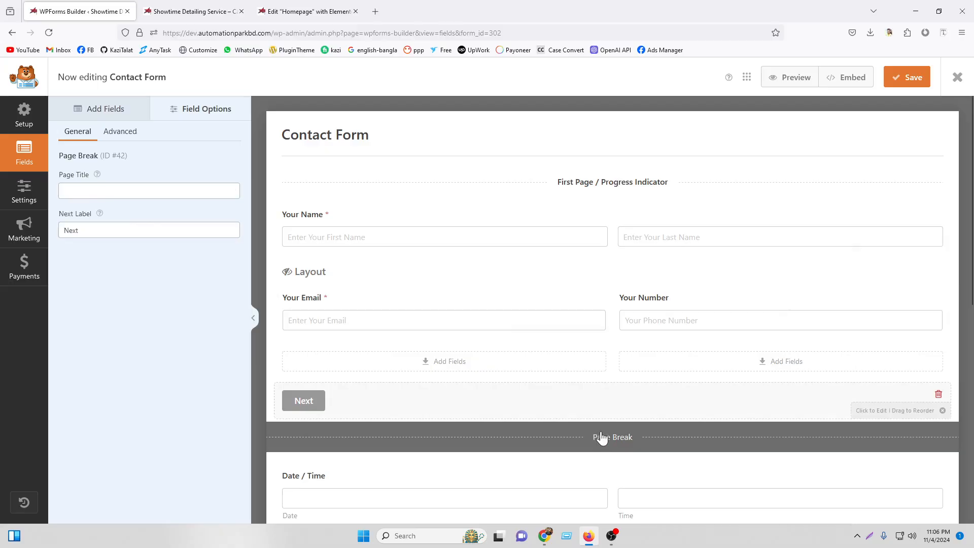
left_click(140, 189)
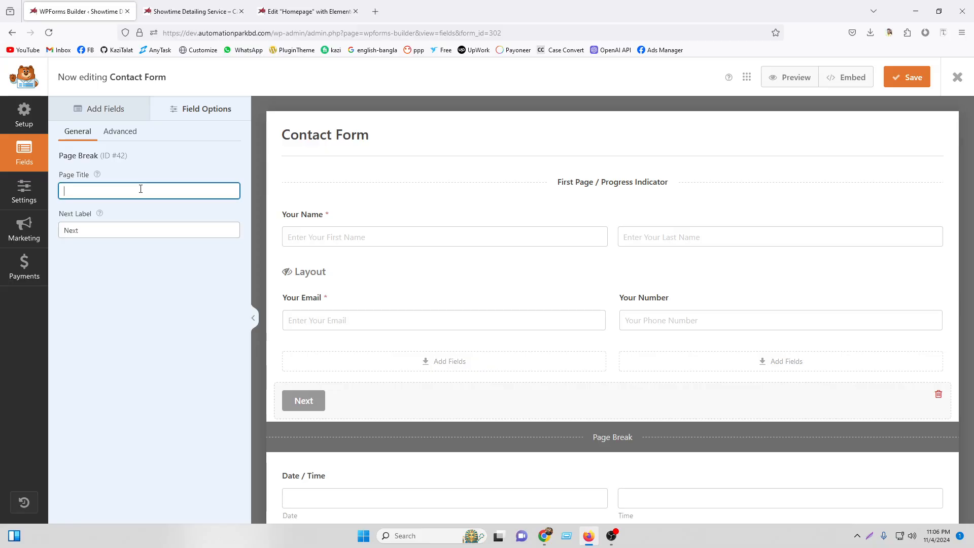
type("Personal Informat")
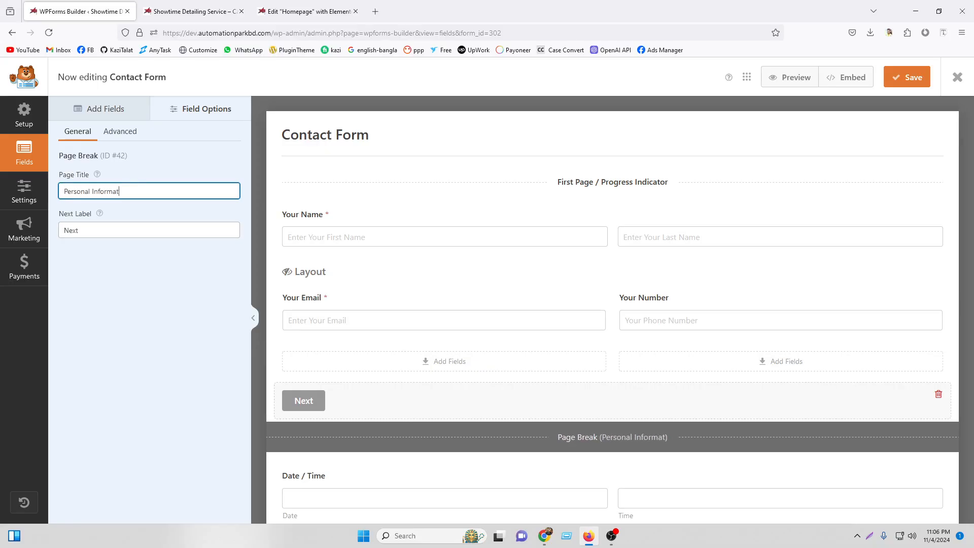
type("ion")
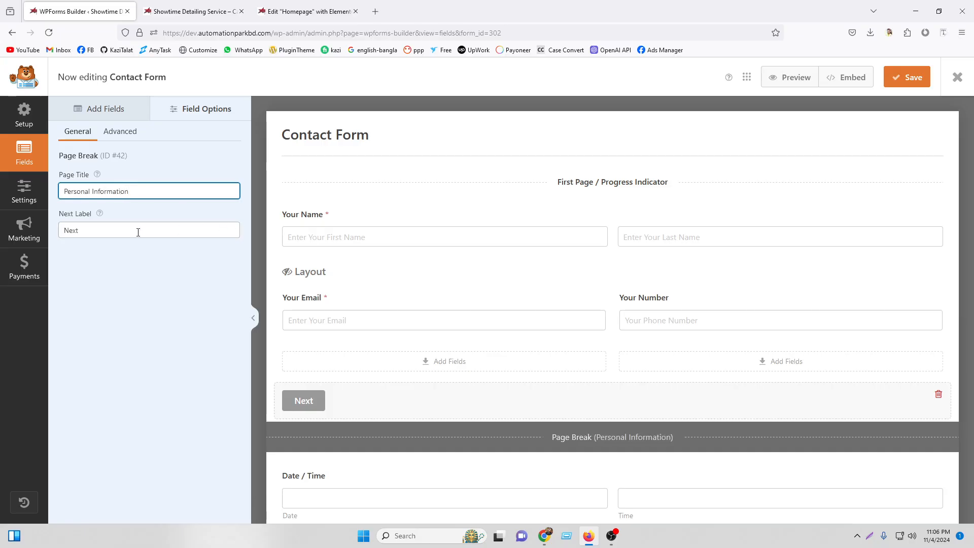
left_click(139, 232)
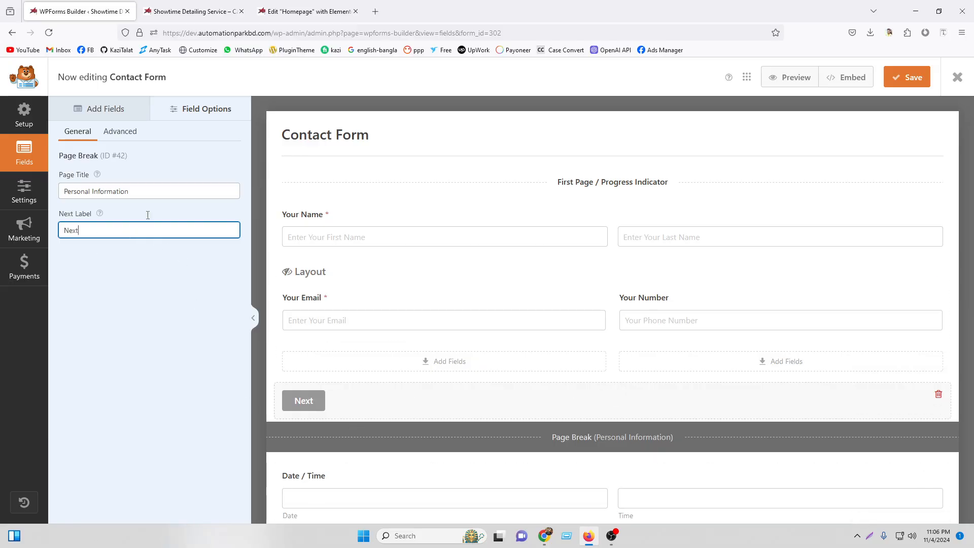
left_click(132, 133)
Save the form and reload the live site page.
left_click(913, 77)
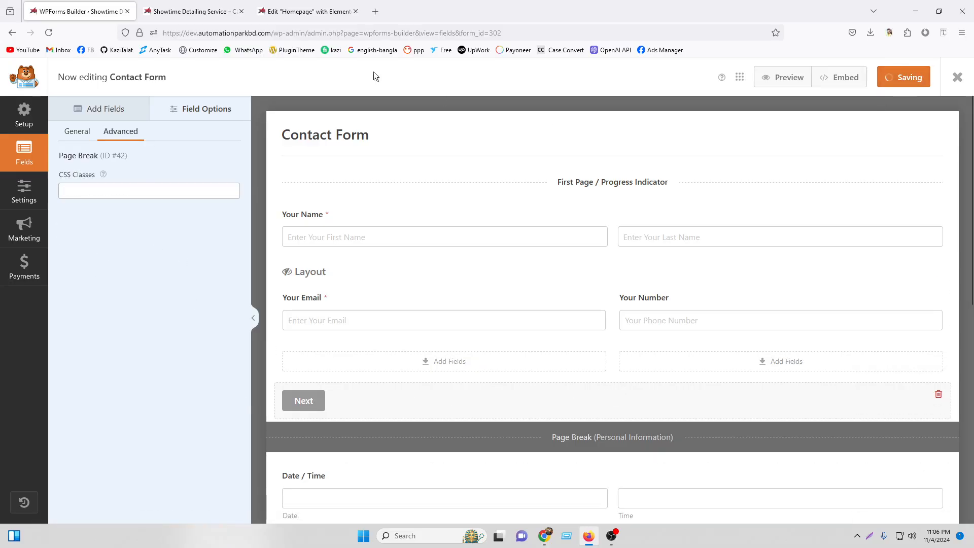
left_click(200, 14)
left_click(51, 32)
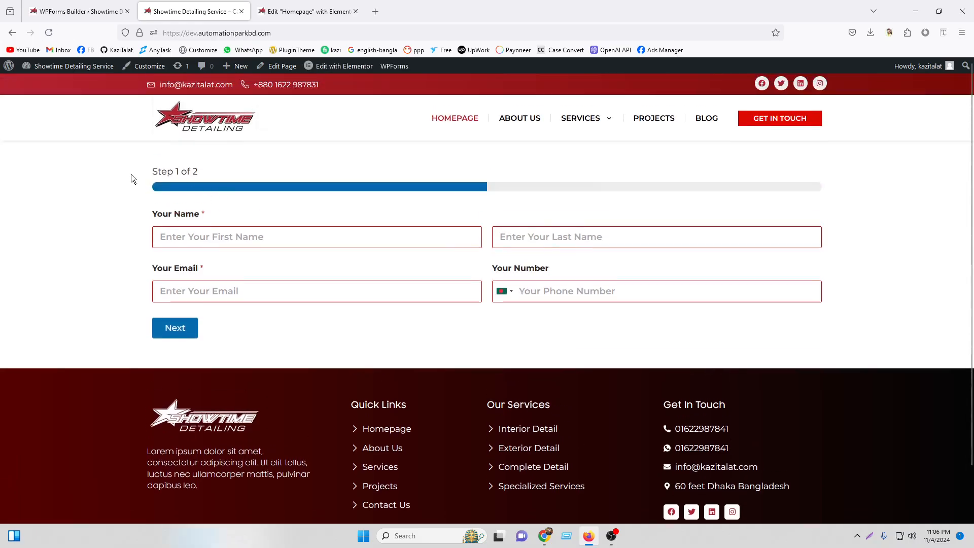
Enter a first name, last name and e-mail address on step 1 of the live form.
left_click(202, 296)
left_click(186, 236)
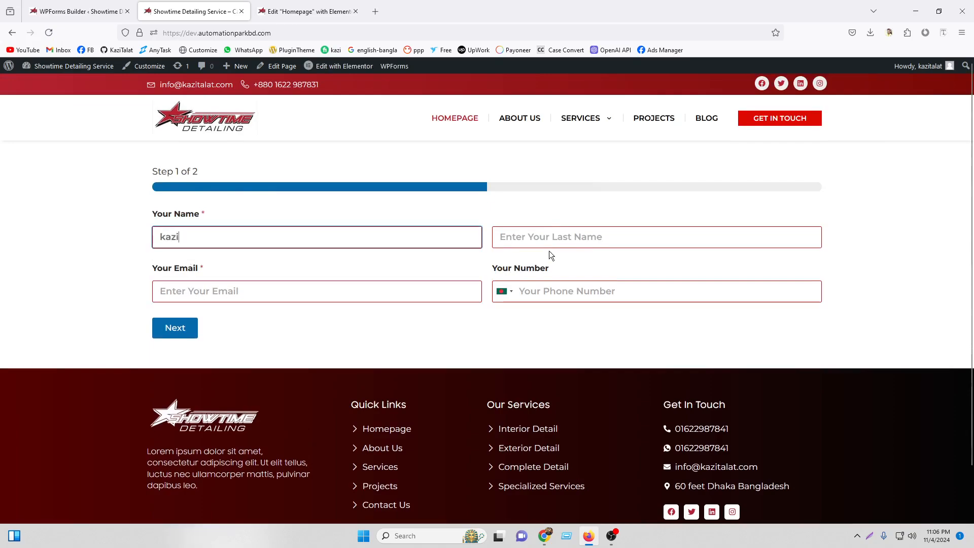
left_click(549, 241)
left_click(249, 299)
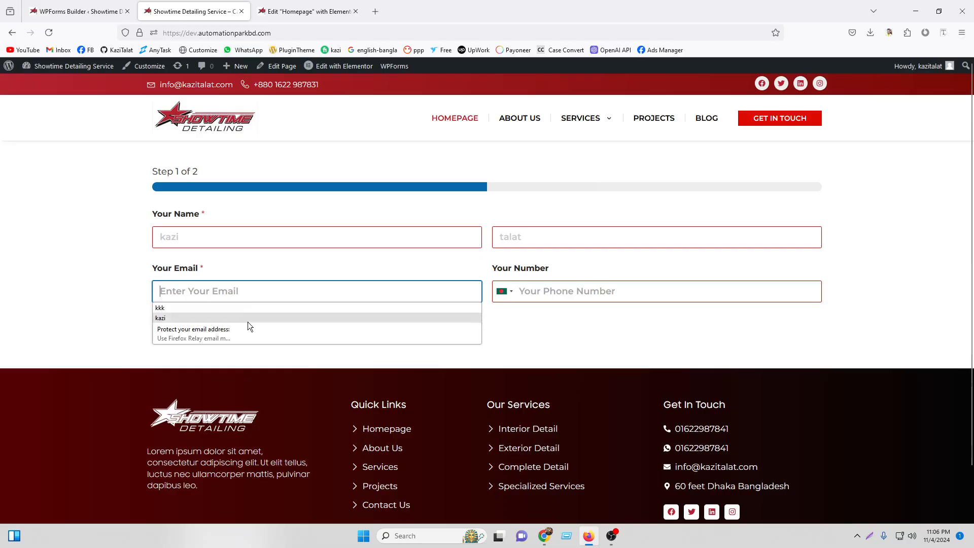
left_click(229, 290)
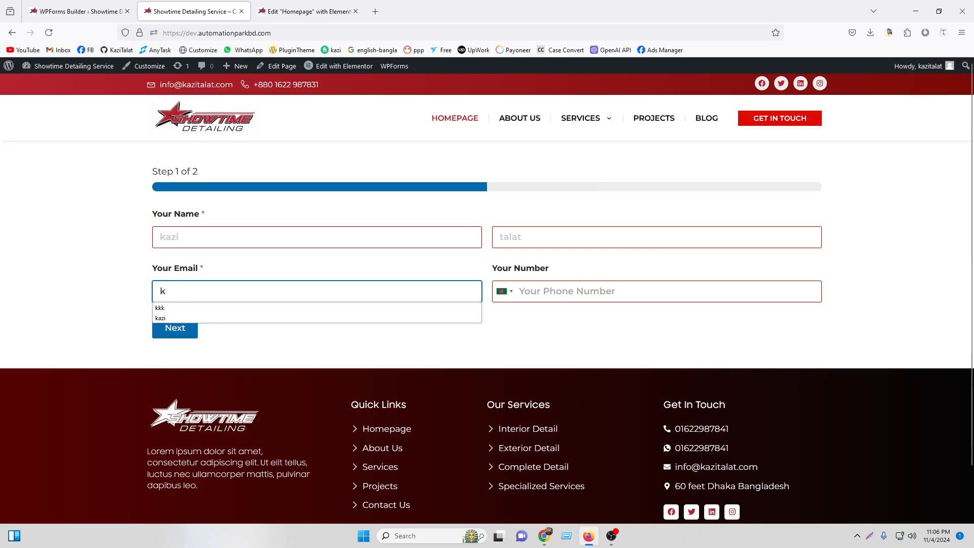
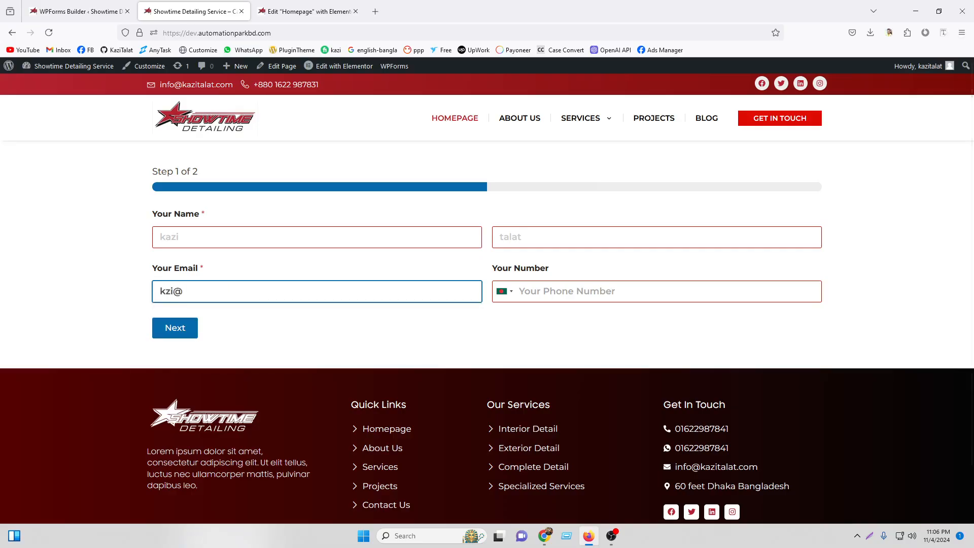
Fill in the phone number, fixing stray characters, then advance to Step 2 of 2.
left_click(574, 293)
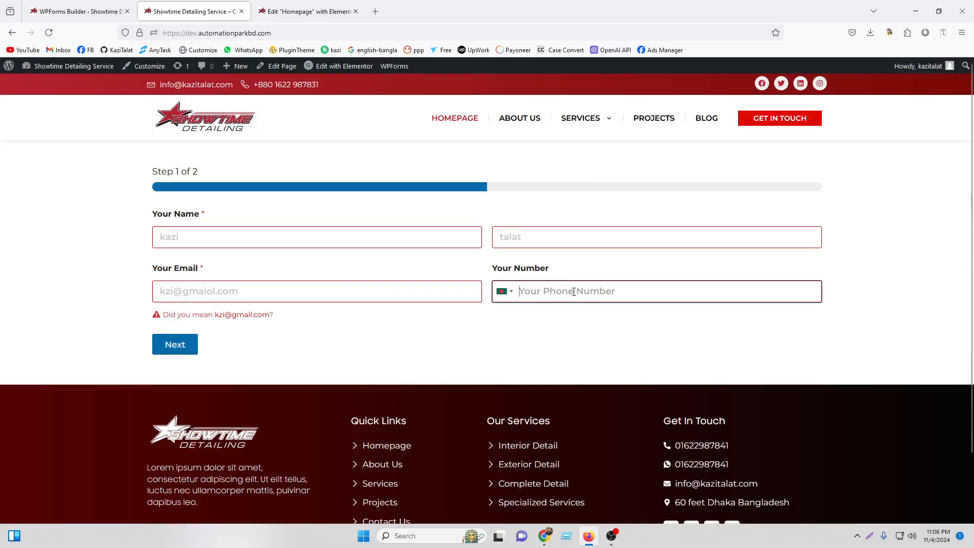
type("dfdfdf")
left_click_drag(525, 292, 497, 294)
key("BackSpace")
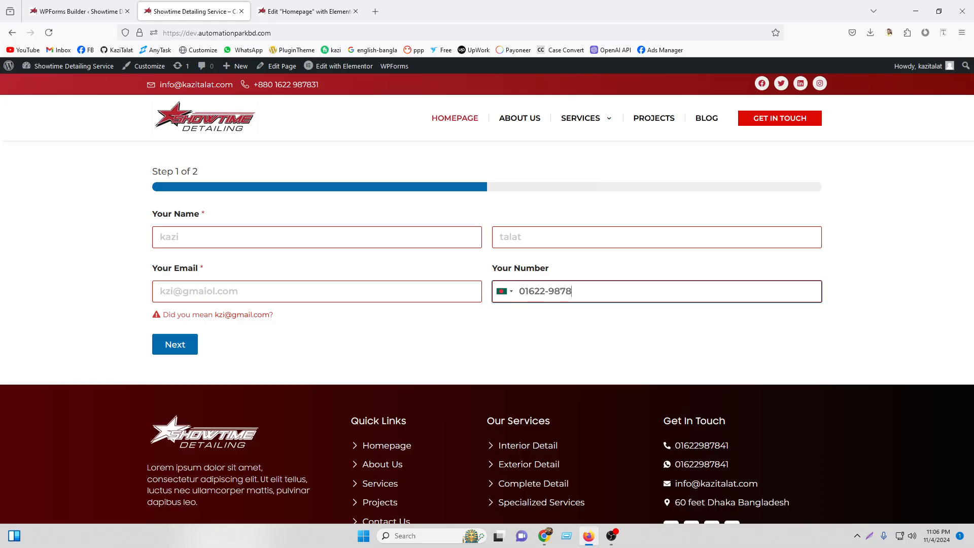
left_click(208, 288)
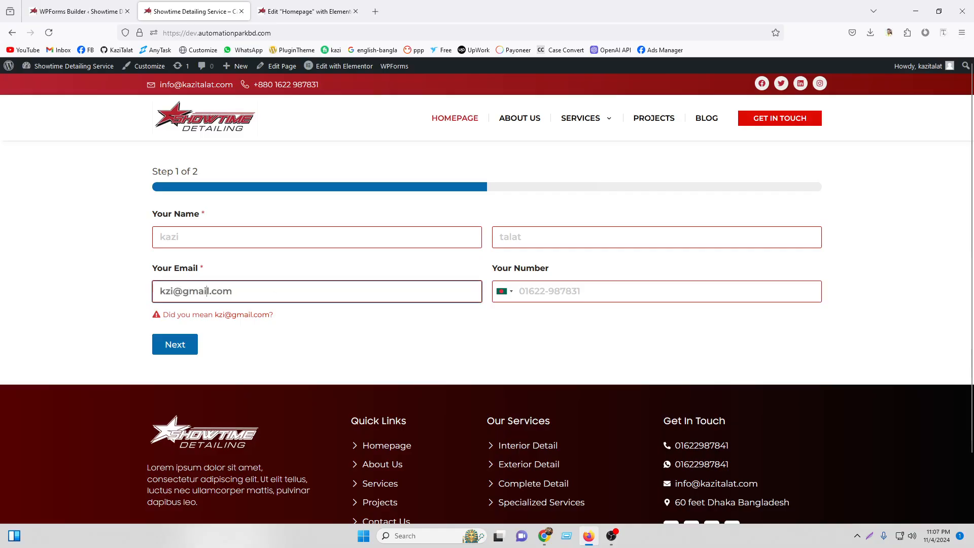
key("Return")
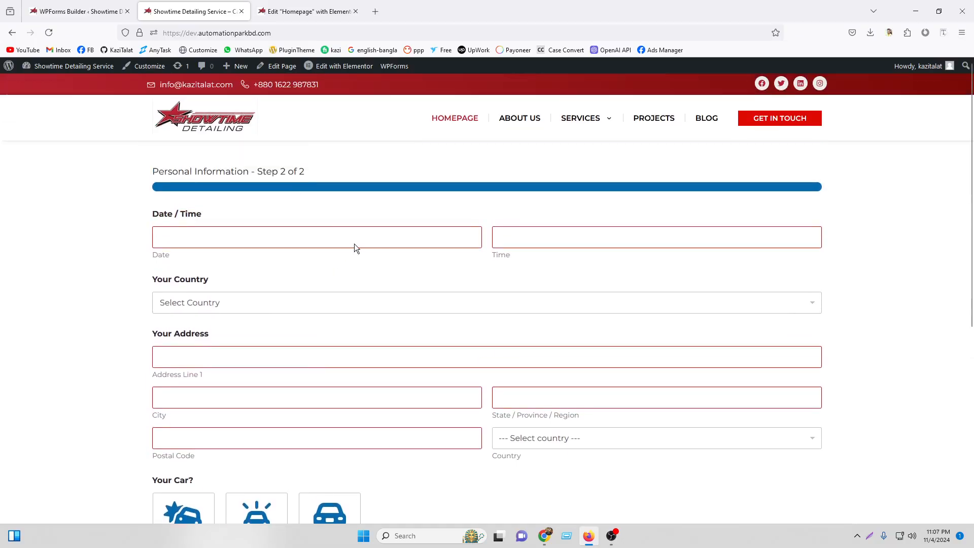
scroll(354, 243, "down", 5)
scroll(110, 223, "up", 5)
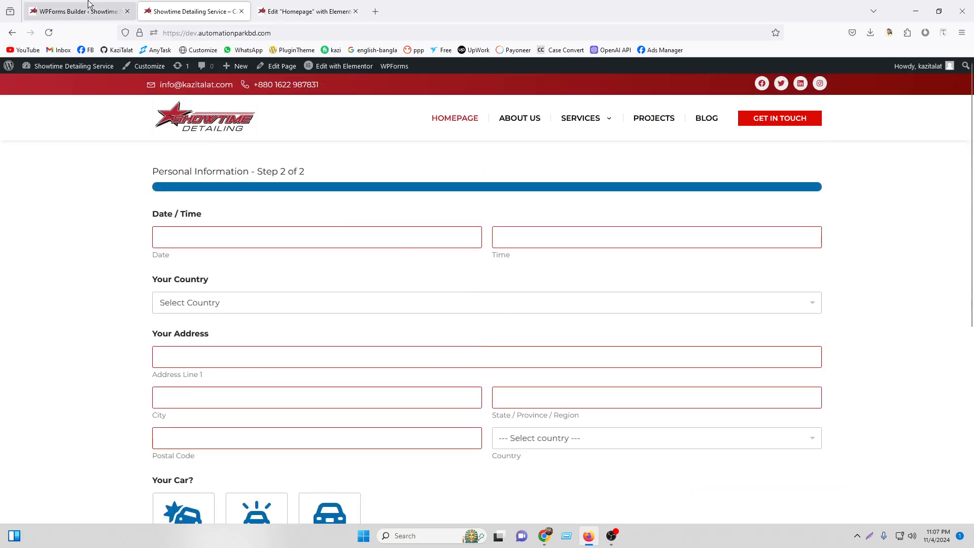
Back in the builder, reposition the page break so it sits below the Date / Time field.
scroll(131, 357, "down", 5)
scroll(526, 276, "up", 5)
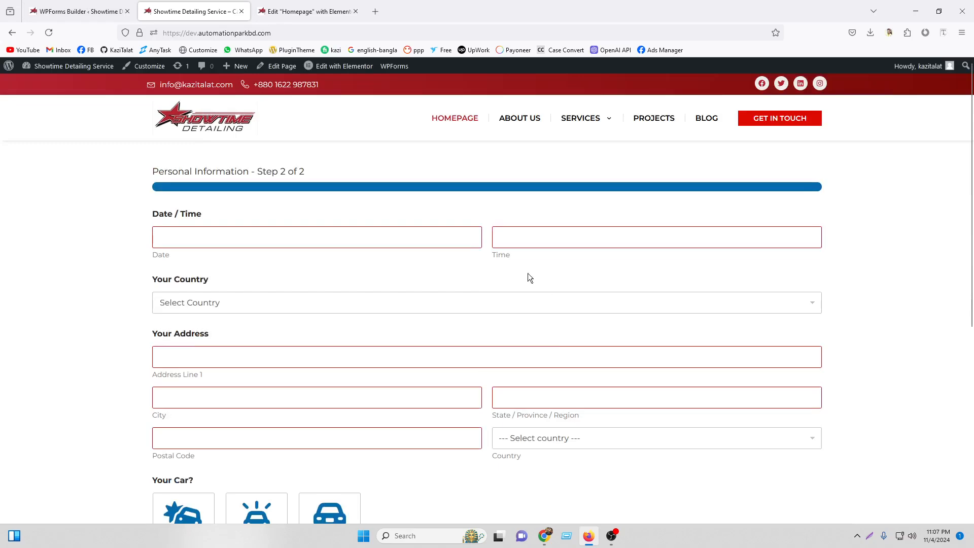
left_click(93, 4)
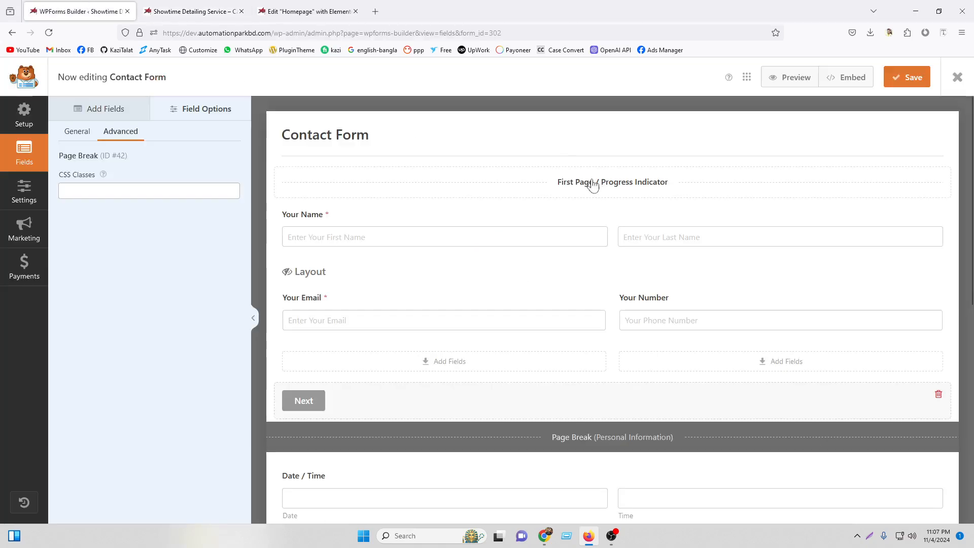
scroll(461, 330, "down", 3)
left_click(93, 116)
scroll(584, 183, "down", 5)
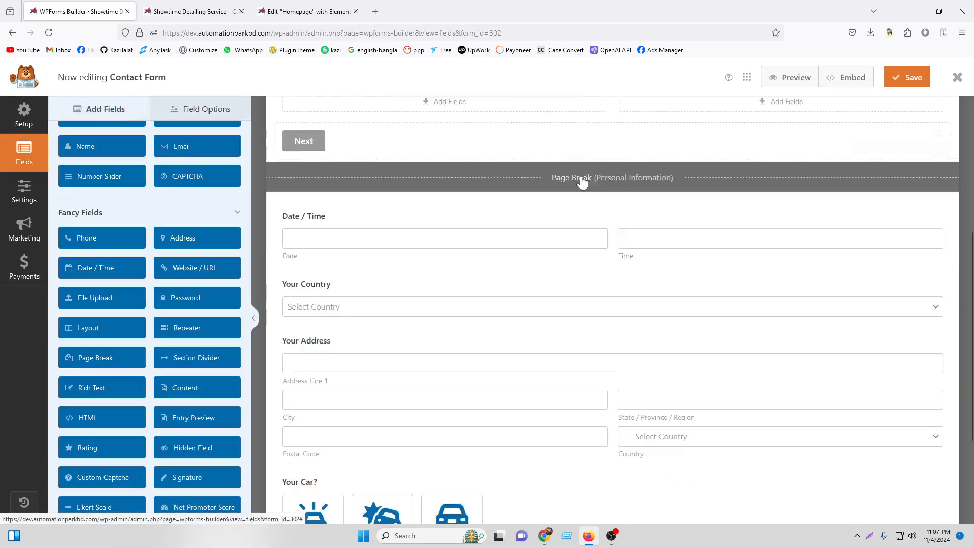
scroll(420, 251, "up", 3)
scroll(377, 274, "down", 3)
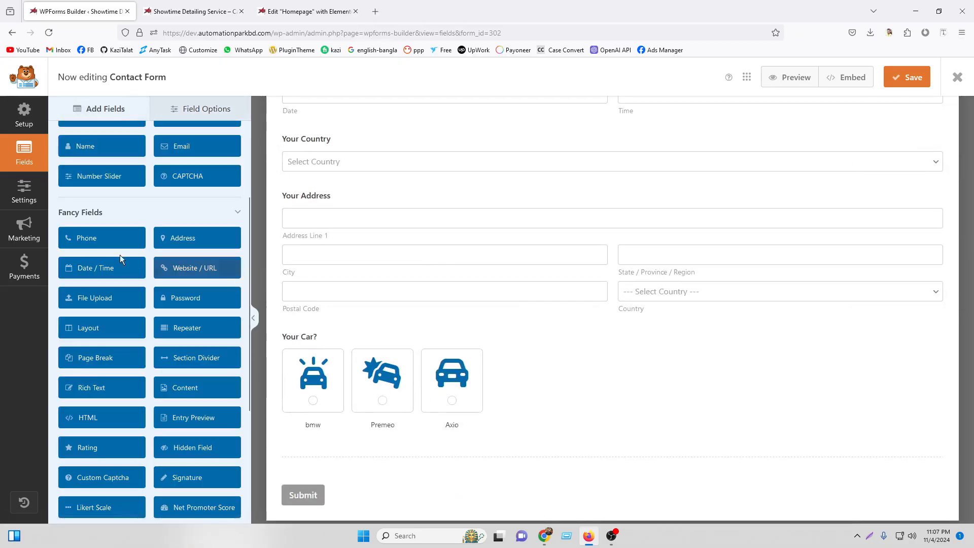
scroll(560, 298, "up", 5)
scroll(560, 302, "up", 3)
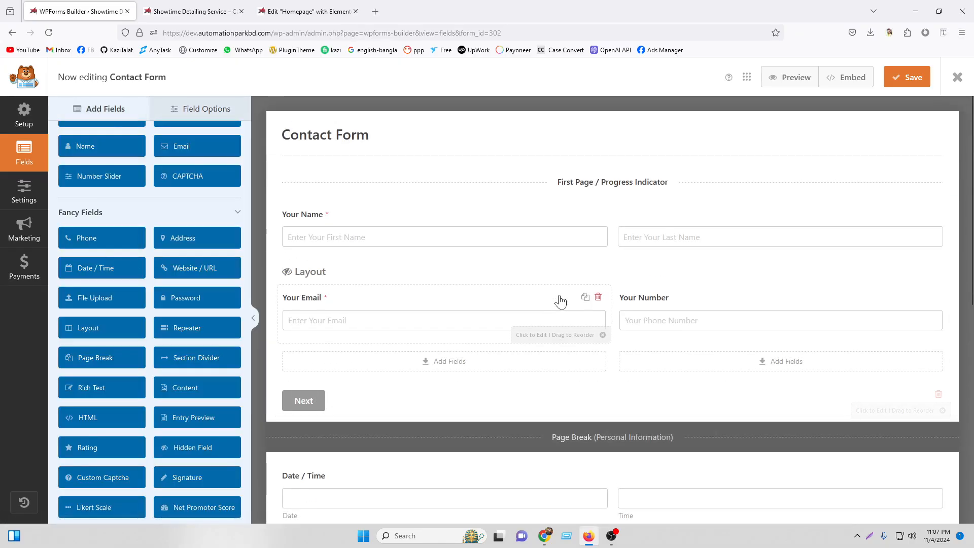
left_click_drag(634, 428, 640, 230)
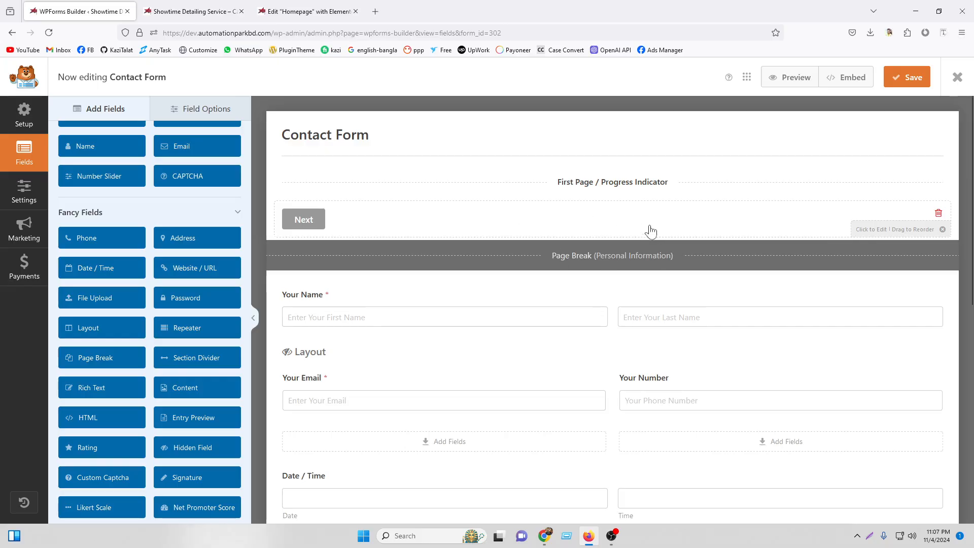
left_click_drag(631, 267, 639, 364)
Drag the Your Country dropdown above Date / Time, ahead of Your Address.
scroll(736, 355, "up", 3)
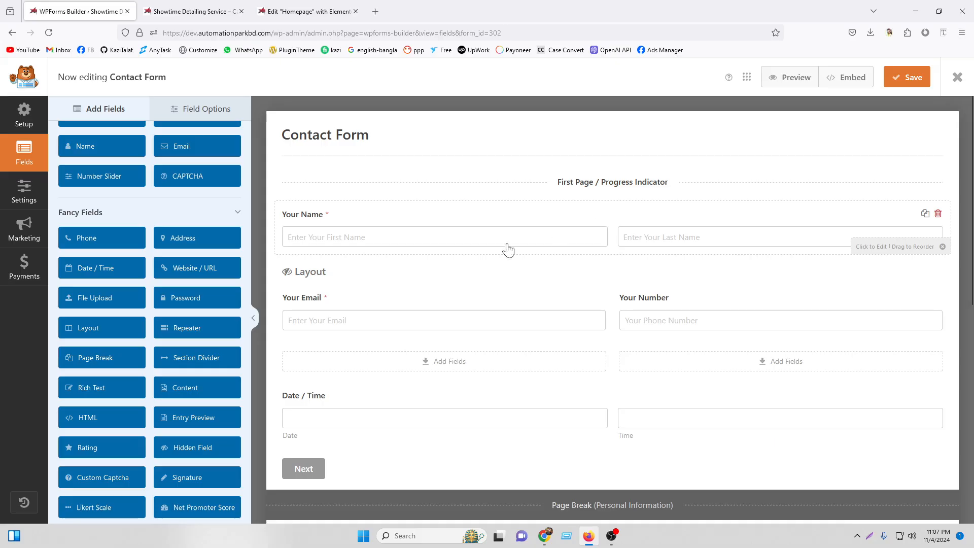
left_click(369, 217)
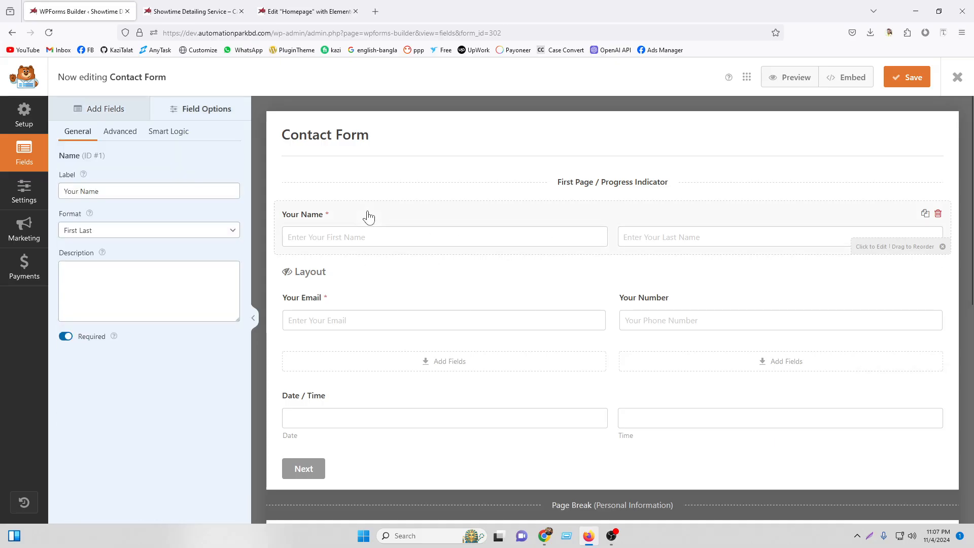
left_click(358, 315)
left_click(695, 303)
scroll(477, 365, "down", 3)
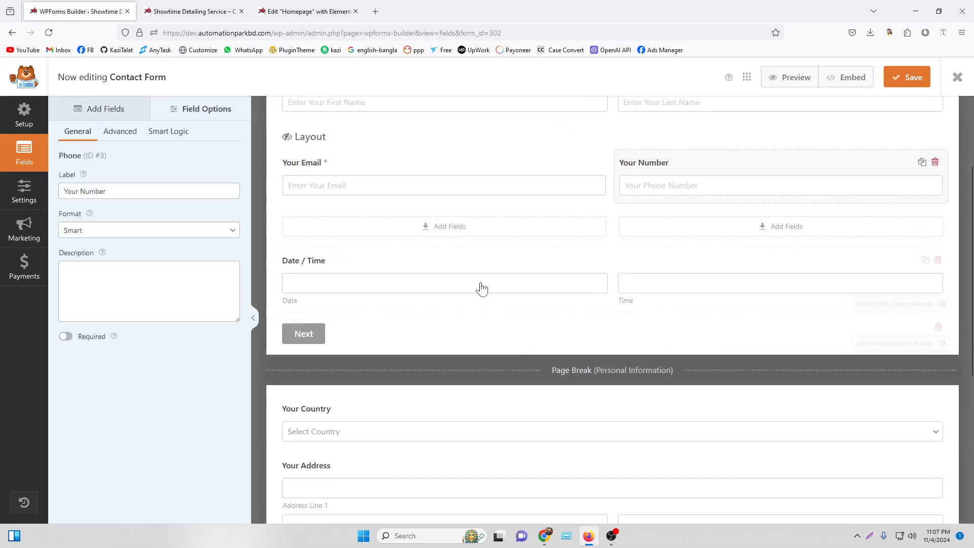
left_click_drag(593, 373, 595, 295)
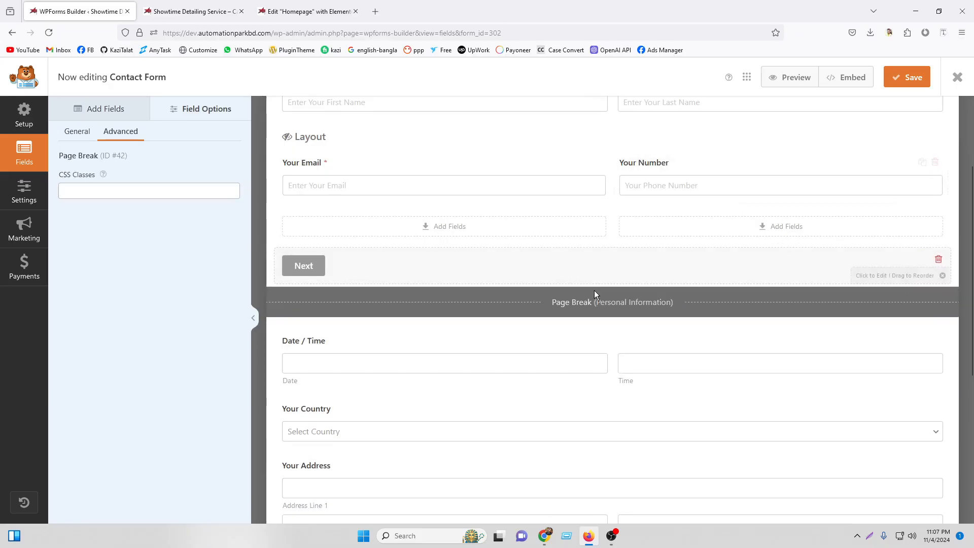
scroll(360, 239, "down", 3)
left_click(360, 223)
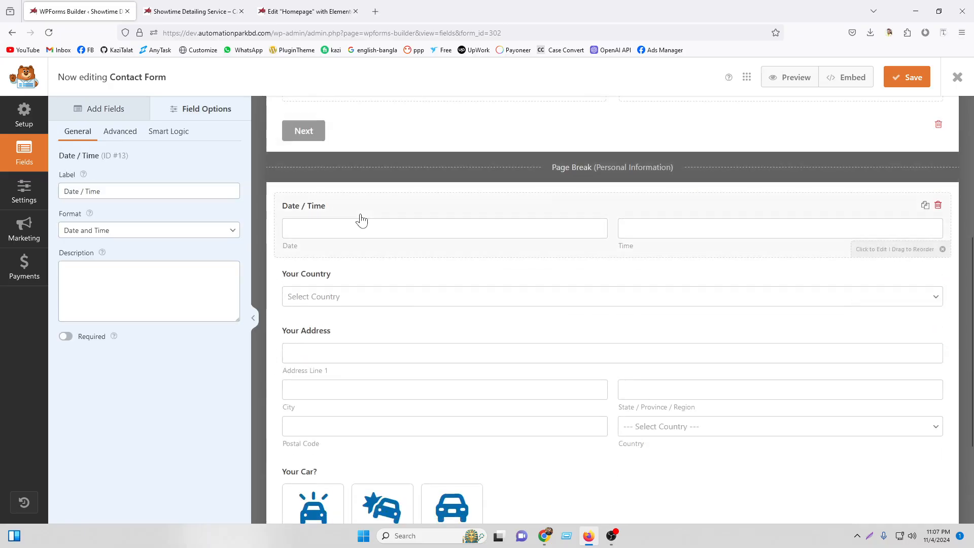
left_click(347, 284)
left_click_drag(348, 282, 354, 213)
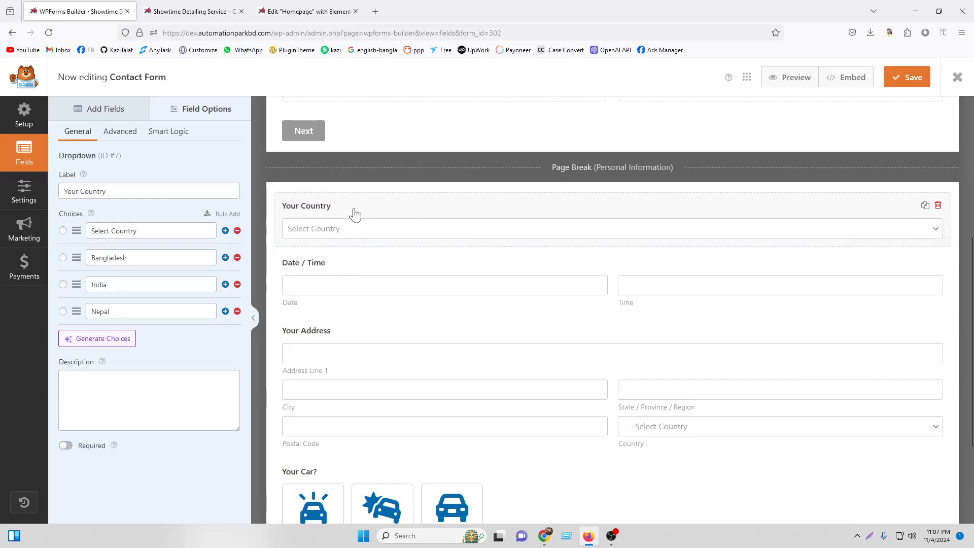
left_click(329, 272)
left_click(323, 333)
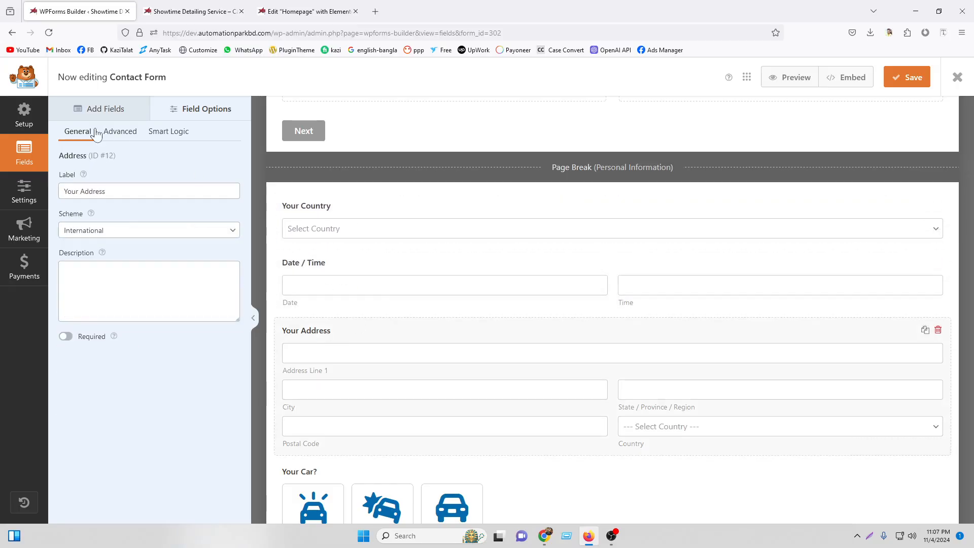
Insert a new page break above the Your Car? question.
left_click(72, 110)
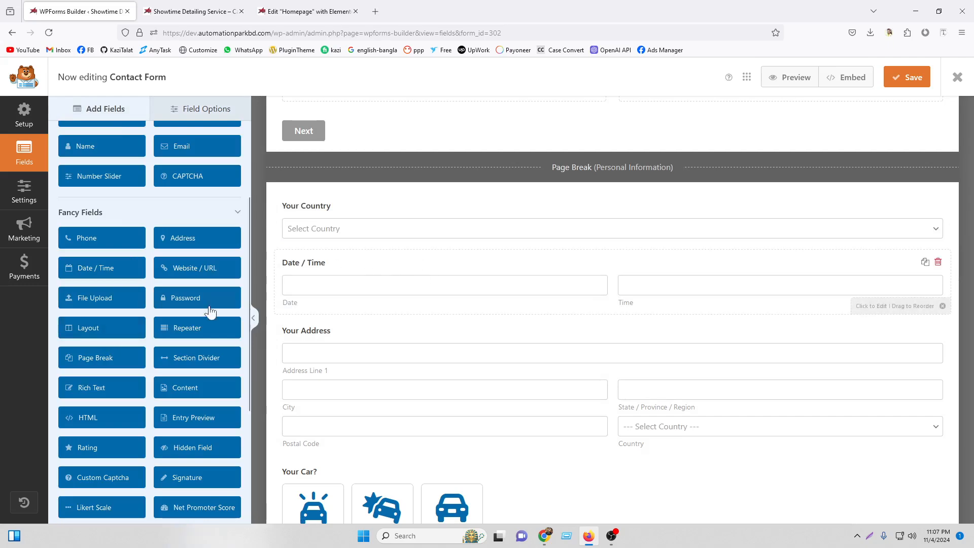
scroll(355, 322, "down", 3)
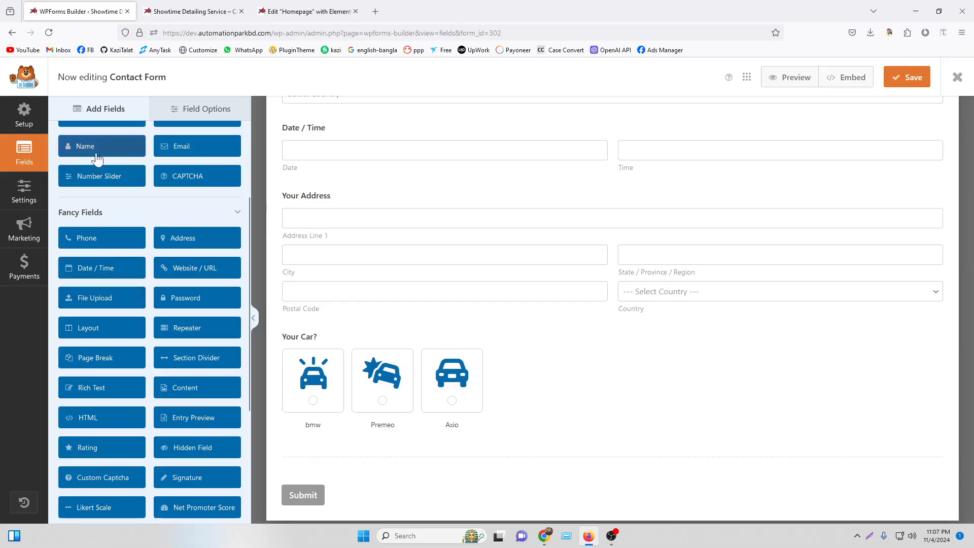
left_click_drag(94, 359, 443, 350)
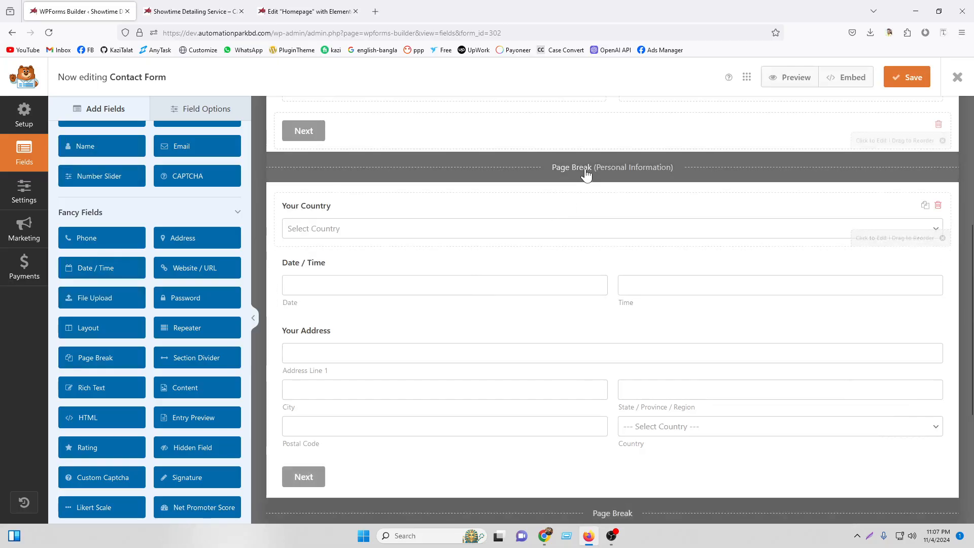
In the first page break's Page Title, replace 'Personal' with 'Location'.
left_click(586, 170)
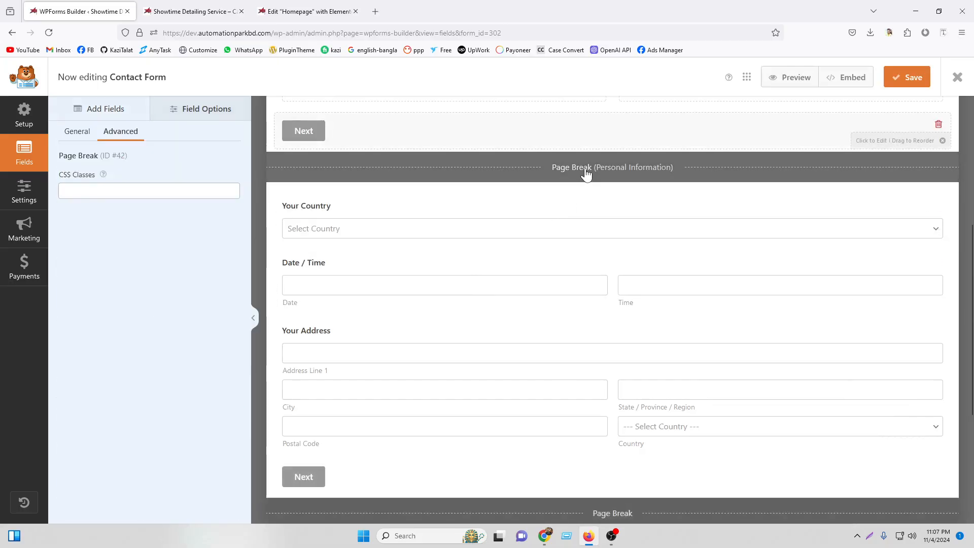
left_click(72, 131)
double_click(86, 192)
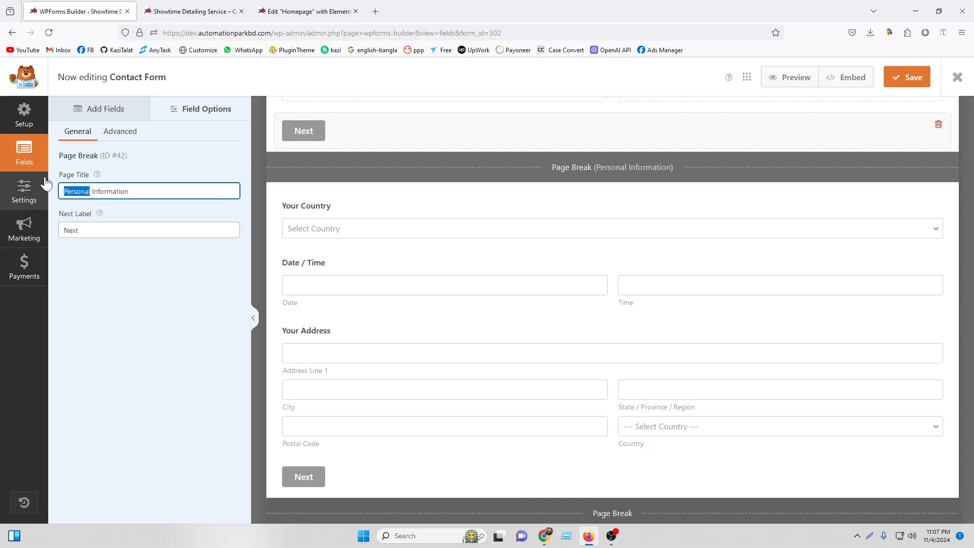
type("Location")
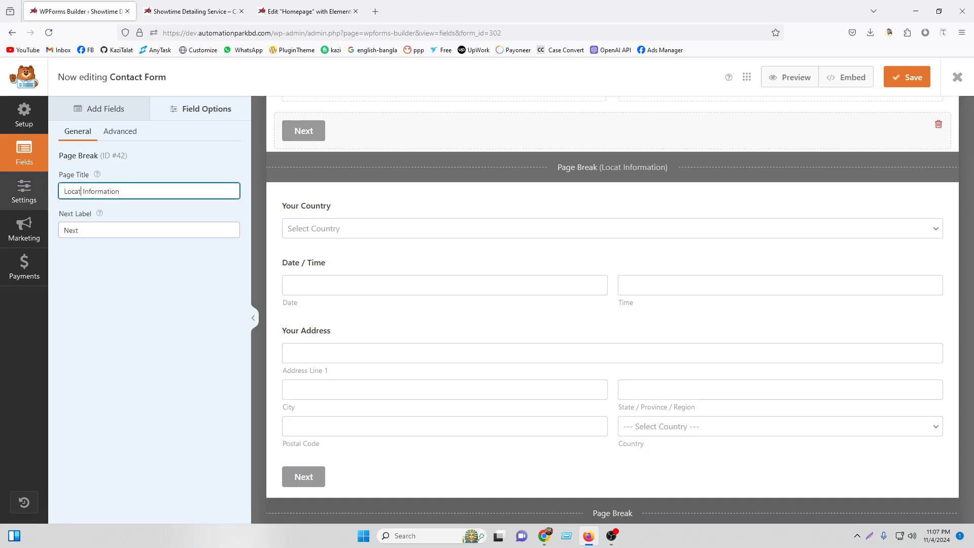
Enter 'Personal Info' as the Page Title of the first page's progress indicator.
scroll(609, 289, "up", 5)
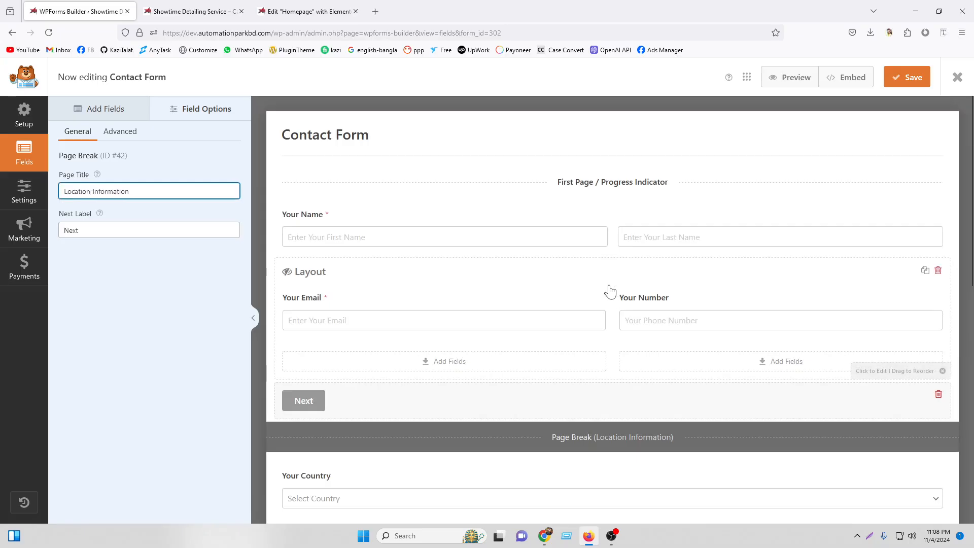
left_click(622, 182)
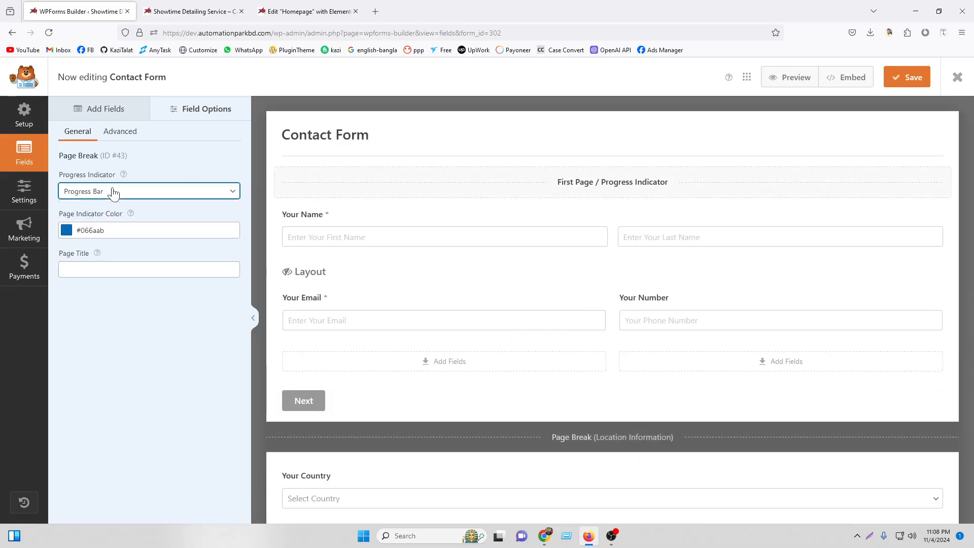
left_click(105, 268)
type("P")
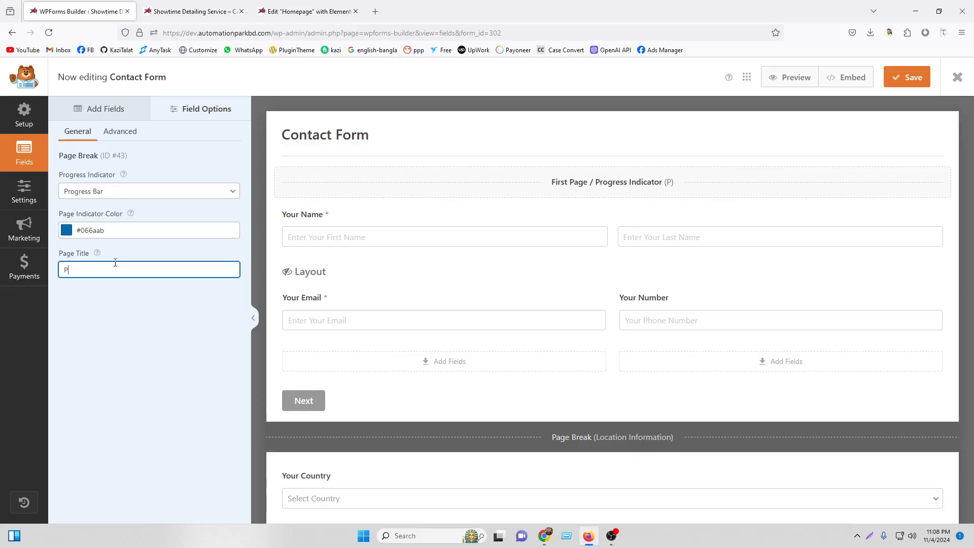
type("ersonal Inf")
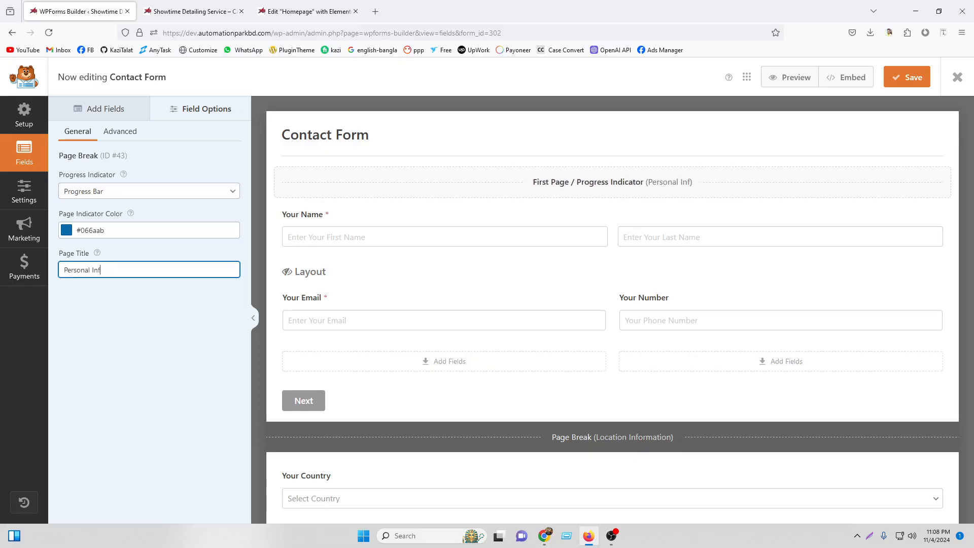
type("o")
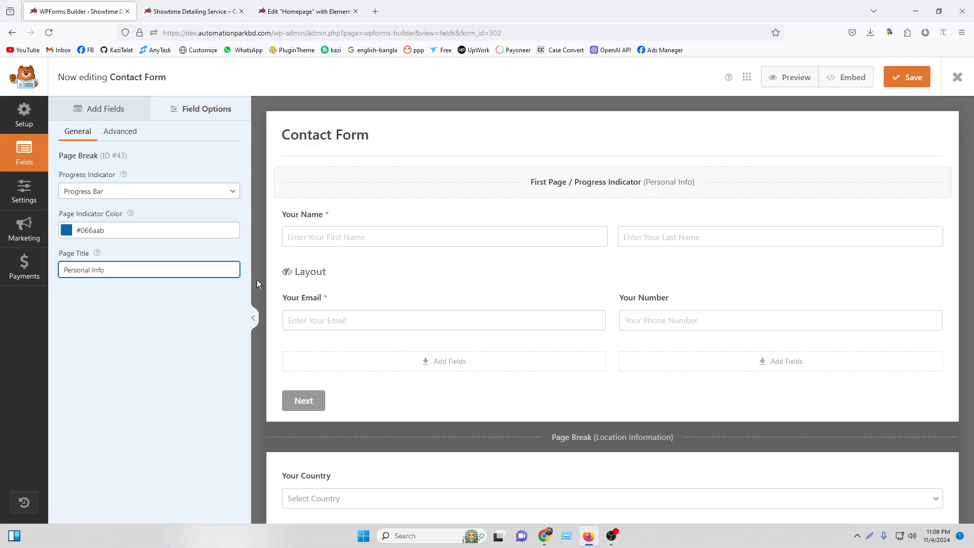
scroll(576, 317, "down", 3)
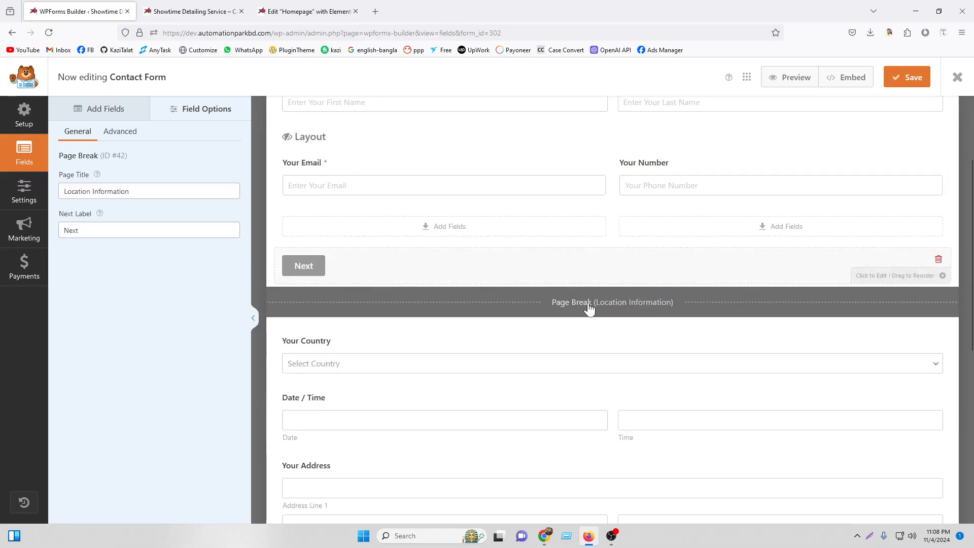
scroll(588, 310, "up", 3)
scroll(587, 314, "down", 5)
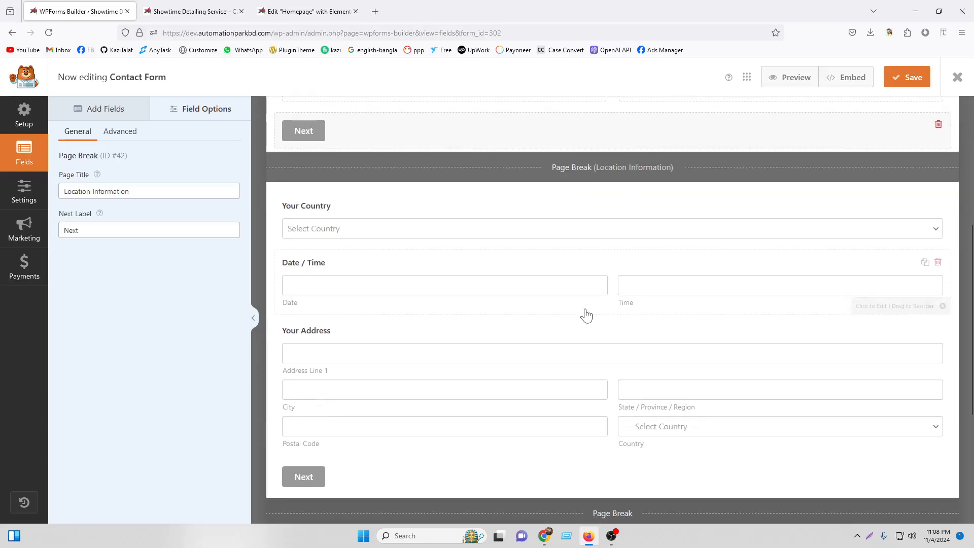
scroll(584, 325, "down", 3)
left_click(600, 380)
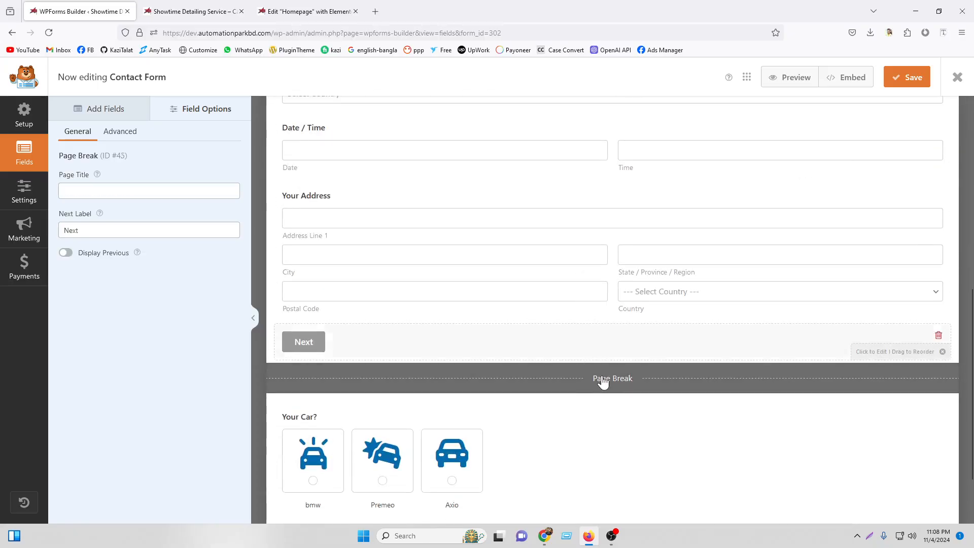
Set the new page break's title above Your Car? to 'Work Information'.
left_click(96, 192)
type("Pr")
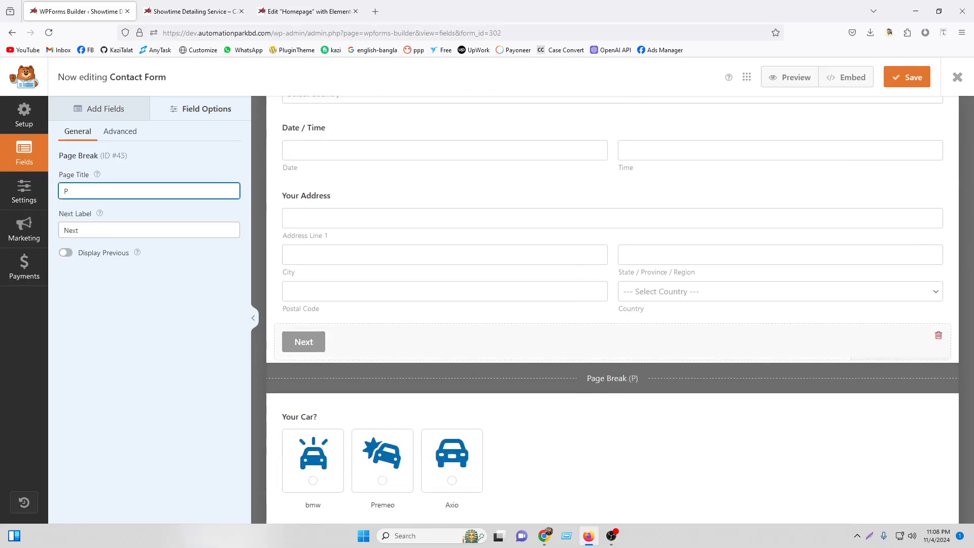
key("BackSpace")
key("BackSpace")
type("Work Info")
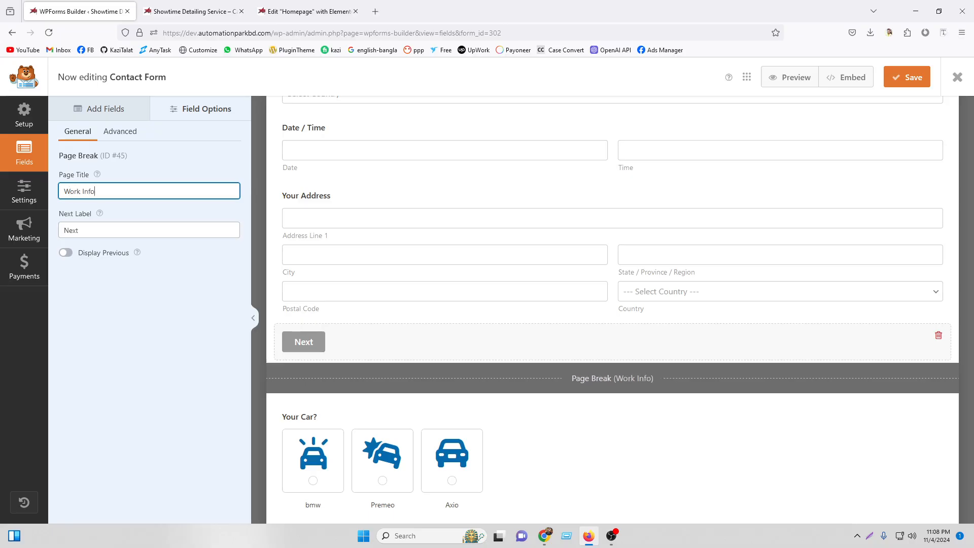
type("rmation")
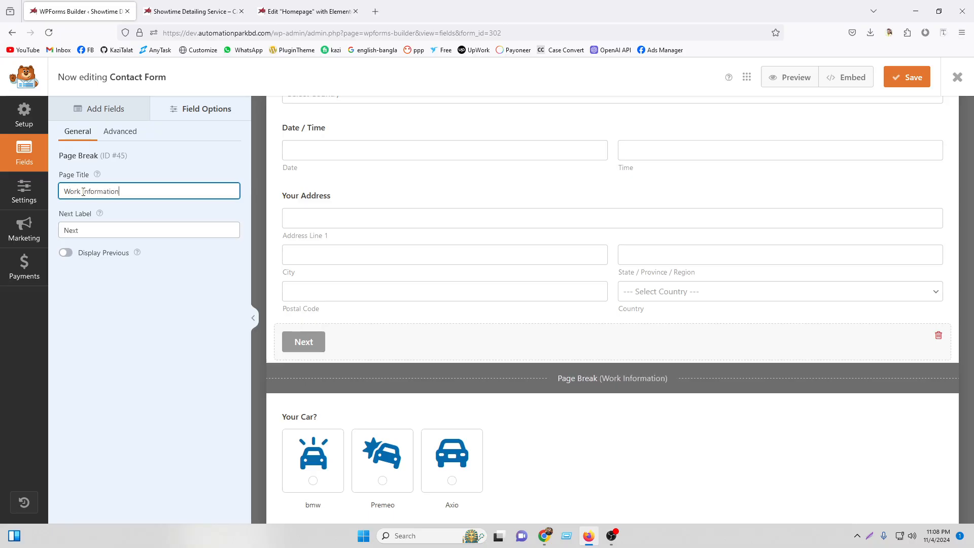
scroll(584, 277, "down", 2)
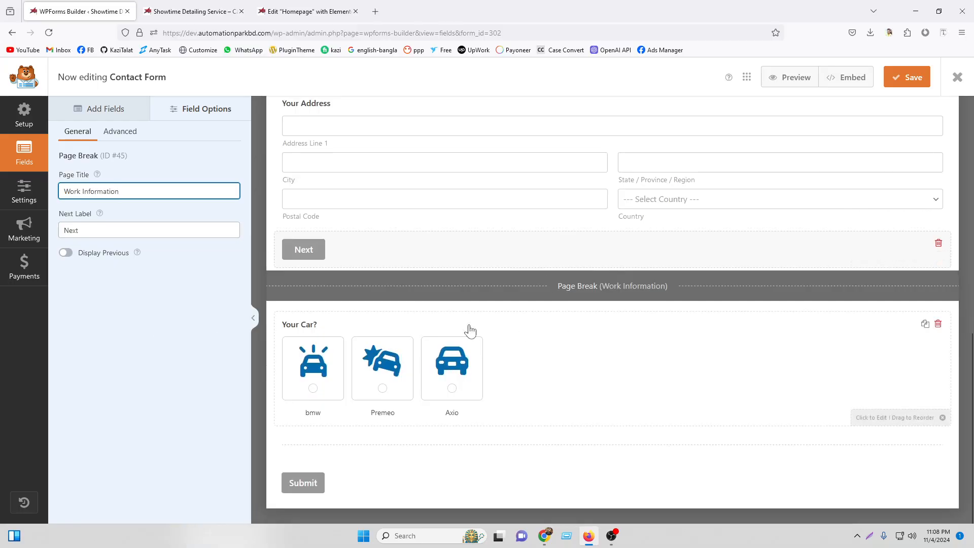
Add a Multiple Choice field below Your Car?, then save the form.
left_click(111, 109)
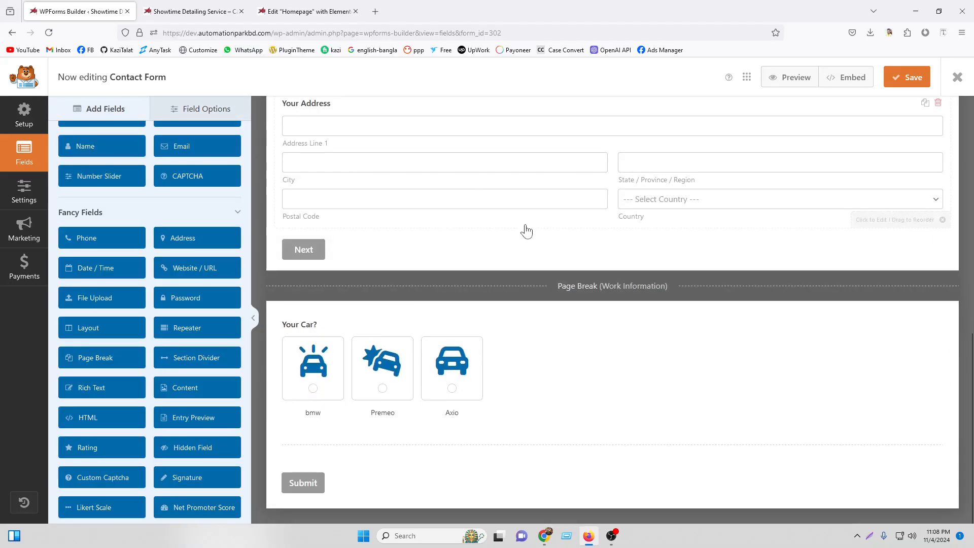
scroll(561, 228, "up", 3)
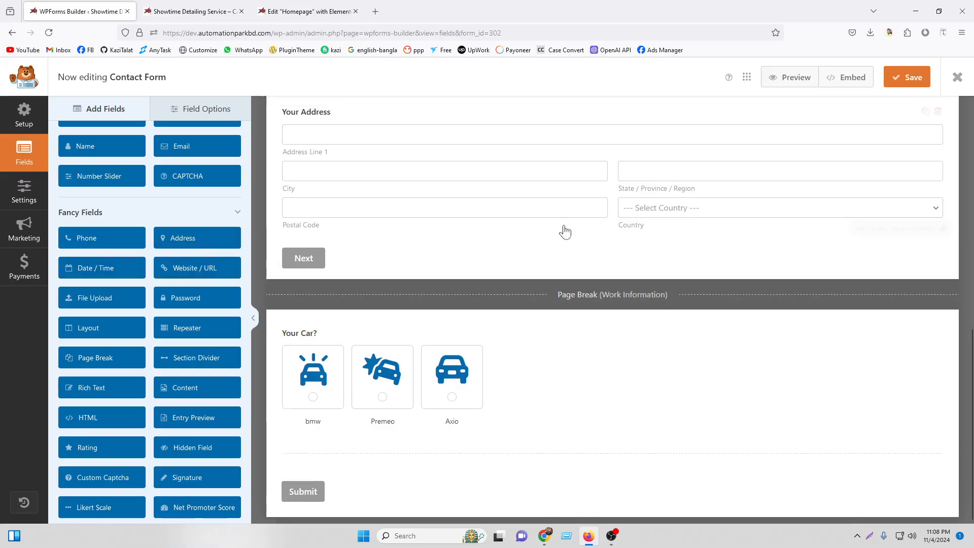
scroll(423, 247, "down", 3)
scroll(106, 365, "up", 3)
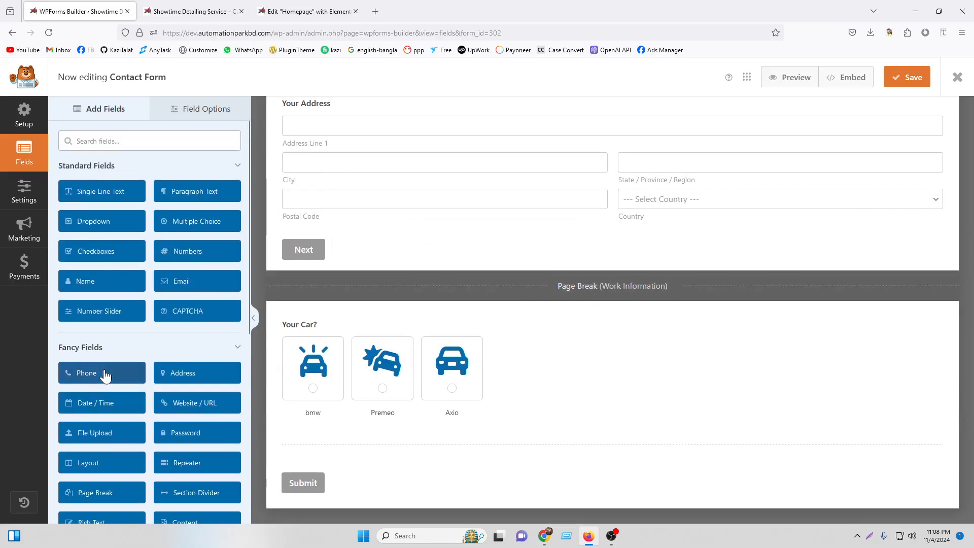
left_click_drag(190, 225, 339, 440)
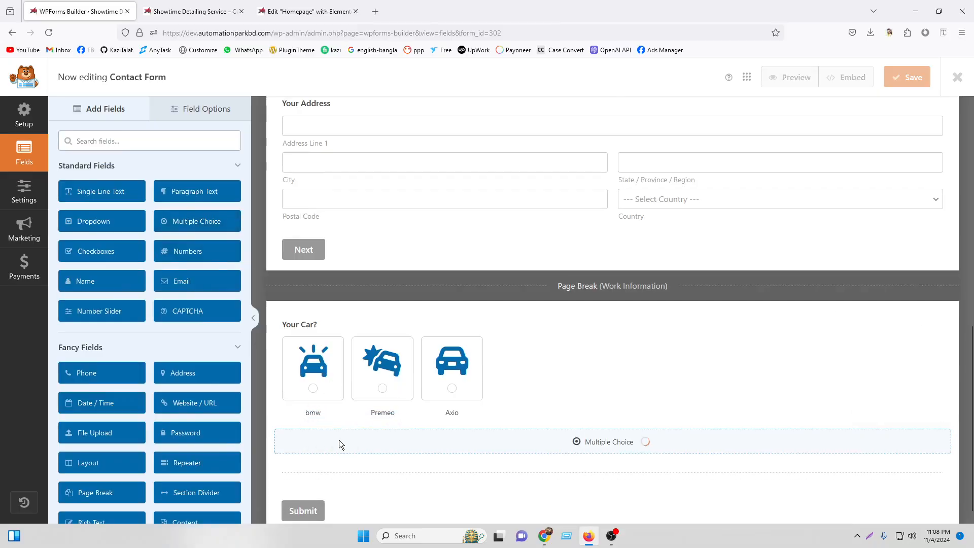
left_click(908, 77)
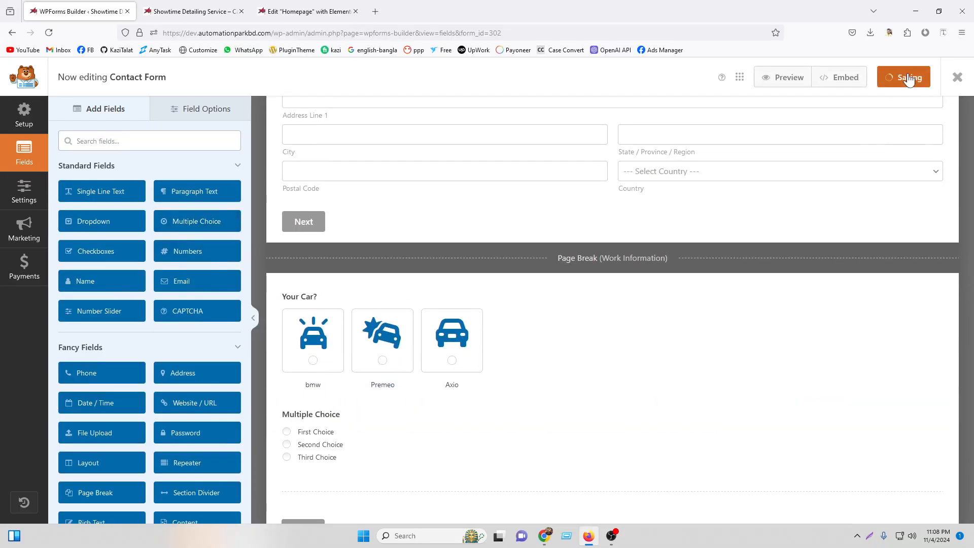
Reload the live site page to show the updated form at Step 1 of 3.
left_click(203, 11)
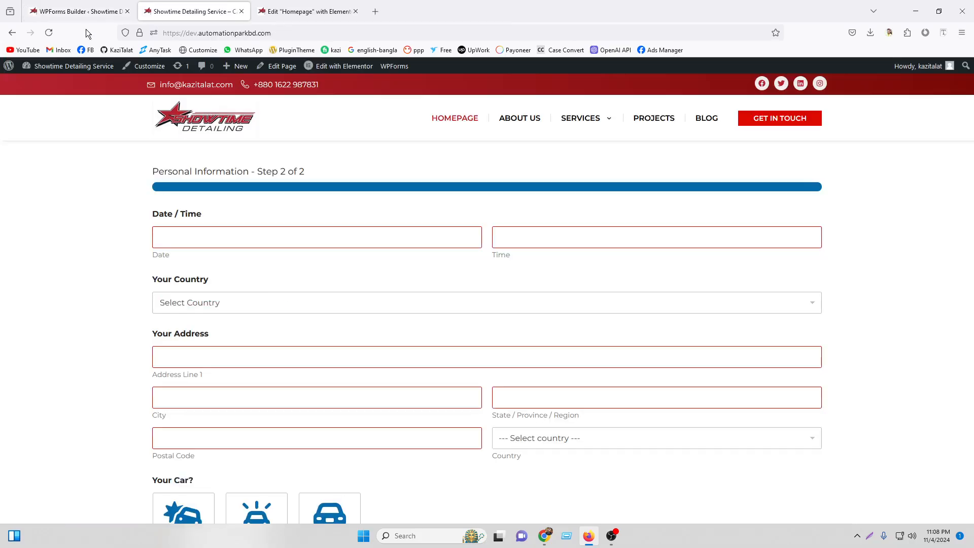
left_click(51, 32)
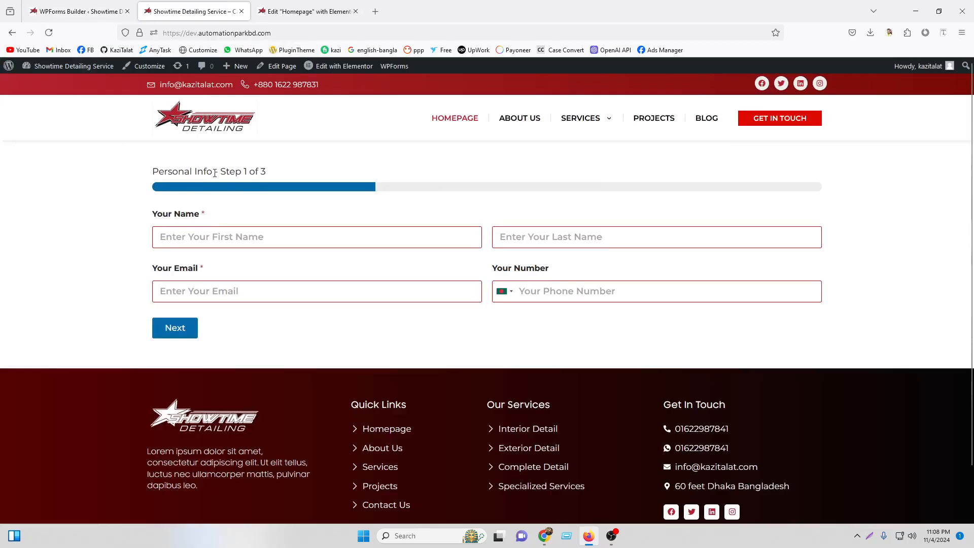
left_click_drag(220, 172, 280, 173)
Fill in first and last name, a Gmail email address and phone number, then go to step 2.
left_click(229, 242)
left_click(230, 253)
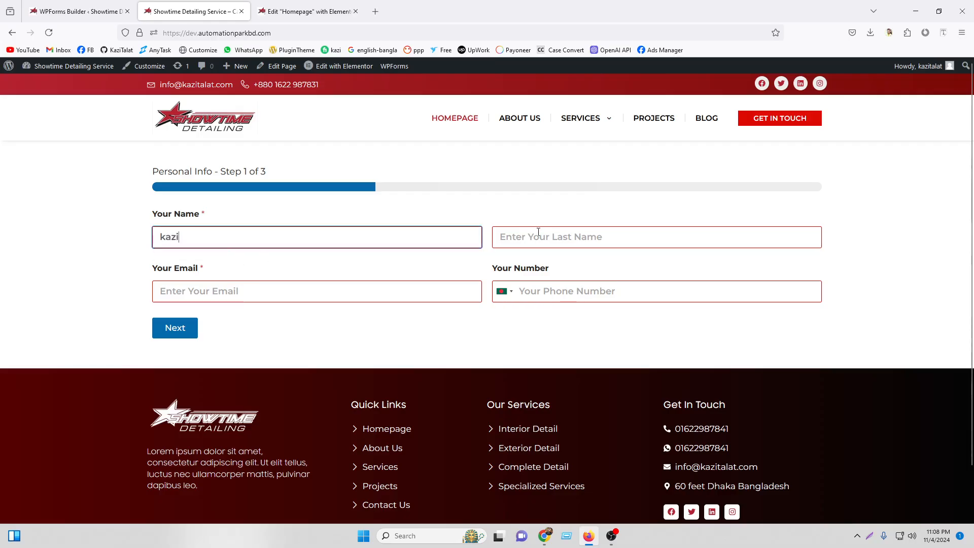
left_click(535, 236)
left_click(531, 254)
left_click(291, 291)
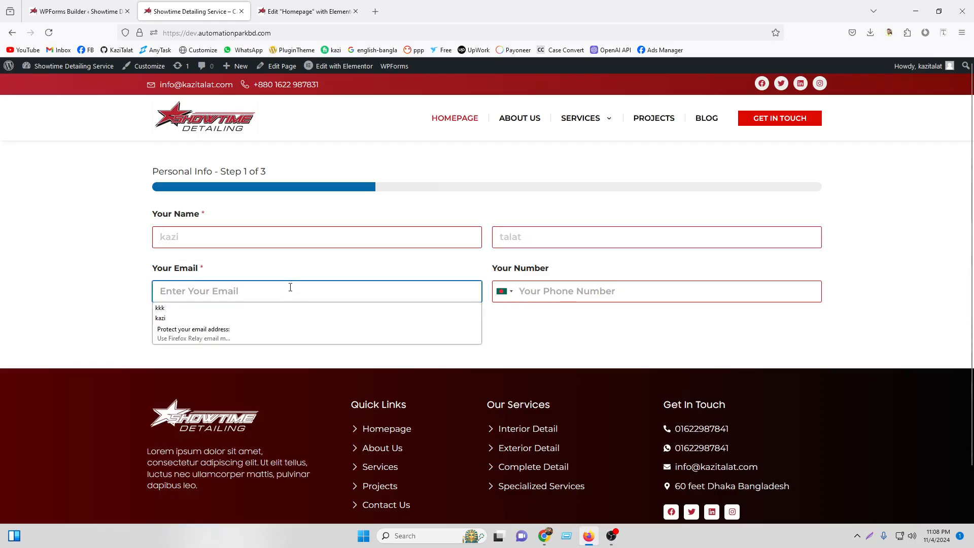
left_click(291, 316)
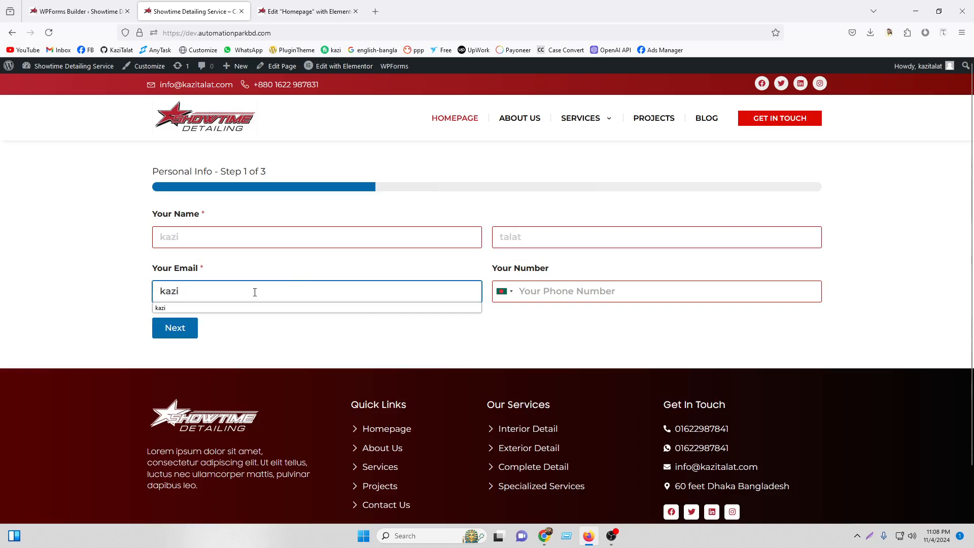
type("@gmail")
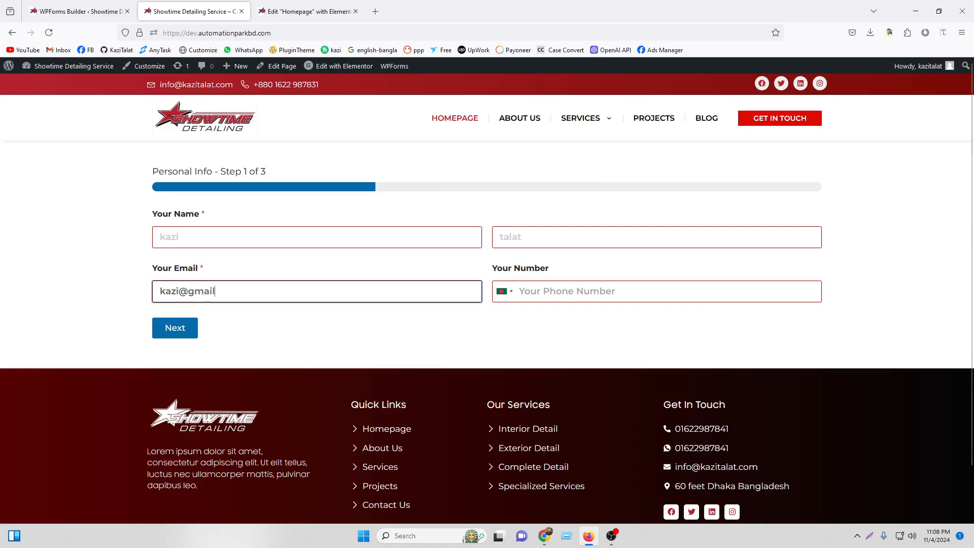
type(".com")
left_click(658, 295)
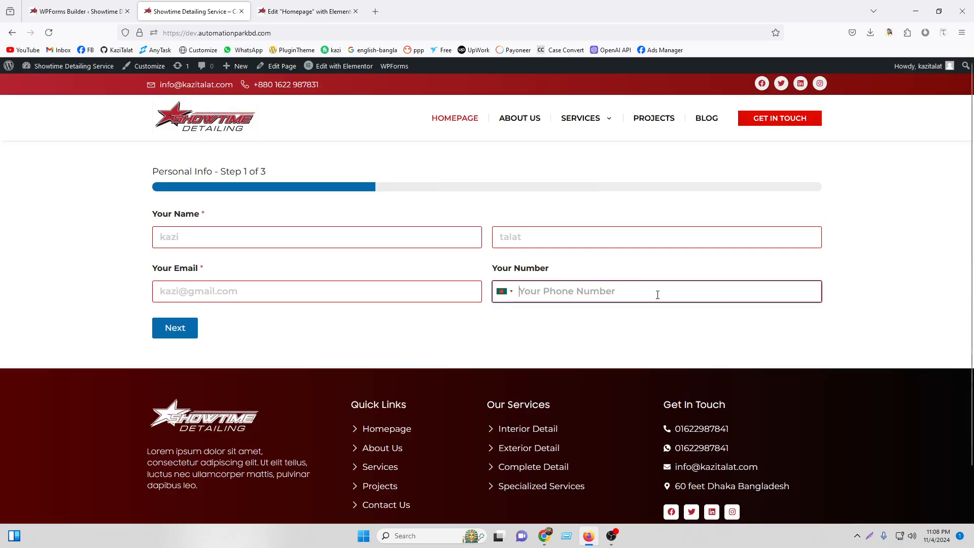
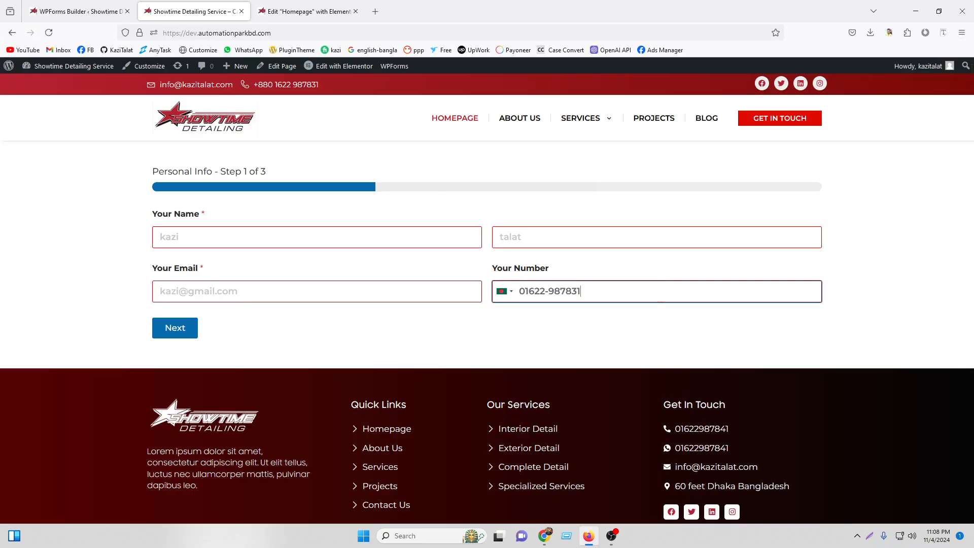
left_click(197, 329)
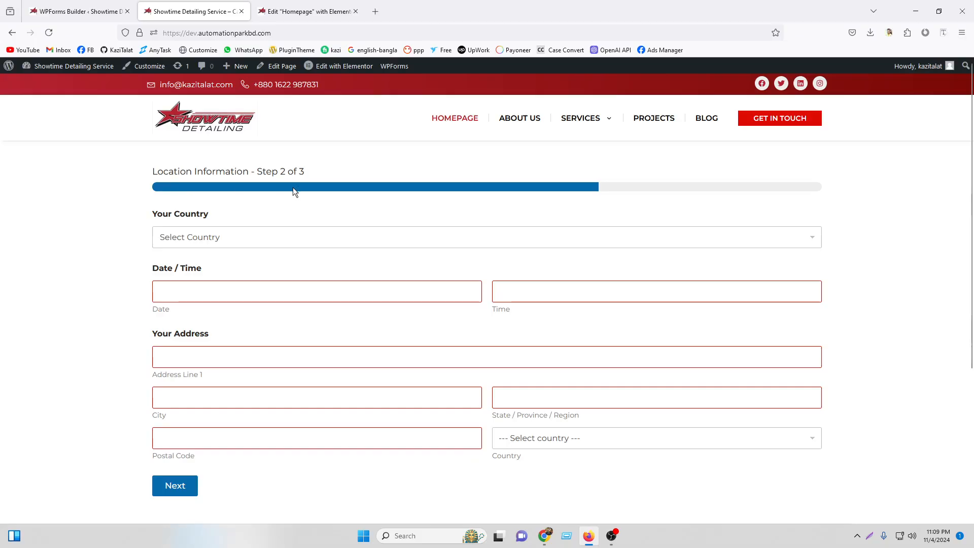
Set Your Country to Bangladesh and the date and time to 11/05/2024, 9:30 AM.
left_click(263, 239)
left_click(245, 287)
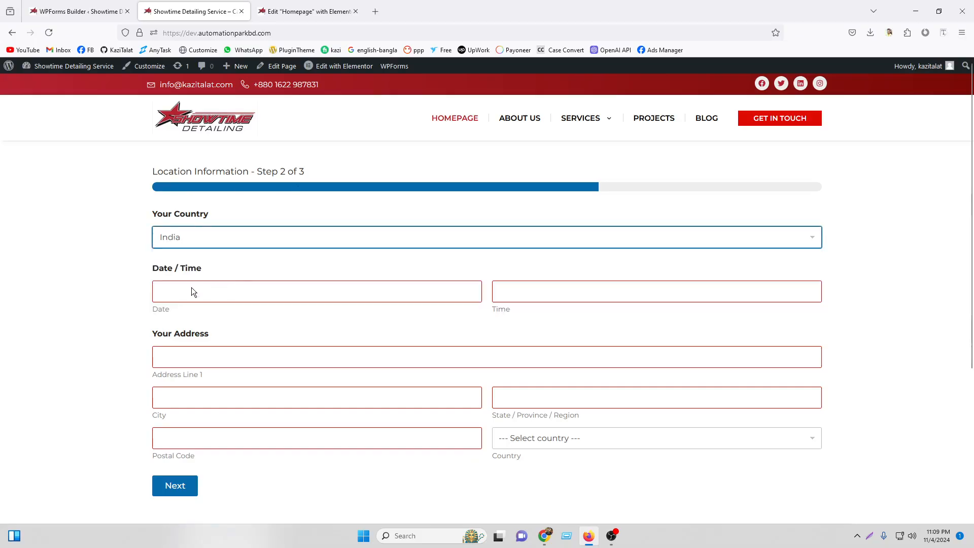
left_click(191, 290)
left_click(196, 239)
left_click(196, 272)
left_click(196, 292)
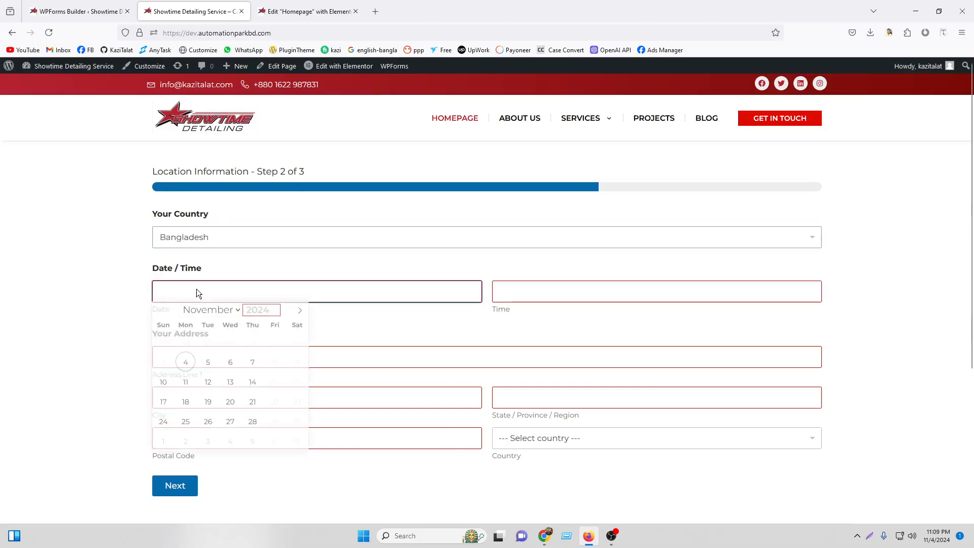
left_click(207, 362)
left_click(523, 291)
left_click(509, 332)
Fill the address fields with Bangladesh as country, advance to step 3, and choose Axio.
left_click(235, 359)
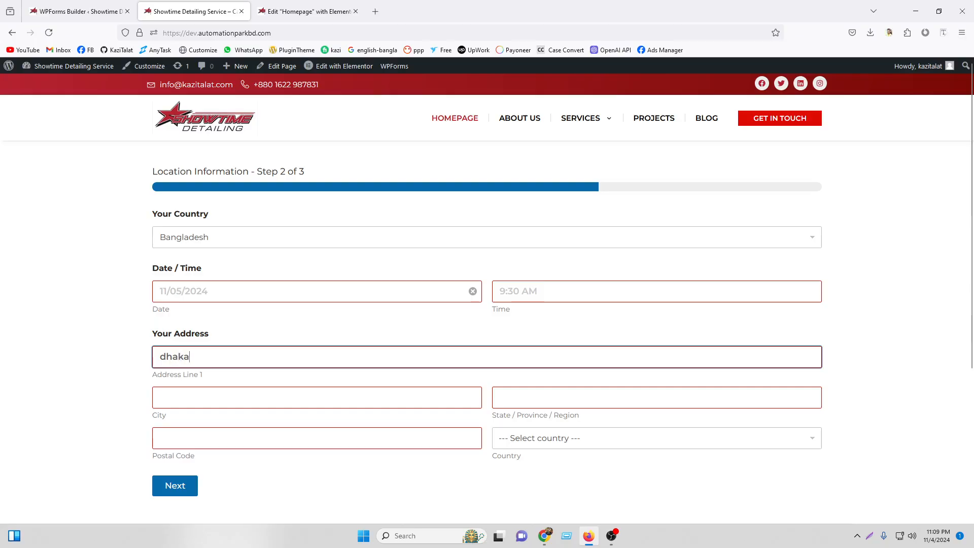
left_click(254, 401)
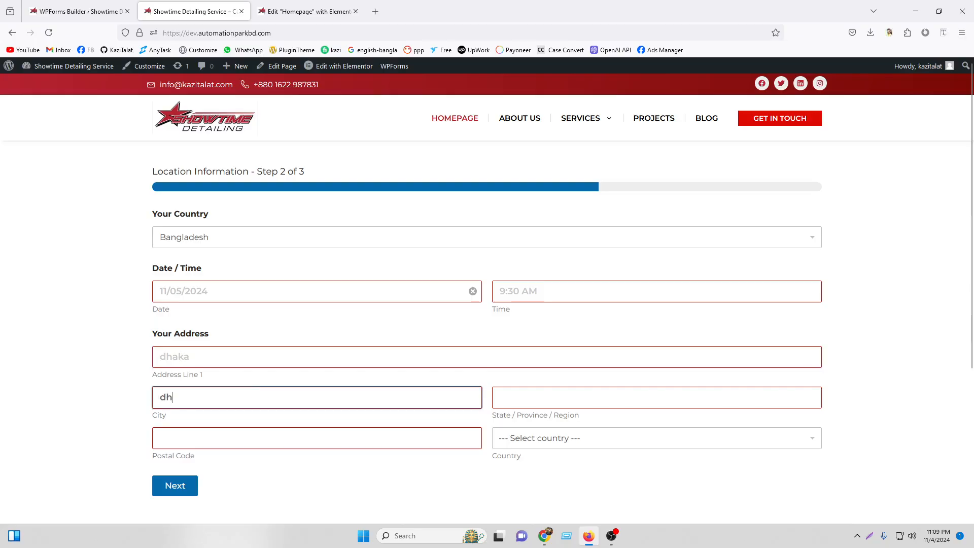
left_click(578, 397)
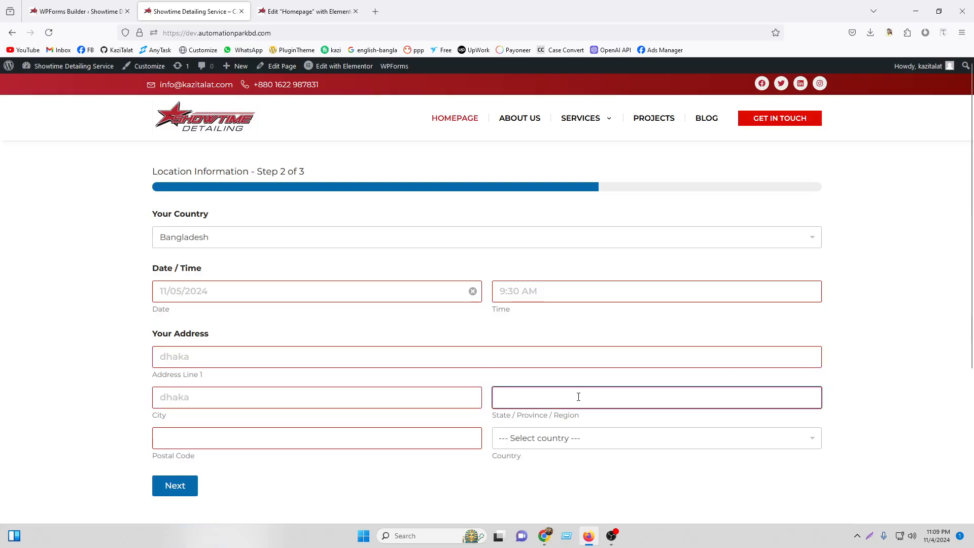
left_click(611, 440)
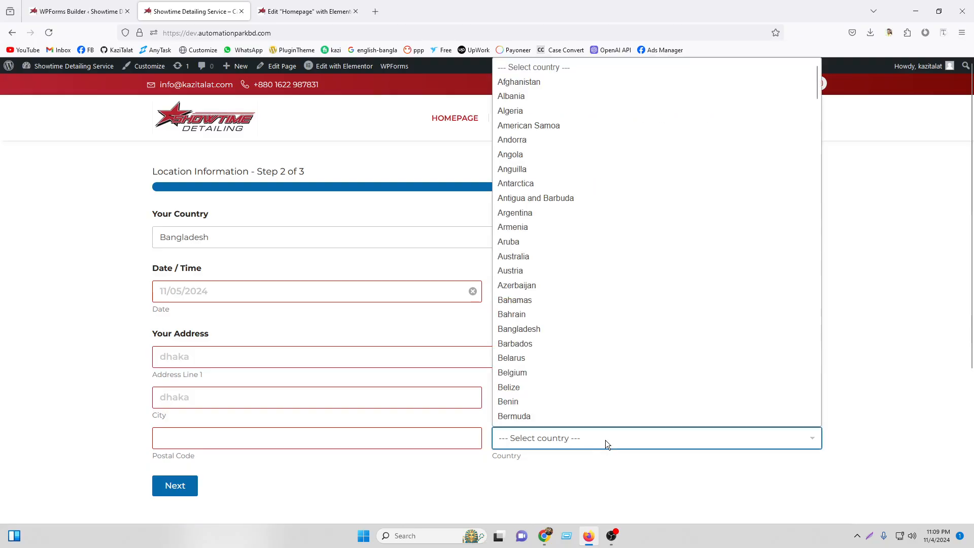
type("ban")
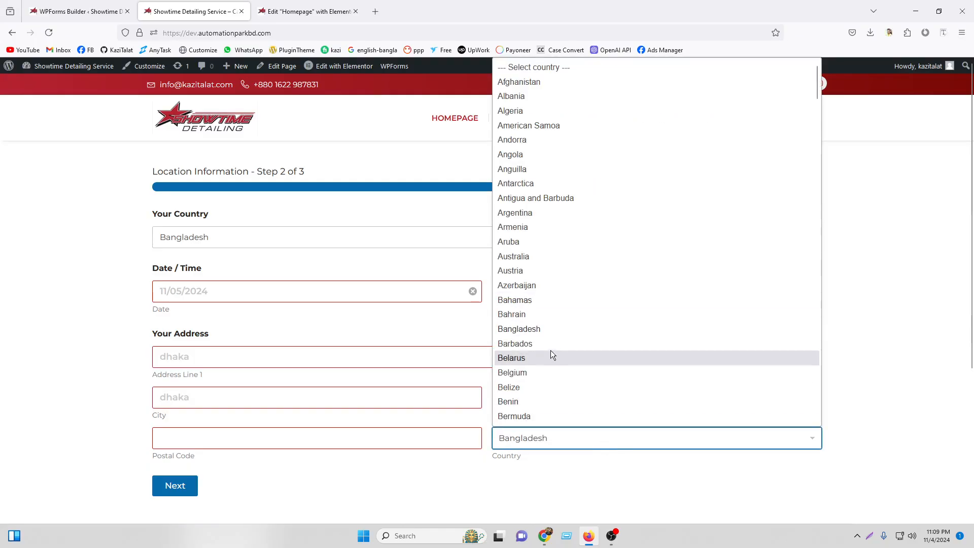
left_click(537, 330)
left_click(273, 437)
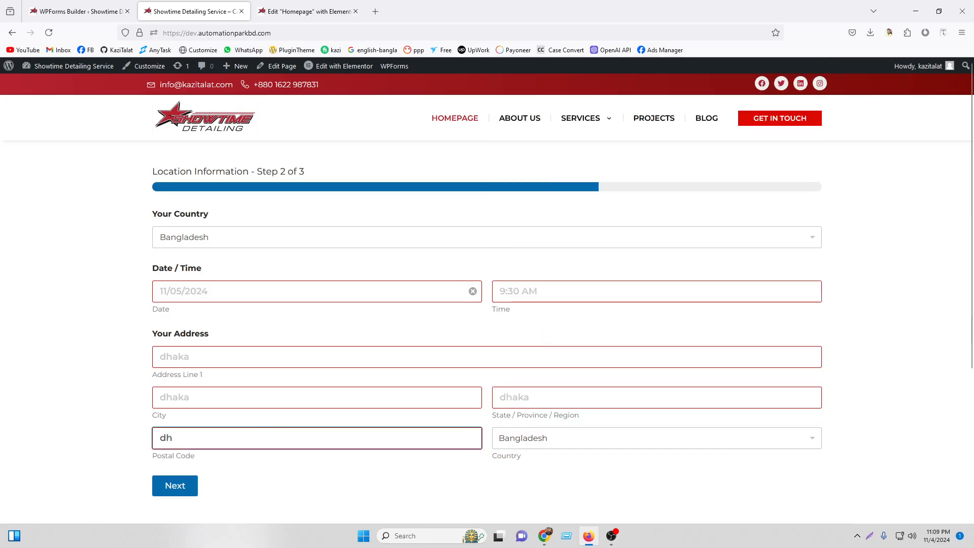
left_click(171, 485)
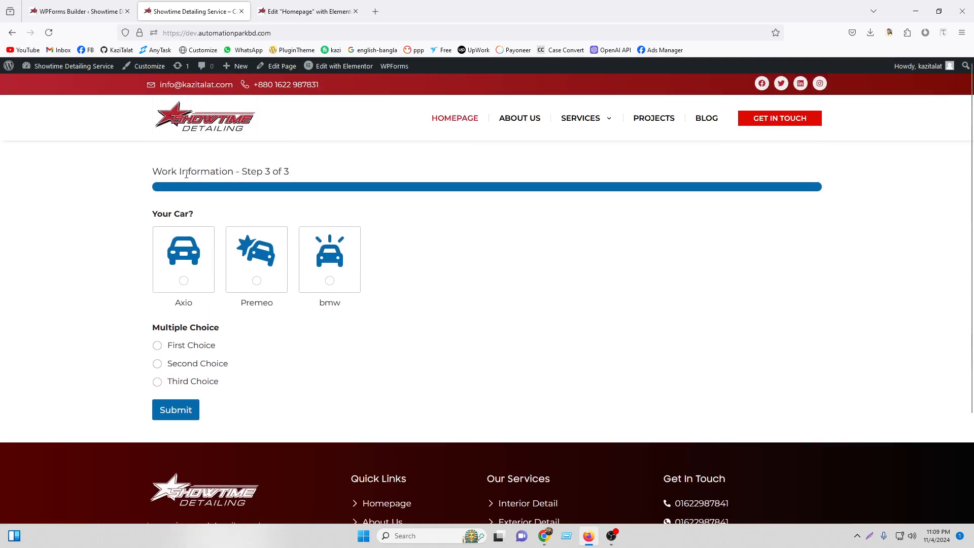
left_click(177, 278)
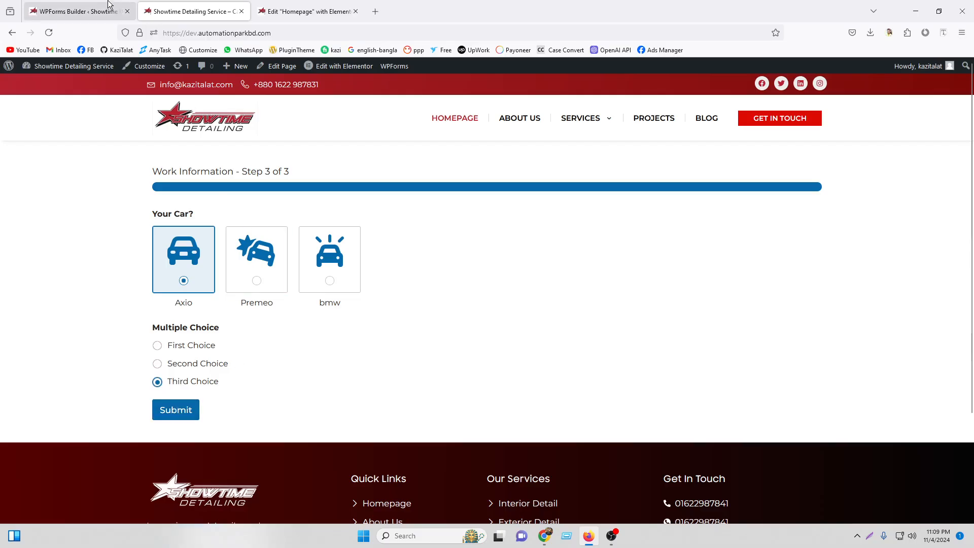
Return to the WPForms Builder tab and scroll to the top of the Contact Form.
left_click(310, 6)
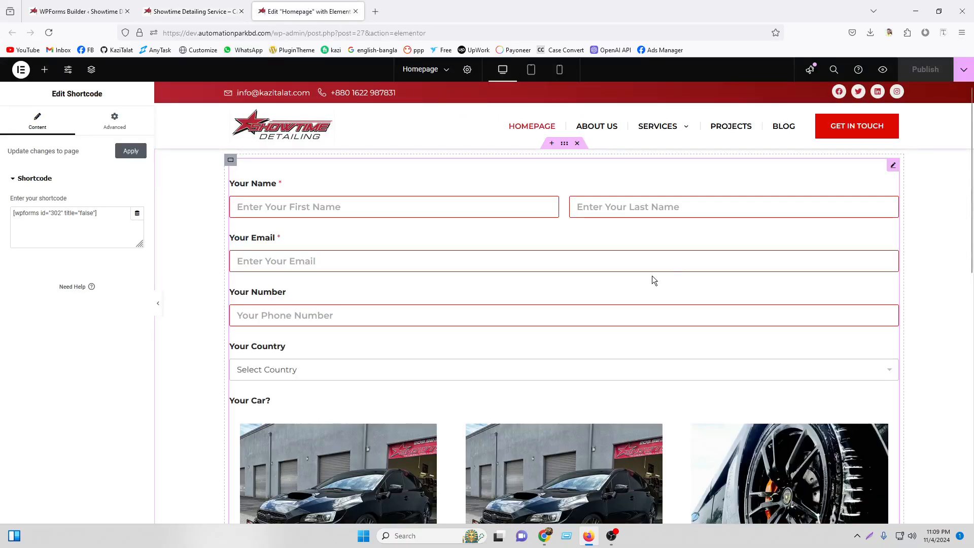
left_click(75, 6)
scroll(670, 283, "up", 10)
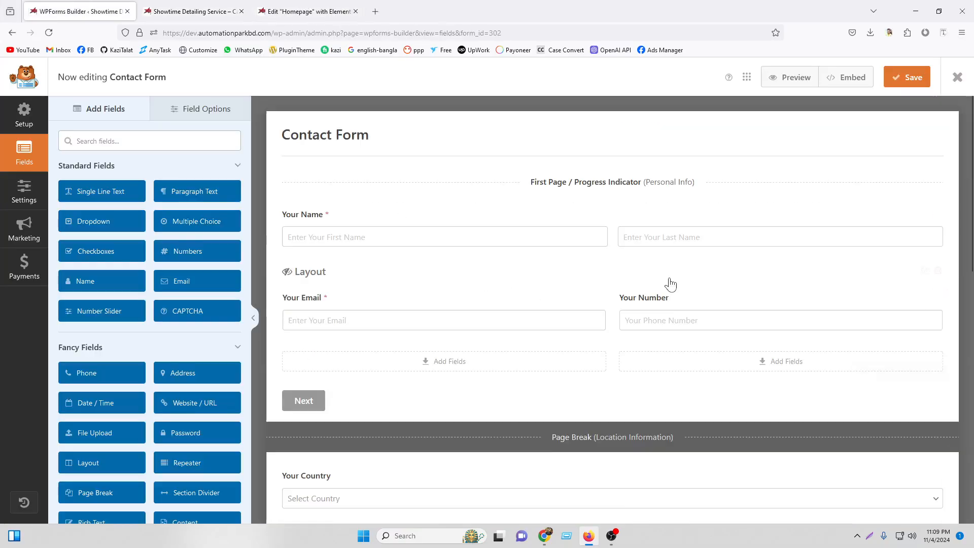
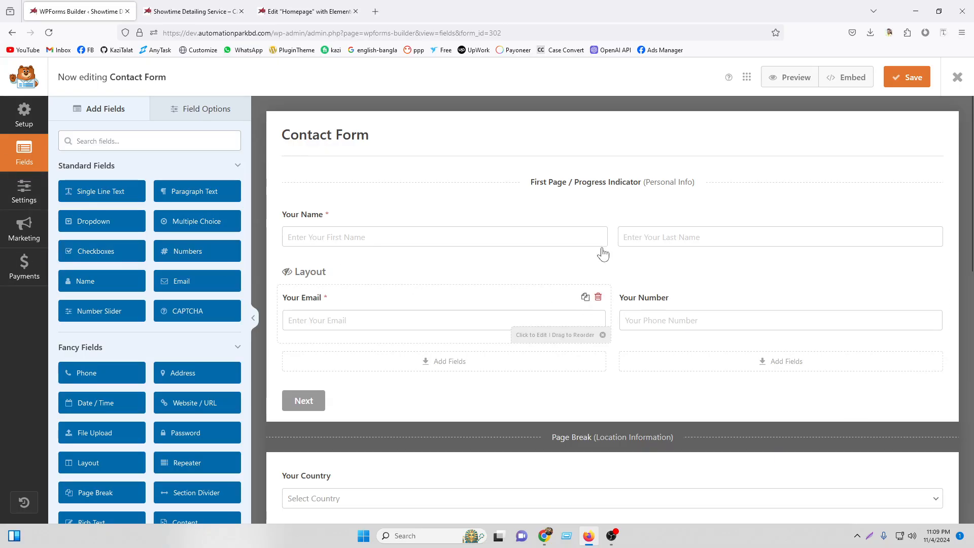
Start deleting the page break but cancel, then select the First Page / Progress Indicator bar.
scroll(650, 378, "down", 3)
left_click(637, 297)
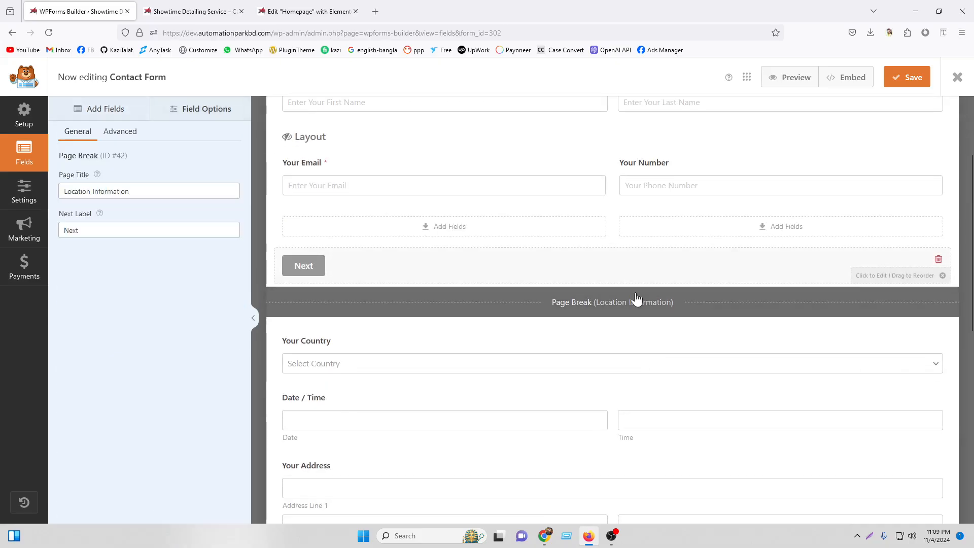
left_click(938, 260)
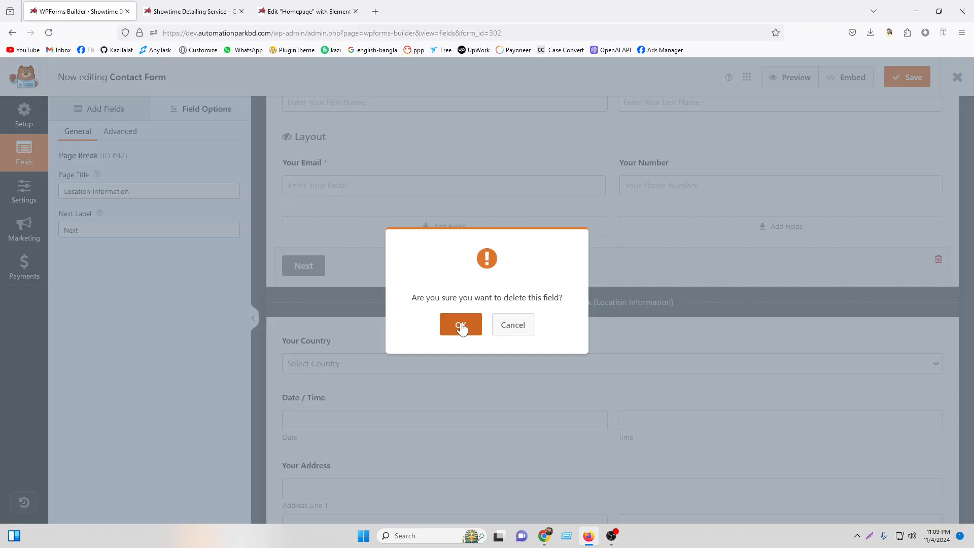
left_click(513, 325)
scroll(687, 259, "up", 3)
left_click(567, 187)
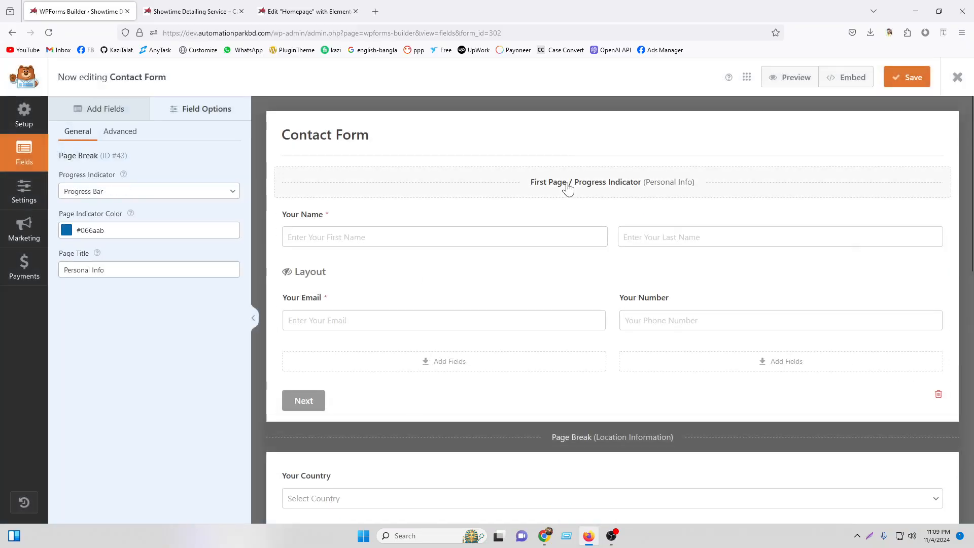
Set the progress indicator to Circles, save, and reload the live contact page to view it.
left_click(193, 11)
left_click(307, 11)
left_click(193, 11)
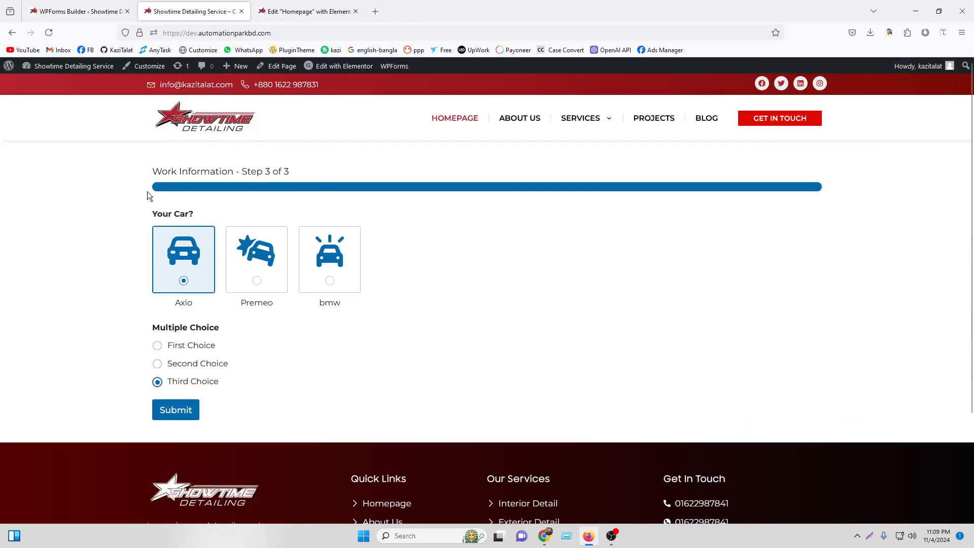
left_click(76, 11)
left_click(126, 197)
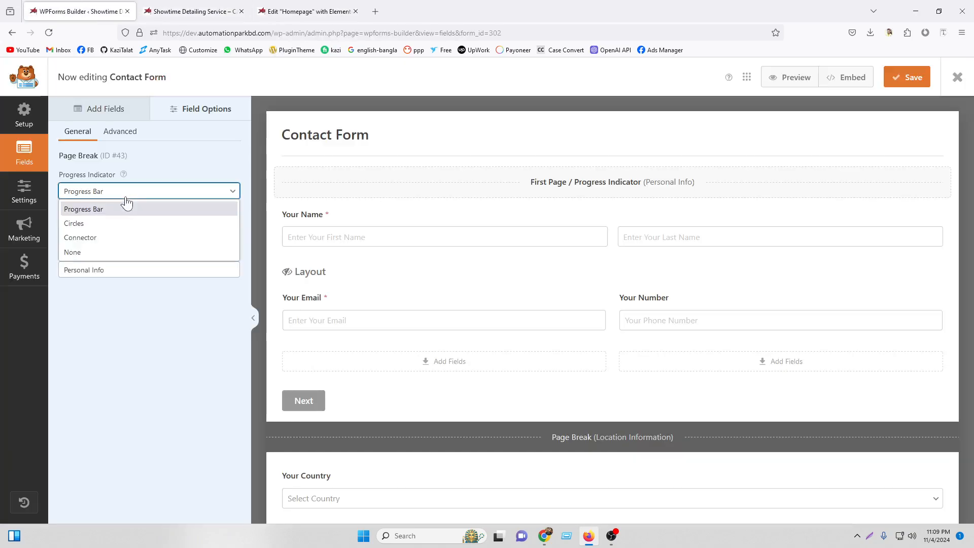
left_click(127, 222)
left_click(912, 78)
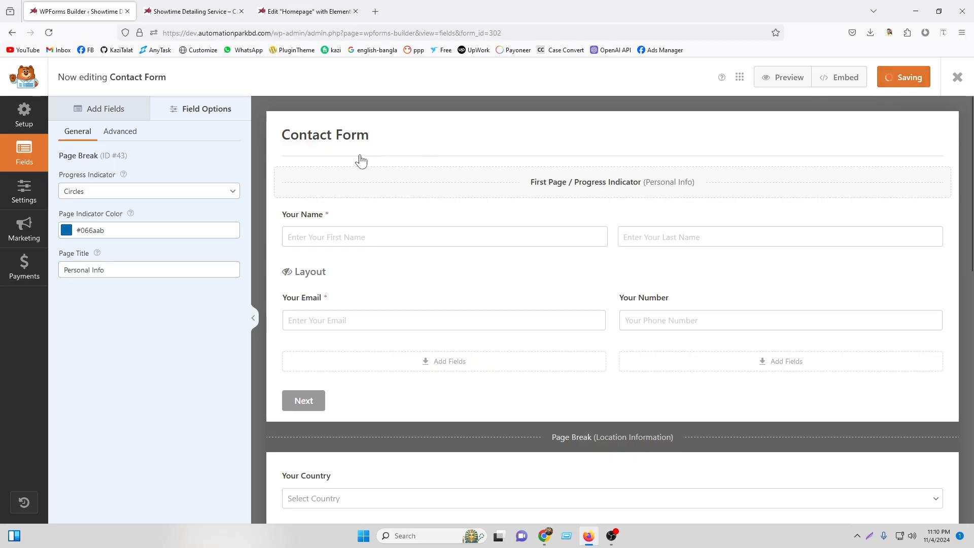
left_click(193, 11)
left_click(50, 34)
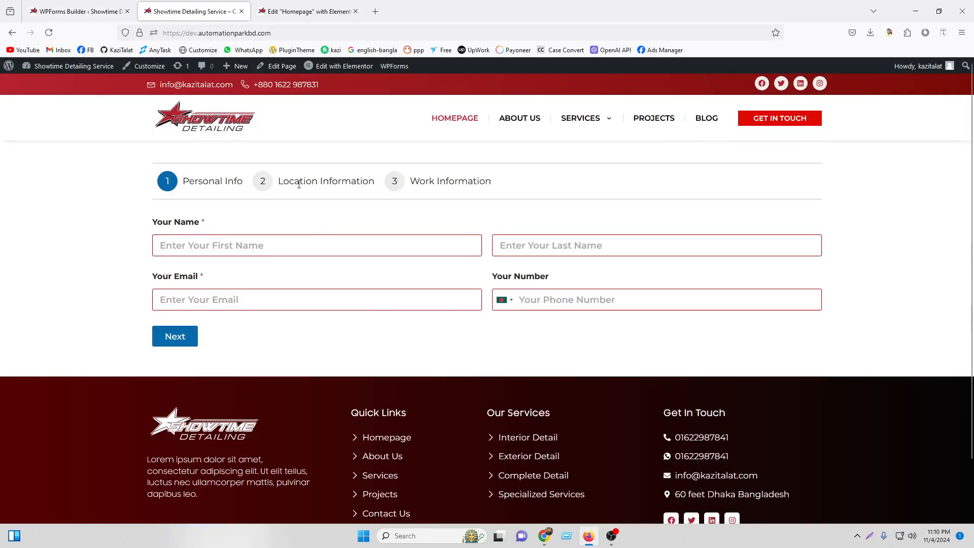
Switch the indicator to Connector, save, and test Next on the reloaded live form.
left_click(71, 10)
left_click(93, 193)
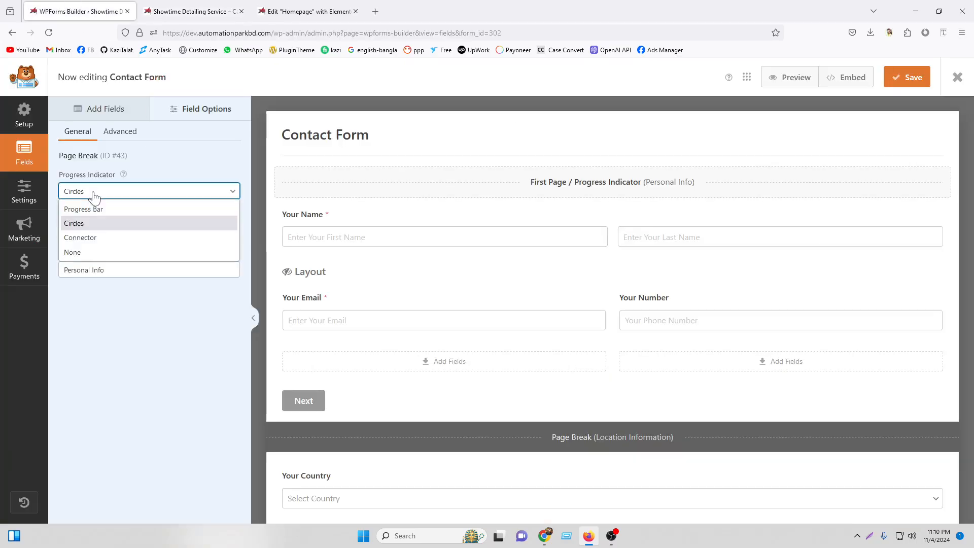
left_click(91, 237)
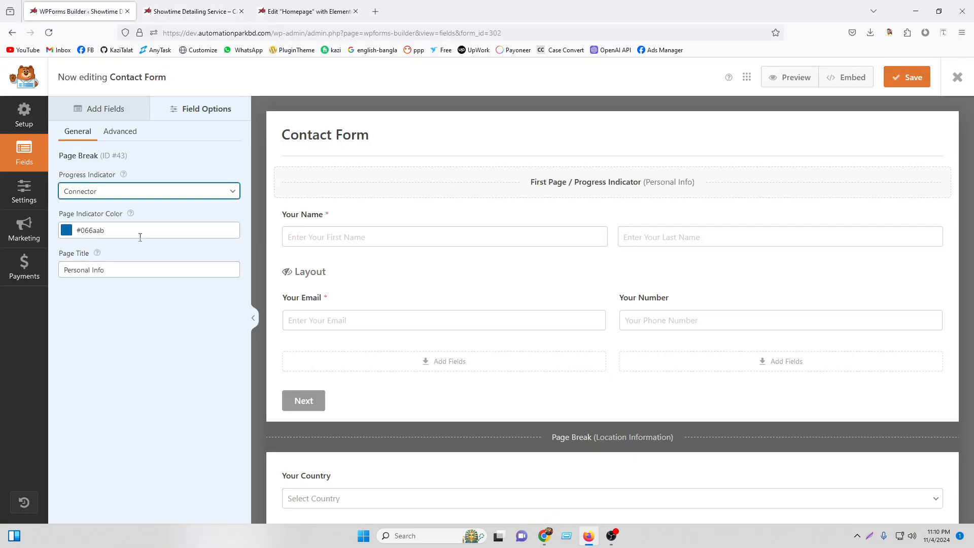
left_click(893, 81)
left_click(194, 11)
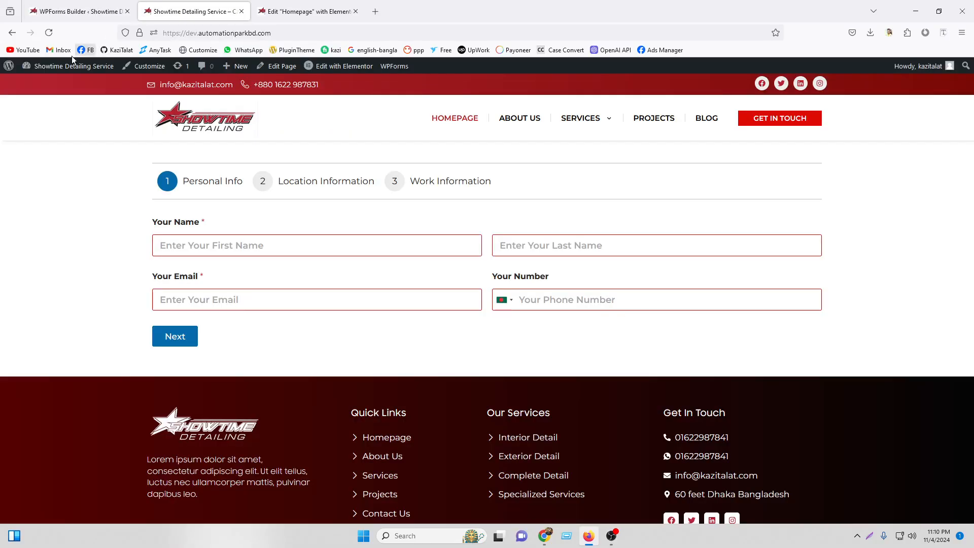
left_click(51, 34)
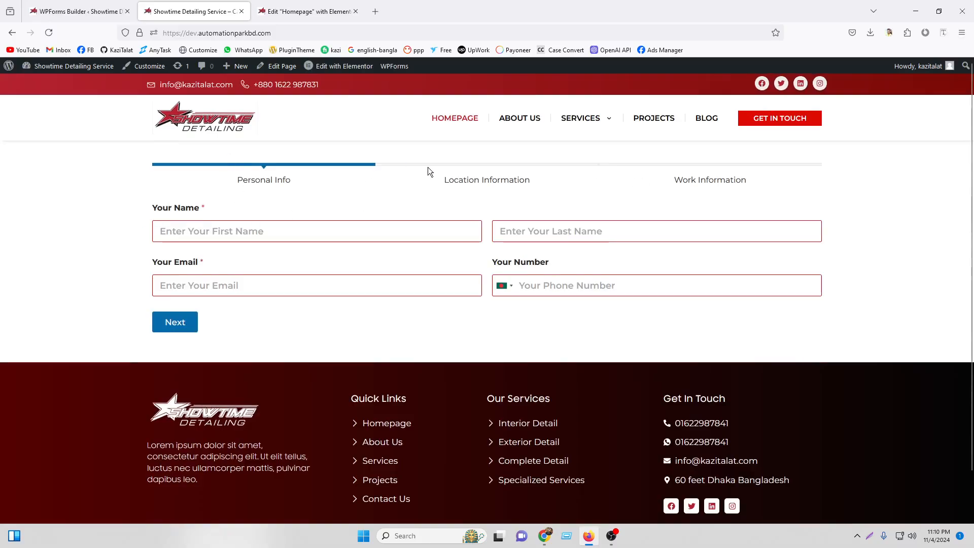
left_click(190, 321)
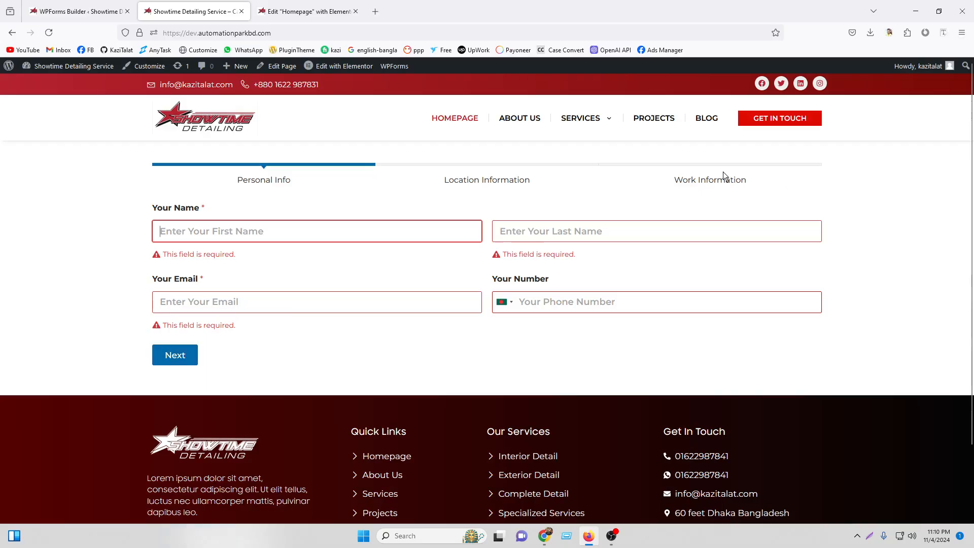
left_click(676, 167)
left_click(89, 5)
Set the progress indicator to None, save, and reload the live page without it.
left_click(108, 191)
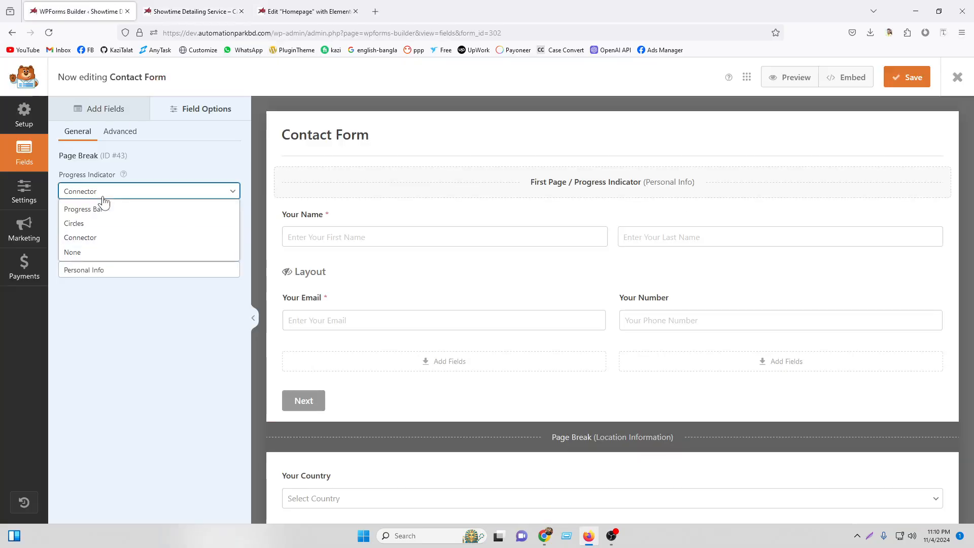
left_click(84, 251)
left_click(907, 77)
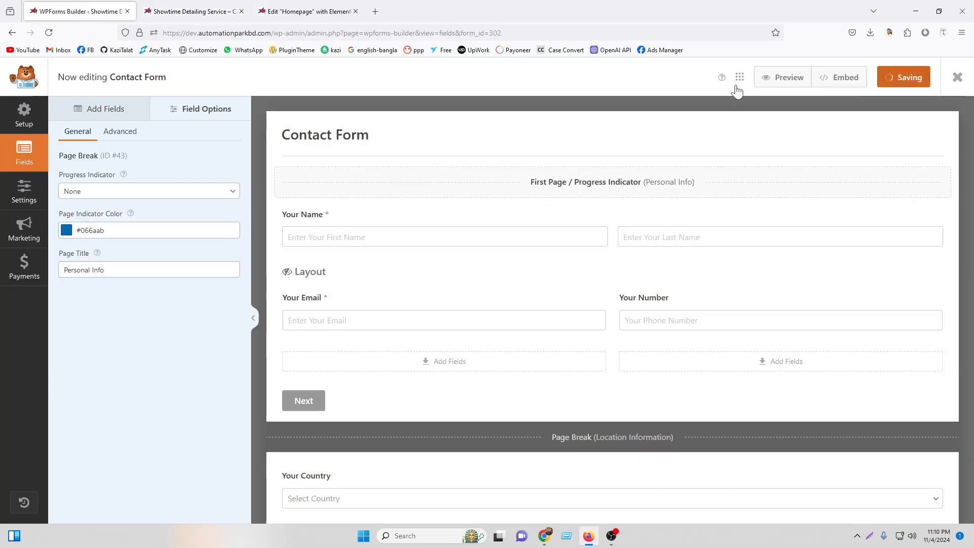
left_click(193, 11)
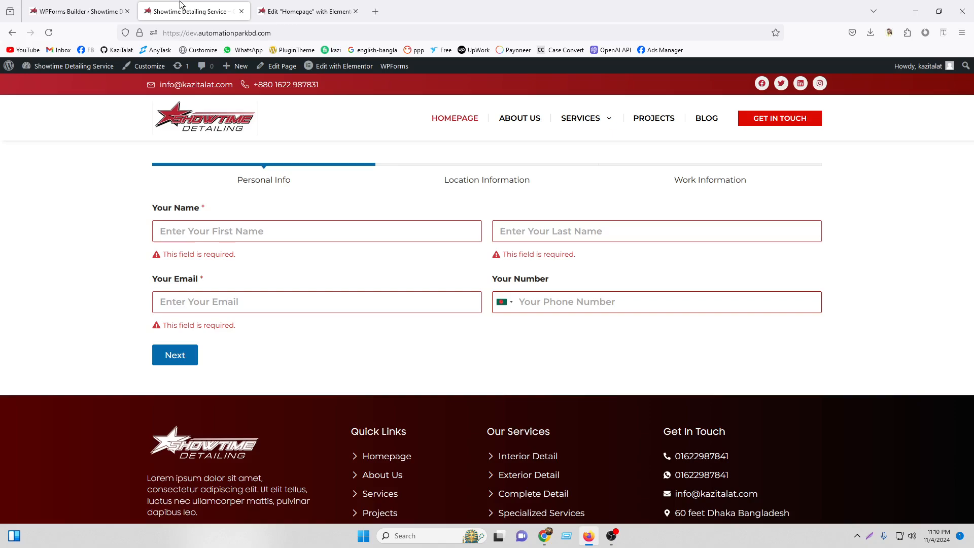
left_click(48, 33)
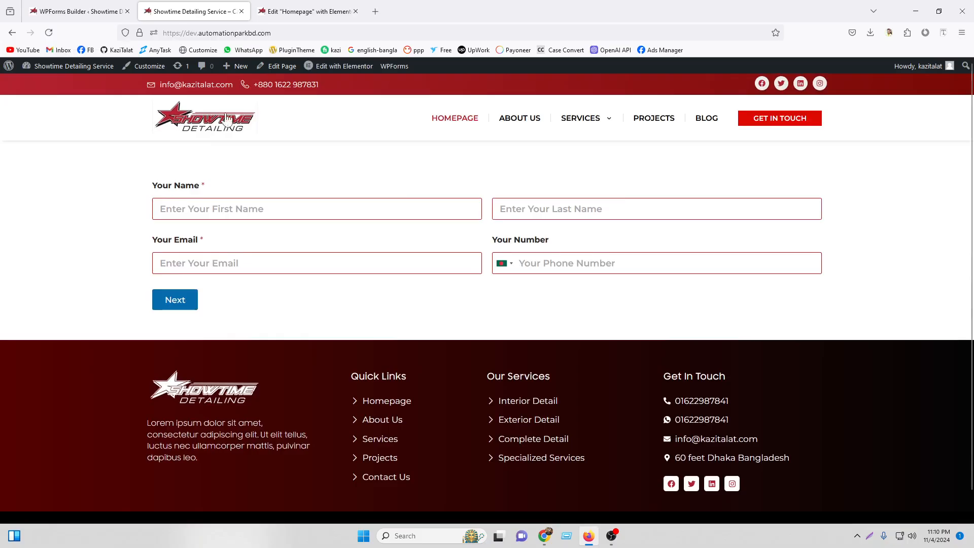
Restore the Circles indicator and look at the Page Indicator Color picker.
left_click(78, 11)
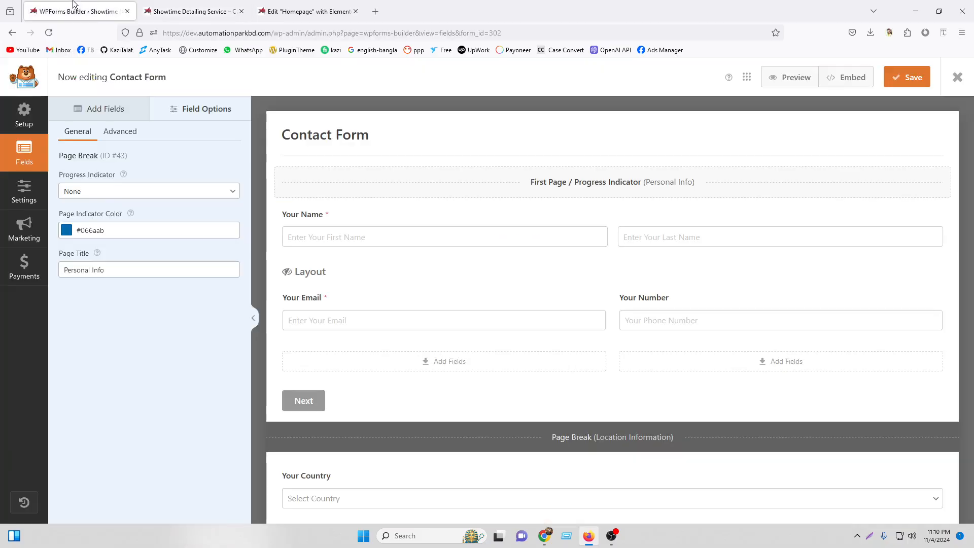
left_click(115, 191)
left_click(98, 229)
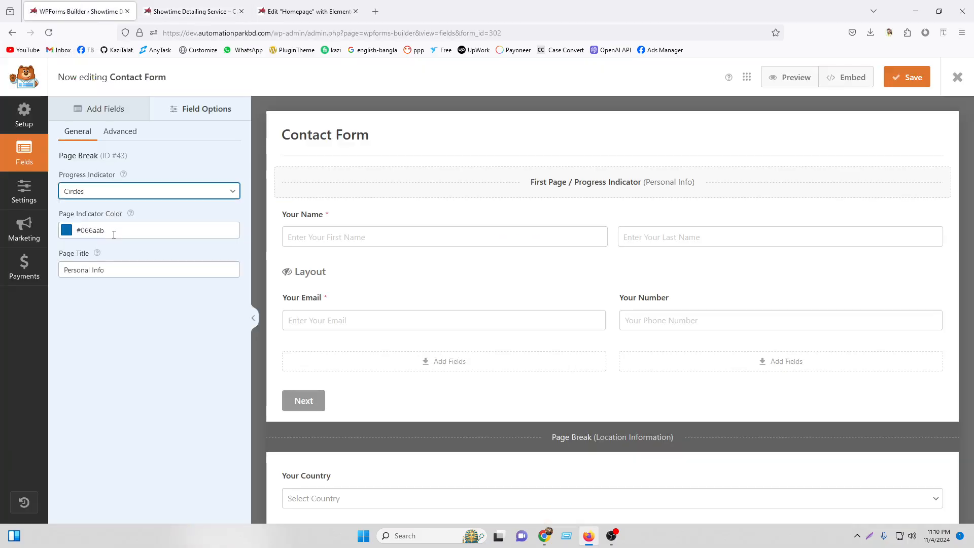
left_click(79, 232)
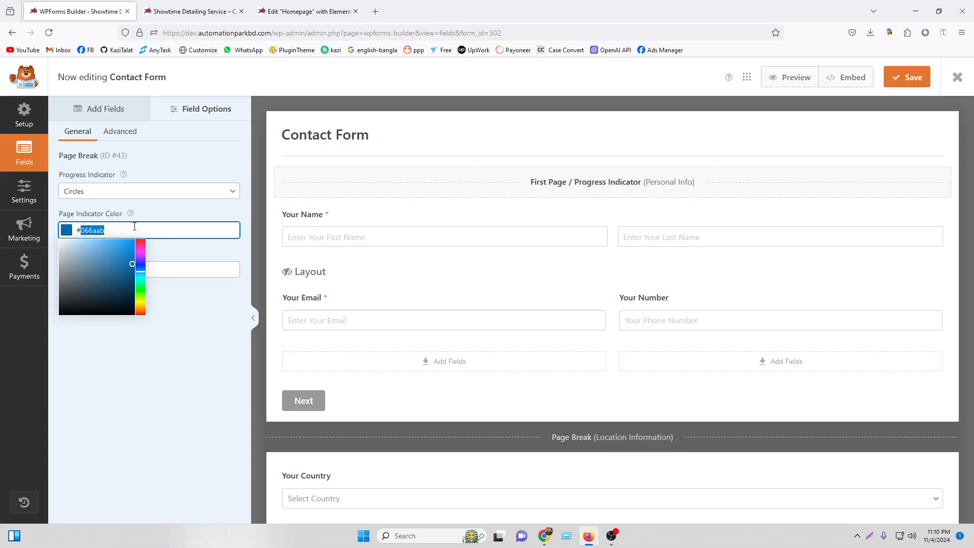
left_click(191, 12)
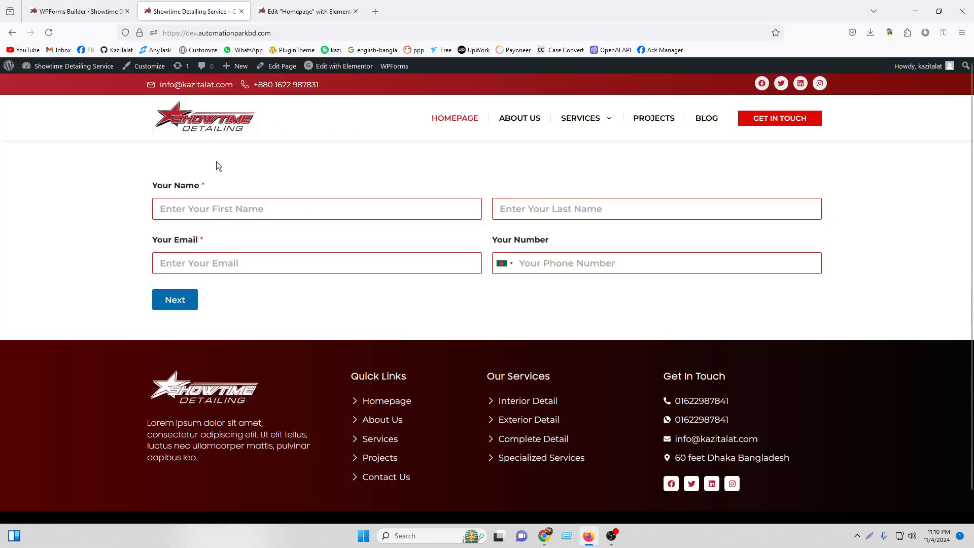
left_click(65, 5)
left_click(178, 318)
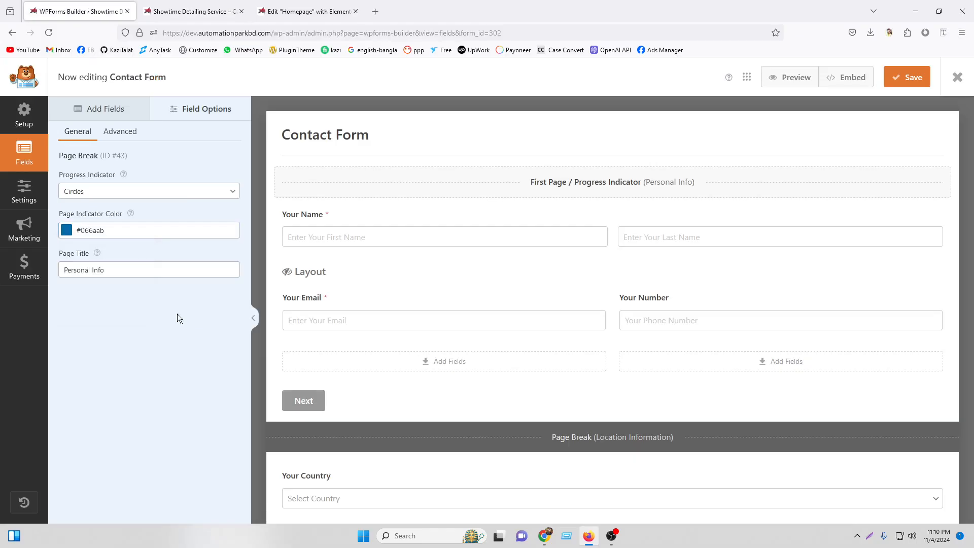
left_click_drag(106, 271, 73, 271)
Set Page Navigation Alignment to Center in Advanced, save, and reload the live page.
left_click(121, 133)
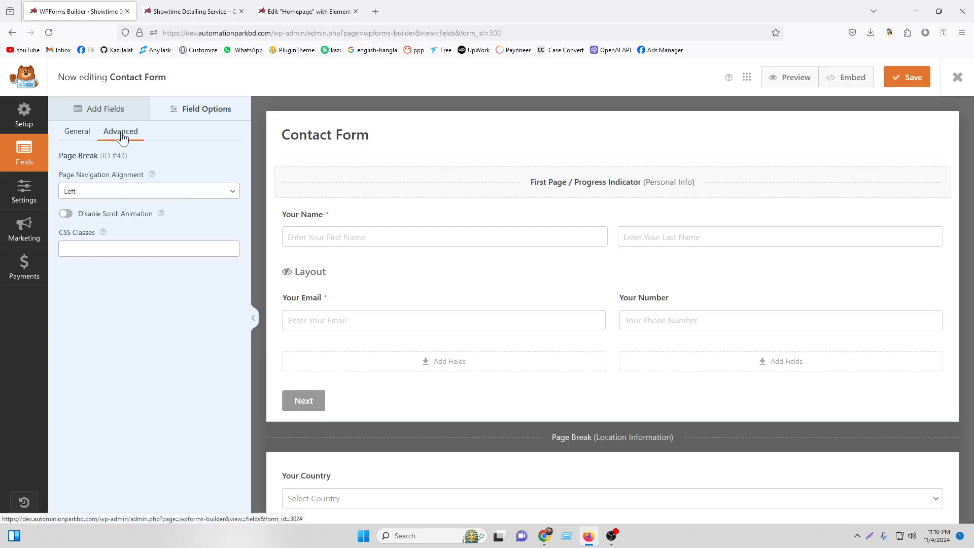
left_click(83, 193)
left_click(74, 237)
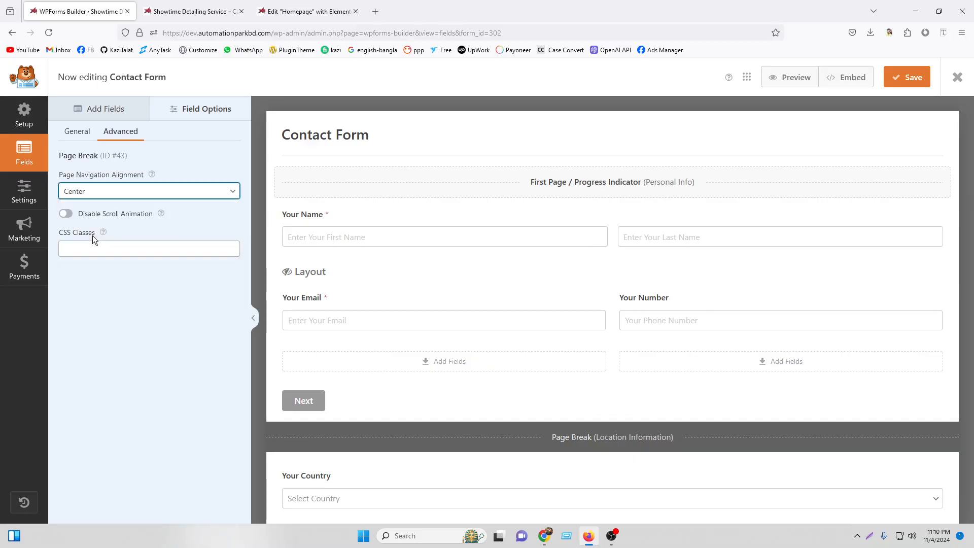
left_click(910, 76)
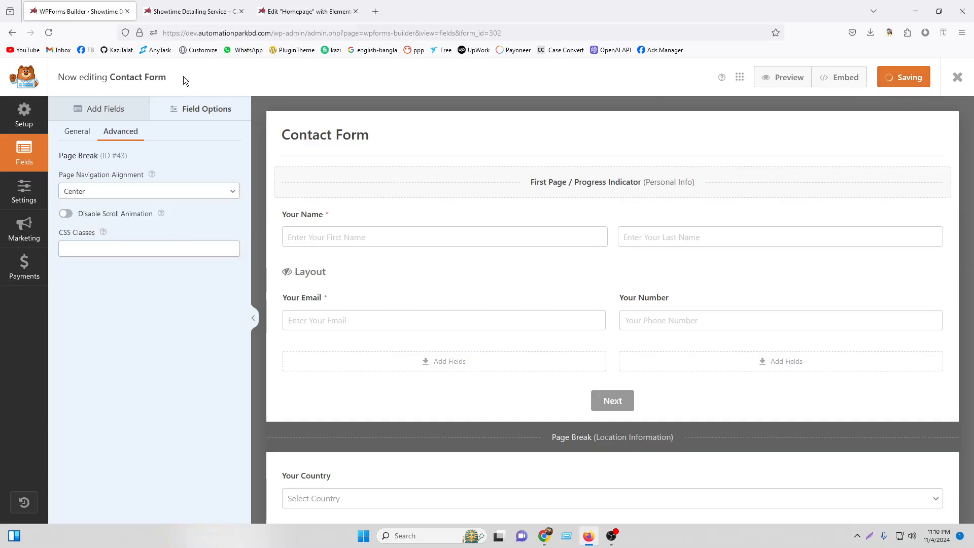
left_click(193, 12)
left_click(48, 34)
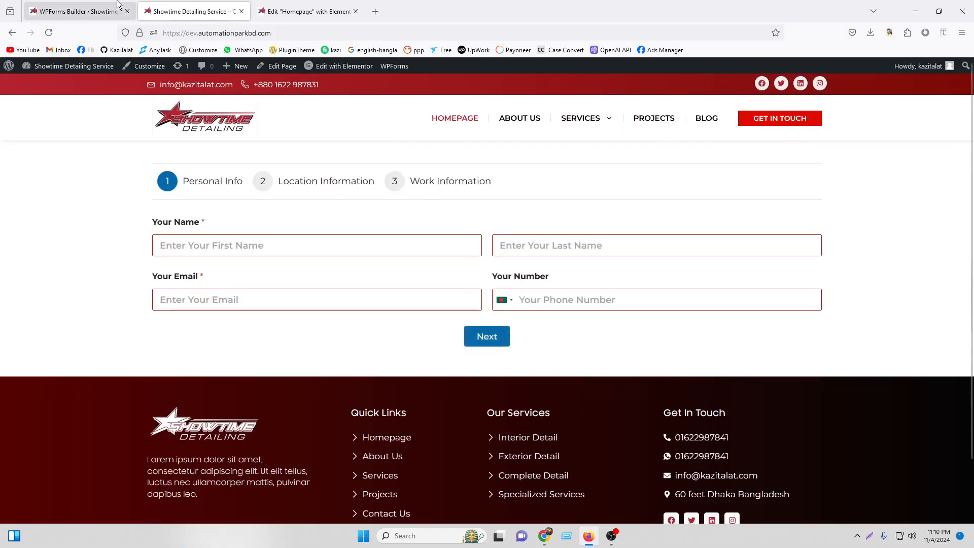
Keep Center alignment, turn off the page scroll animation, save, and reload the live page.
left_click(78, 11)
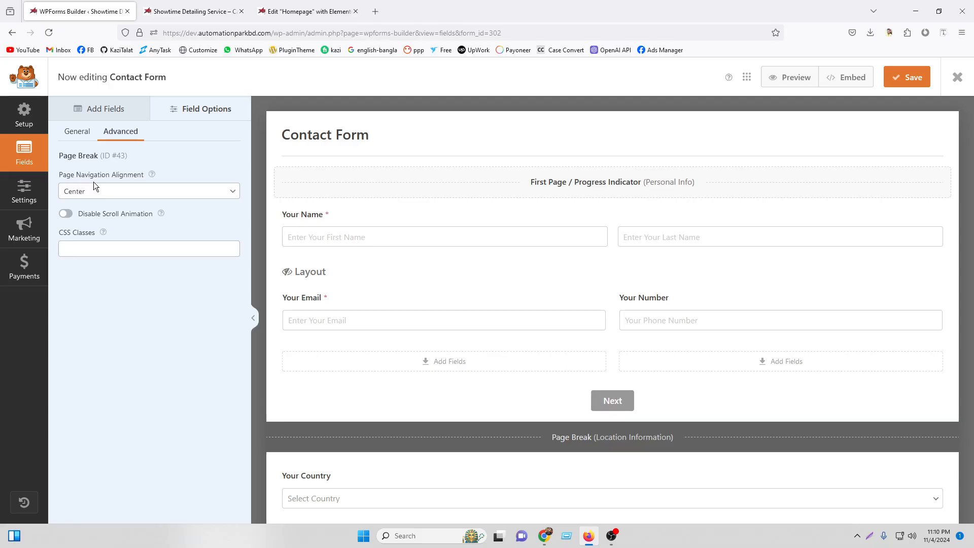
left_click(193, 11)
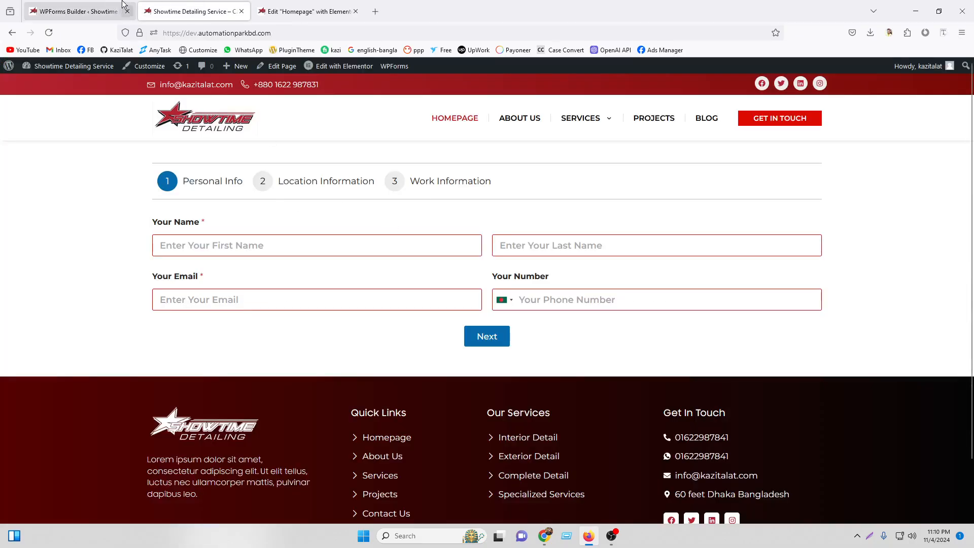
left_click(105, 5)
left_click(101, 191)
left_click(89, 223)
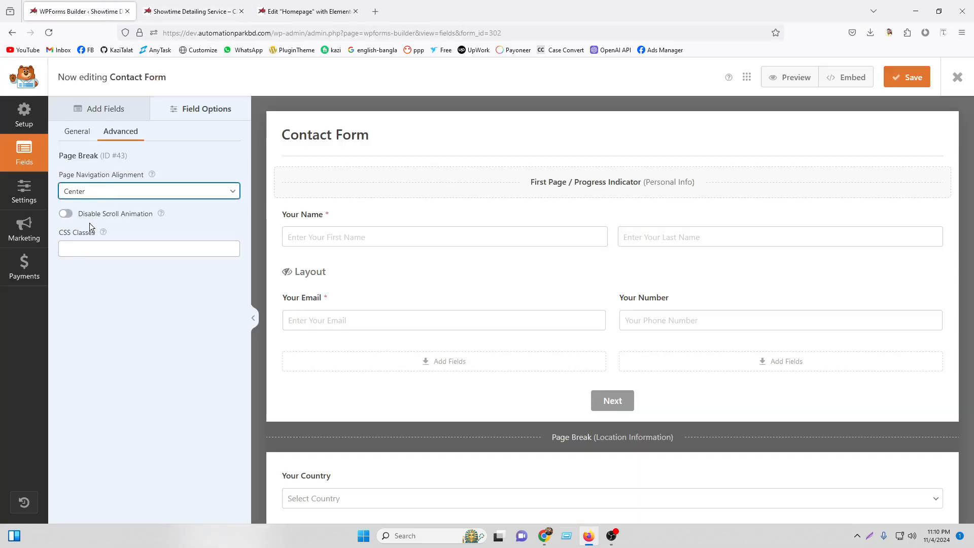
left_click(85, 216)
key("ctrl+s")
left_click(219, 5)
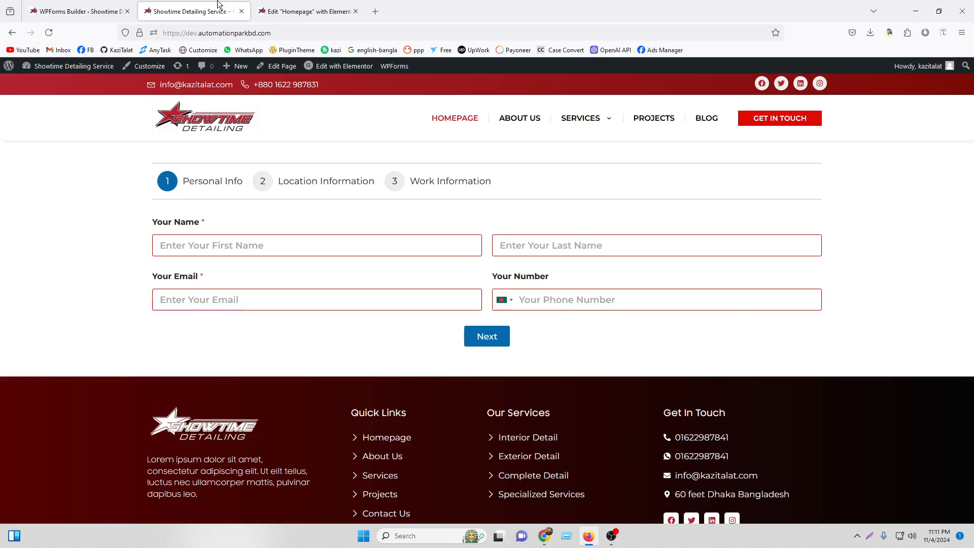
left_click(48, 33)
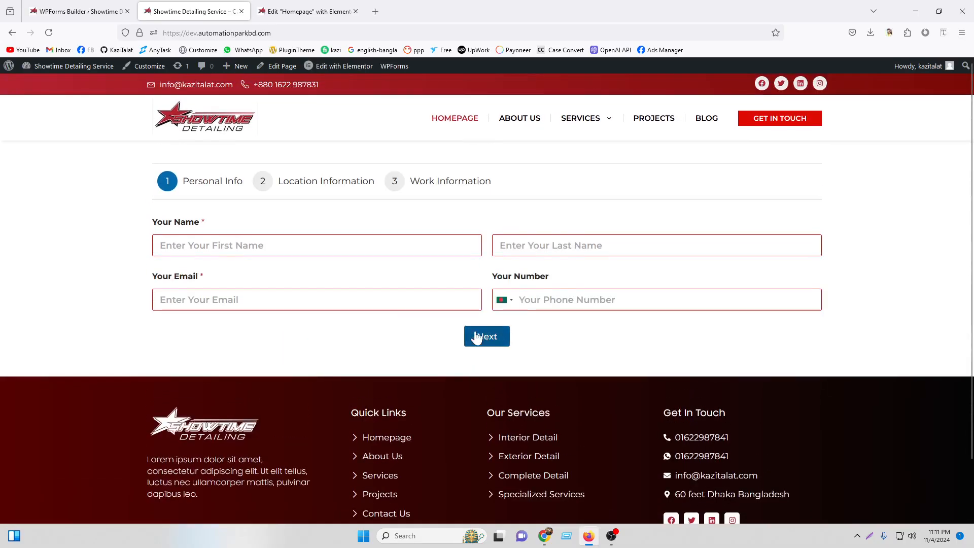
Set Page Navigation Alignment to Left, save, and check the left-aligned Next button on the homepage.
left_click(82, 11)
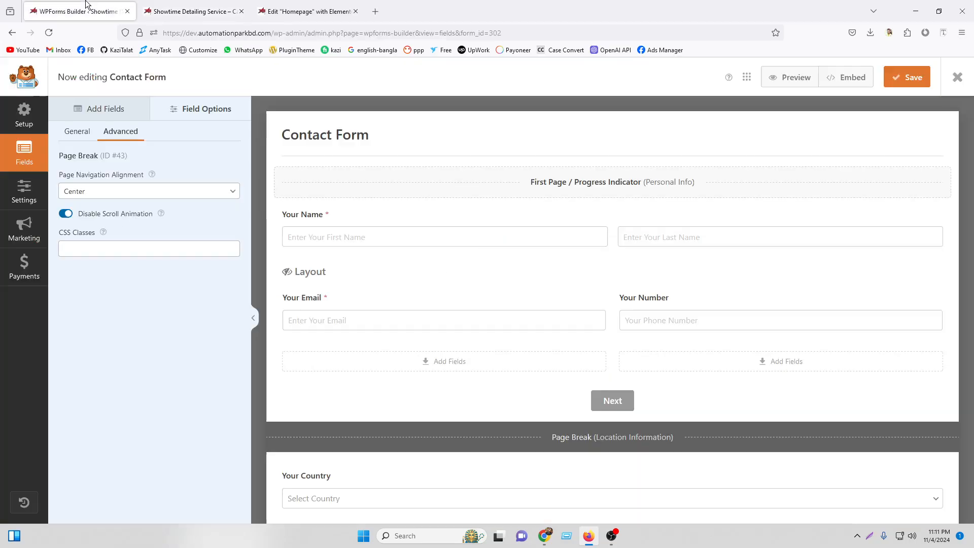
left_click(187, 4)
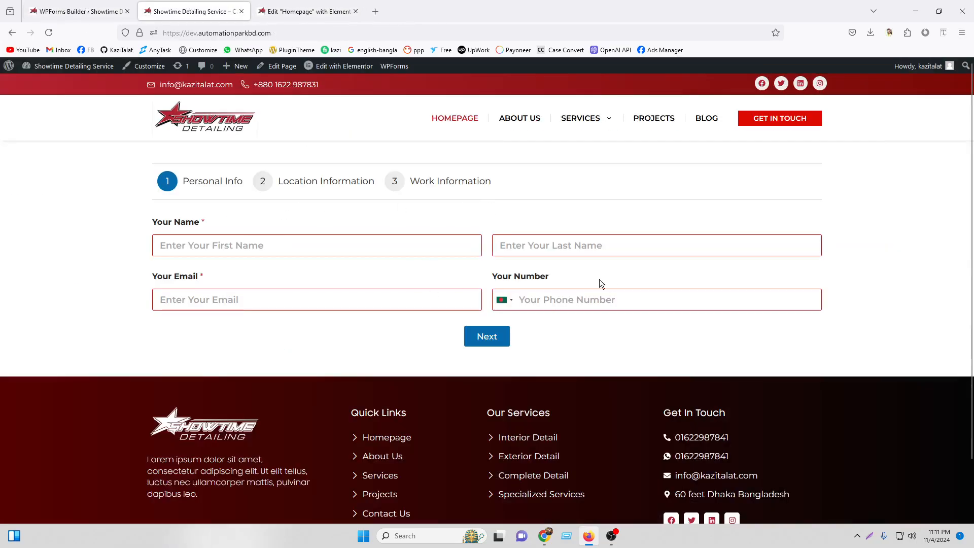
left_click(81, 11)
left_click(147, 191)
left_click(89, 205)
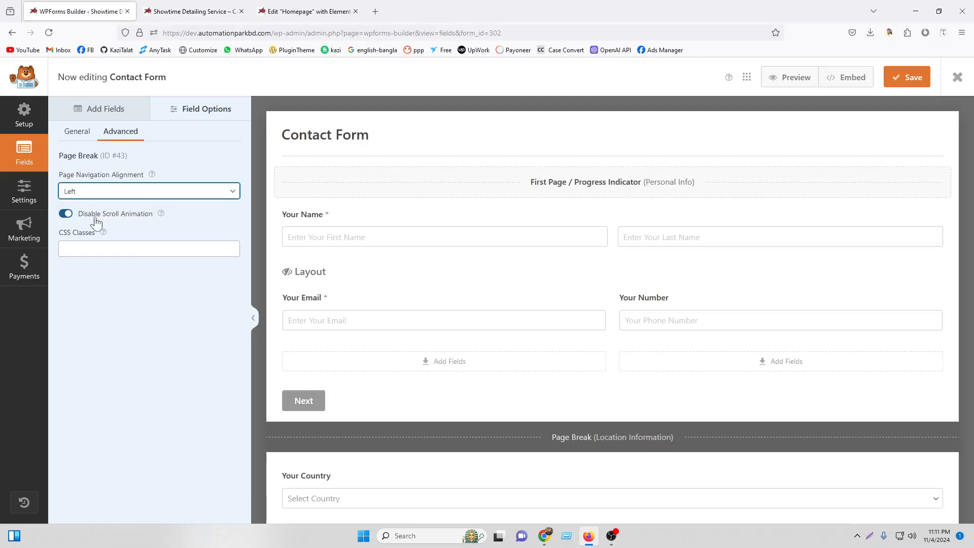
left_click(906, 78)
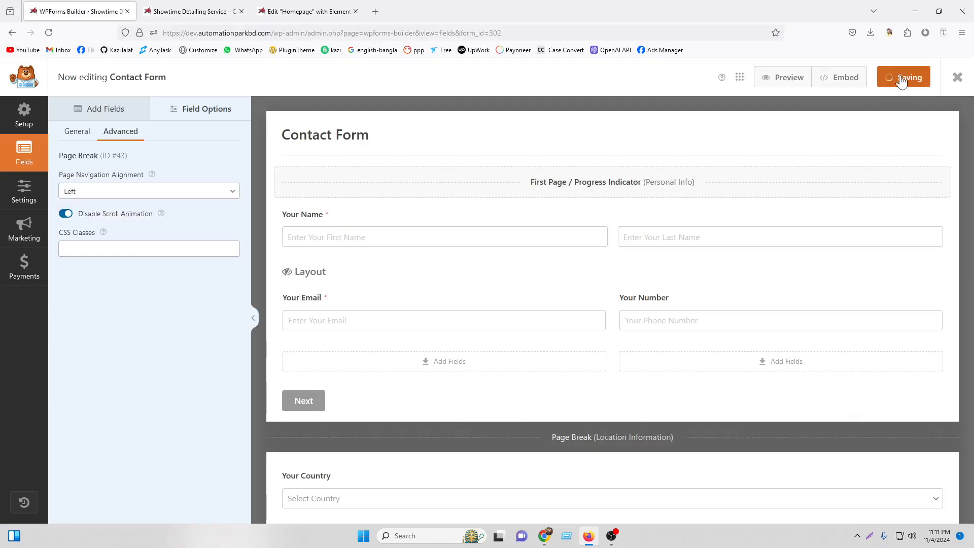
left_click(203, 11)
left_click(49, 32)
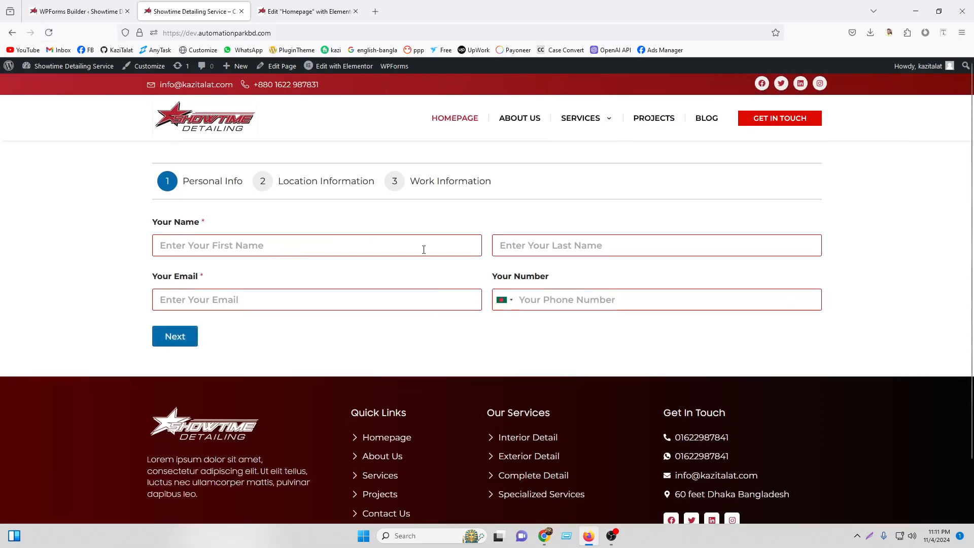
scroll(424, 249, "down", 2)
scroll(304, 234, "up", 2)
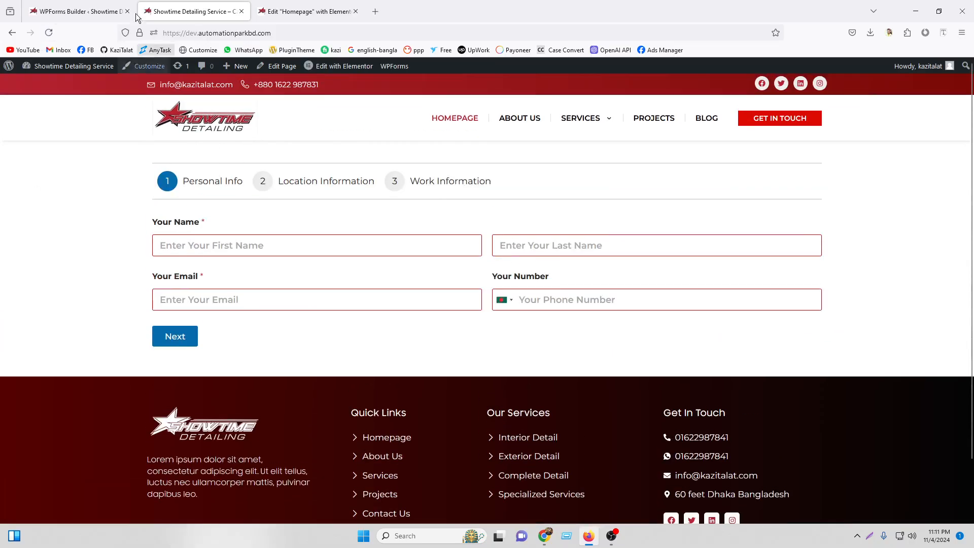
left_click(78, 11)
Delete the Location Information and Work Information page breaks.
scroll(764, 304, "down", 3)
left_click(764, 305)
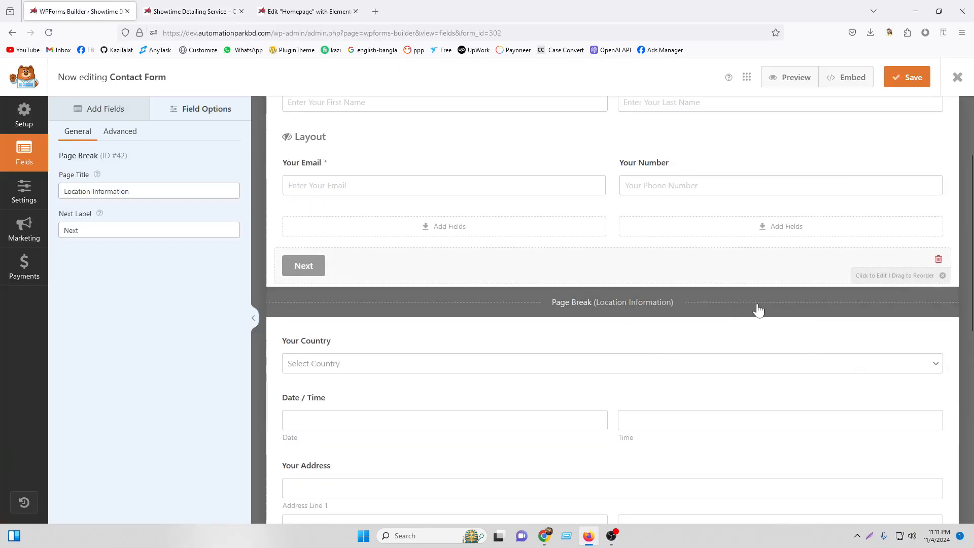
left_click(938, 260)
left_click(469, 323)
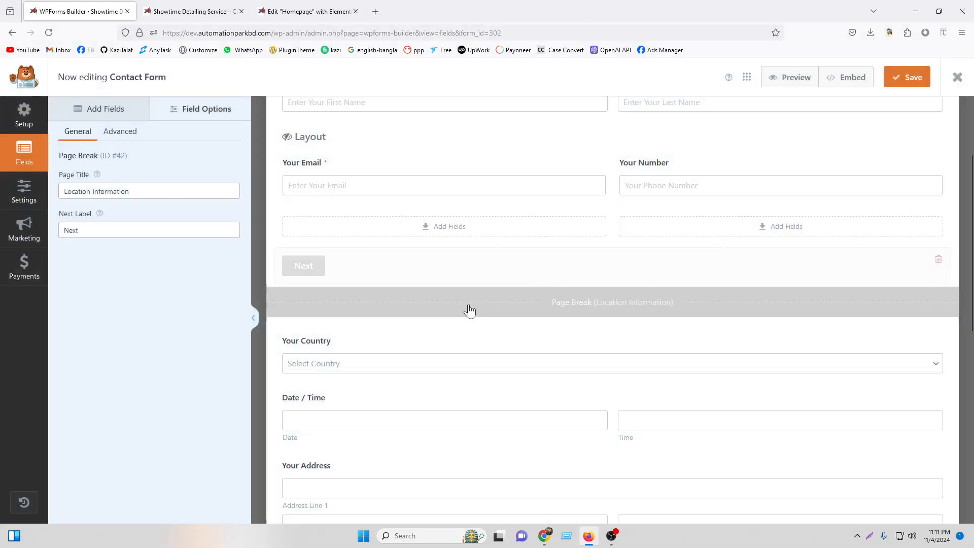
scroll(626, 305, "down", 5)
left_click(611, 297)
left_click(938, 254)
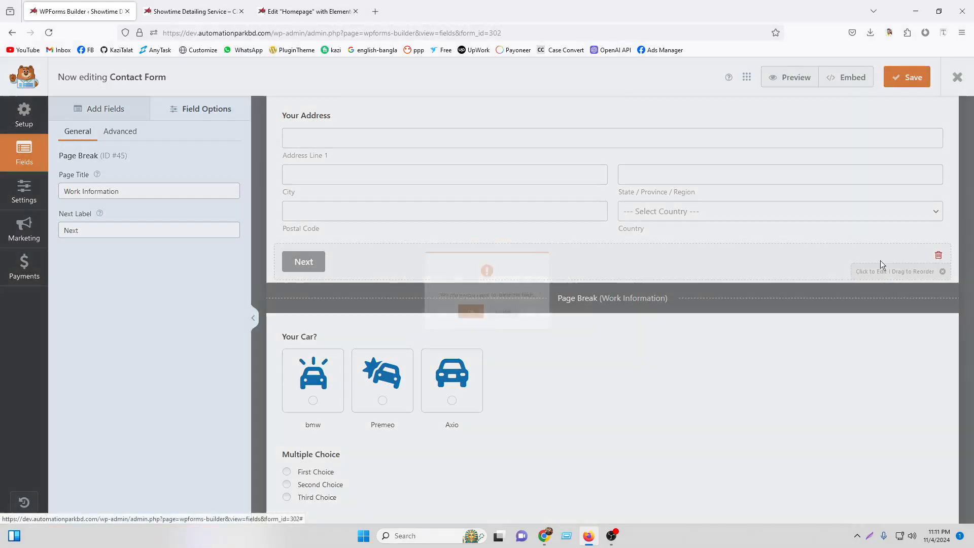
left_click(463, 324)
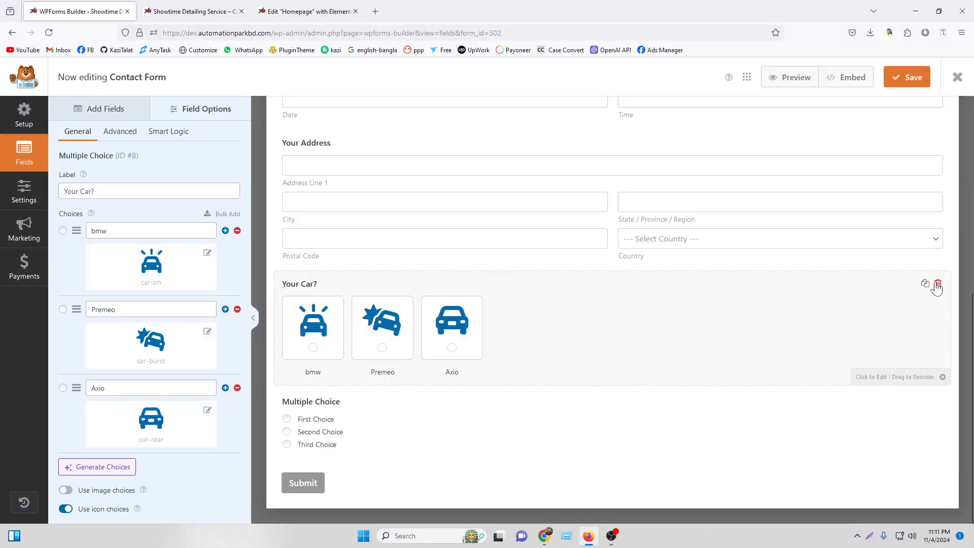
Delete the Your Car?, Multiple Choice and Address fields.
left_click(938, 286)
left_click(458, 322)
left_click(412, 375)
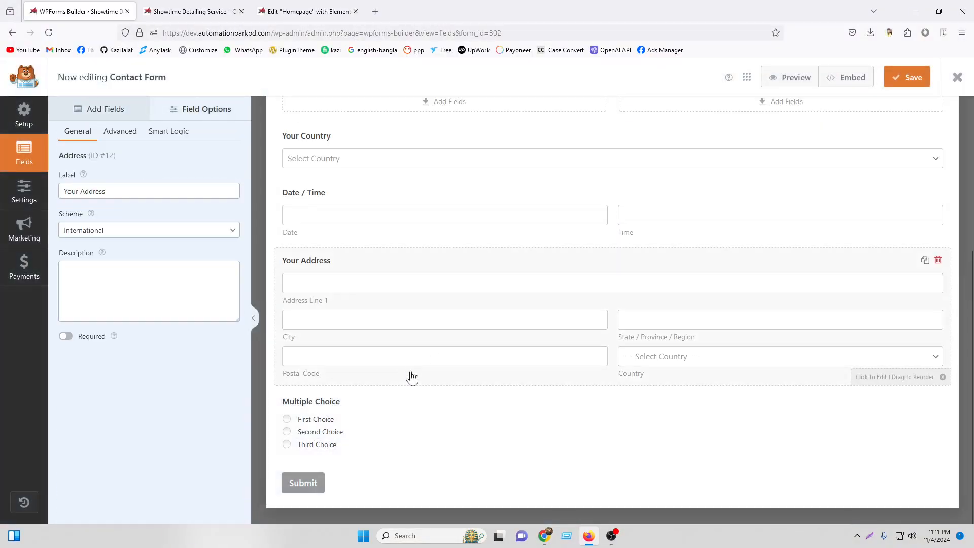
left_click(398, 423)
left_click(938, 401)
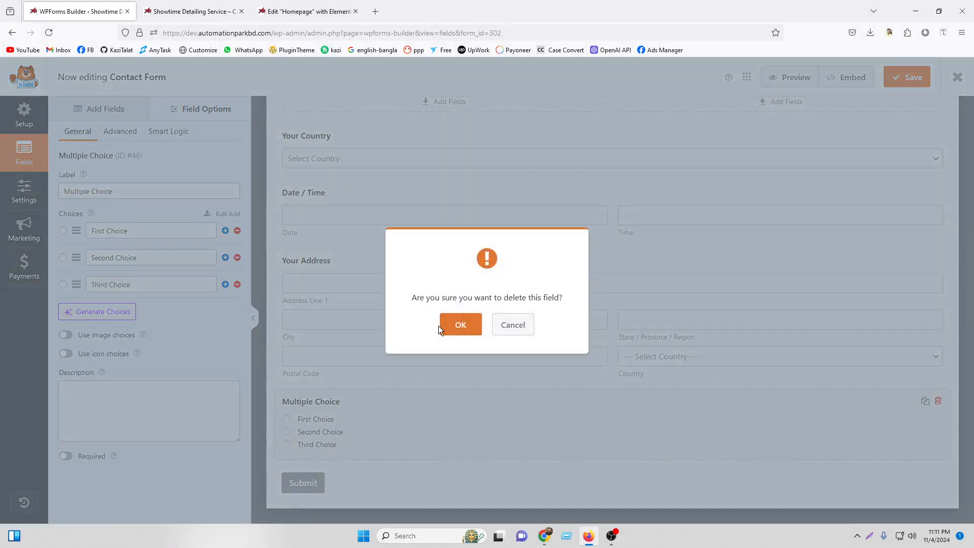
left_click(455, 329)
left_click(450, 358)
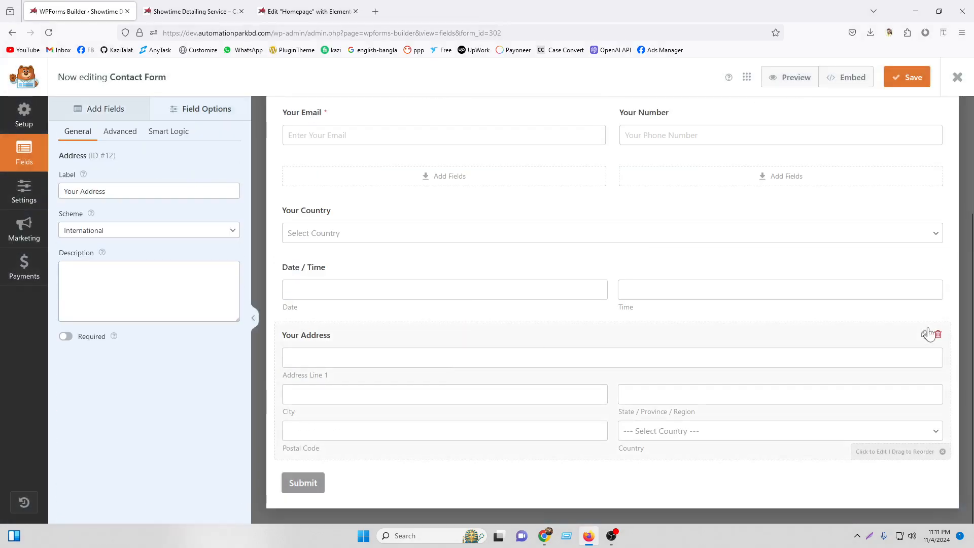
left_click(938, 335)
left_click(458, 327)
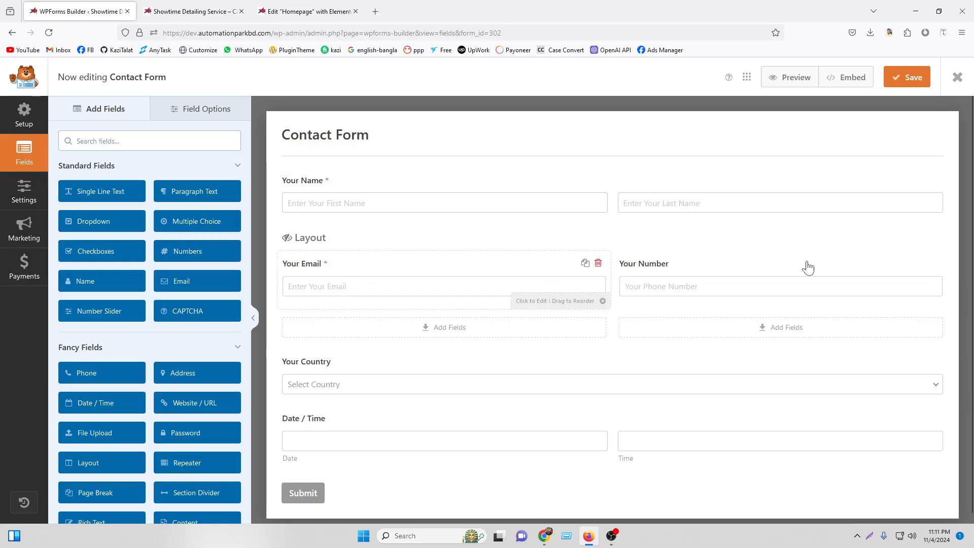
Add a Paragraph Text field below Date / Time labelled 'Your Message'.
scroll(508, 388, "down", 1)
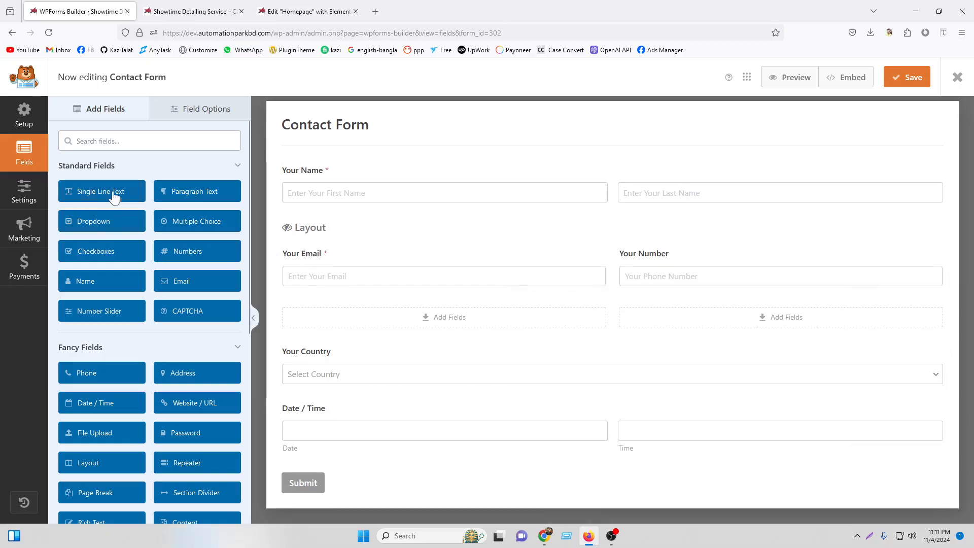
left_click_drag(272, 303, 355, 464)
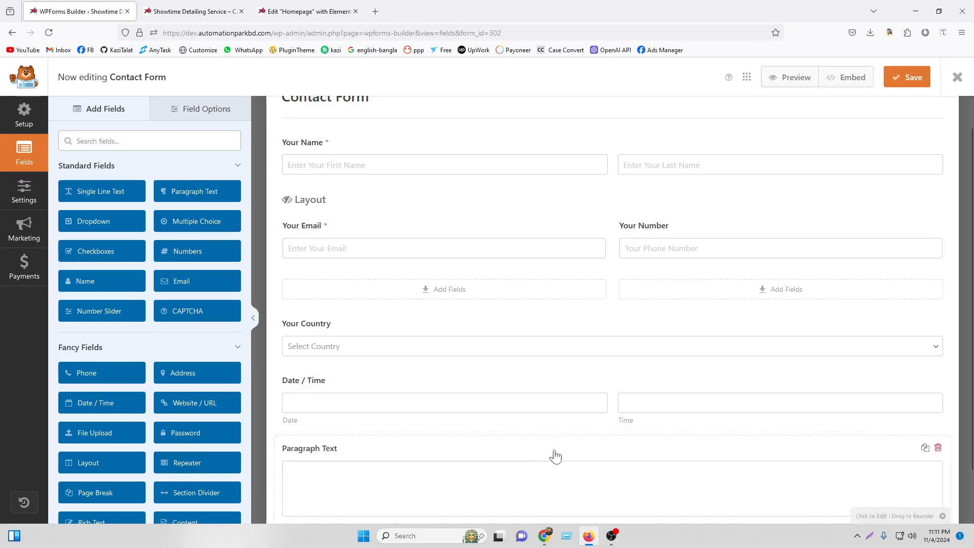
triple_click(86, 192)
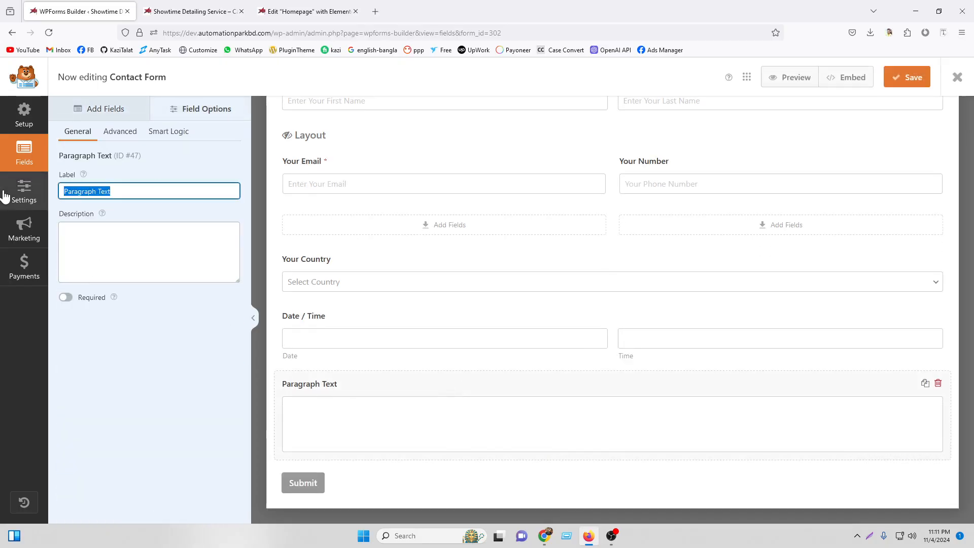
type("Your M")
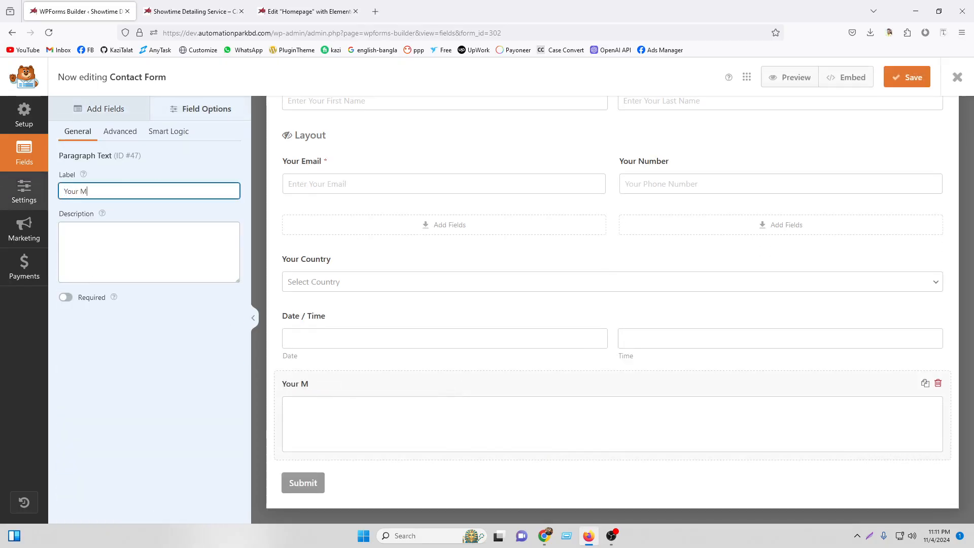
type("essage")
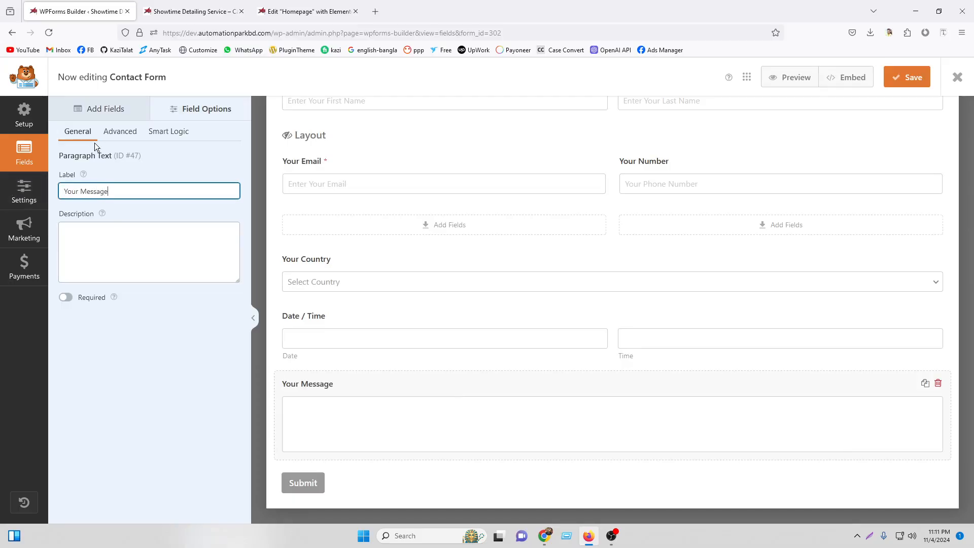
left_click_drag(115, 191, 23, 192)
right_click(86, 189)
left_click(113, 248)
Give it the placeholder 'Enter Your Message' and Small field size, then save the form.
left_click(120, 131)
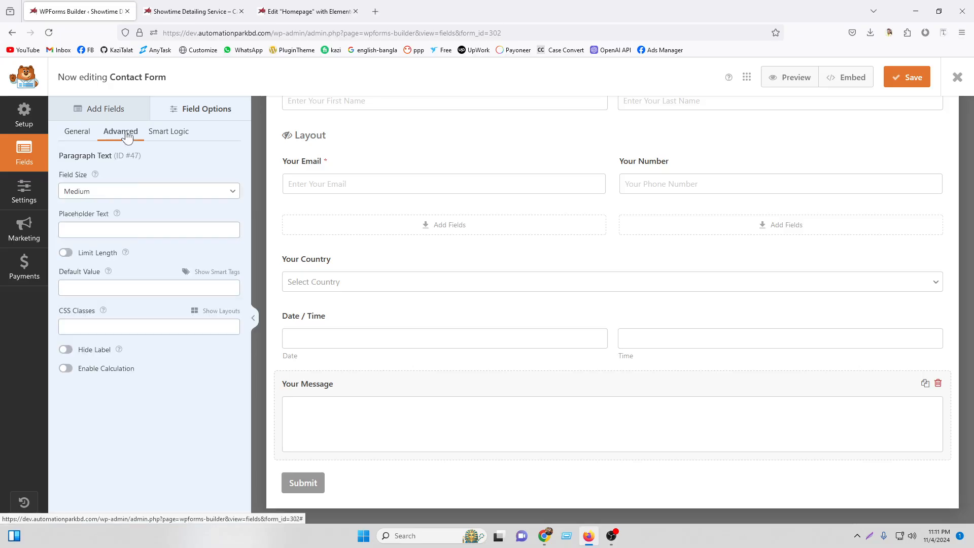
right_click(101, 229)
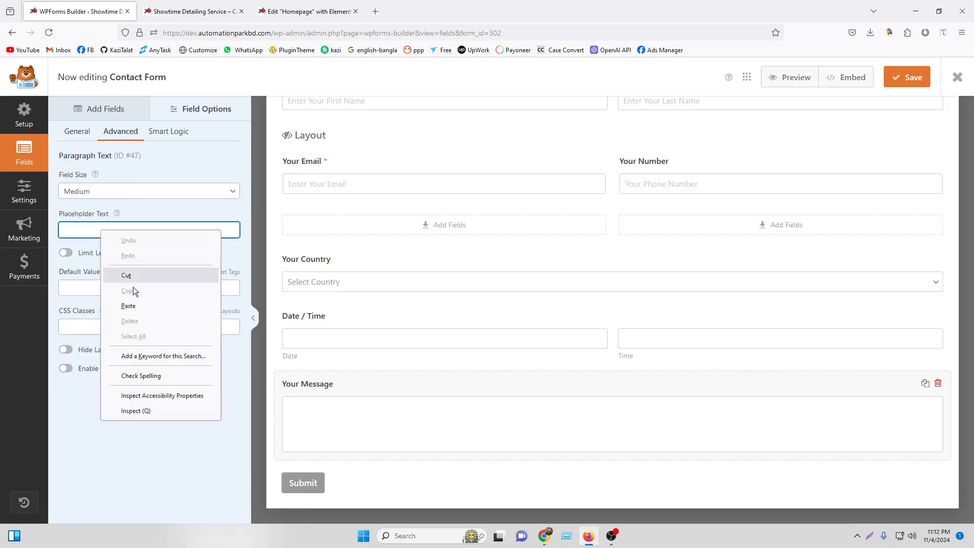
left_click(133, 306)
left_click(66, 227)
type("Enter Your Message")
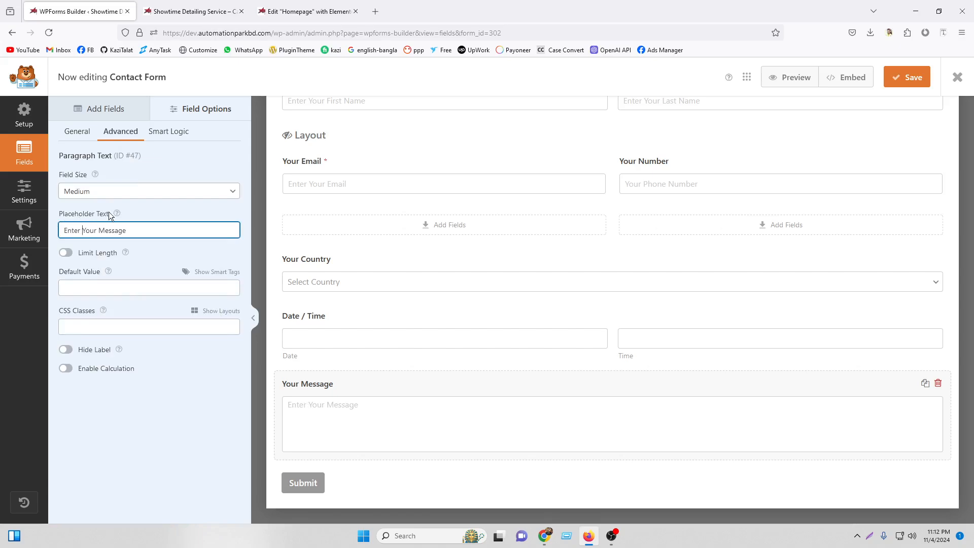
left_click(130, 193)
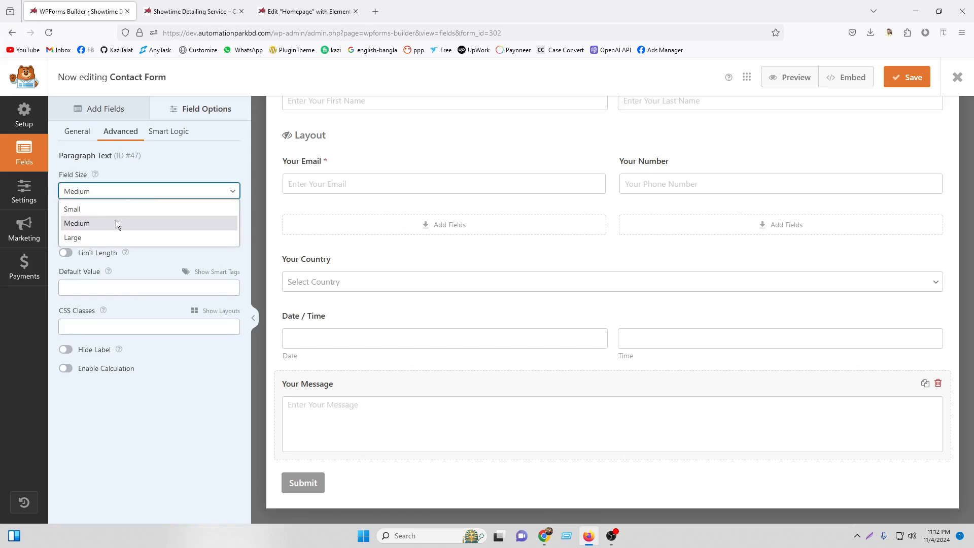
left_click(123, 207)
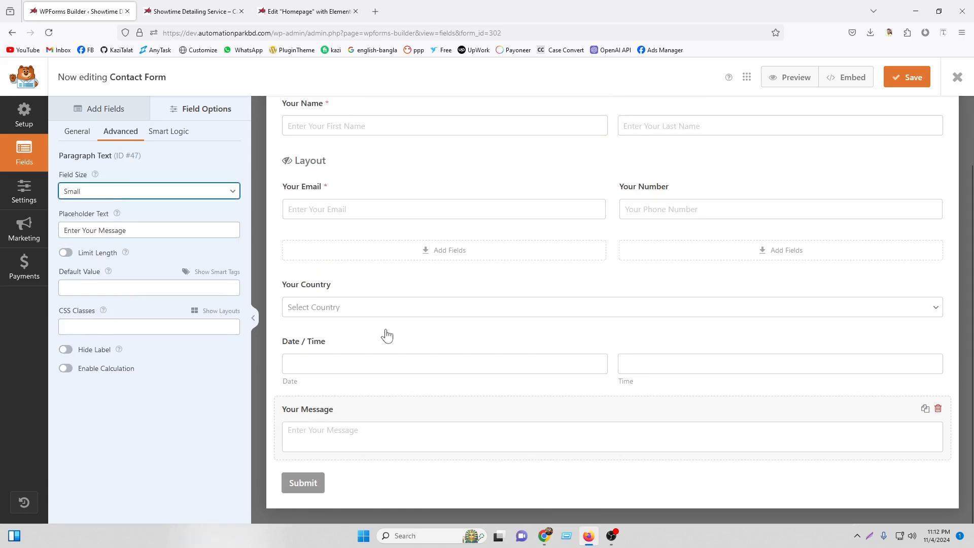
left_click(929, 81)
Reload the live homepage and scroll through the single-page form ending in Your Message and Submit.
left_click(203, 5)
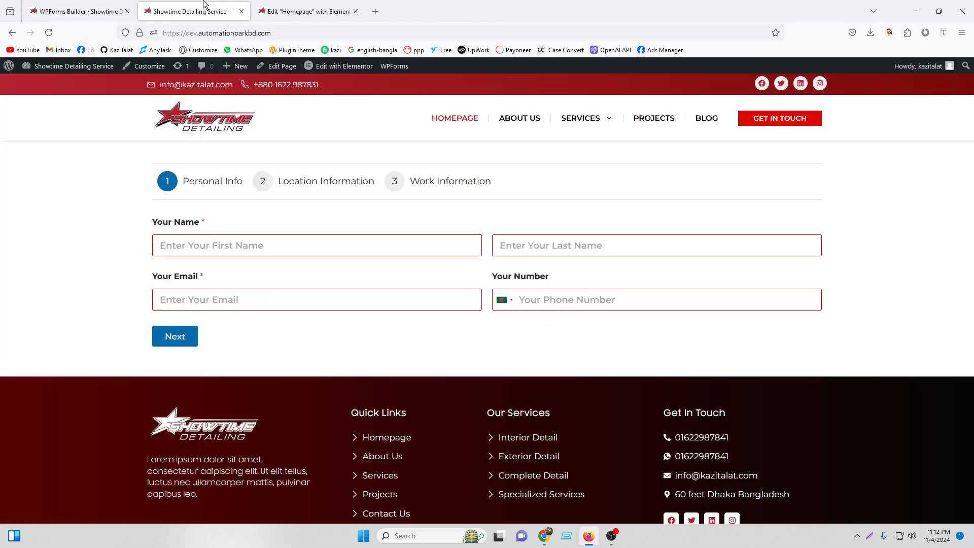
left_click(48, 32)
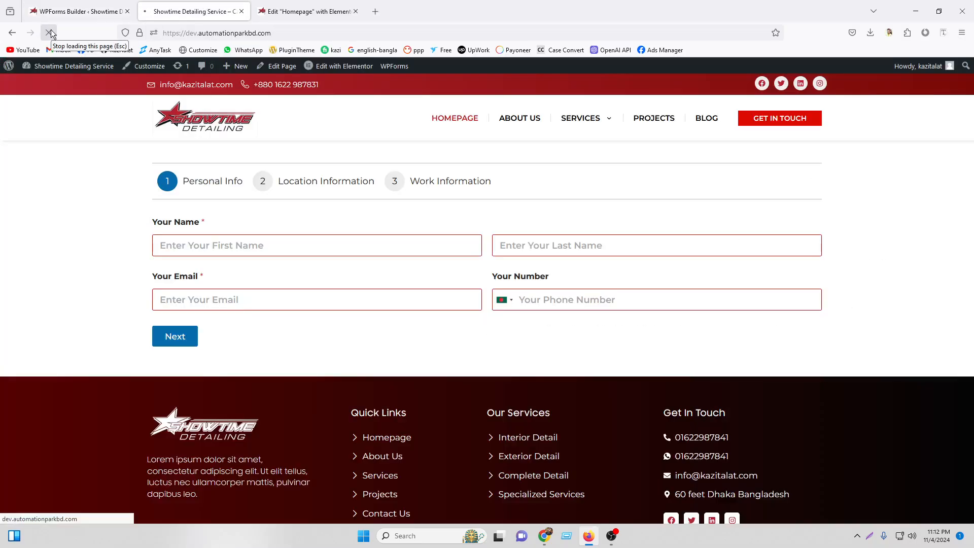
scroll(544, 244, "down", 2)
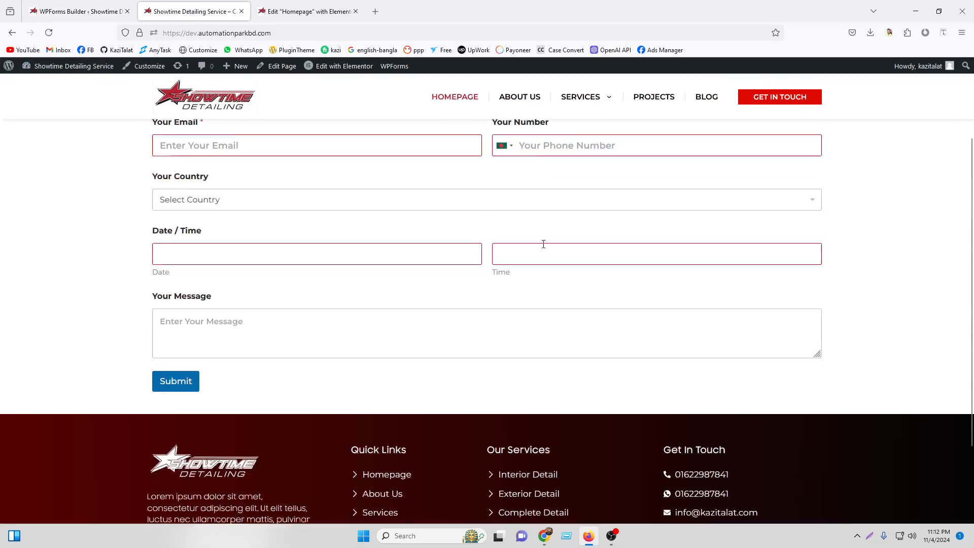
scroll(553, 229, "up", 3)
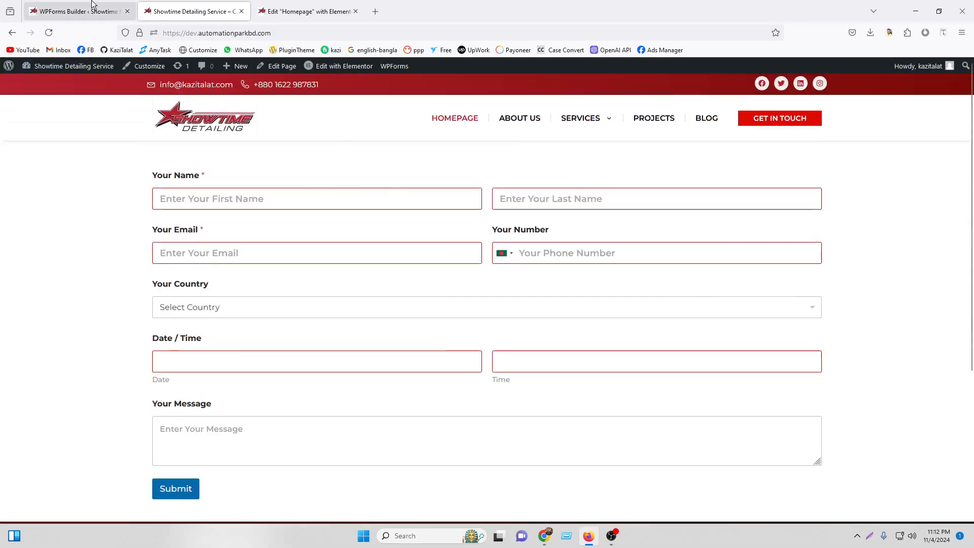
left_click(60, 6)
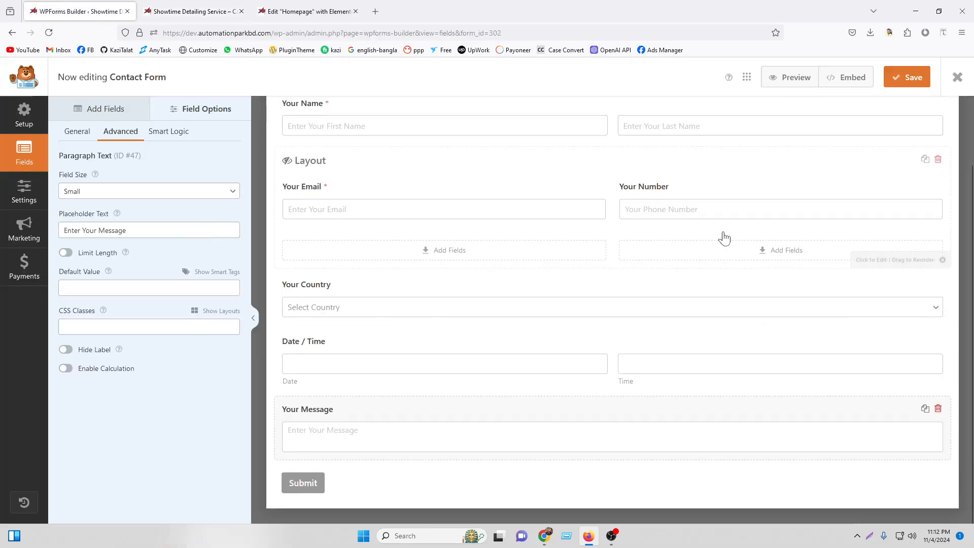
scroll(731, 235, "up", 2)
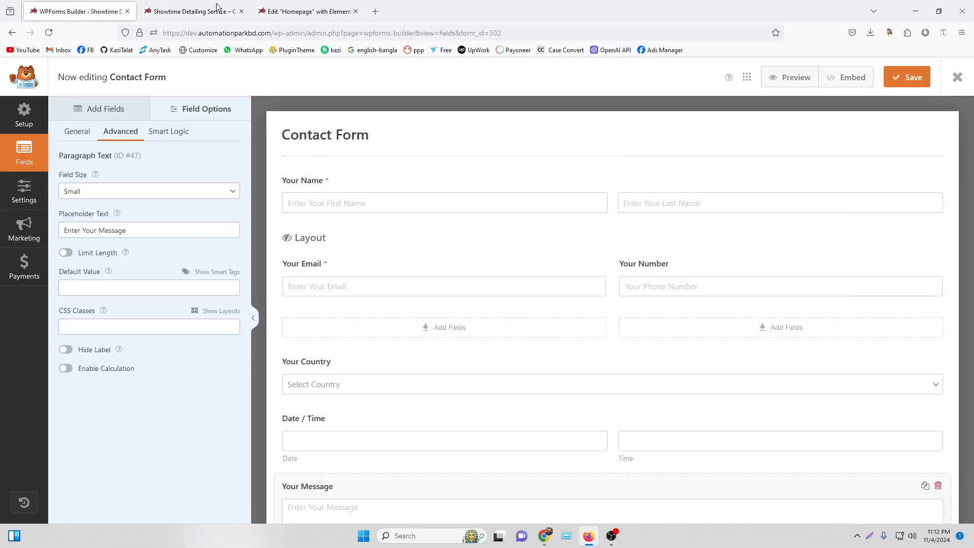
left_click(192, 11)
Add a WPForms widget at the top of the homepage showing Contact Form.
left_click(307, 6)
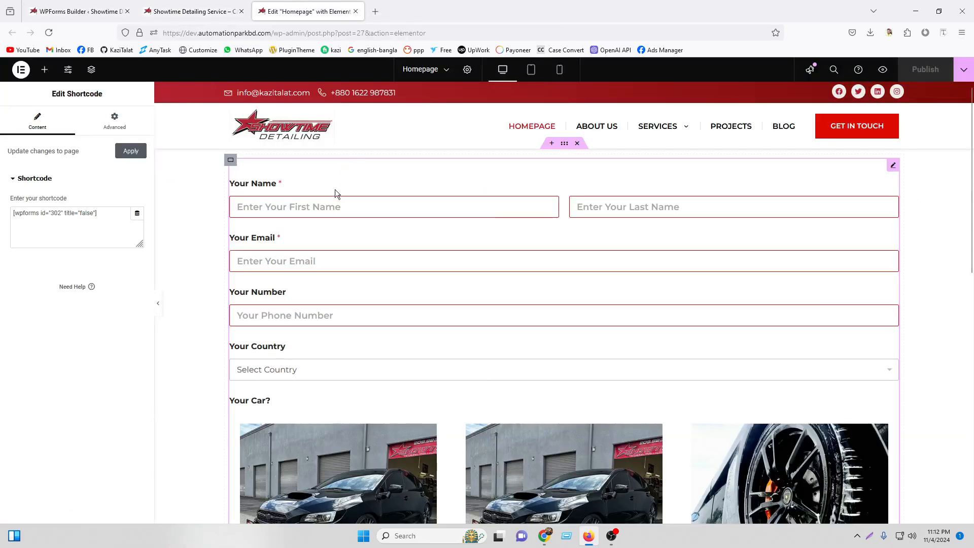
left_click(44, 70)
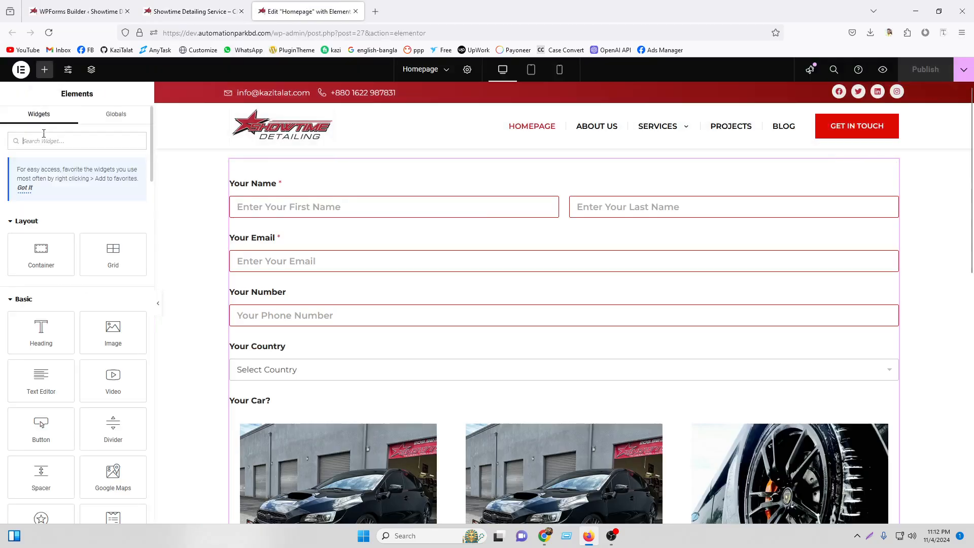
type("wp")
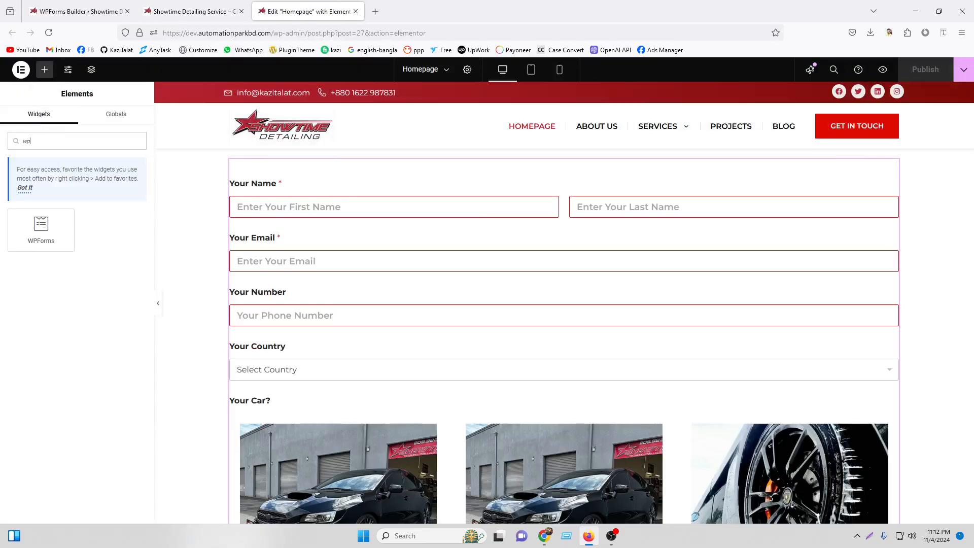
left_click_drag(42, 228, 492, 202)
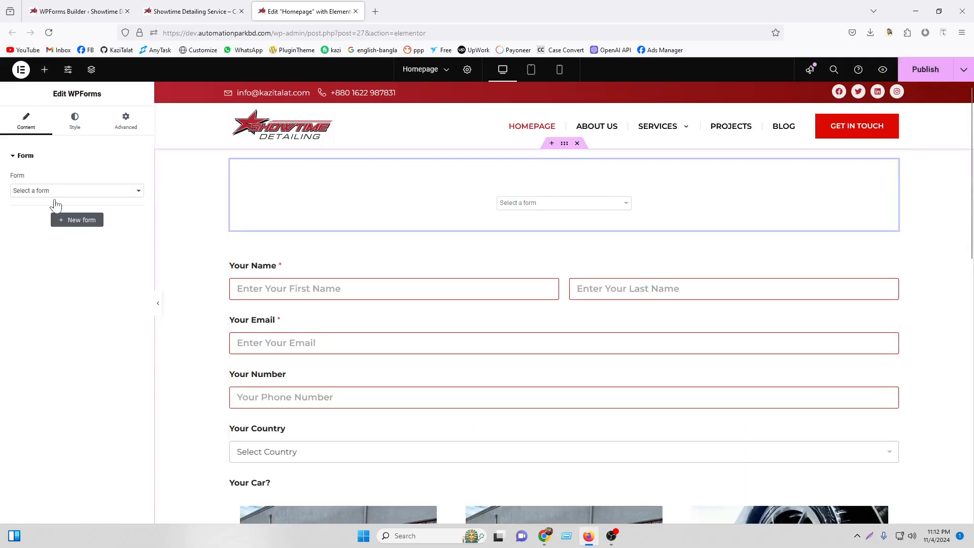
left_click(61, 192)
left_click(51, 216)
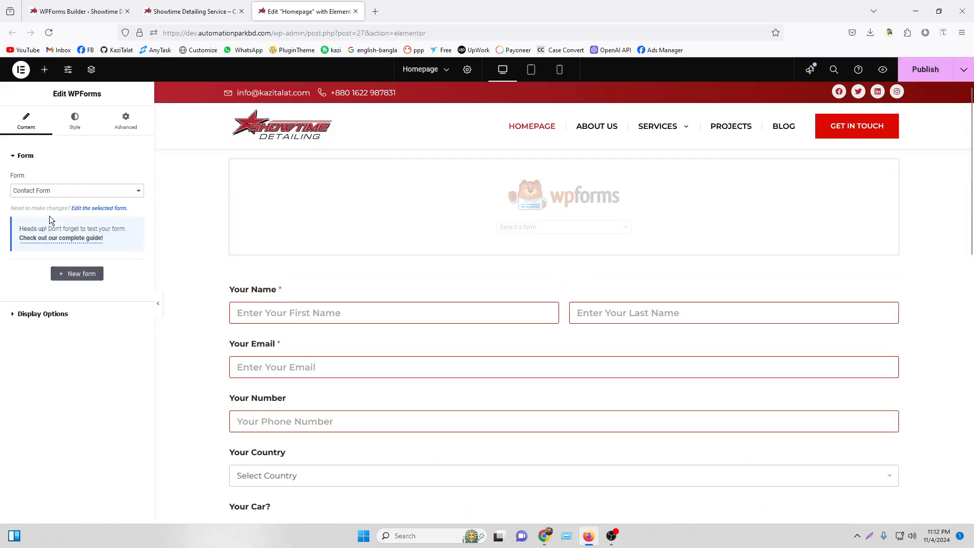
Delete the old embedded form section and expand the widget's Display Options.
scroll(602, 285, "down", 5)
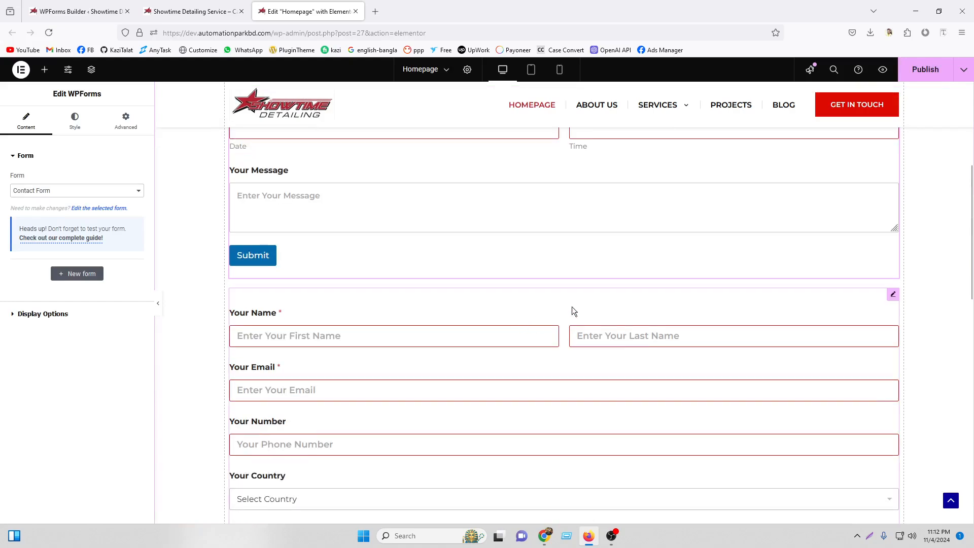
right_click(573, 311)
left_click(594, 509)
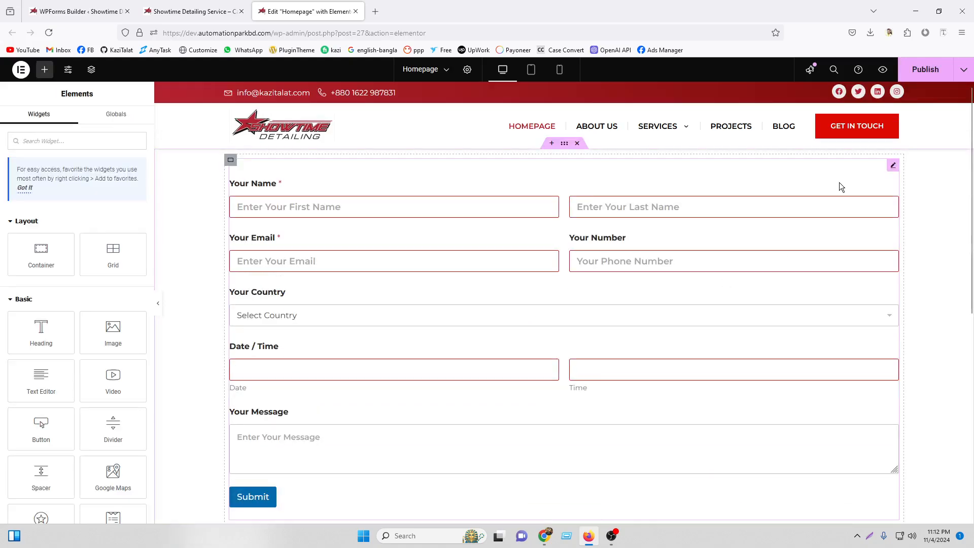
left_click(894, 169)
left_click(78, 311)
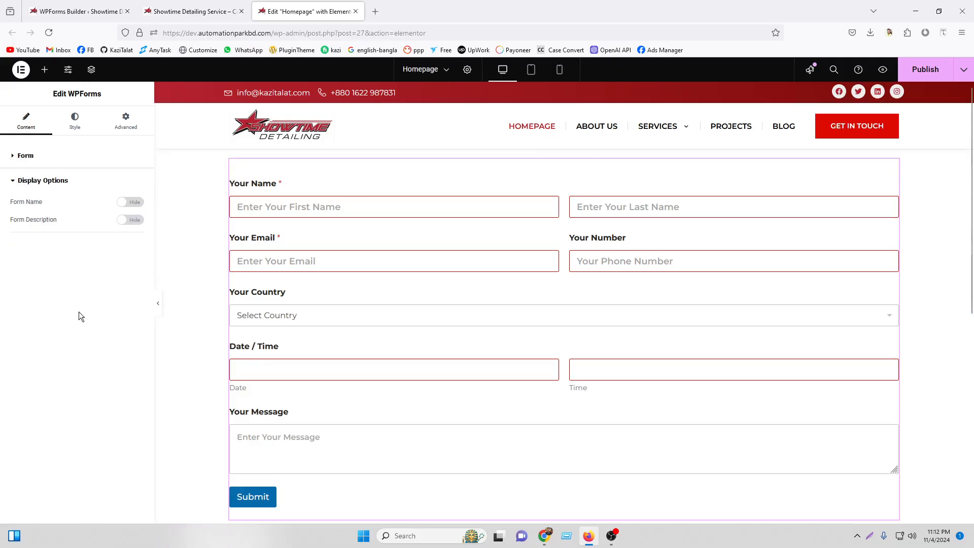
Hide the form name, then try Large and Small field sizes before settling on Medium.
double_click(136, 202)
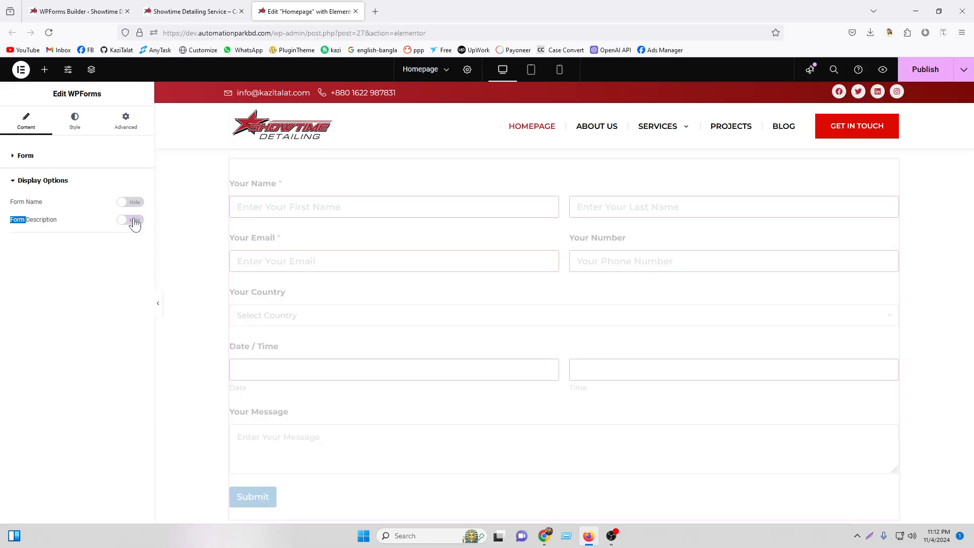
left_click(80, 123)
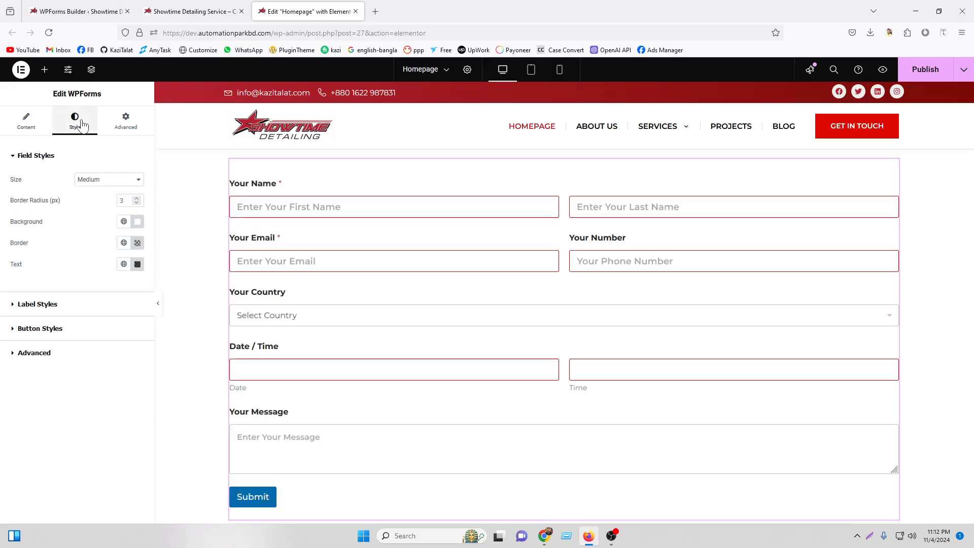
left_click(93, 180)
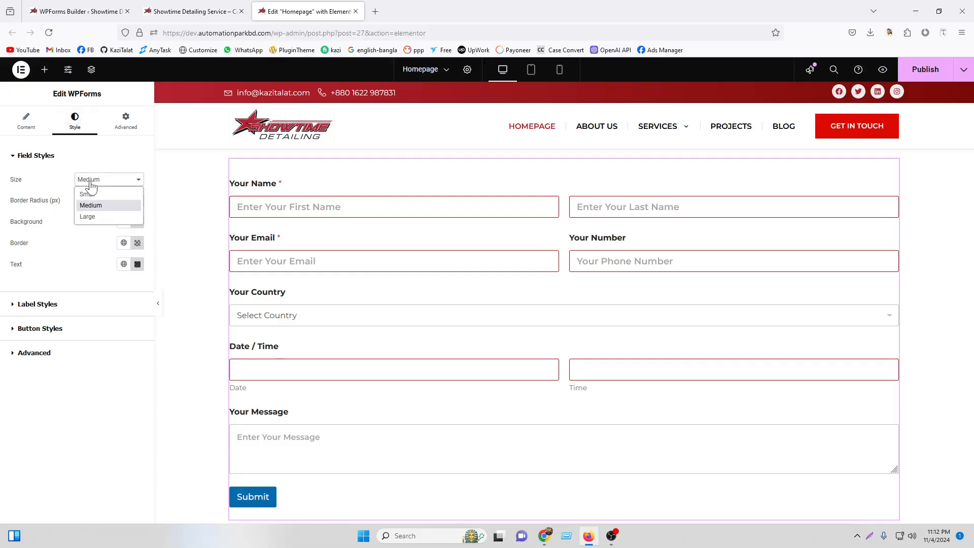
left_click(93, 212)
left_click(98, 180)
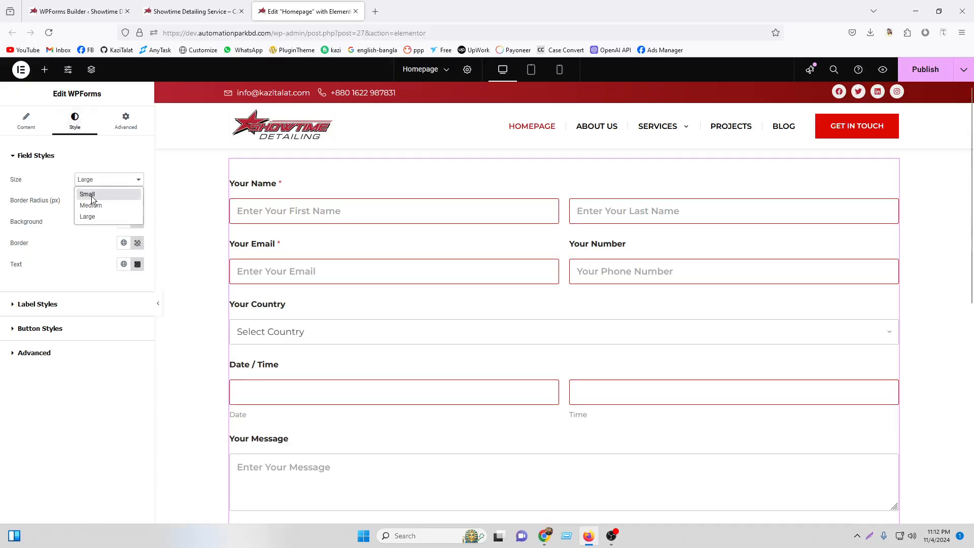
left_click(92, 194)
left_click(98, 180)
left_click(98, 205)
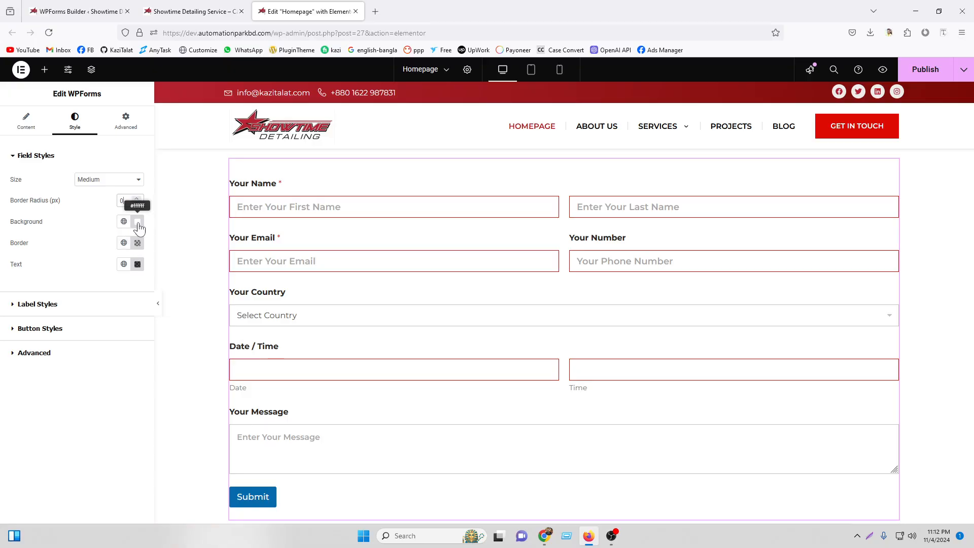
Set the form fields' border colour to nearly opaque black, #000000E3.
left_click(137, 243)
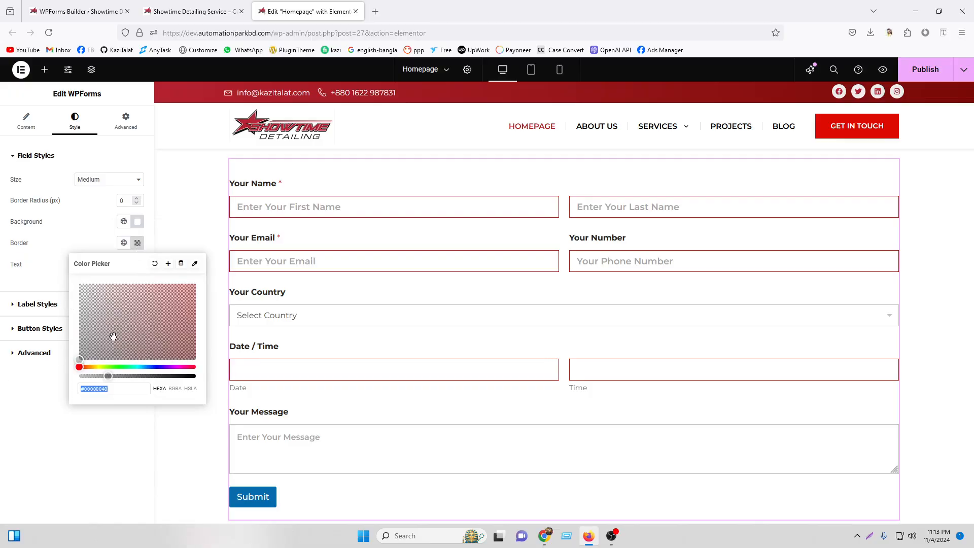
key("ctrl+c")
left_click_drag(138, 380, 183, 389)
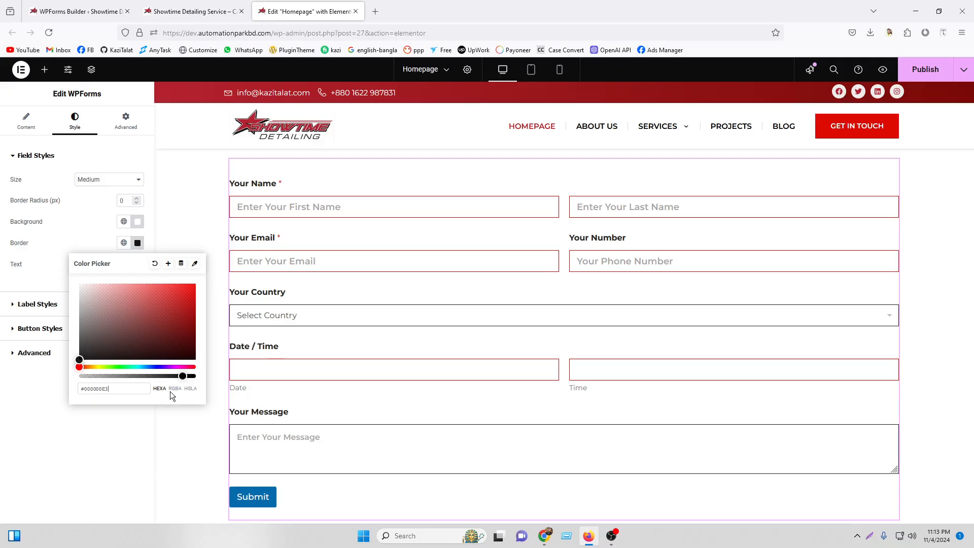
left_click(130, 429)
Review the field text, label, button and advanced style settings, keeping label size Medium.
left_click(138, 264)
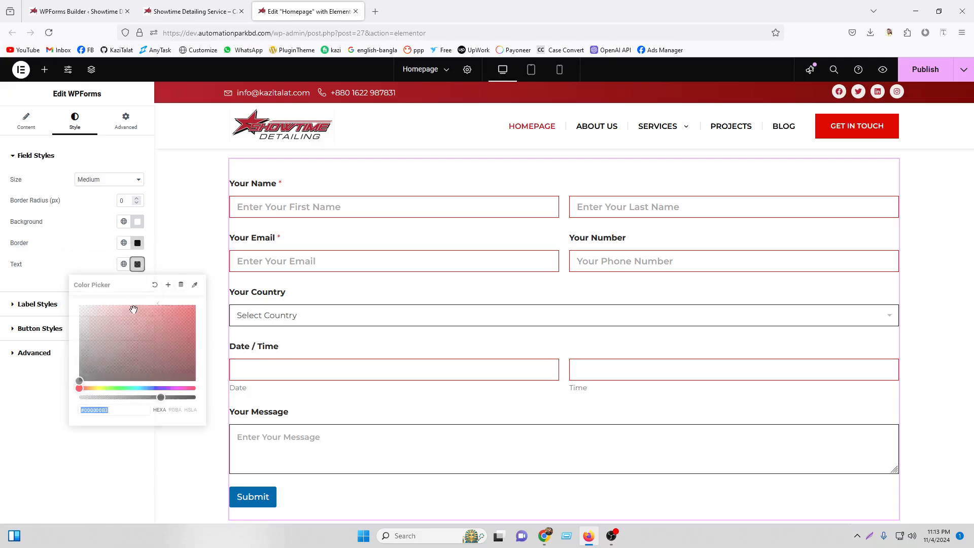
left_click(3, 410)
left_click(50, 304)
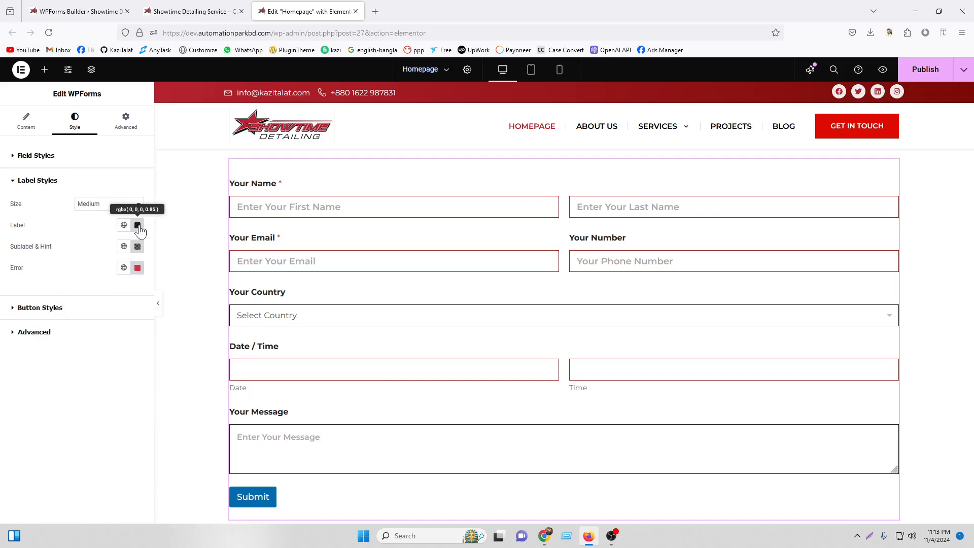
left_click(122, 205)
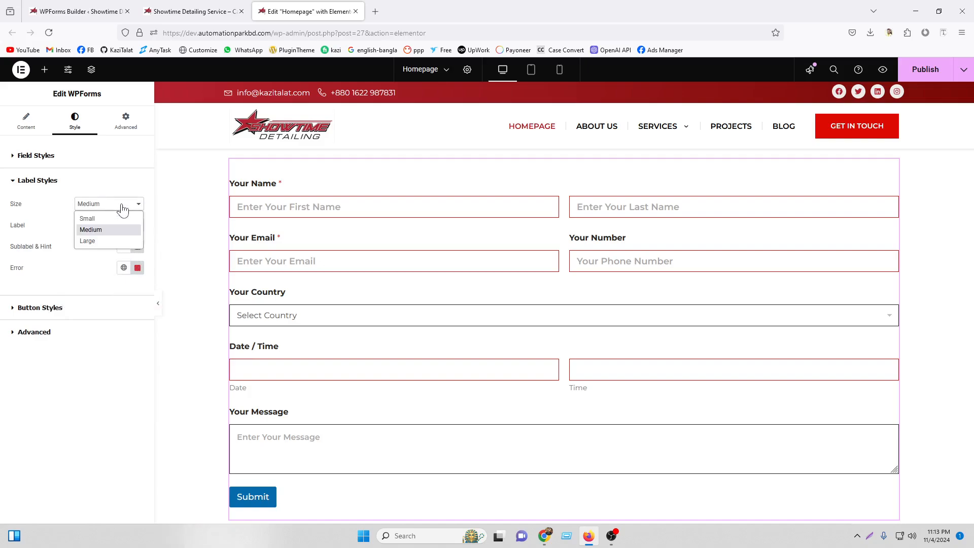
left_click(122, 205)
left_click(40, 308)
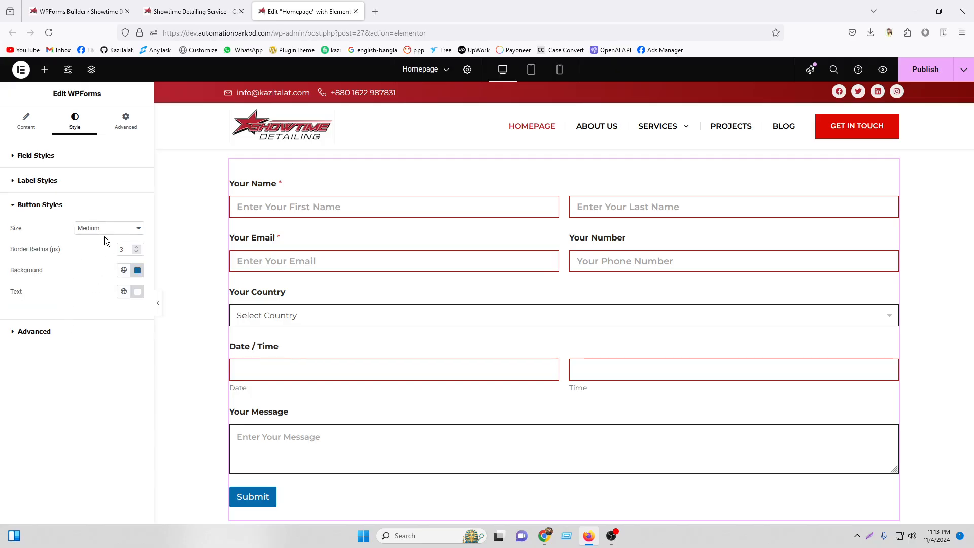
left_click(86, 330)
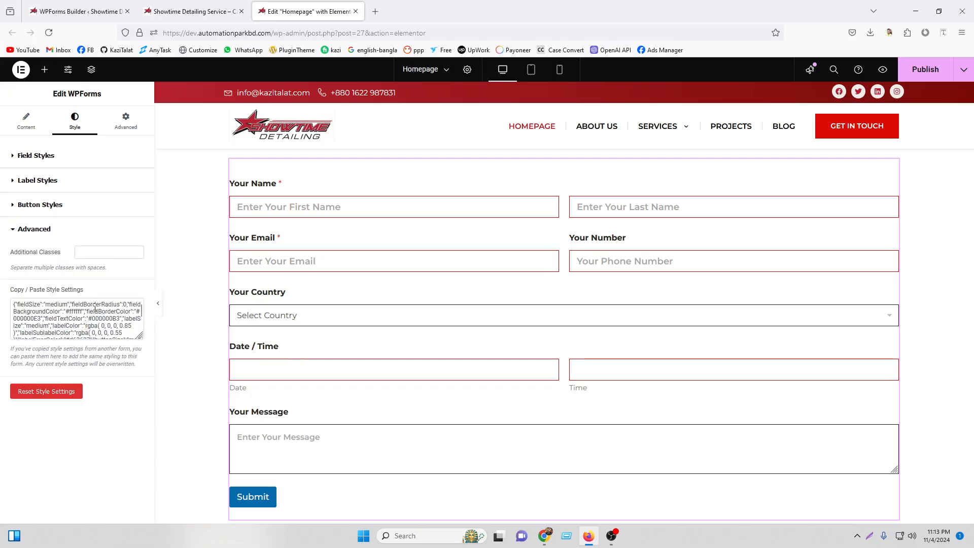
scroll(95, 308, "down", 2)
left_click_drag(140, 336, 140, 385)
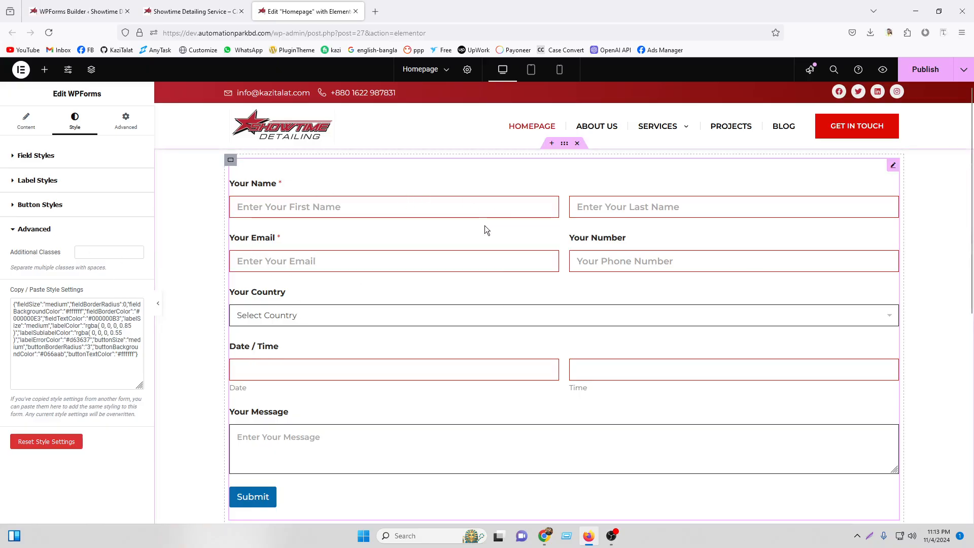
left_click(53, 206)
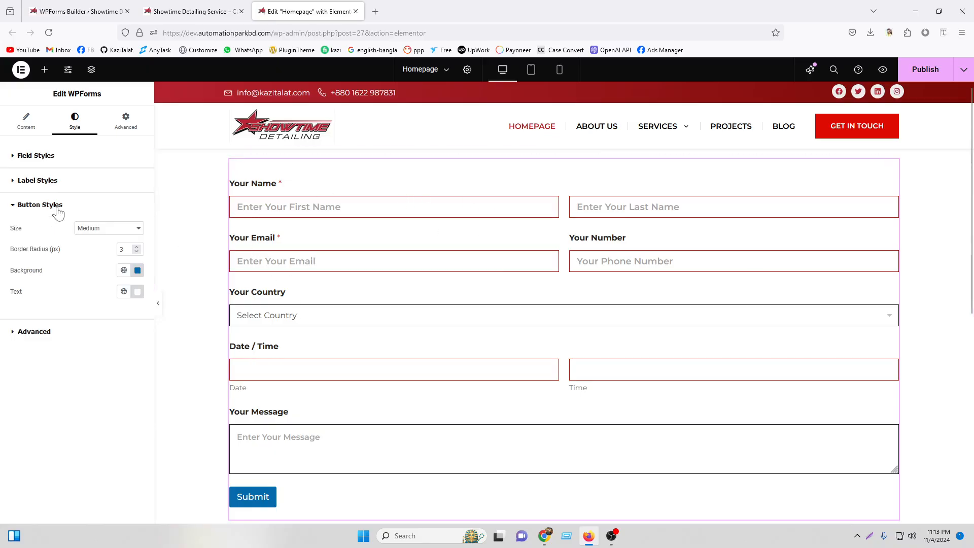
left_click(57, 182)
Publish the homepage and go to the Installed Plugins page in WordPress admin.
left_click(925, 69)
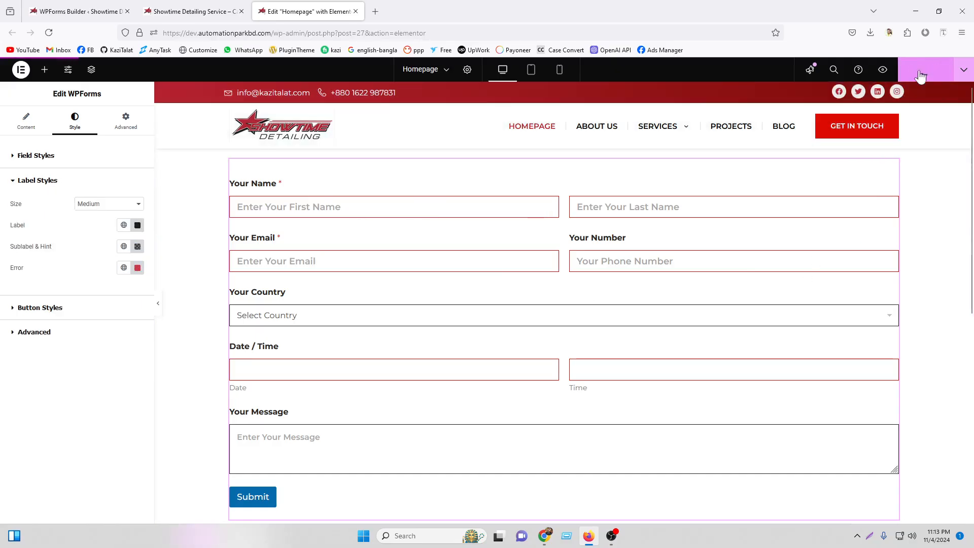
left_click(154, 13)
mouse_move(47, 68)
left_click(39, 84)
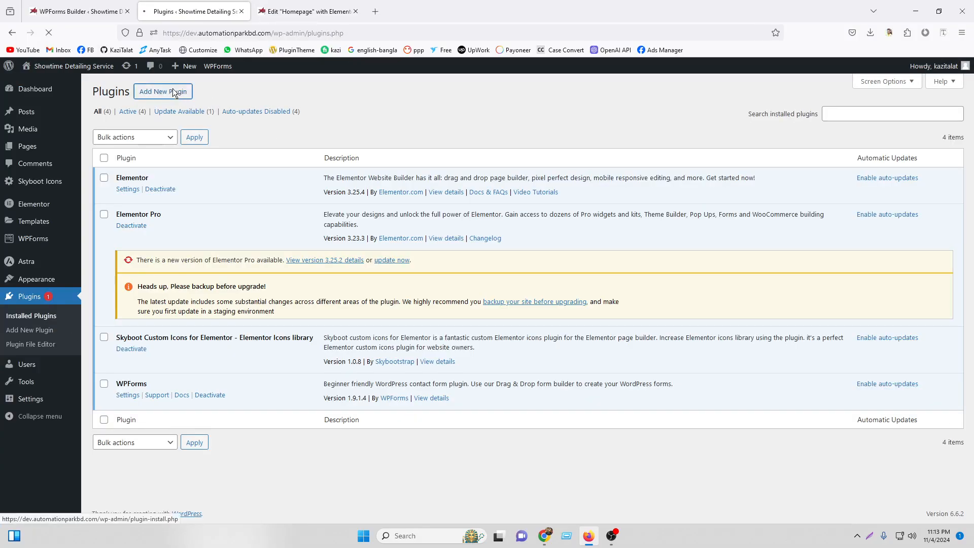
Search new plugins for 'essential' and bring up link options on Essential Addons for Elementor.
left_click(173, 91)
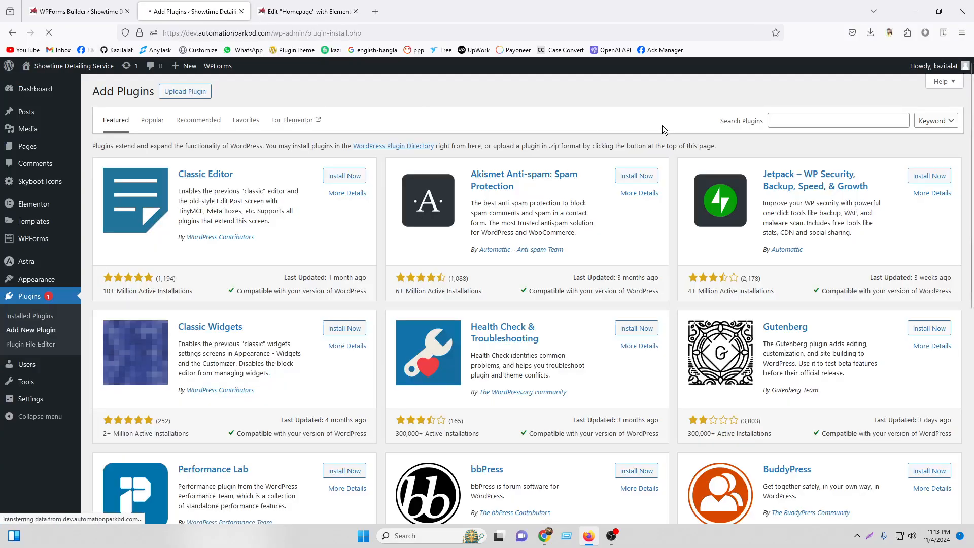
left_click(802, 119)
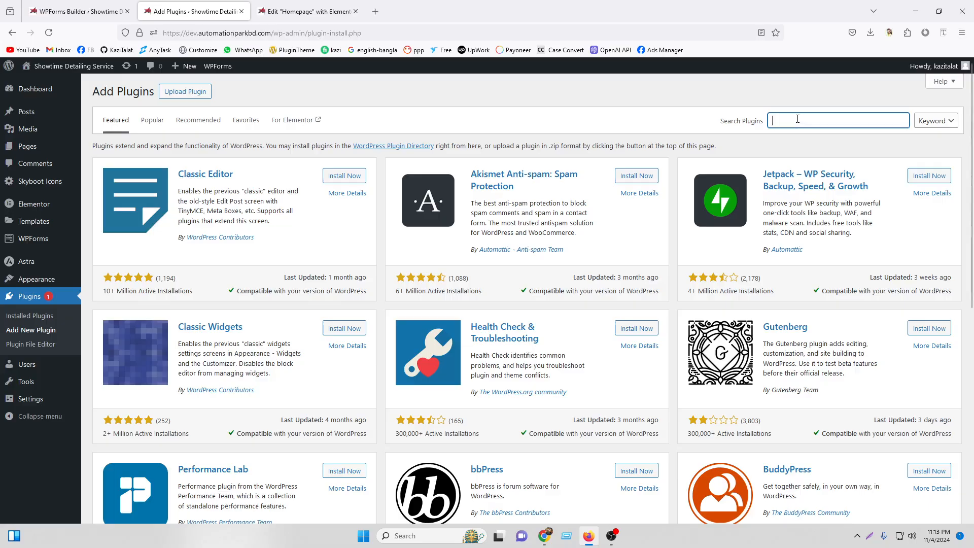
type("essential")
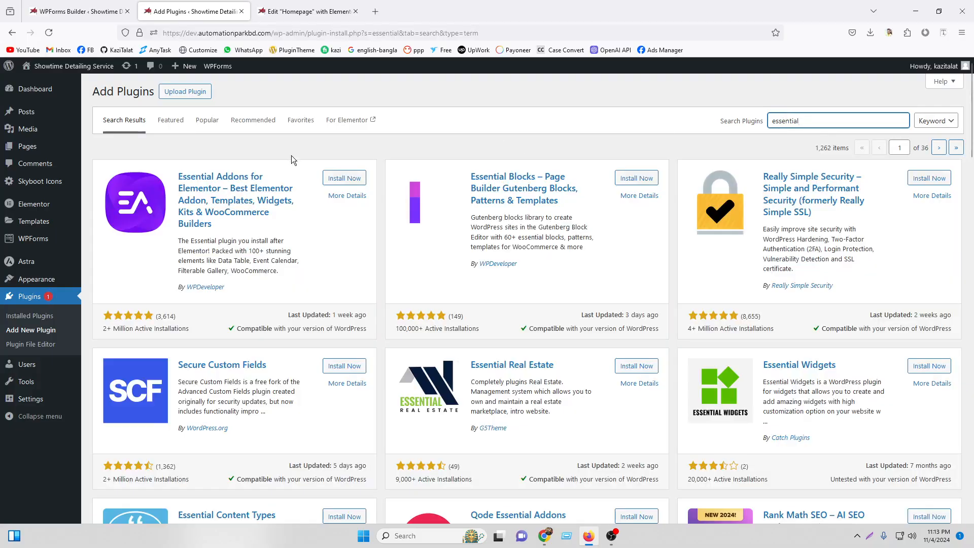
right_click(212, 188)
Open Essential Addons for Elementor's details in a new tab, read through them, then return to the results.
left_click(239, 198)
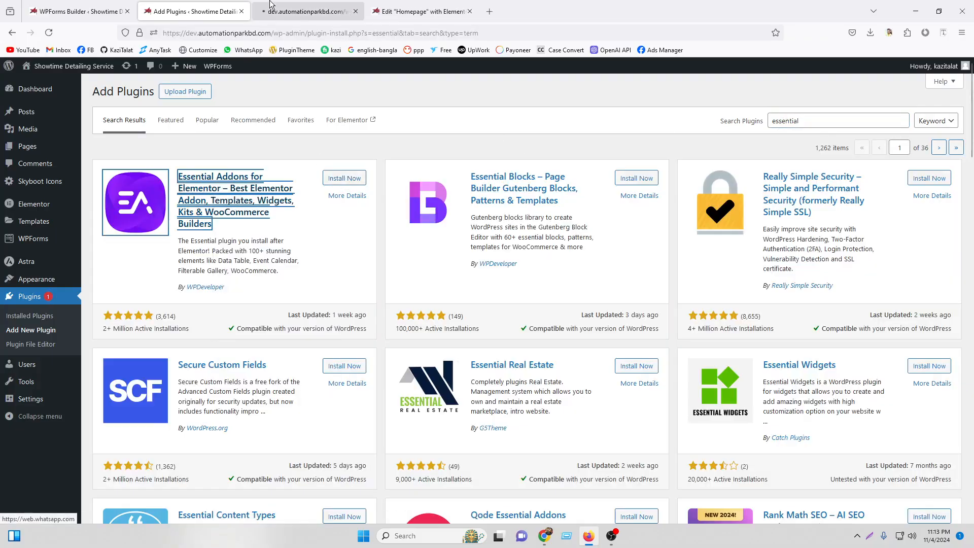
left_click(278, 6)
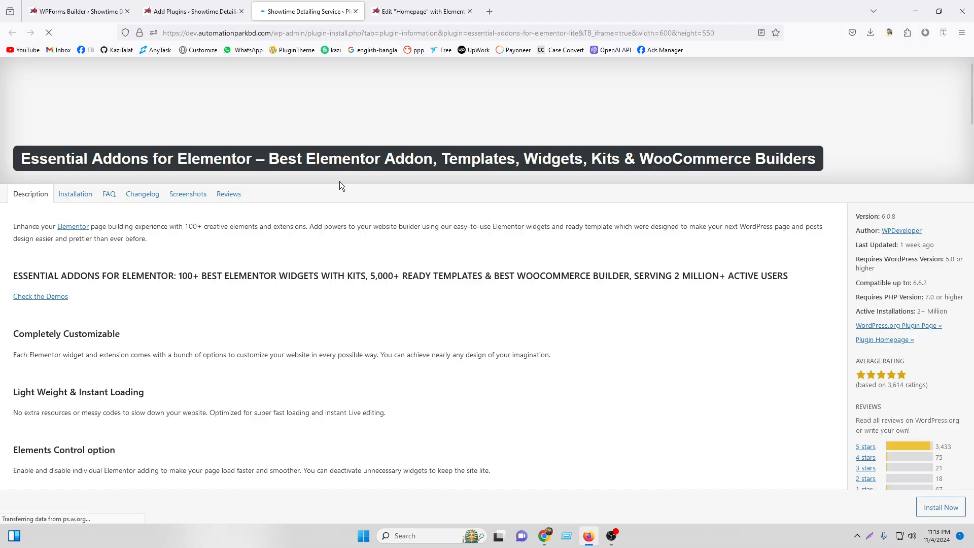
scroll(286, 314, "down", 15)
scroll(286, 314, "down", 7)
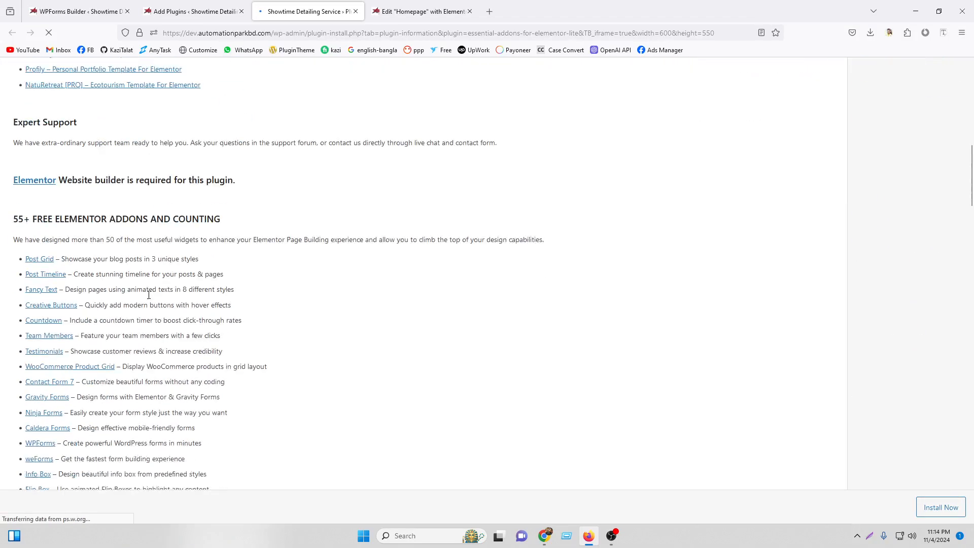
scroll(62, 258, "down", 7)
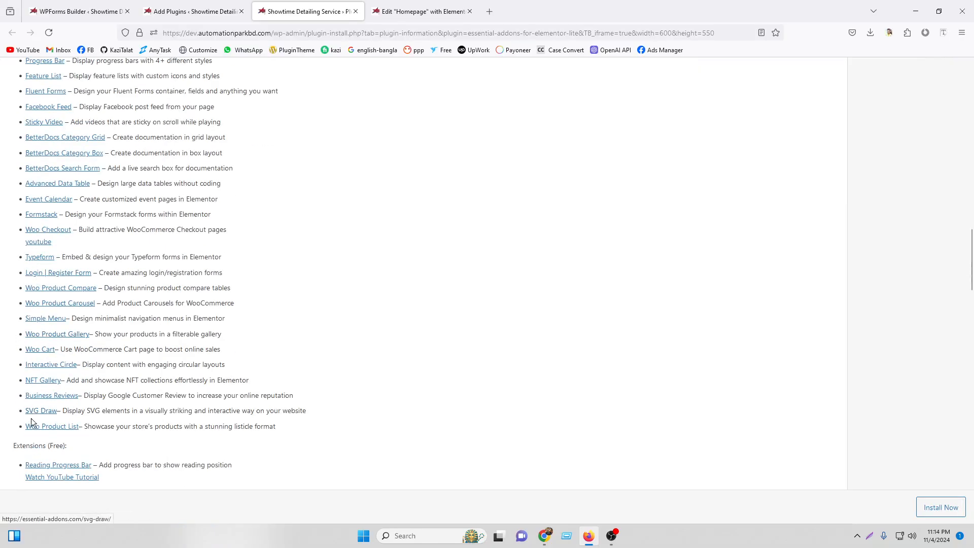
scroll(31, 421, "down", 10)
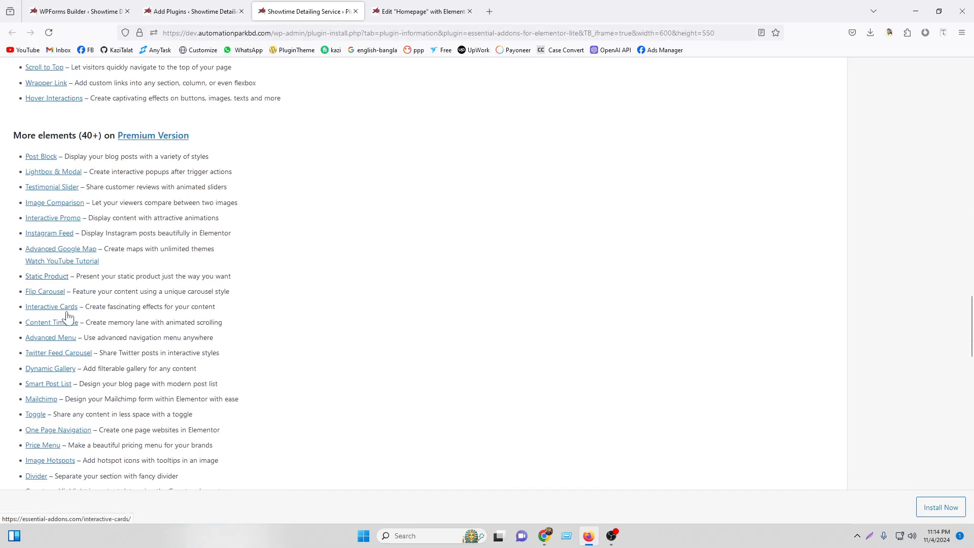
scroll(68, 316, "down", 2)
scroll(66, 320, "up", 5)
scroll(34, 260, "down", 3)
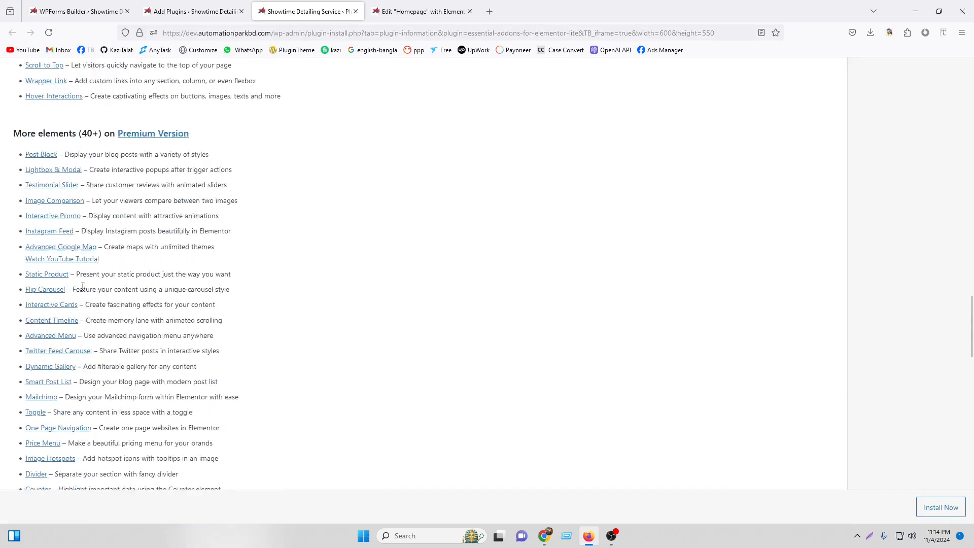
scroll(107, 261, "up", 7)
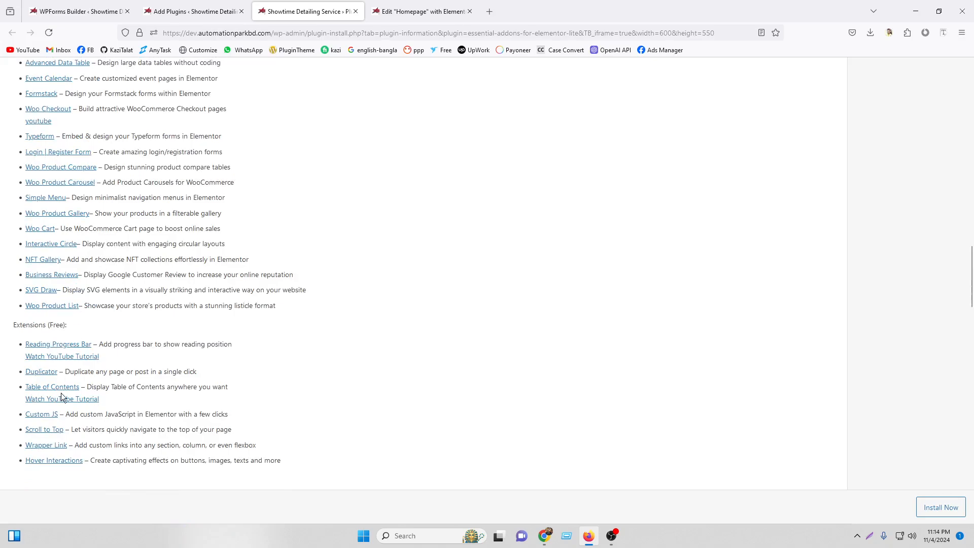
scroll(51, 355, "up", 3)
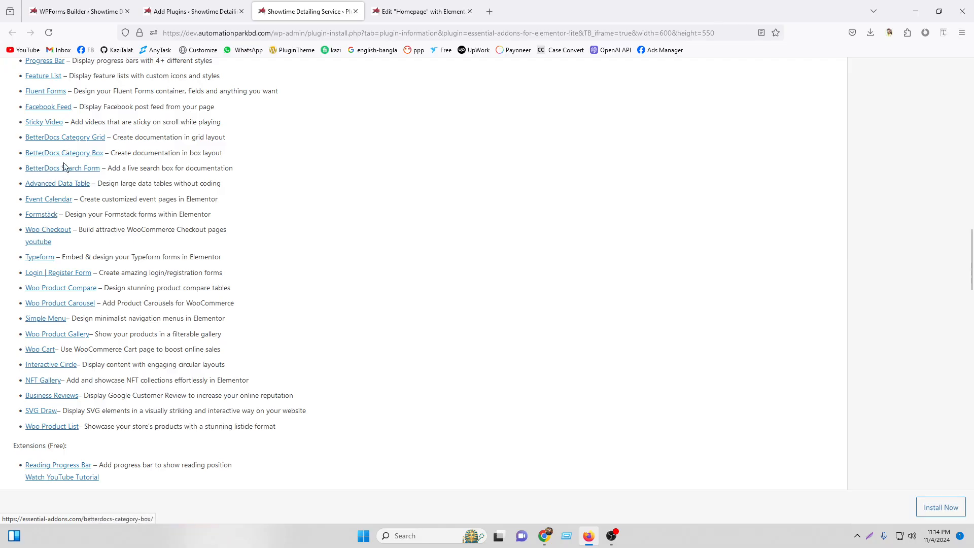
scroll(61, 239, "up", 6)
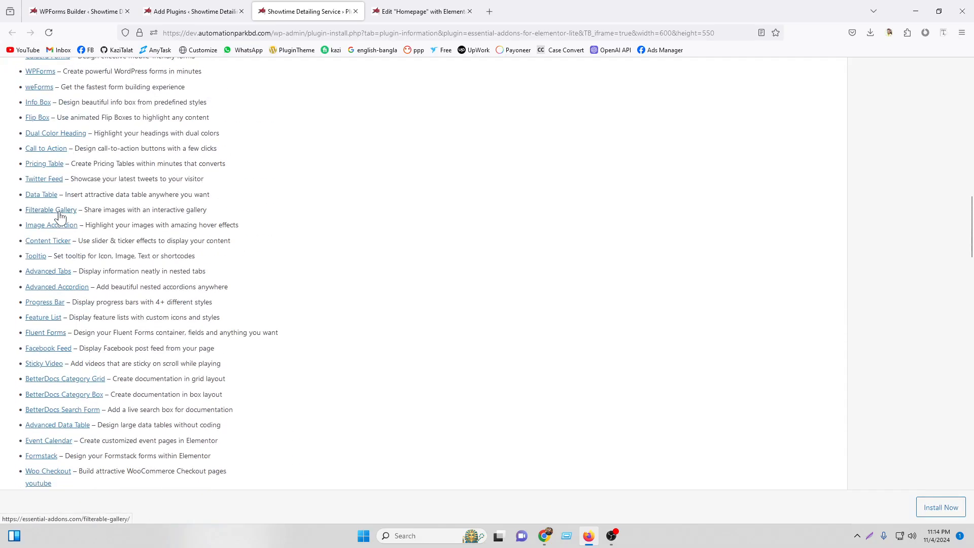
scroll(59, 217, "up", 6)
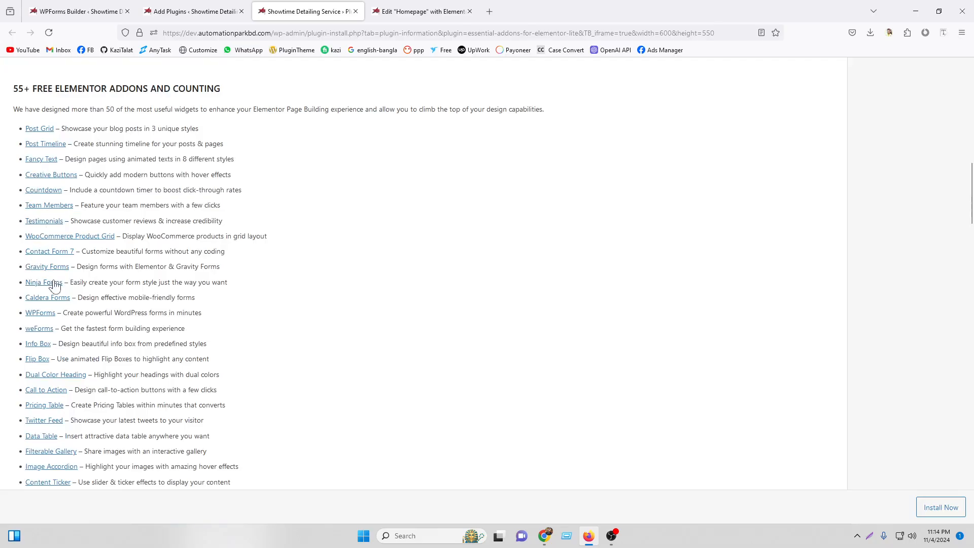
left_click(193, 11)
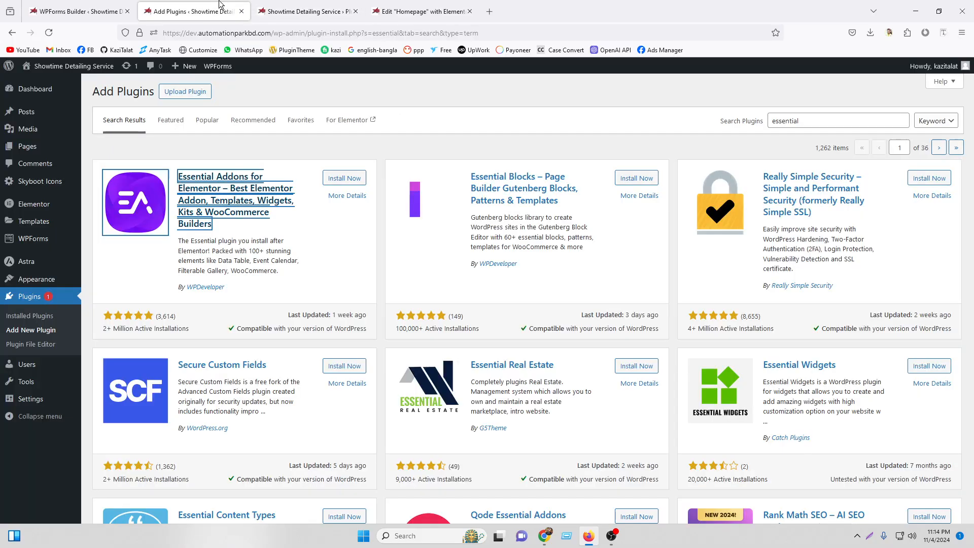
Install and activate Essential Addons for Elementor from its search result card.
left_click(328, 180)
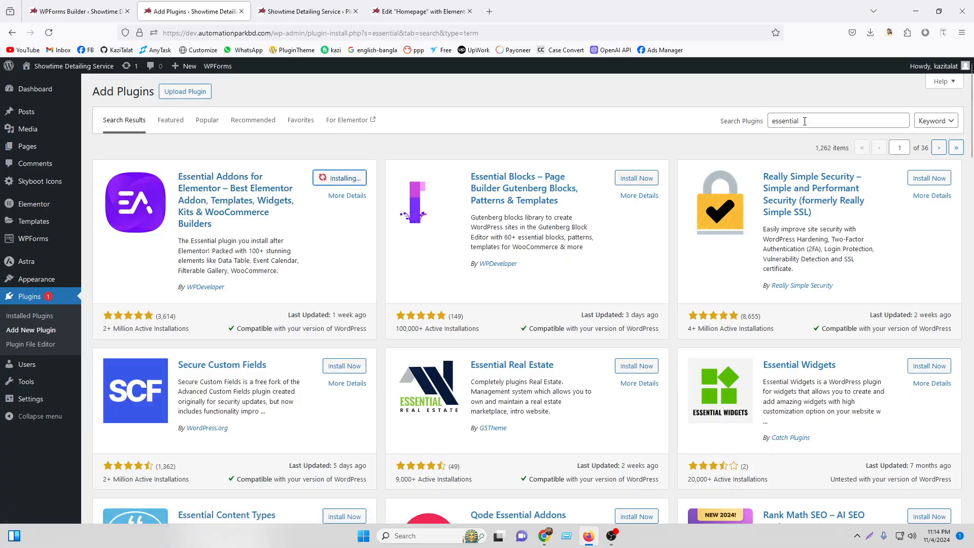
scroll(586, 215, "down", 3)
scroll(358, 203, "up", 3)
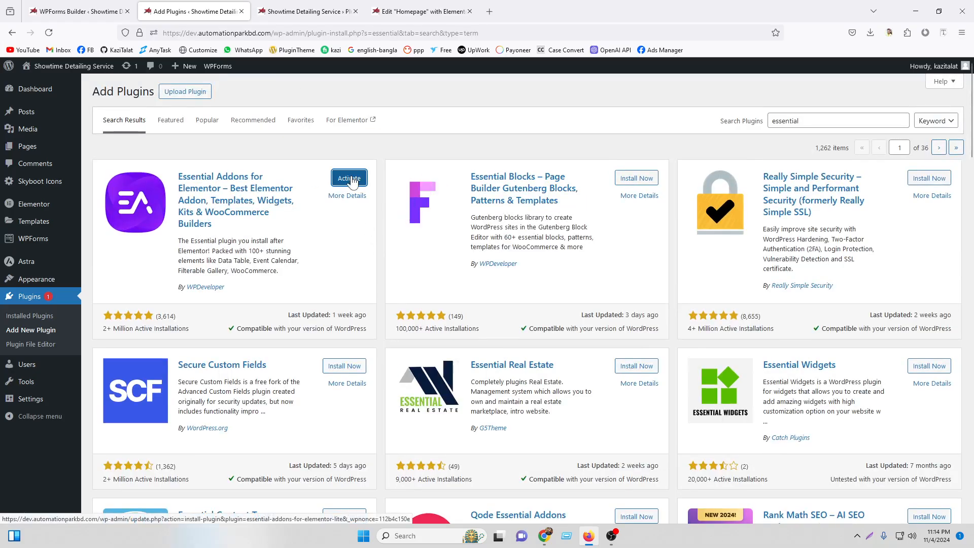
left_click(350, 179)
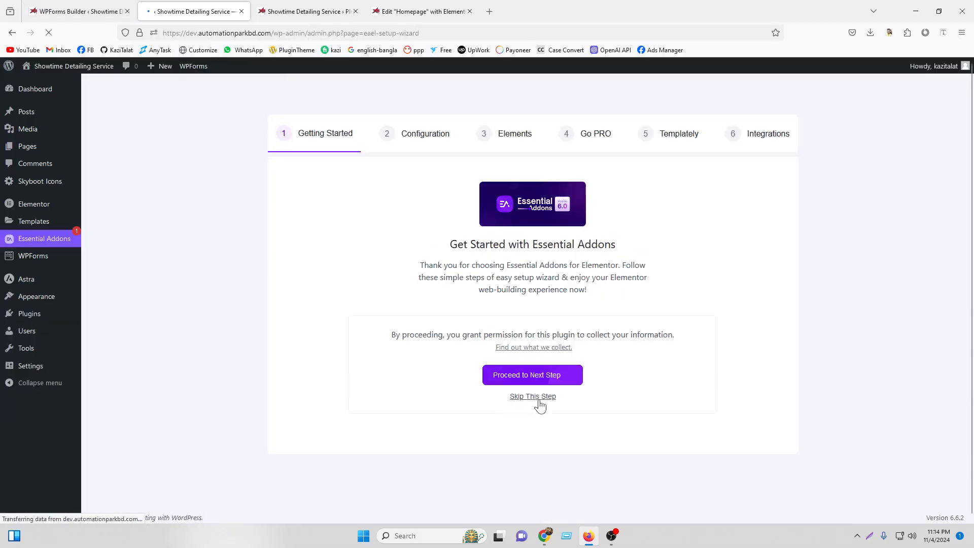
Skip the wizard's data-sharing step and move on to the elements selection, glancing at the demo list.
left_click(539, 400)
left_click(779, 480)
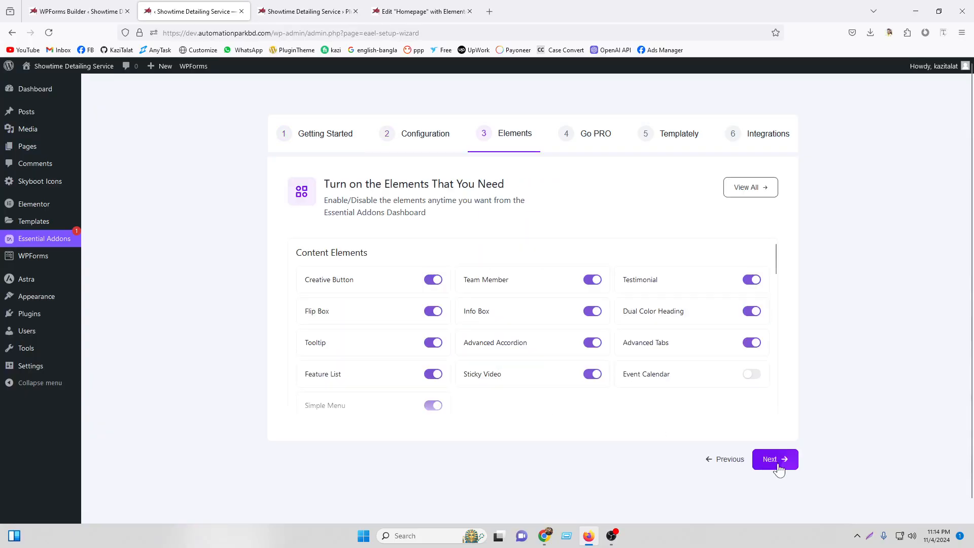
left_click(751, 188)
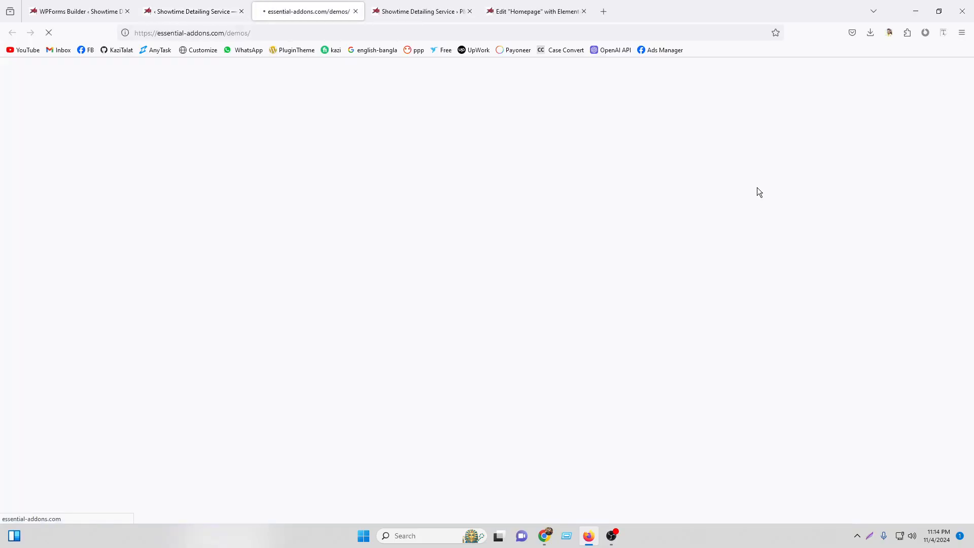
left_click(223, 10)
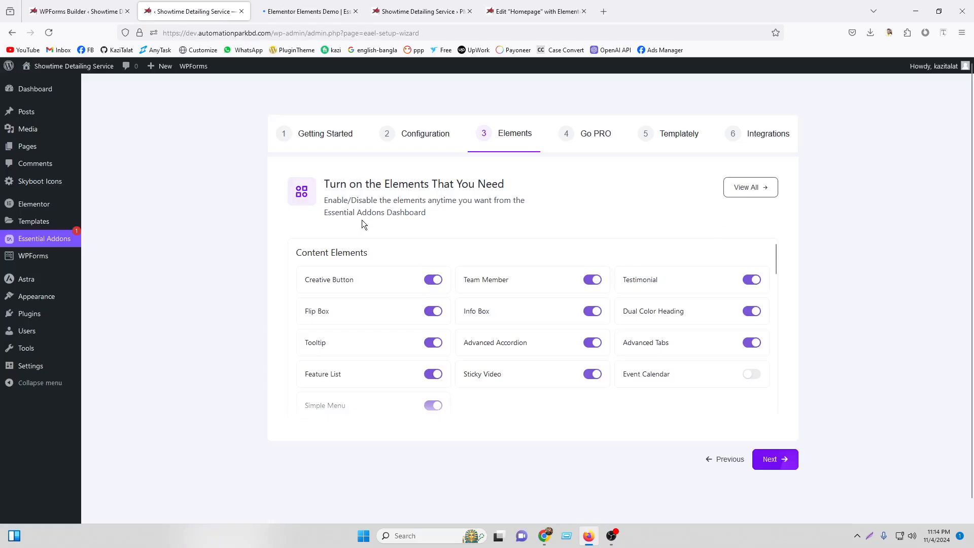
scroll(495, 299, "down", 10)
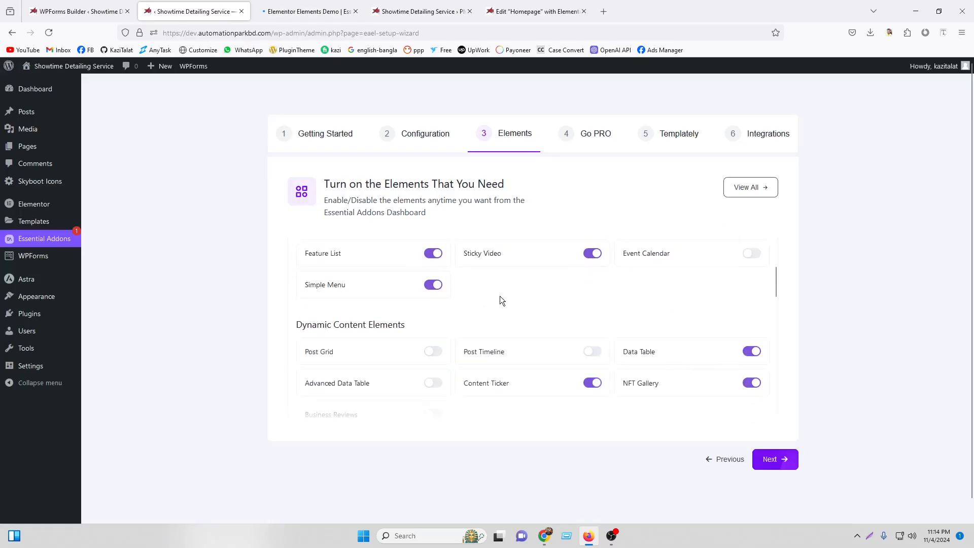
scroll(489, 299, "up", 8)
scroll(487, 291, "up", 2)
Turn off the Creative Button, Flip Box and Tooltip elements and enable the WPForms element.
left_click(433, 280)
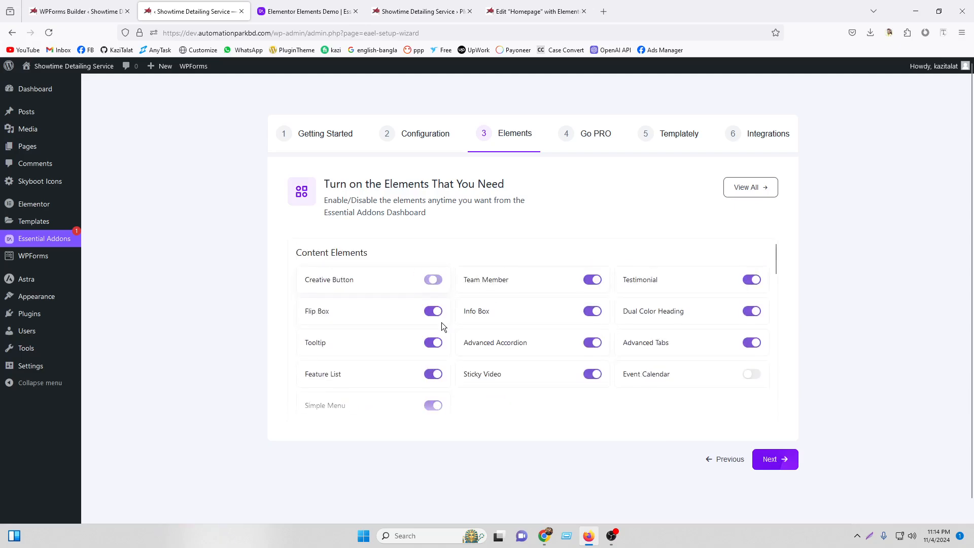
left_click(434, 311)
left_click(435, 344)
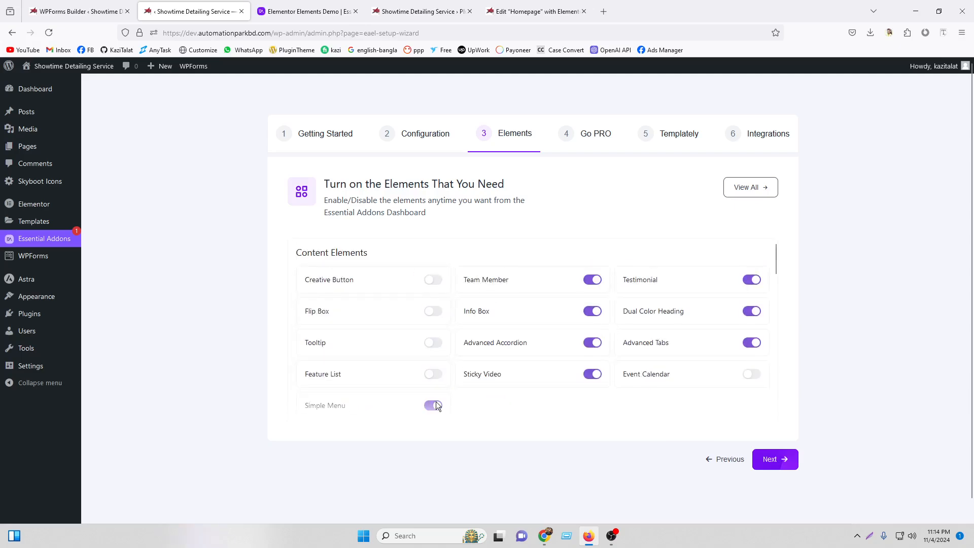
scroll(583, 285, "down", 5)
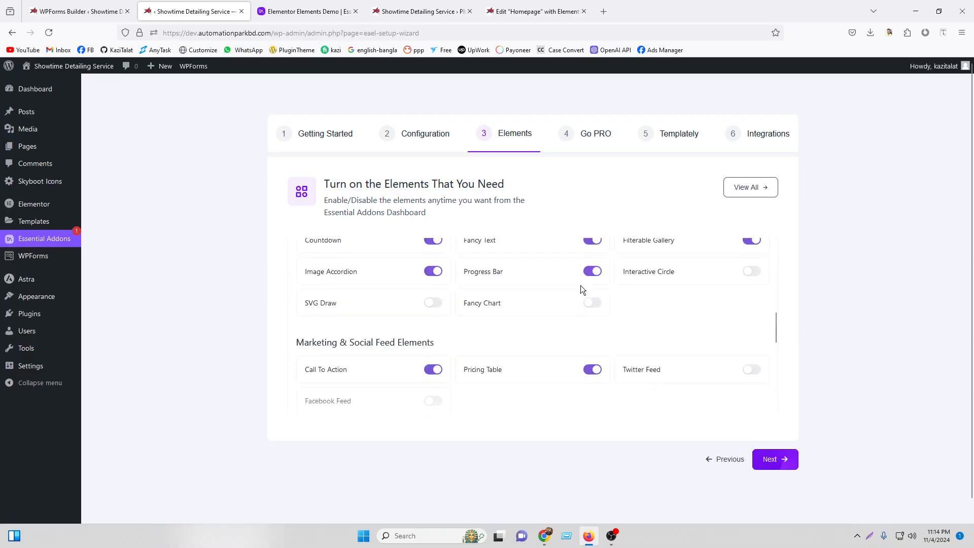
scroll(488, 315, "down", 3)
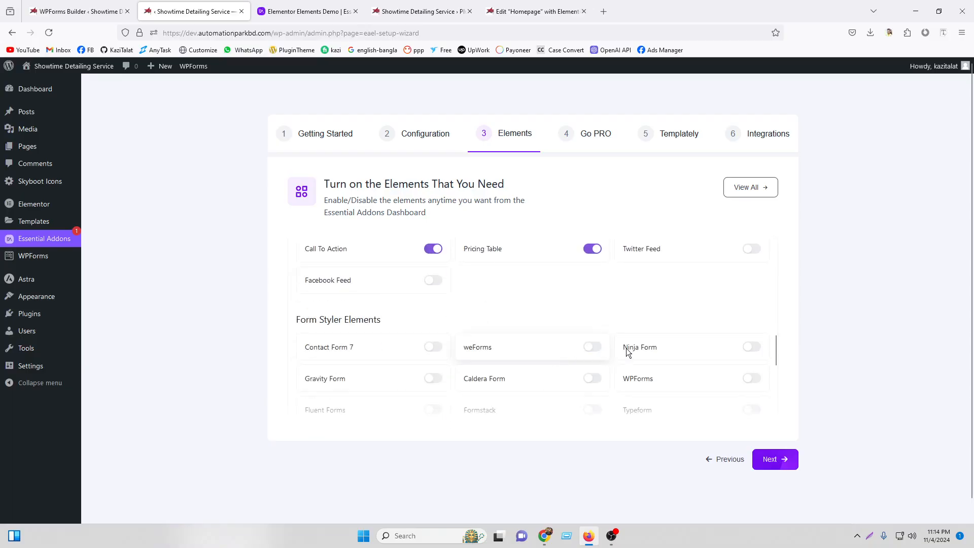
scroll(396, 351, "down", 3)
scroll(399, 324, "up", 1)
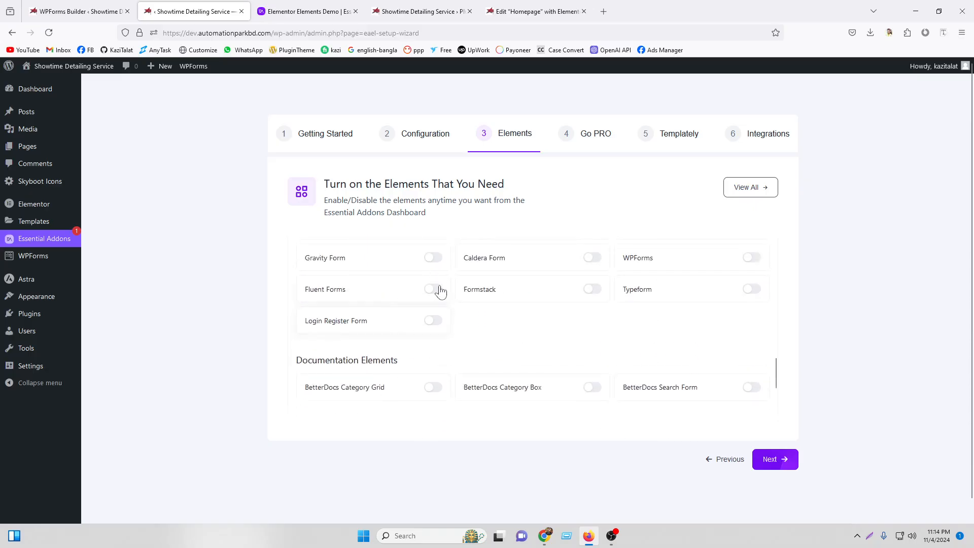
left_click(752, 257)
Continue past the elements step, skipping the Go PRO and Templately steps.
left_click(781, 463)
left_click(781, 460)
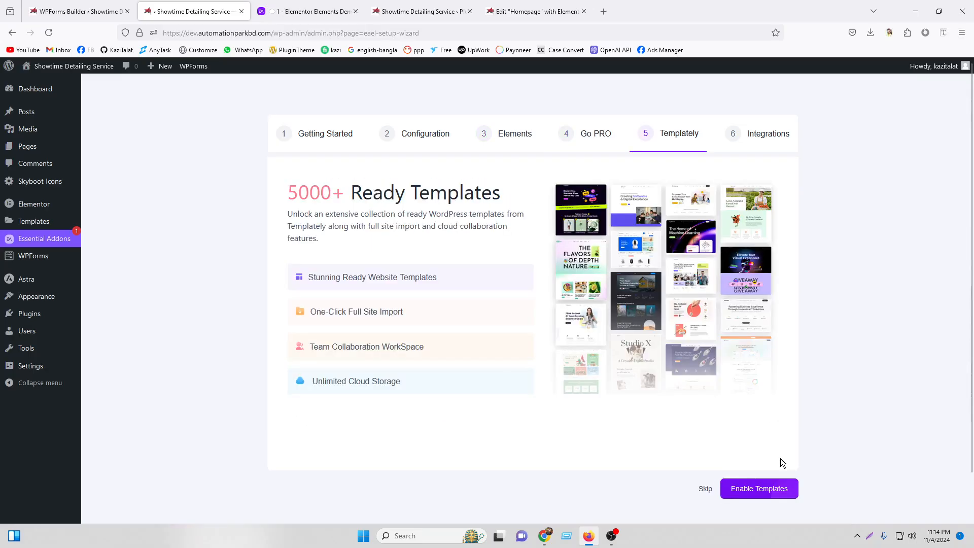
left_click(705, 490)
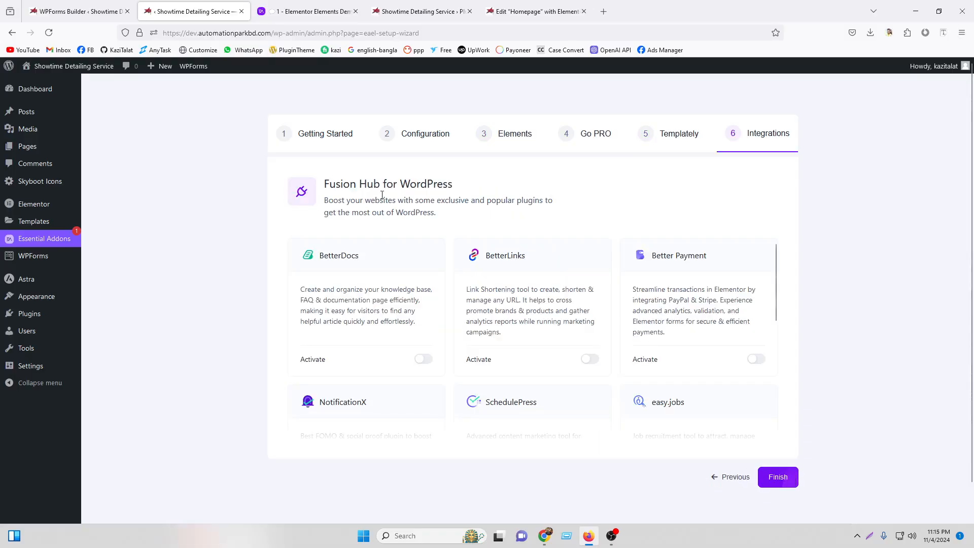
left_click(103, 4)
left_click(415, 3)
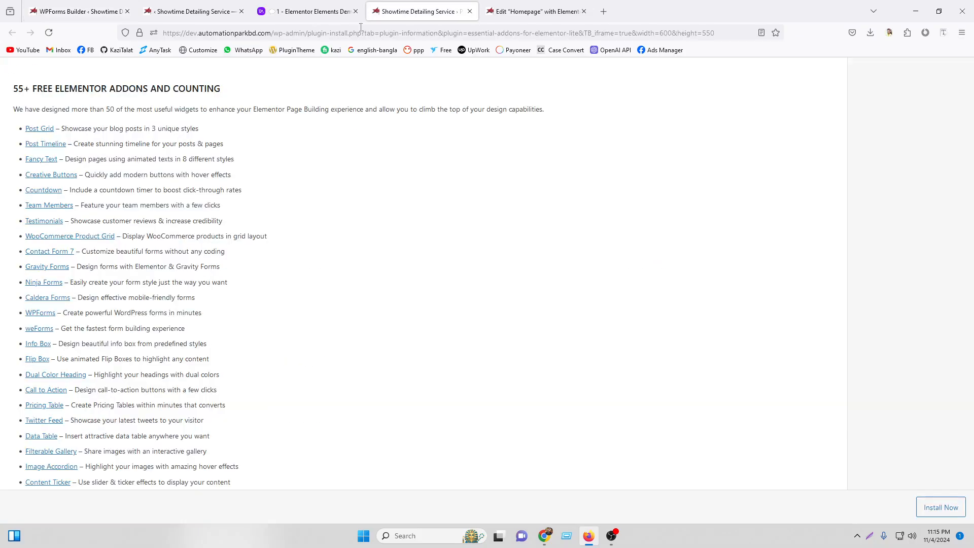
Reload the Homepage editor and close the Essential Addons details and Elements Demo tabs.
scroll(355, 253, "up", 8)
left_click(535, 11)
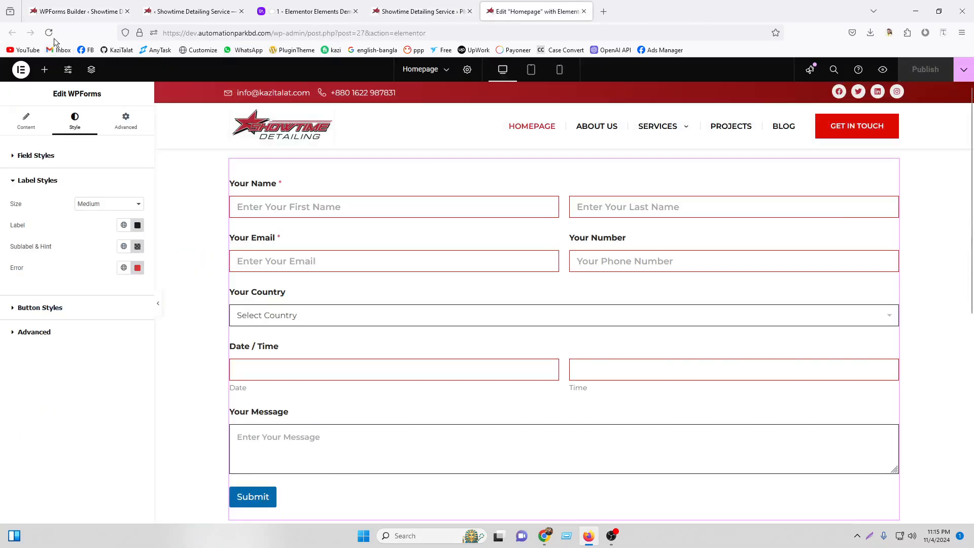
left_click(52, 35)
left_click(470, 11)
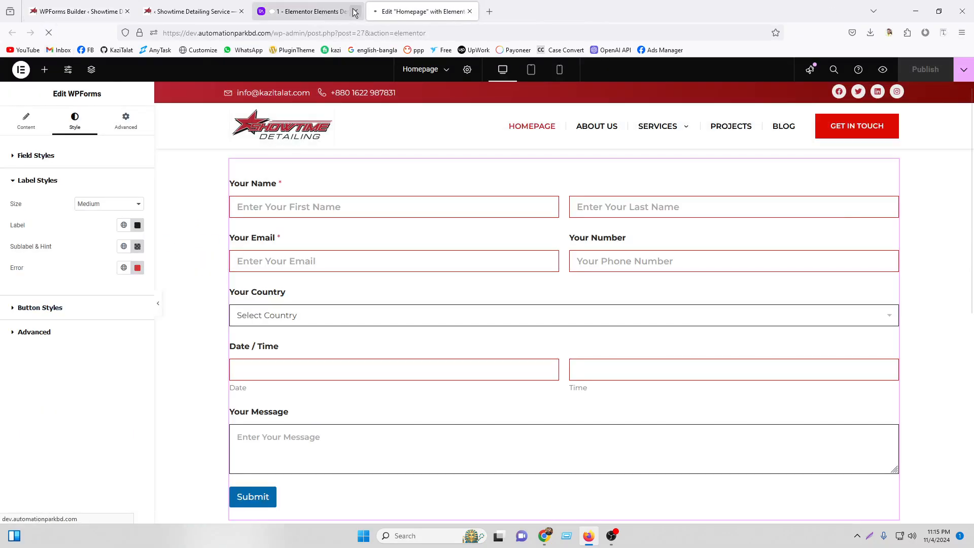
left_click(354, 11)
left_click(193, 11)
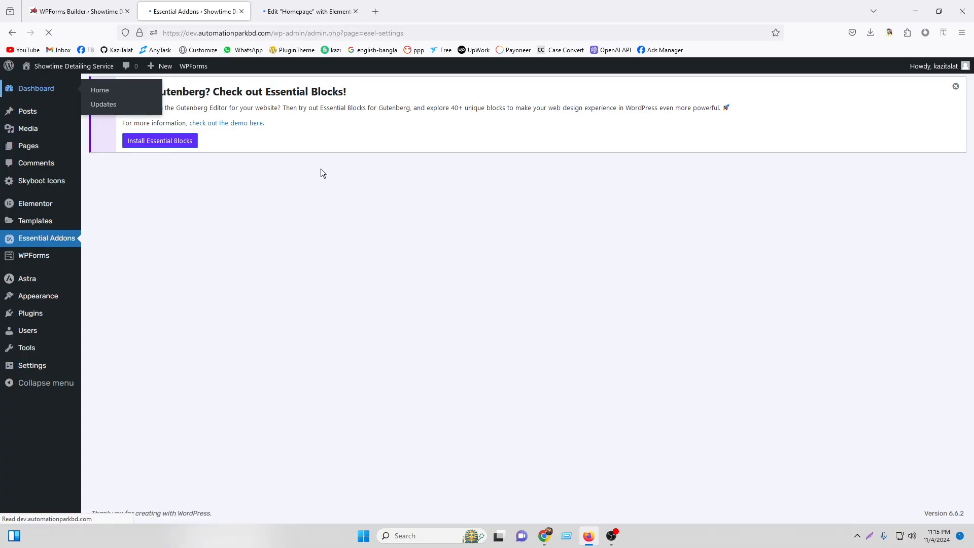
left_click(341, 6)
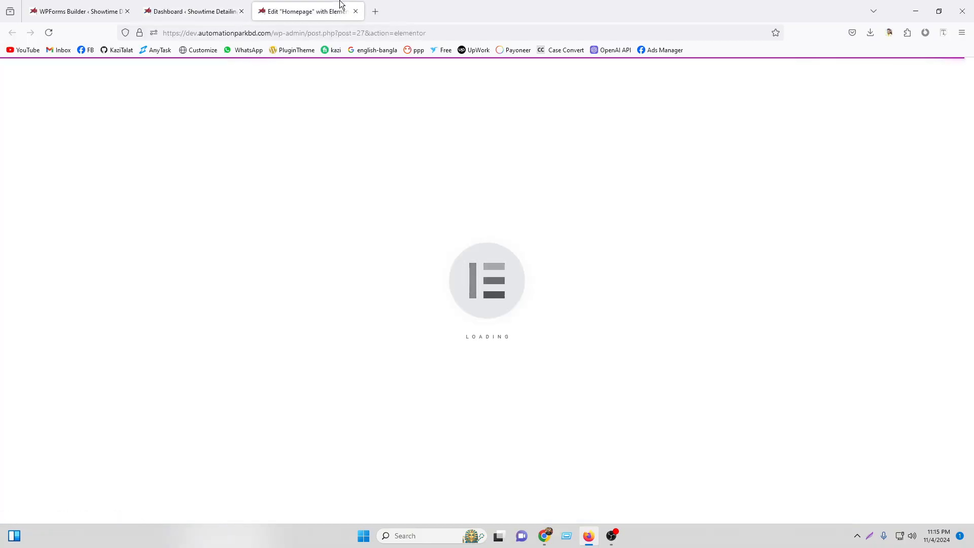
left_click(613, 537)
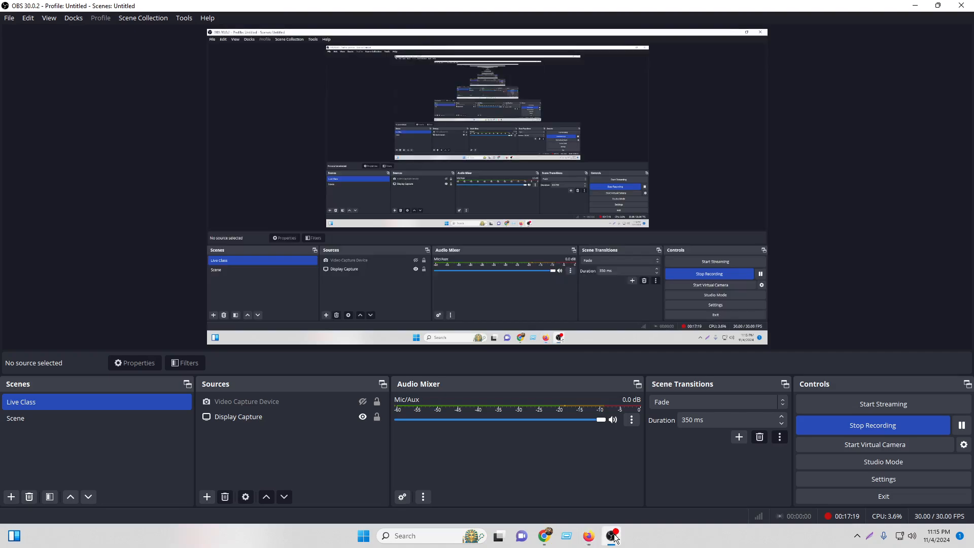
left_click(612, 536)
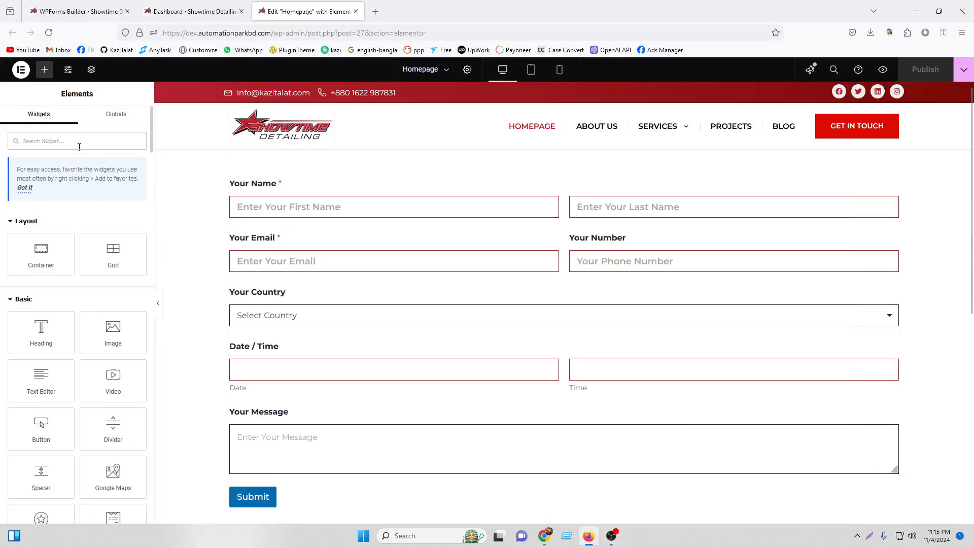
Drop the EA WPForms widget found by searching 'wp', delete the old contact form, and select the new widget.
type("wp")
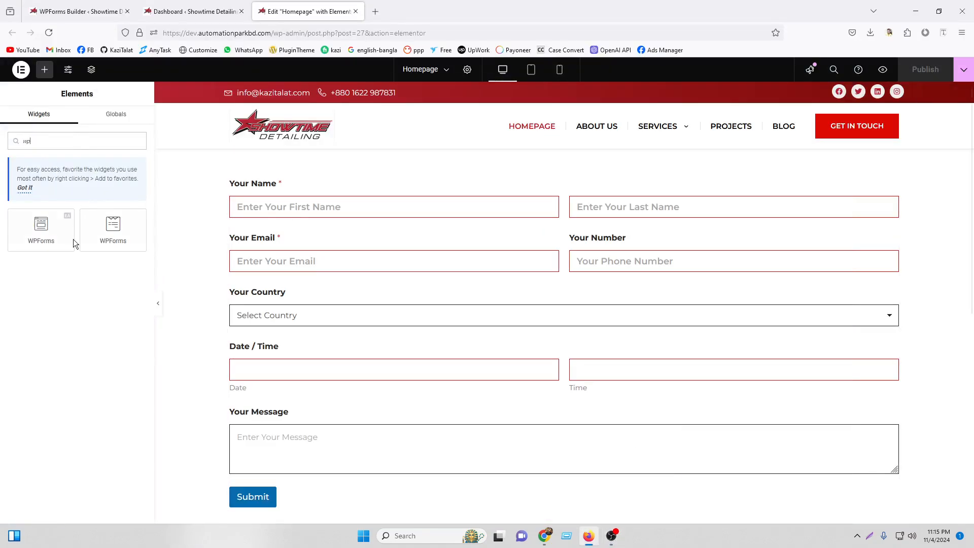
left_click_drag(44, 233, 482, 208)
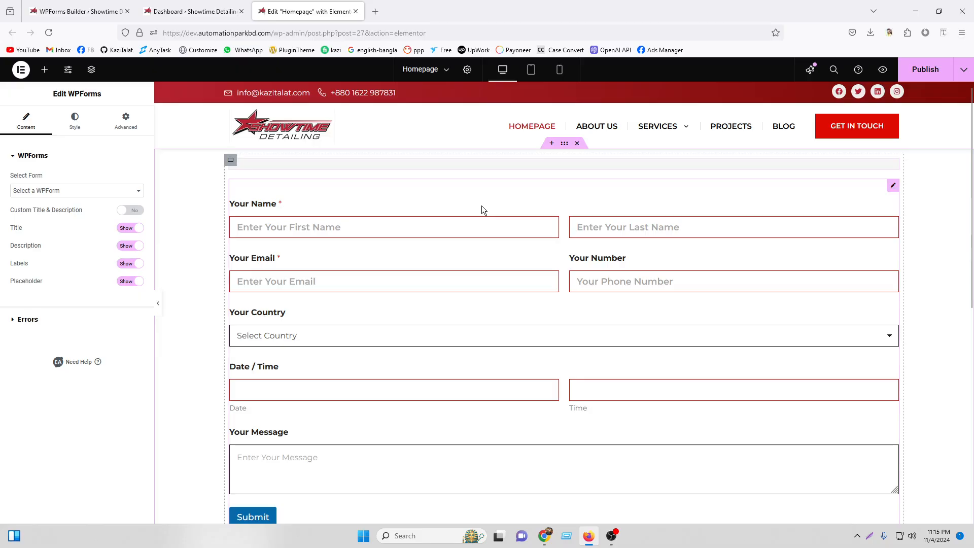
right_click(686, 220)
left_click(706, 425)
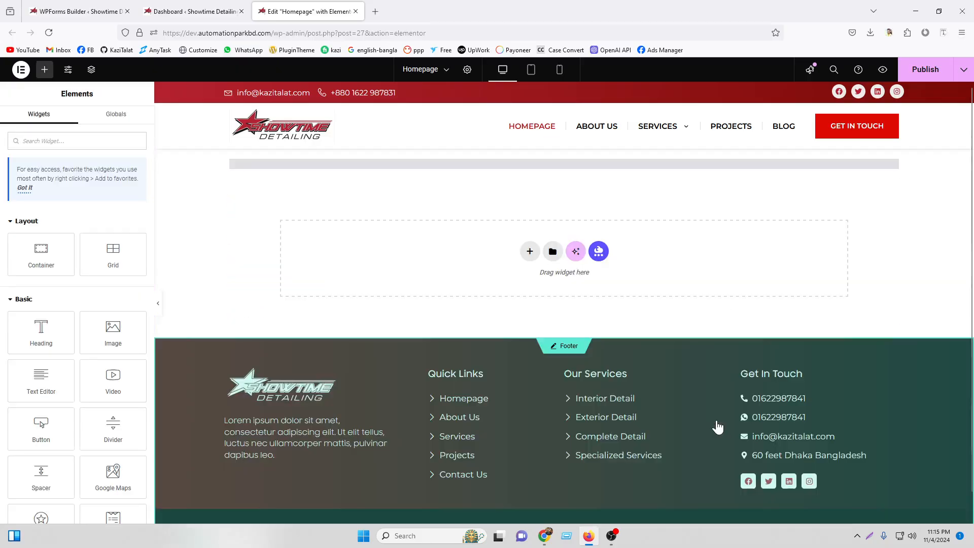
left_click(327, 165)
Choose Contact Form as the widget's form, leaving the custom title and description turned off.
left_click(51, 192)
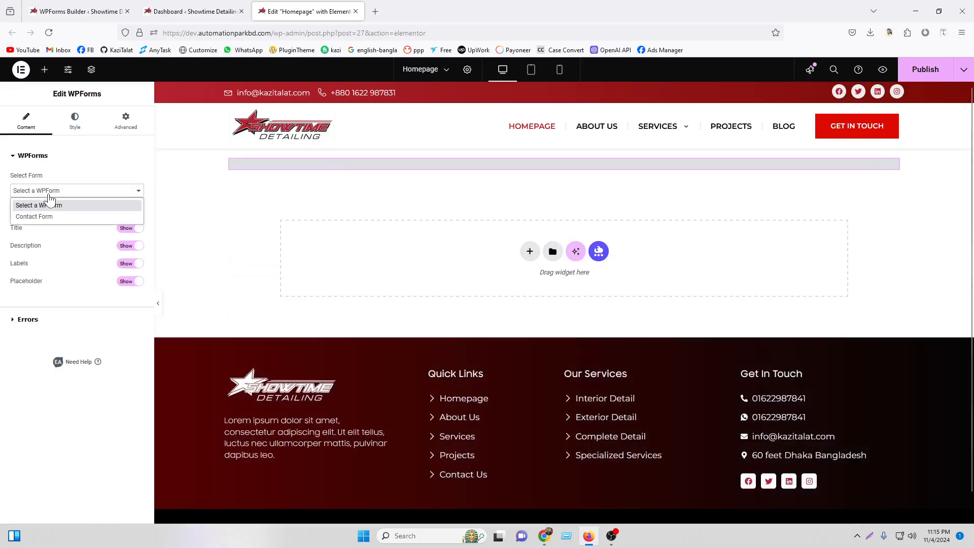
left_click(46, 214)
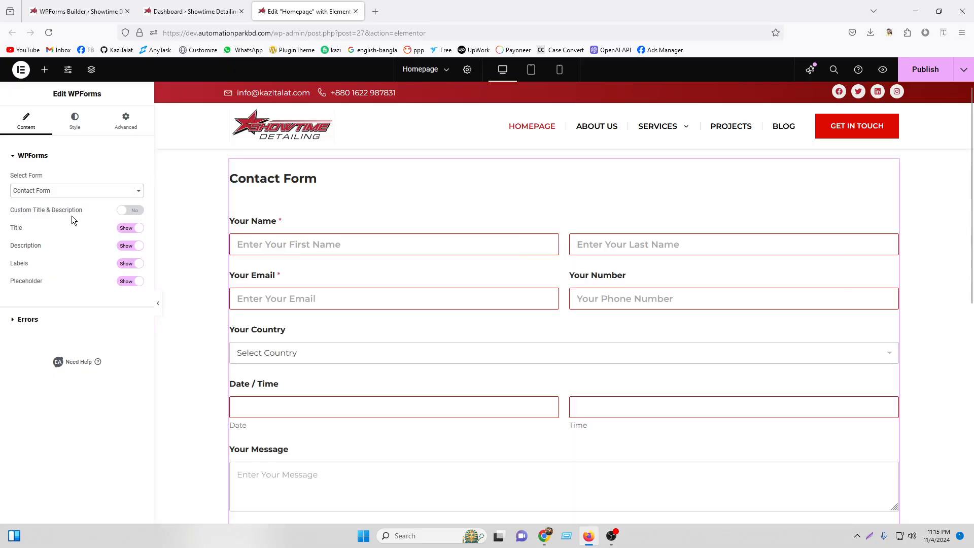
left_click(129, 215)
left_click(29, 242)
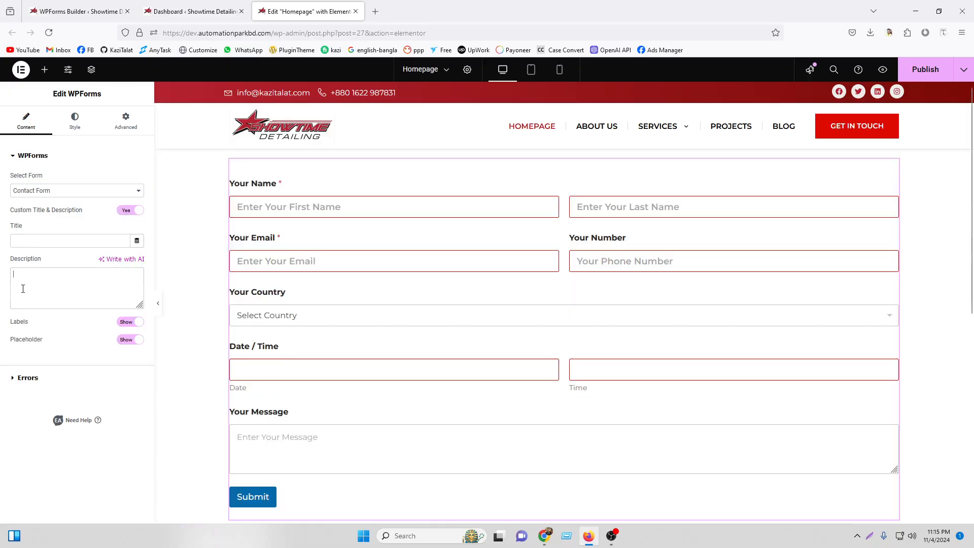
left_click(124, 214)
Hide the form title, description and placeholders, keep field labels shown, and expand the Errors settings.
left_click(130, 229)
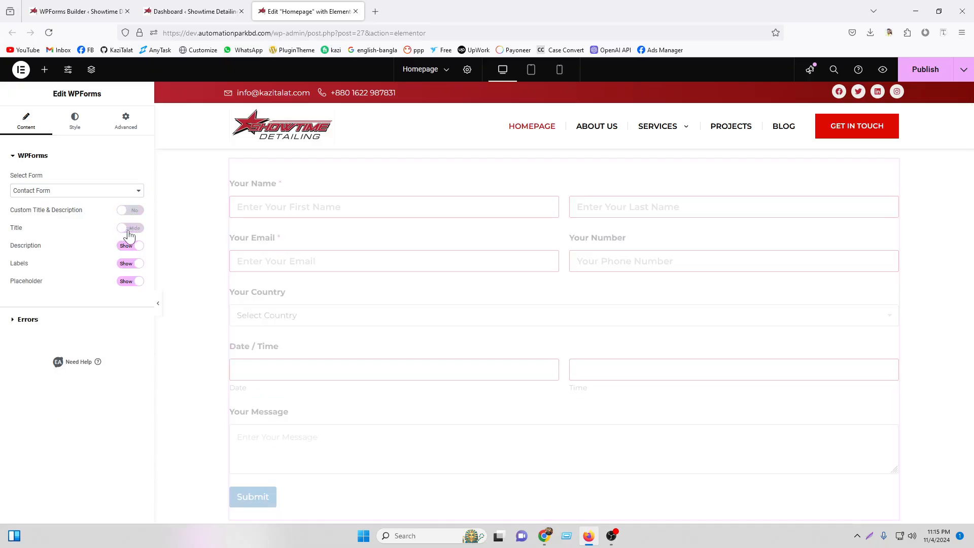
left_click(126, 248)
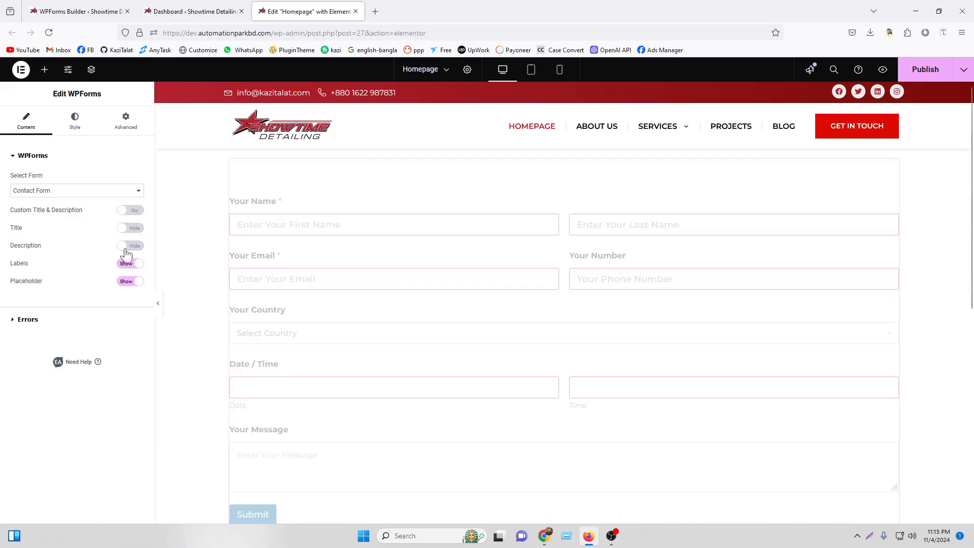
left_click(127, 269)
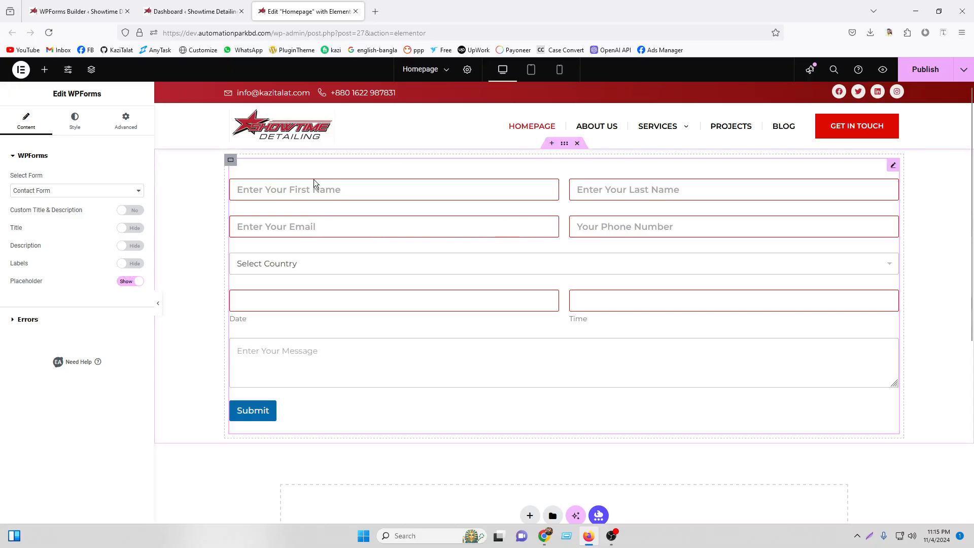
left_click(131, 284)
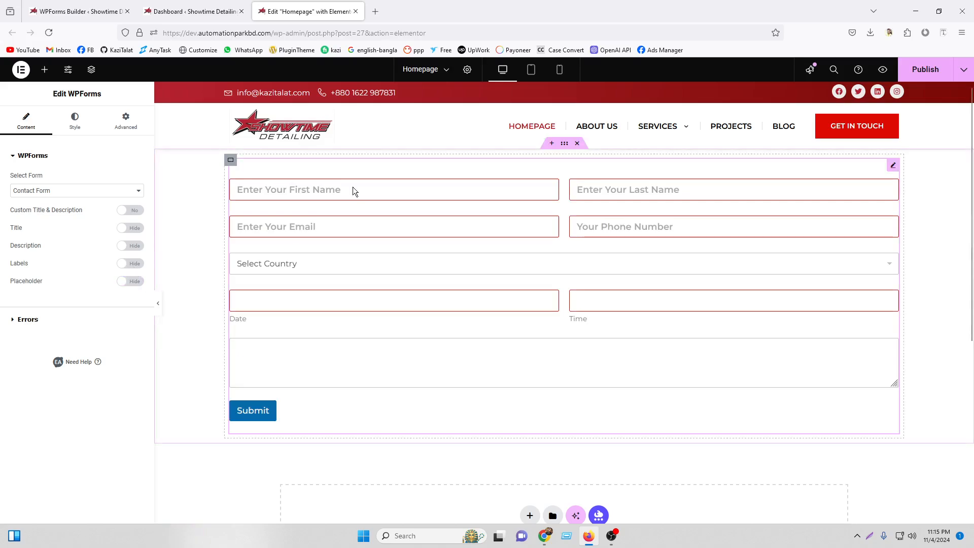
left_click(135, 266)
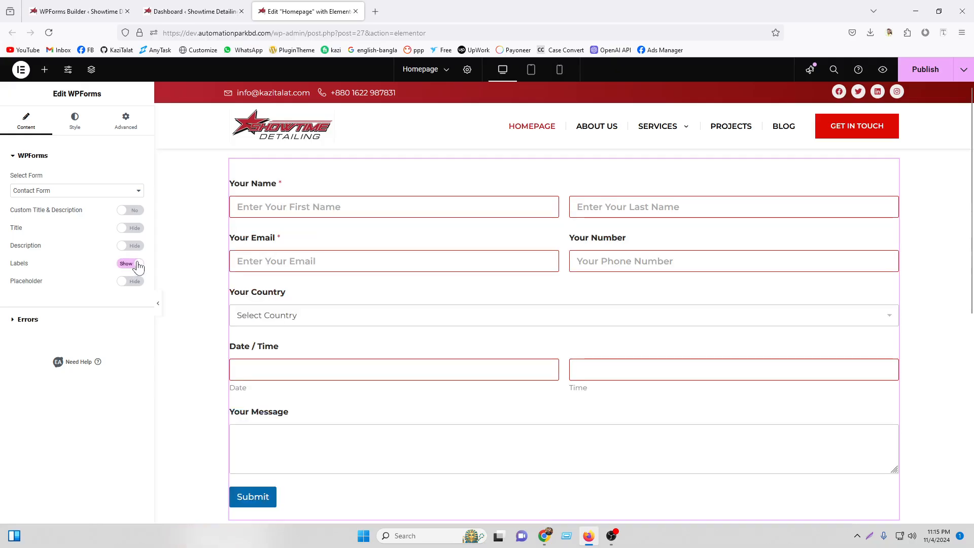
left_click(64, 324)
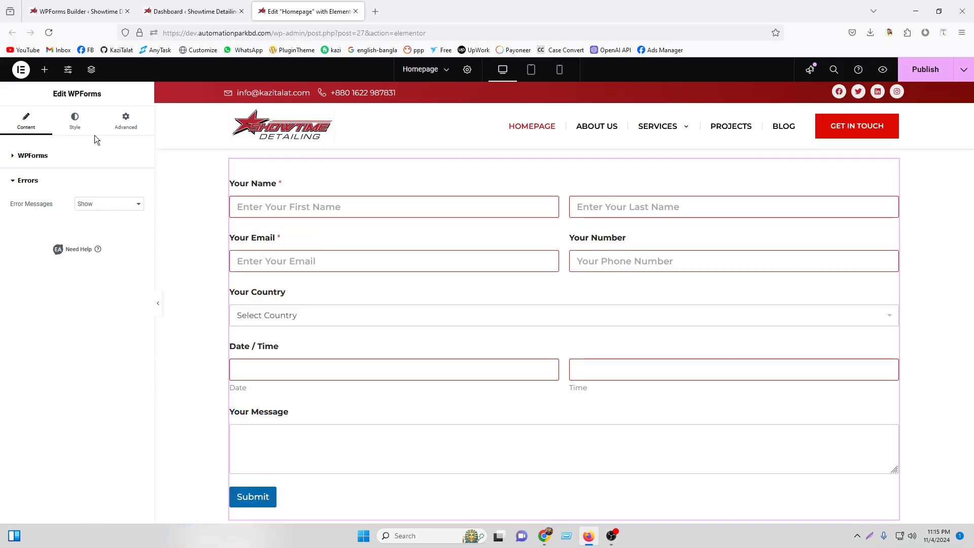
left_click(75, 122)
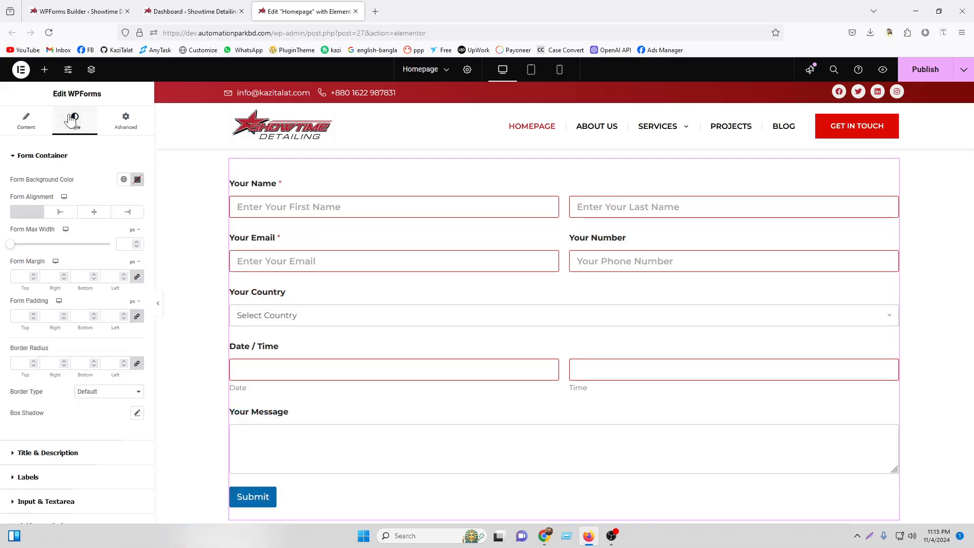
Set the form background colour to white.
left_click(137, 180)
left_click_drag(94, 241, 33, 224)
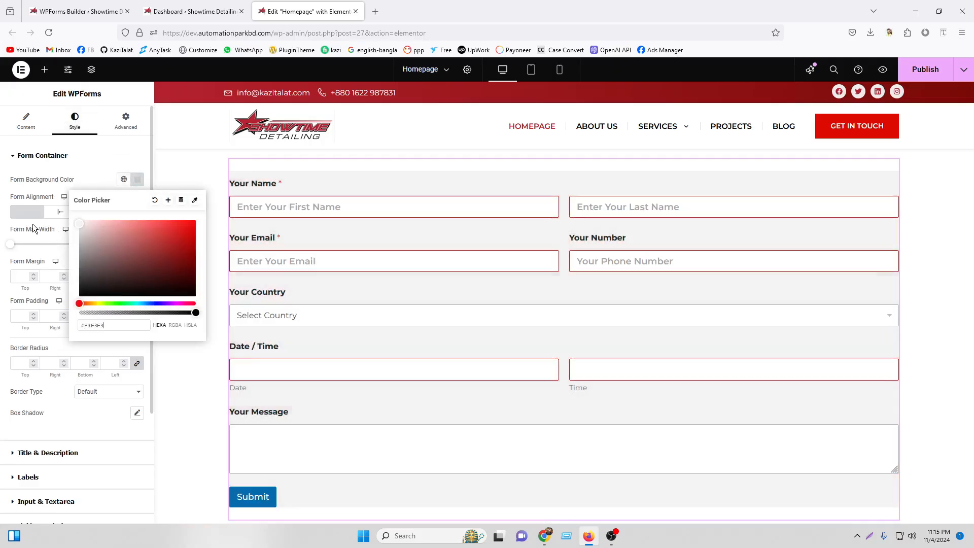
triple_click(41, 226)
left_click(137, 179)
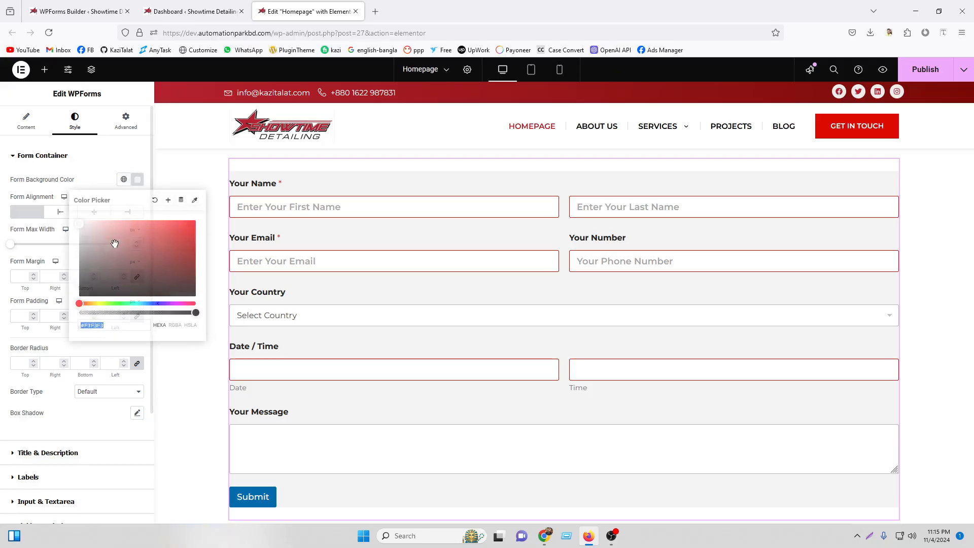
left_click_drag(115, 244, 1, 214)
double_click(25, 227)
Try left, centre and right form alignment before returning to default, and clear the Form Max Width.
left_click(63, 215)
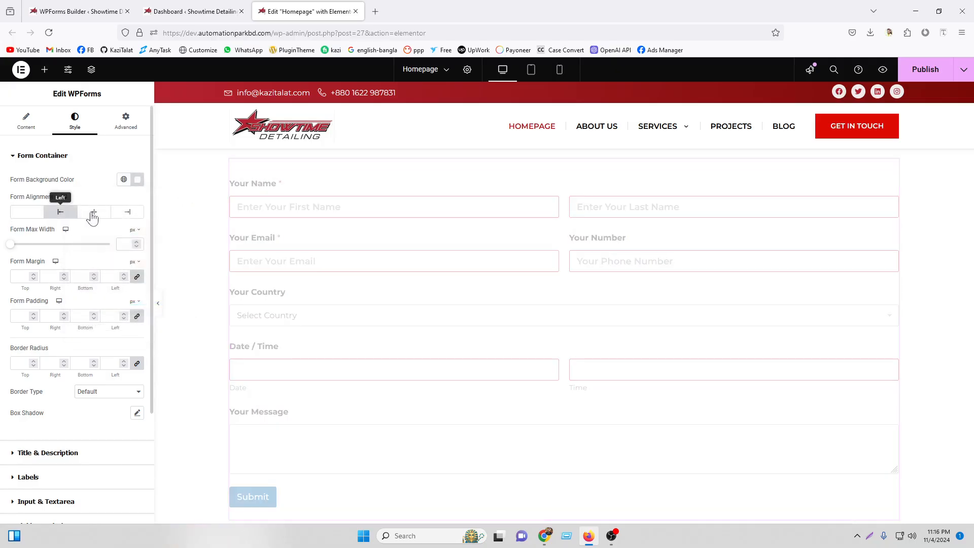
left_click(105, 218)
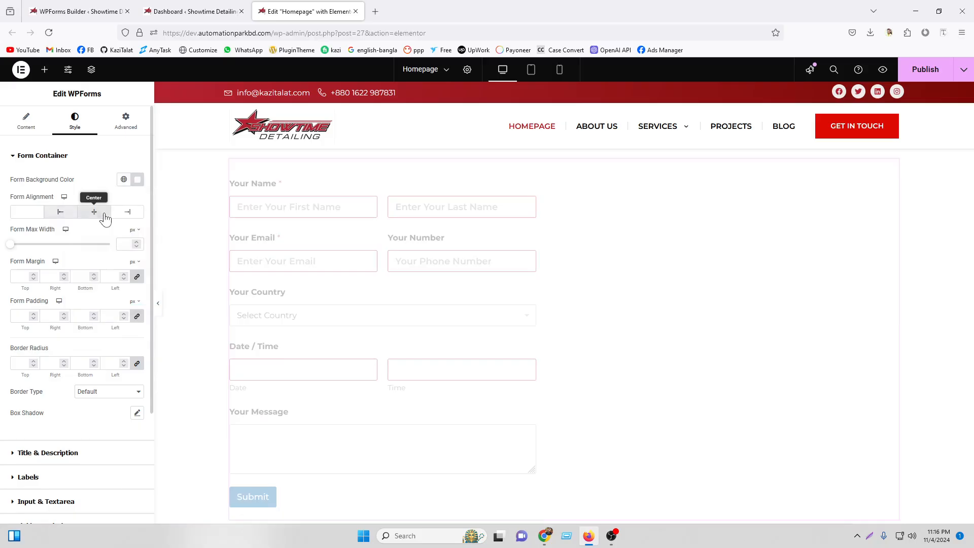
left_click(128, 217)
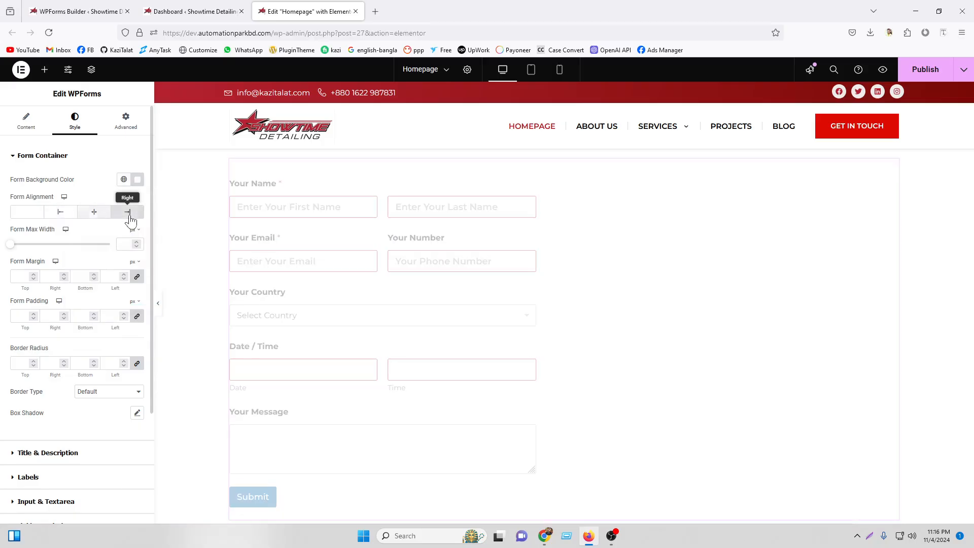
left_click(21, 217)
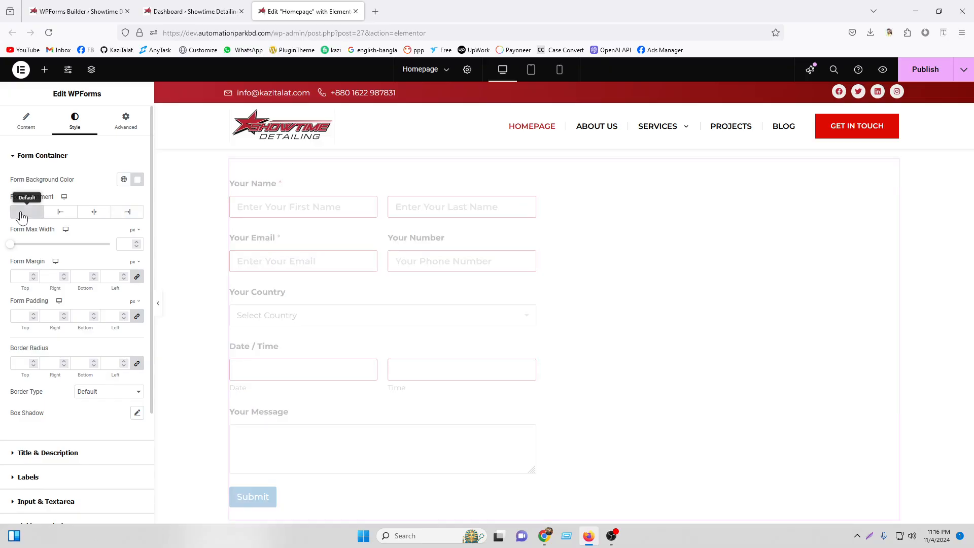
left_click_drag(12, 249, 59, 250)
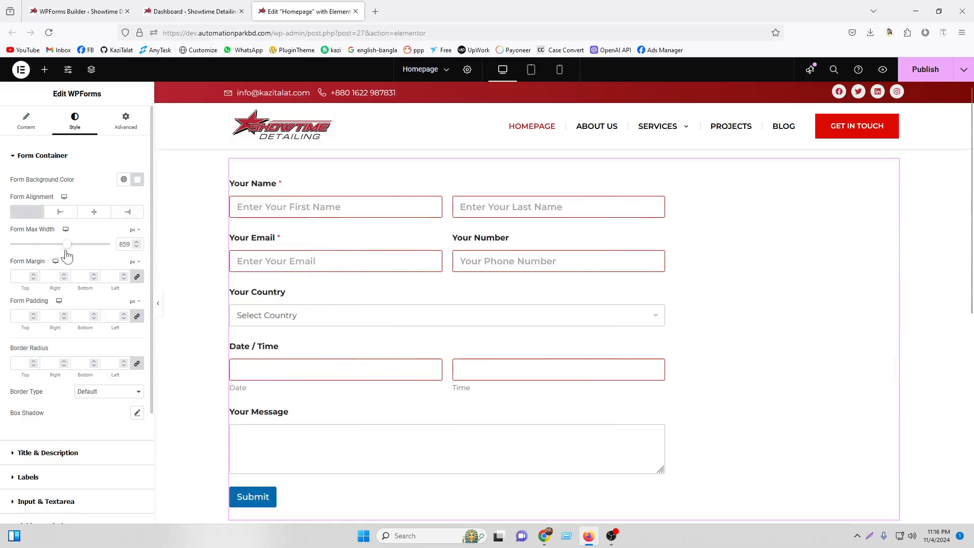
double_click(125, 245)
key("BackSpace")
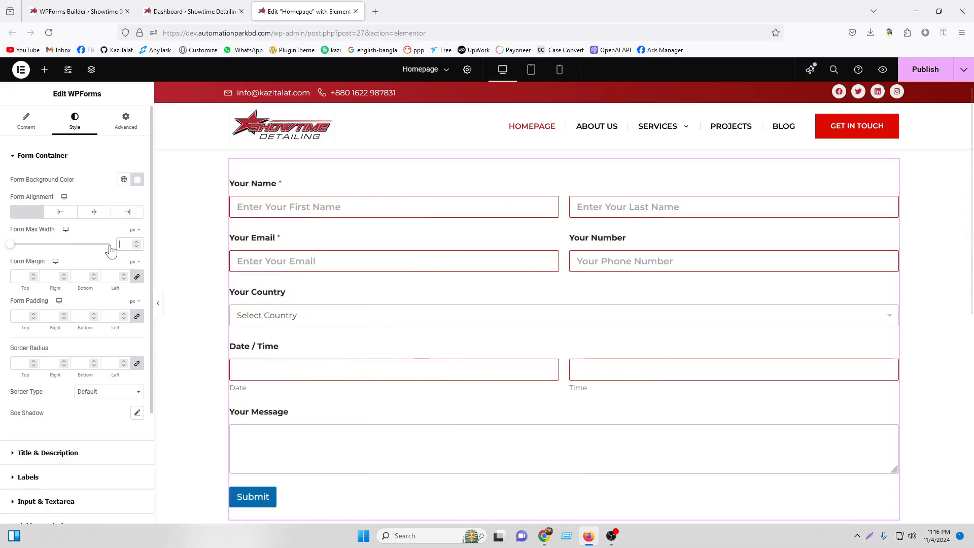
Narrow the parent container to about 762 px and set the form's margin, padding and border radius to 0.
left_click(564, 143)
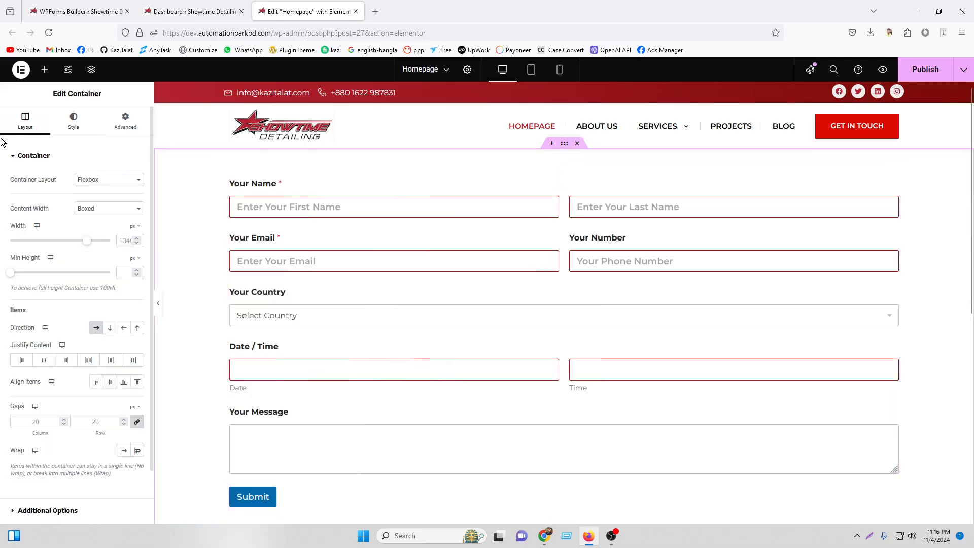
left_click_drag(79, 242, 34, 249)
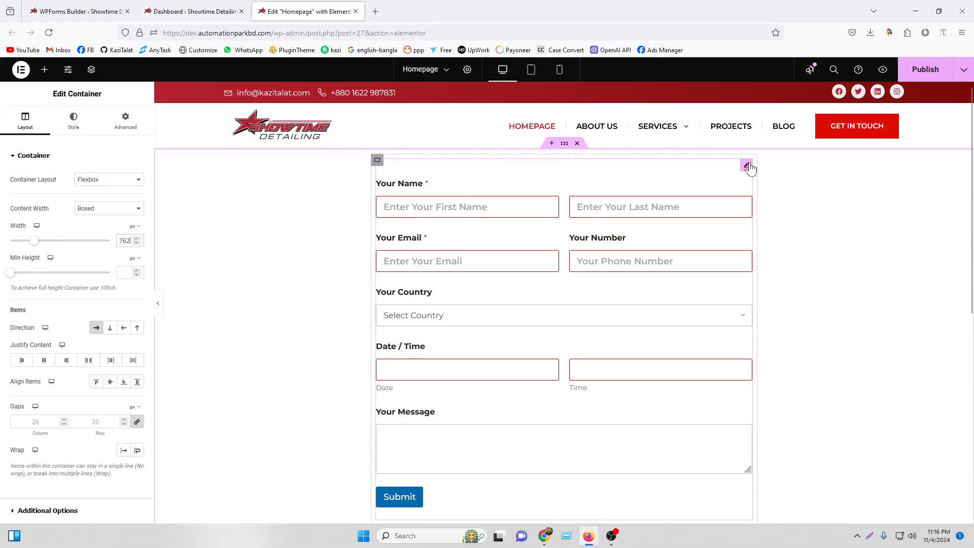
left_click(748, 167)
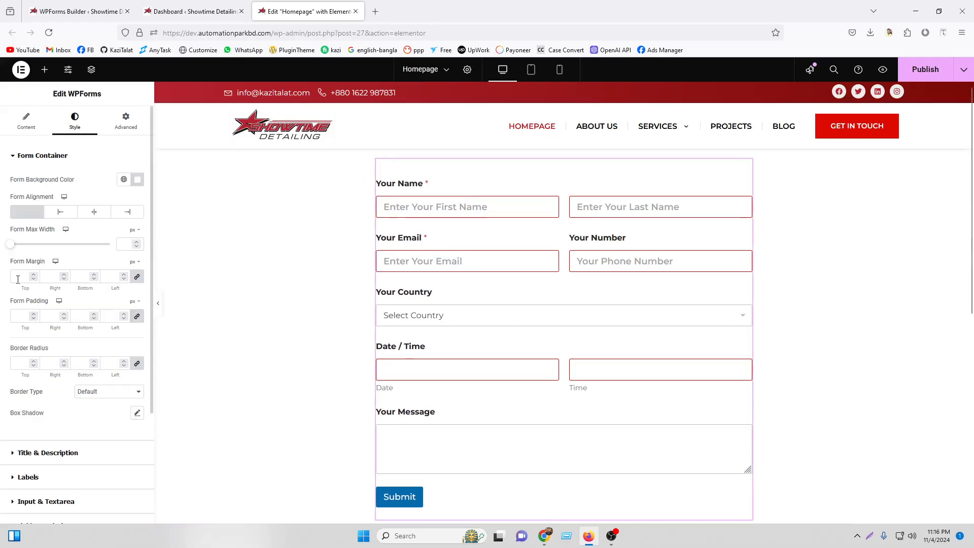
type("0")
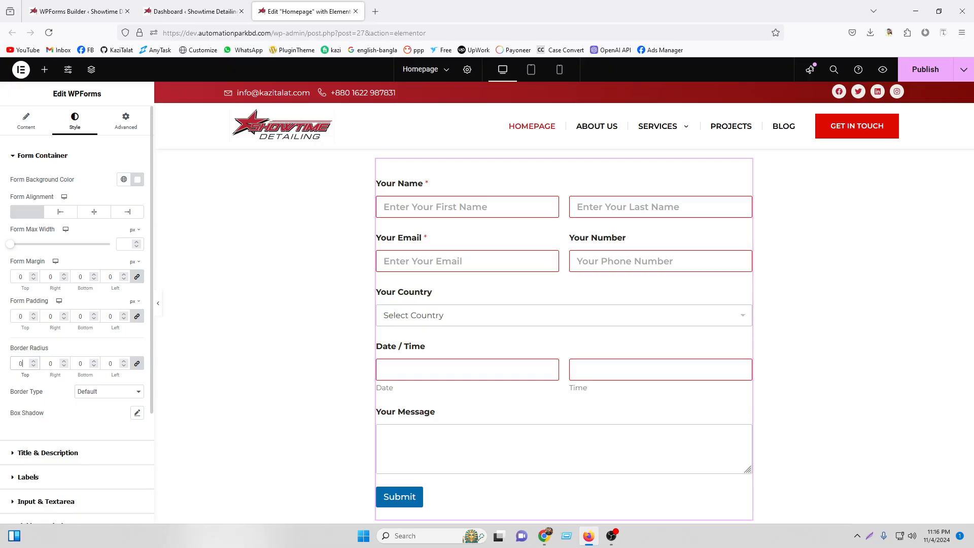
Set the form field label text colour to black.
scroll(46, 355, "down", 3)
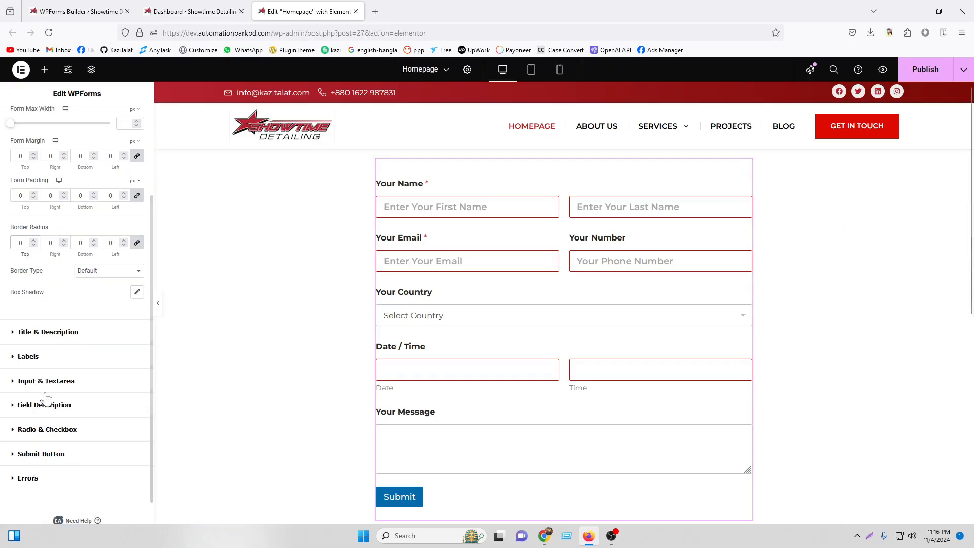
left_click(65, 333)
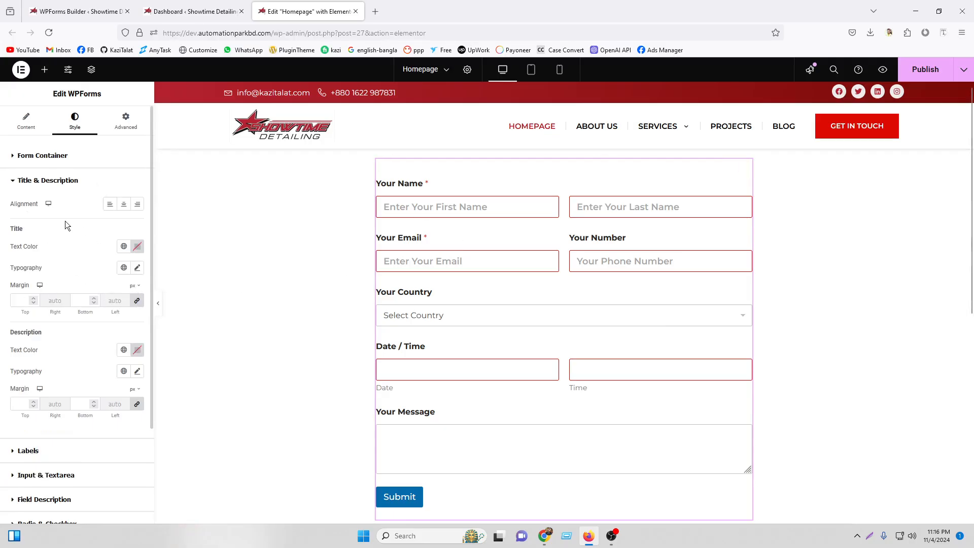
scroll(89, 338, "down", 3)
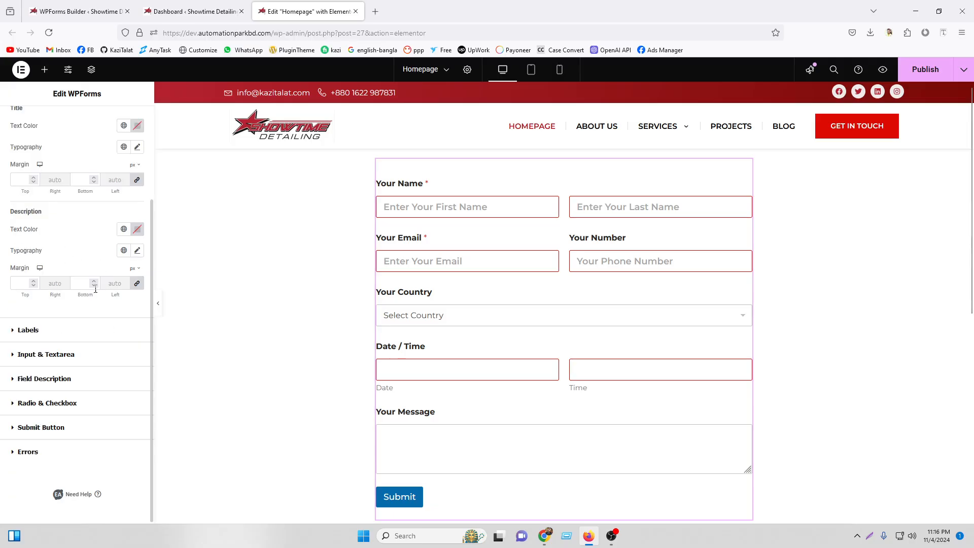
left_click(48, 330)
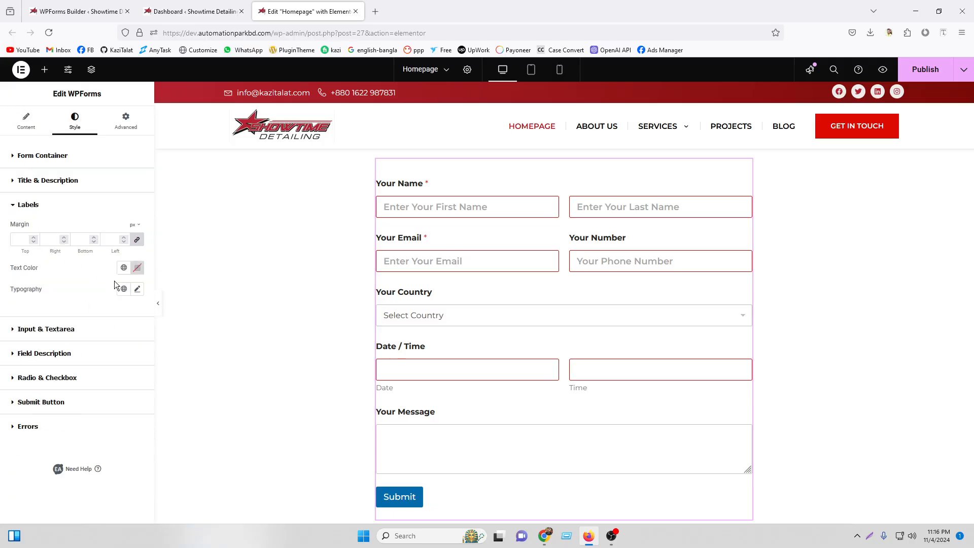
left_click(124, 267)
left_click(141, 271)
left_click_drag(94, 355, 49, 402)
Give the field labels uppercase letter case and Medium (500) weight in Typography.
left_click(13, 337)
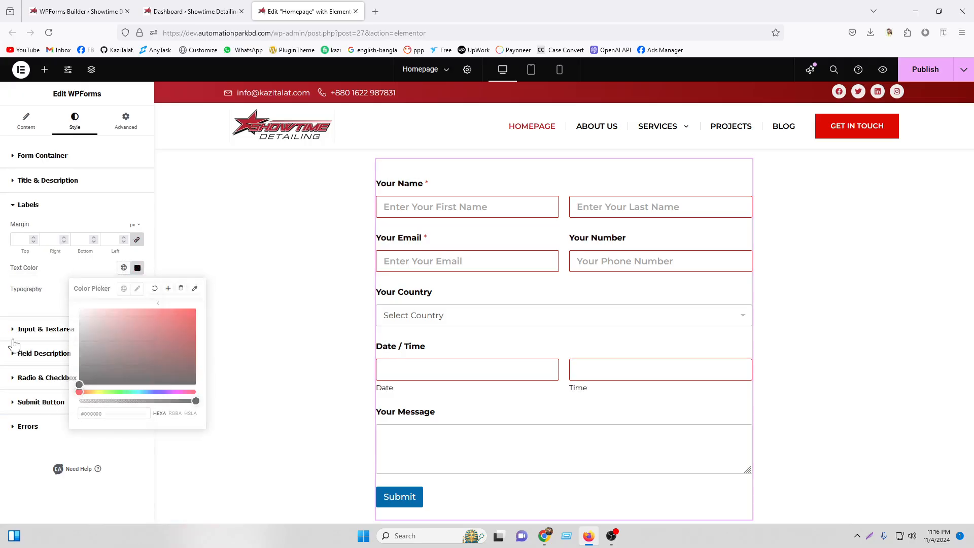
left_click(85, 193)
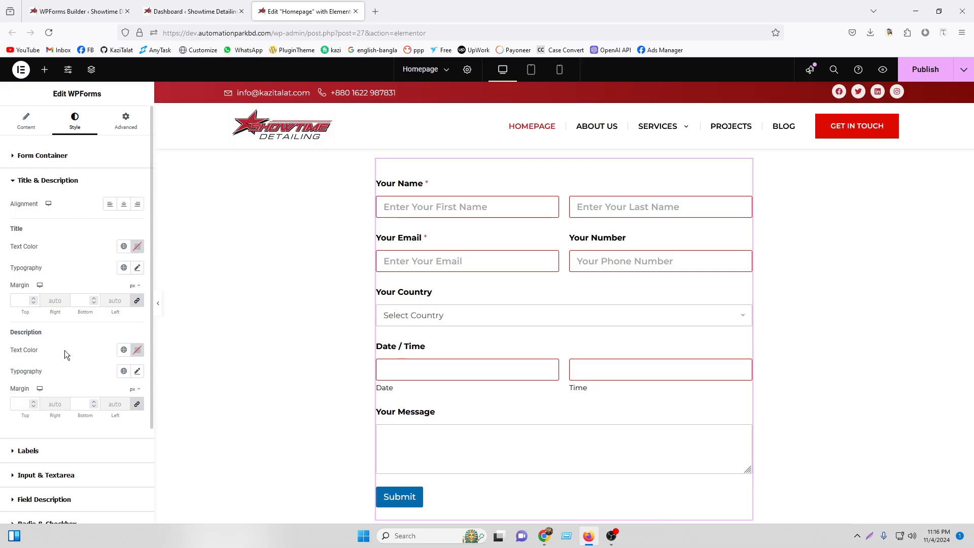
left_click(47, 452)
left_click(137, 290)
left_click(100, 390)
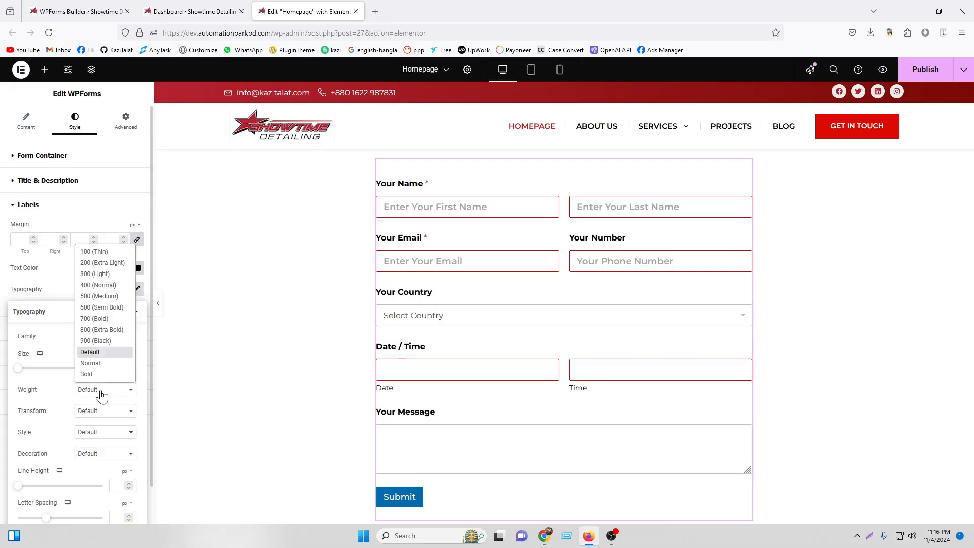
left_click(112, 299)
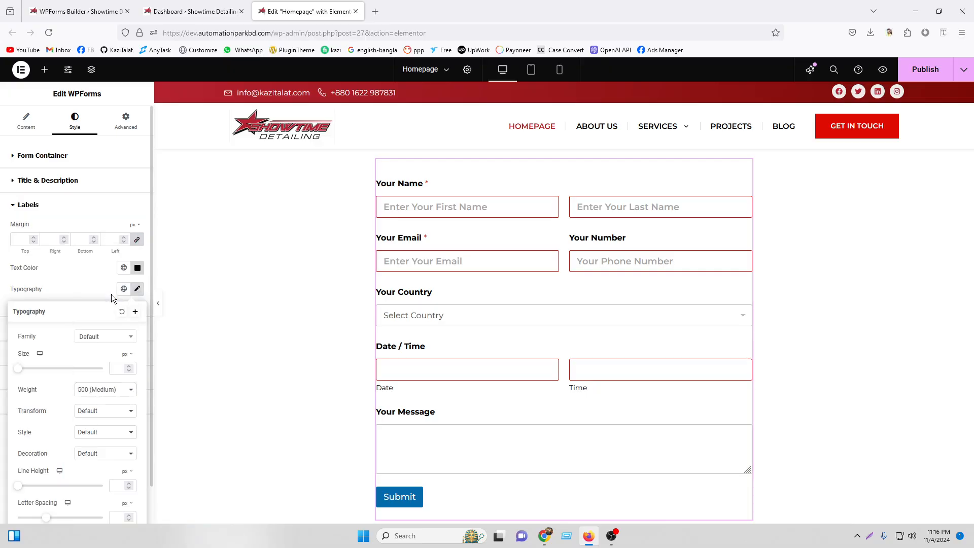
left_click(106, 416)
left_click(106, 432)
Change the label weight to 600 (Semi Bold) and the label size to 14 px.
left_click(110, 400)
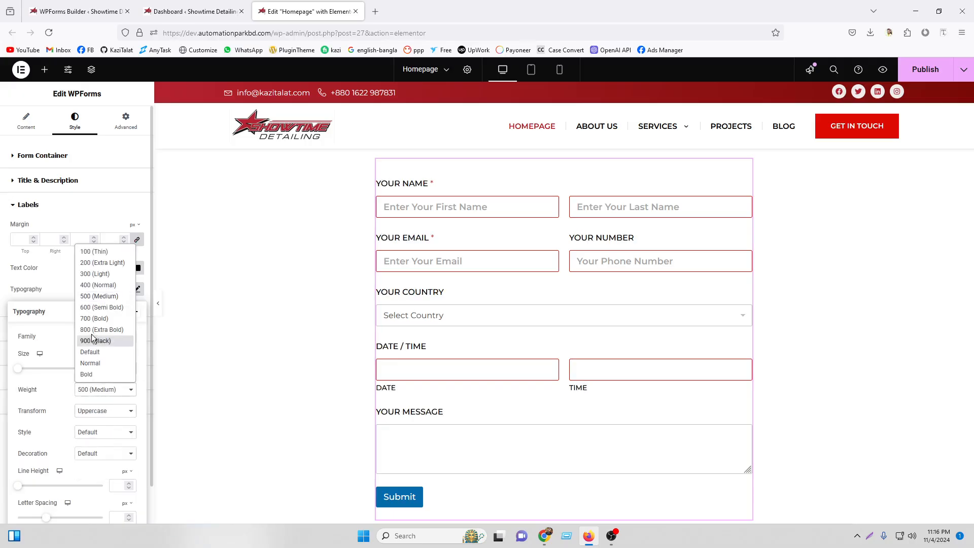
left_click(96, 308)
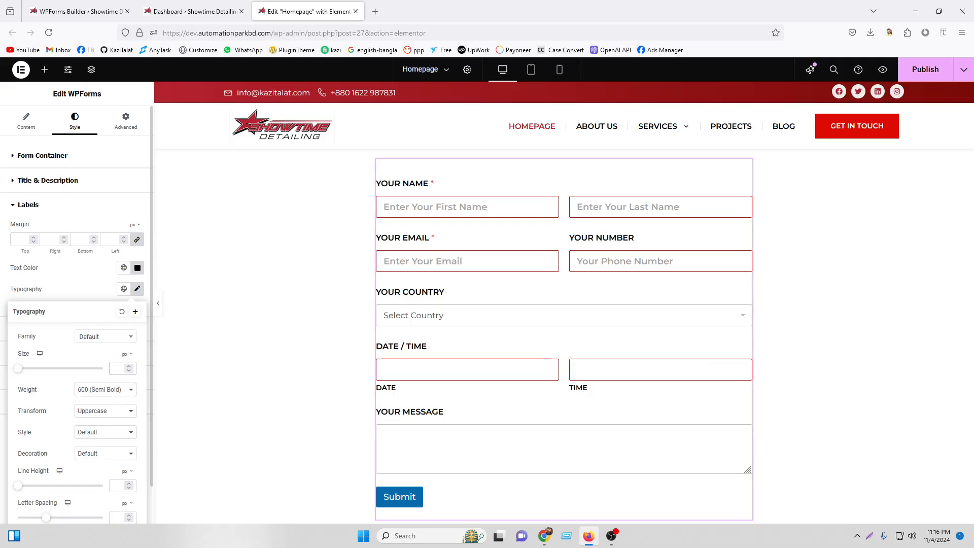
type("14")
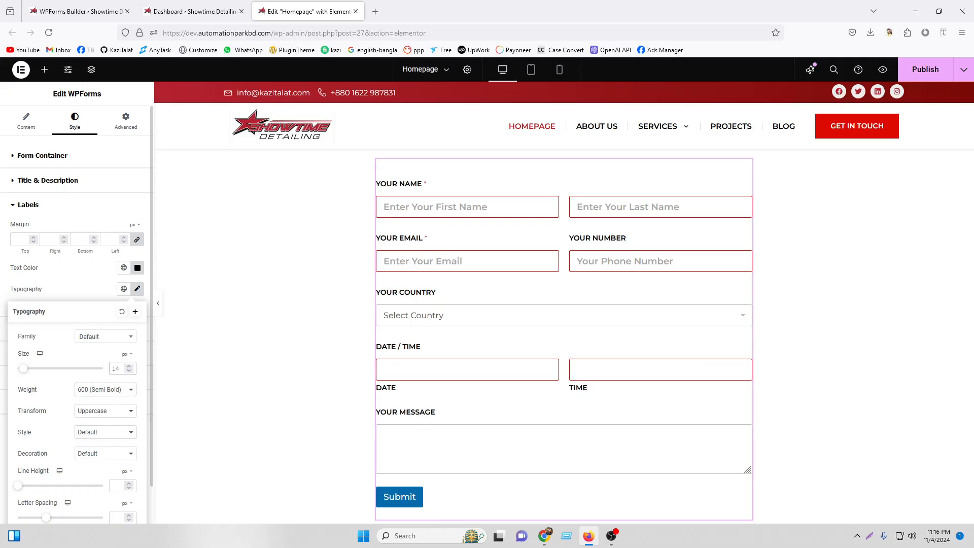
left_click(137, 288)
left_click(94, 328)
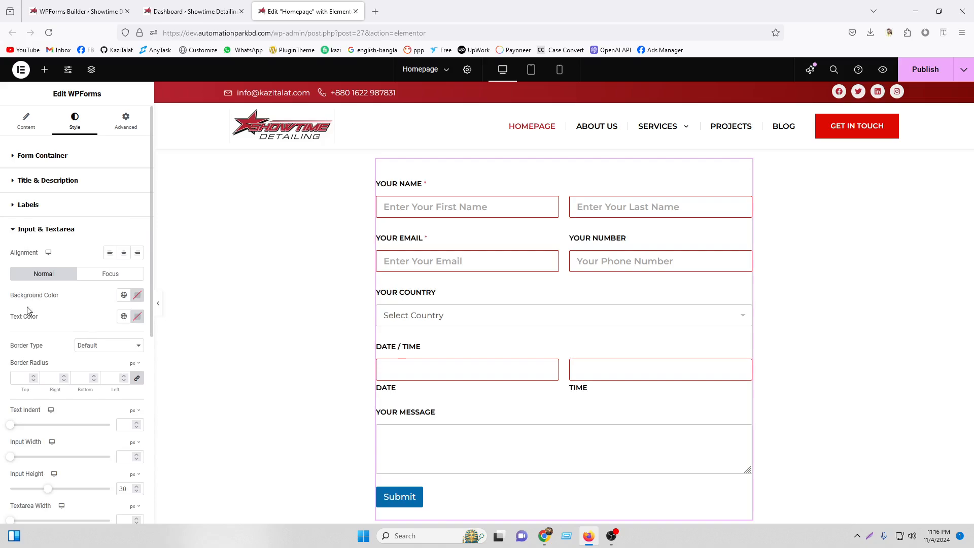
Give the input fields a solid border coloured #ddd.
scroll(465, 458, "down", 3)
scroll(458, 304, "up", 3)
left_click(98, 345)
left_click(98, 370)
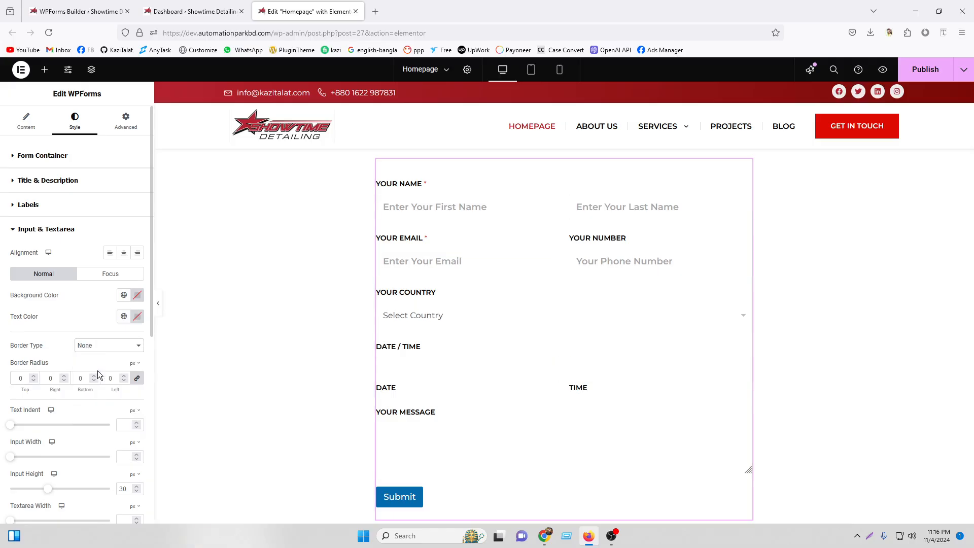
left_click(97, 345)
left_click(95, 377)
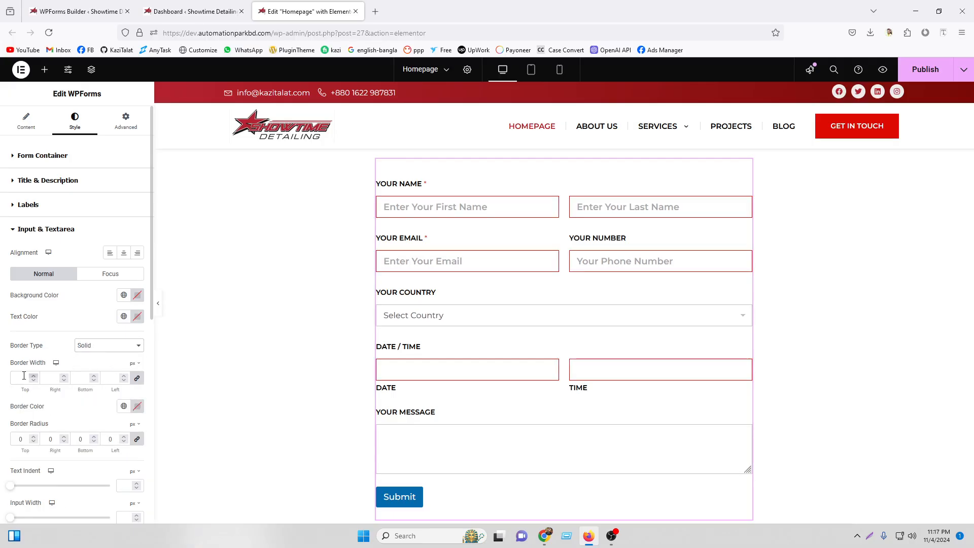
left_click(136, 406)
type("#")
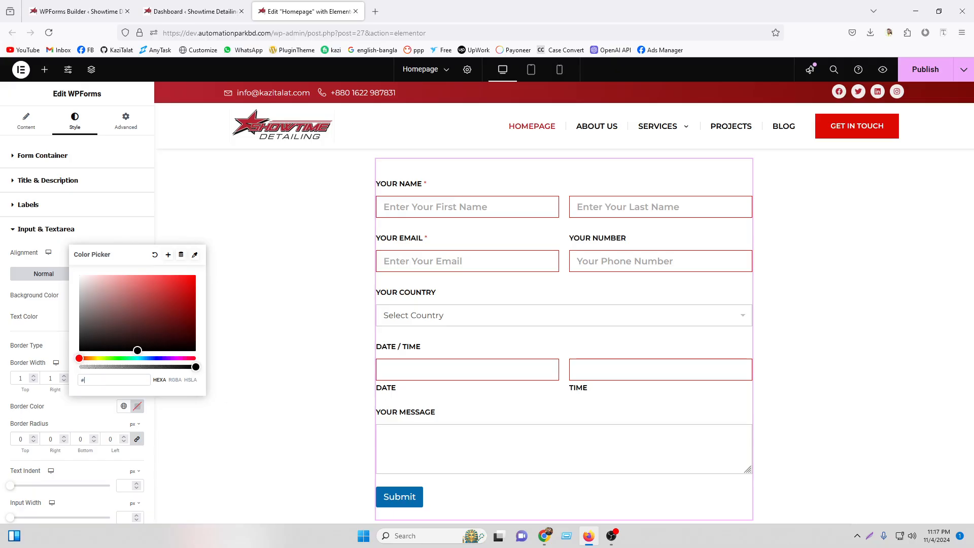
type("ddd")
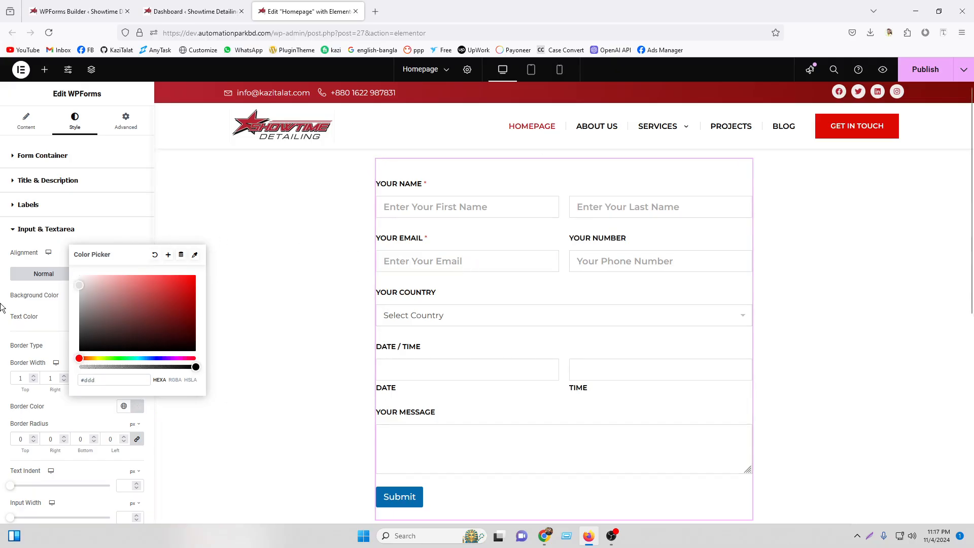
left_click(7, 328)
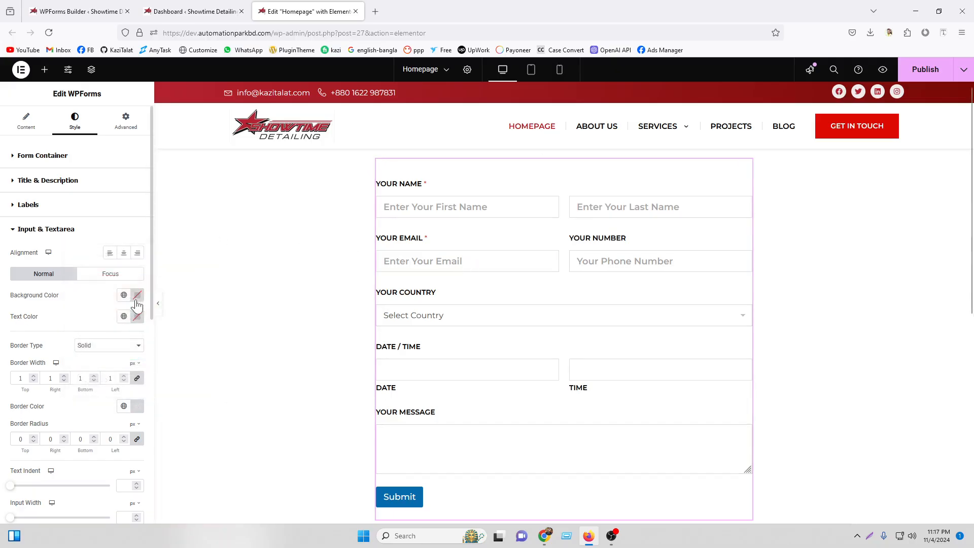
Make the input text black, normal (400) weight and 14 px size.
left_click(137, 317)
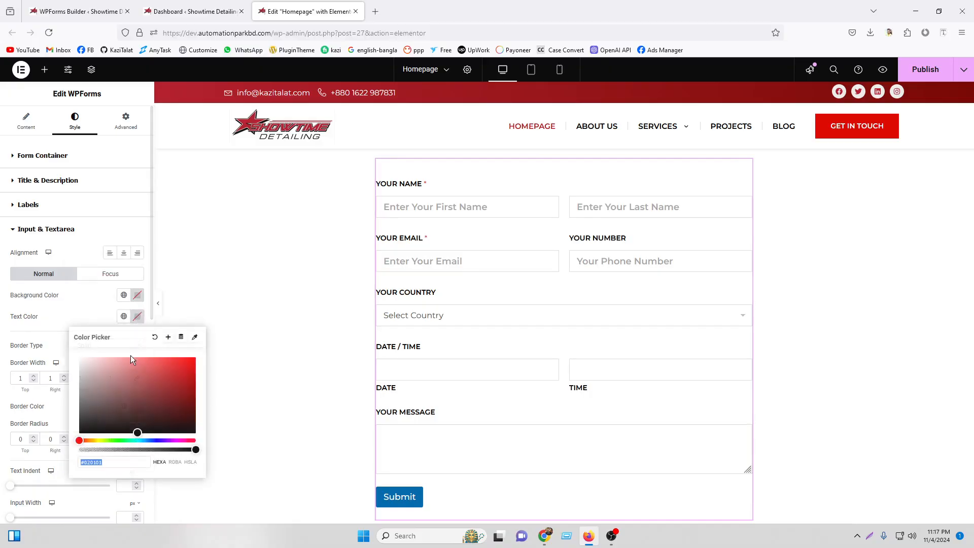
left_click(2, 420)
scroll(134, 402, "down", 5)
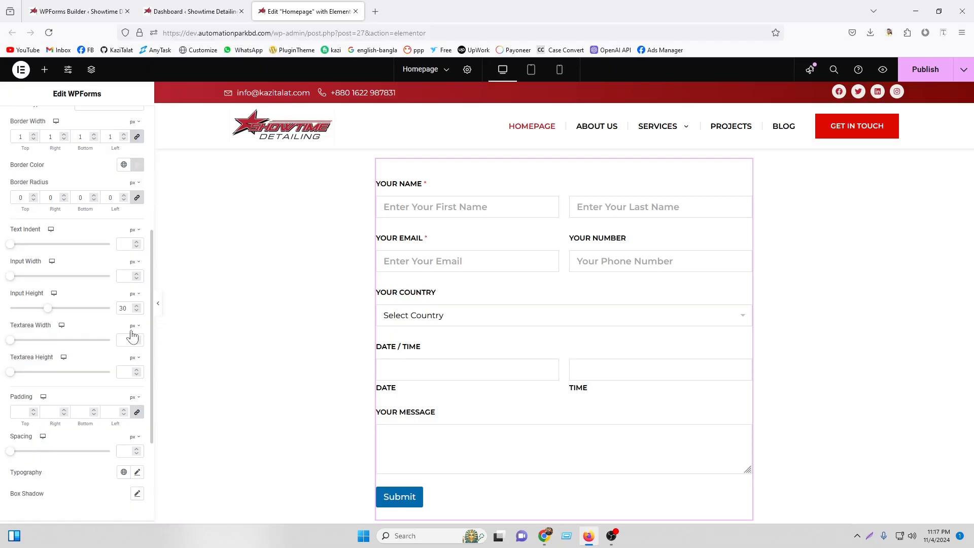
scroll(138, 392, "down", 2)
left_click(138, 352)
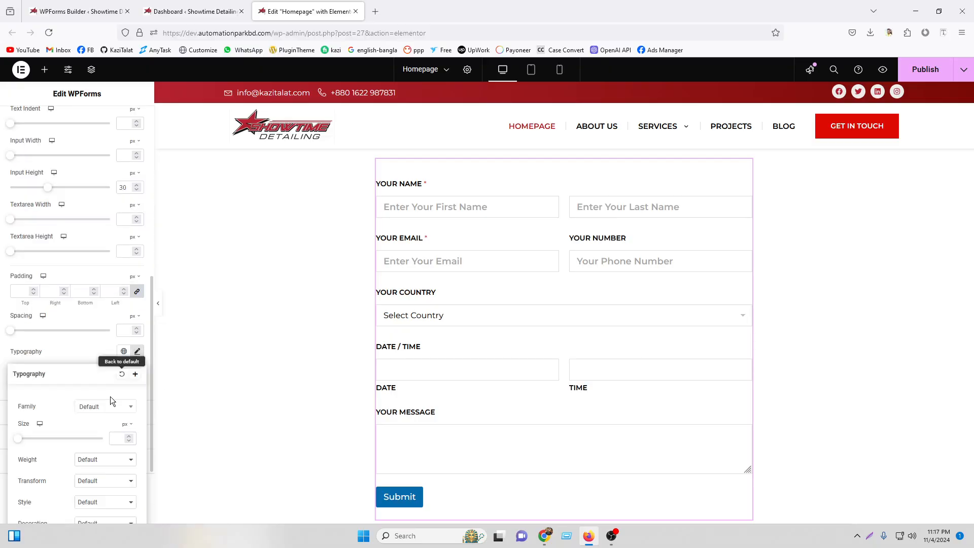
left_click(96, 459)
left_click(97, 356)
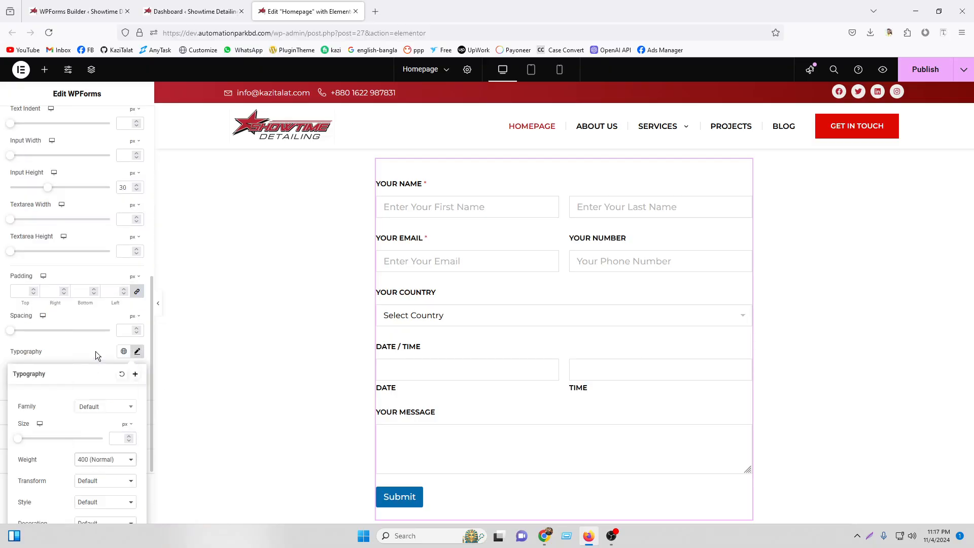
type("13")
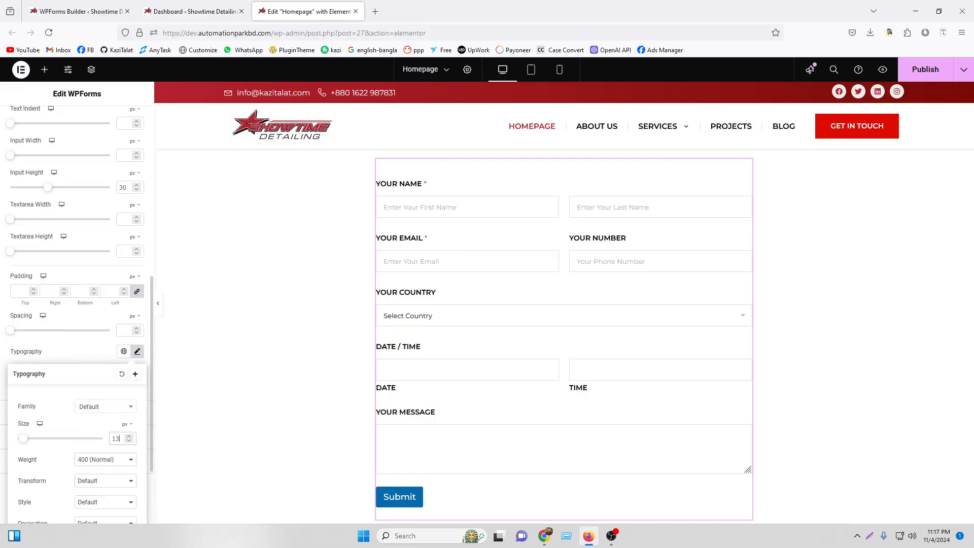
key("Up")
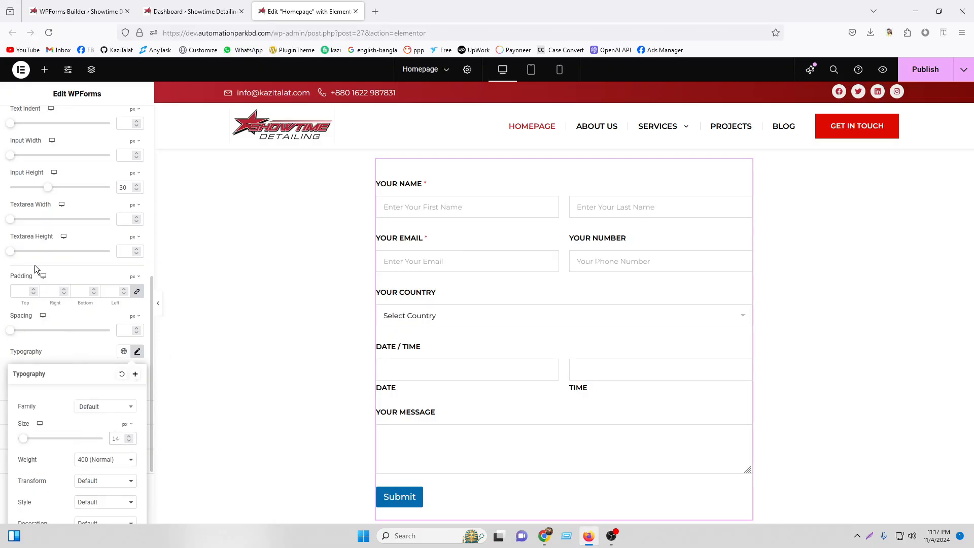
left_click(2, 292)
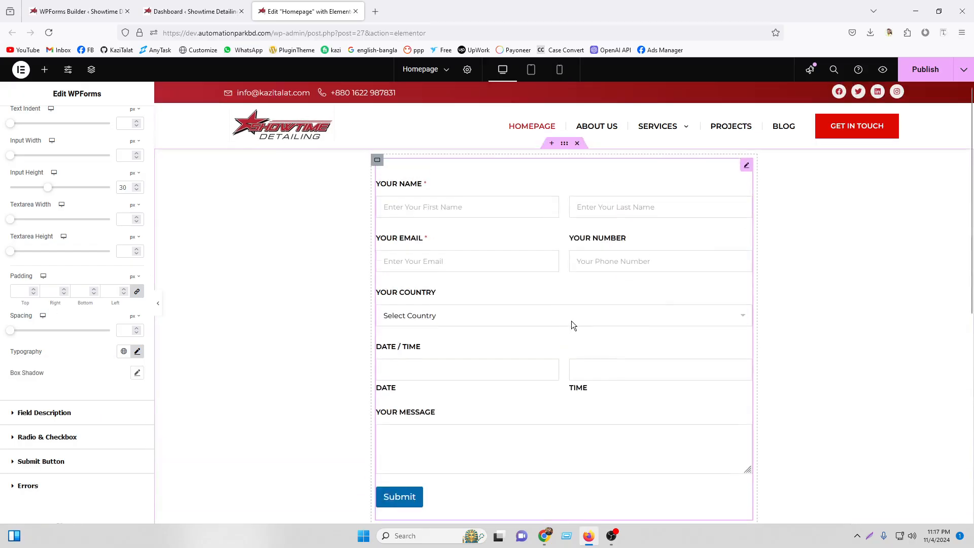
Set the input height to 23 px and the field spacing to -10.
scroll(16, 279, "up", 5)
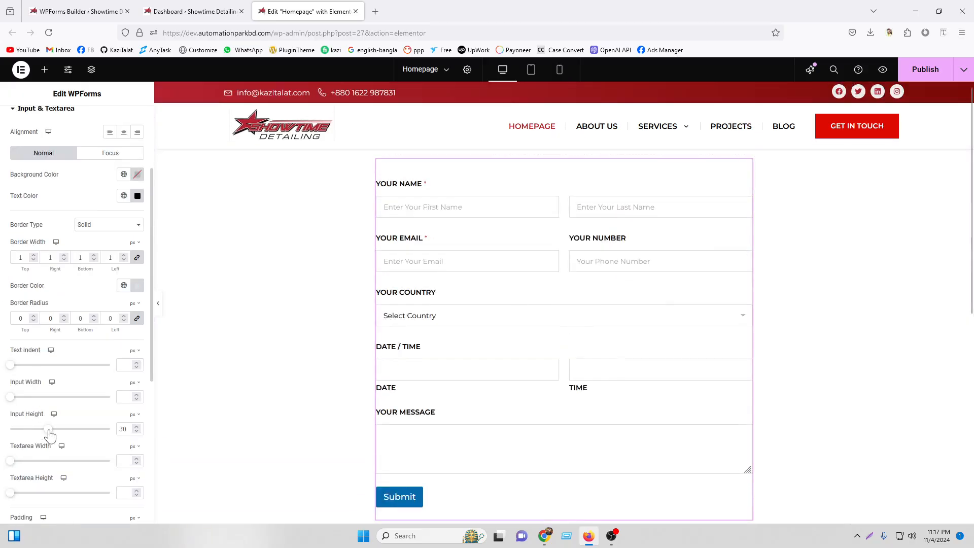
left_click_drag(48, 431, 41, 430)
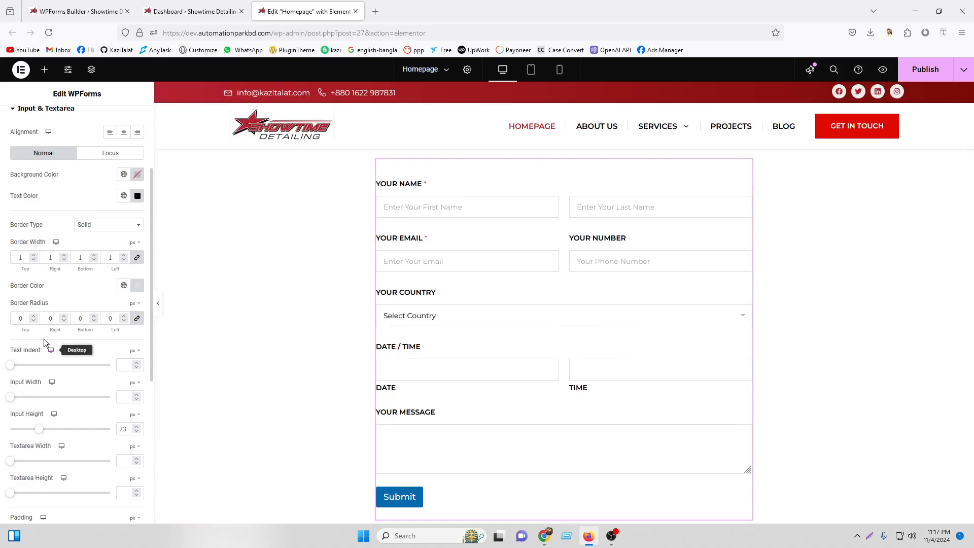
scroll(25, 309, "up", 3)
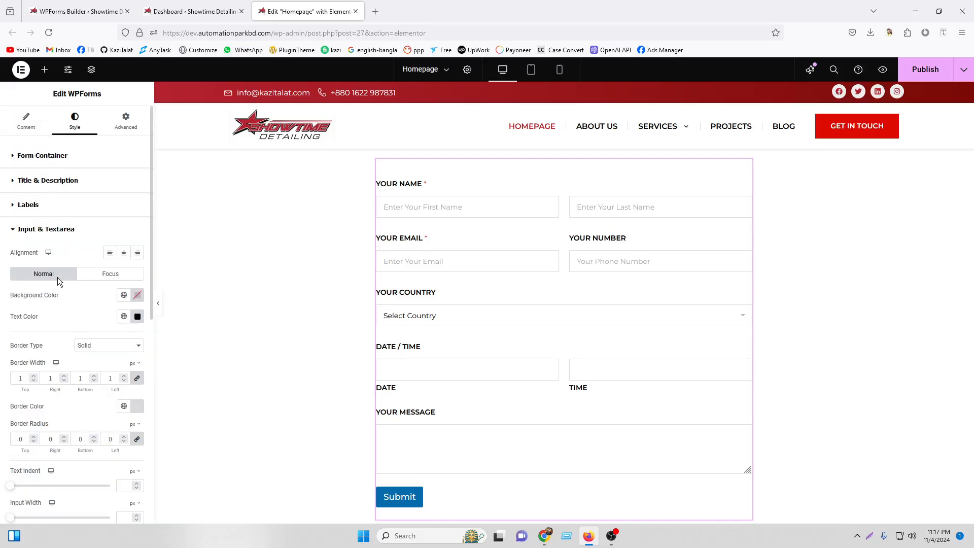
scroll(59, 282, "down", 9)
scroll(64, 417, "up", 3)
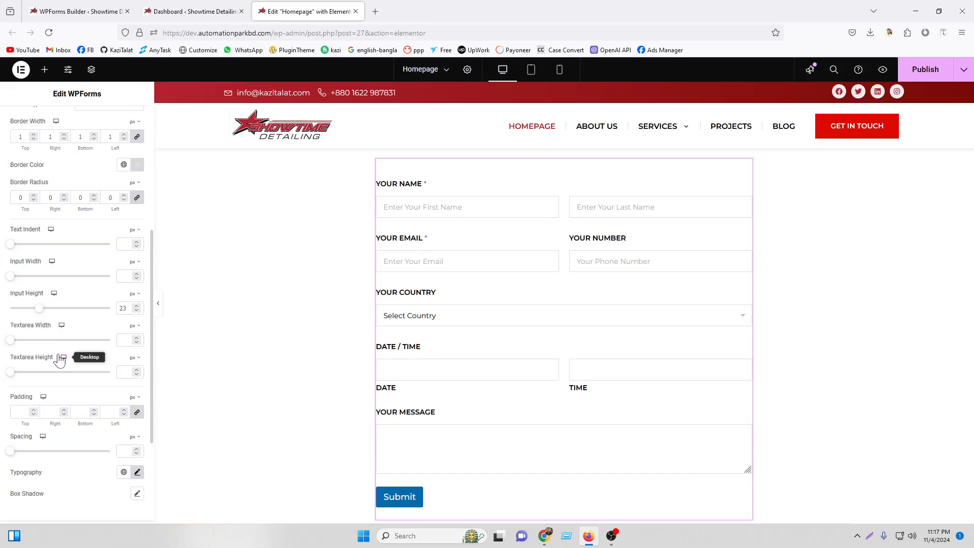
scroll(56, 376, "down", 3)
mouse_move(10, 331)
left_mouse_down()
mouse_move(34, 335)
mouse_move(3, 336)
left_mouse_up()
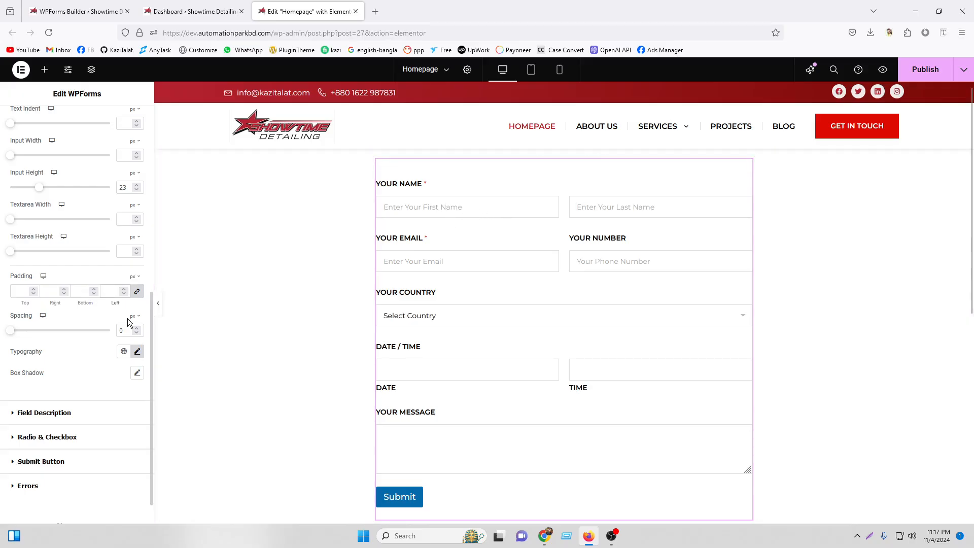
type("0")
key("BackSpace")
type("1")
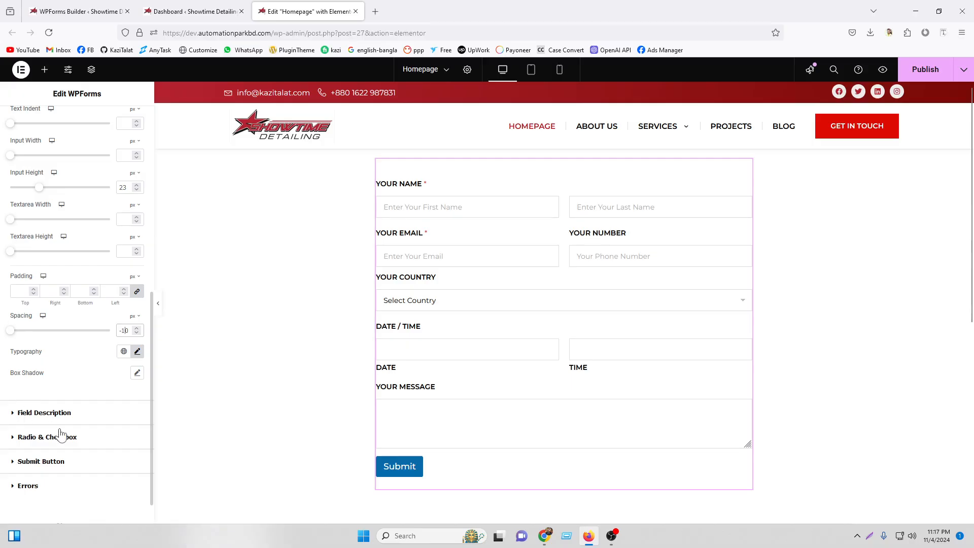
left_click(63, 412)
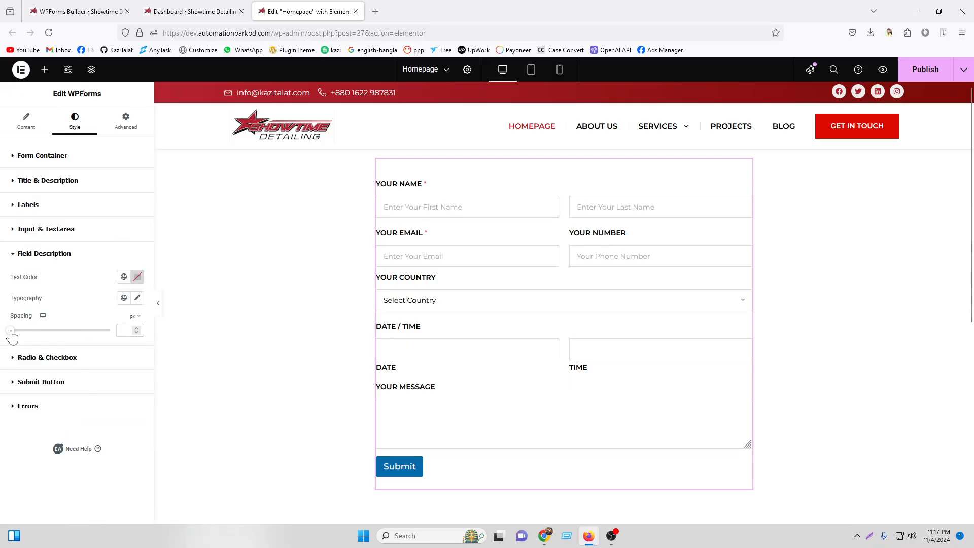
Set the field description spacing to 26 px and left-align the Submit button.
mouse_move(12, 337)
left_mouse_down()
mouse_move(36, 334)
mouse_move(3, 342)
left_mouse_up()
left_click(48, 359)
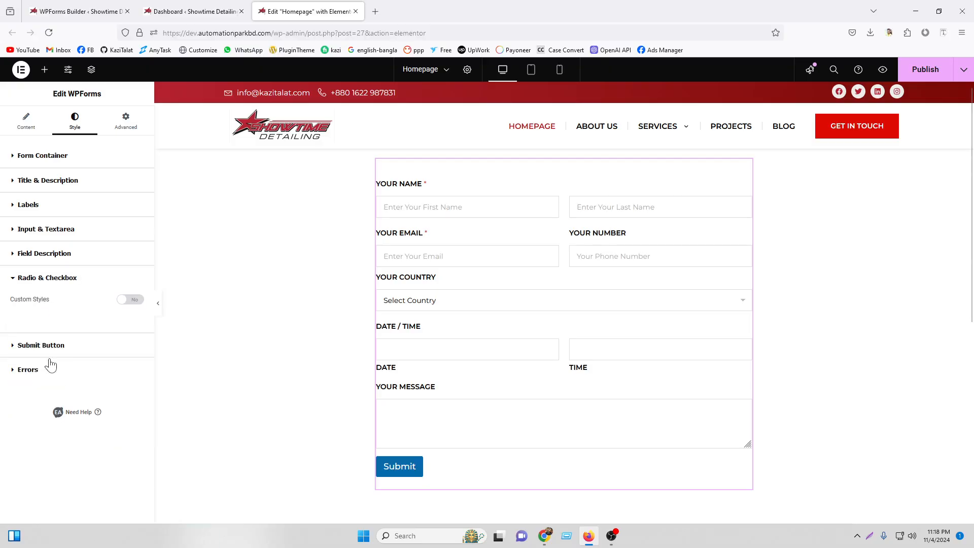
left_click(60, 347)
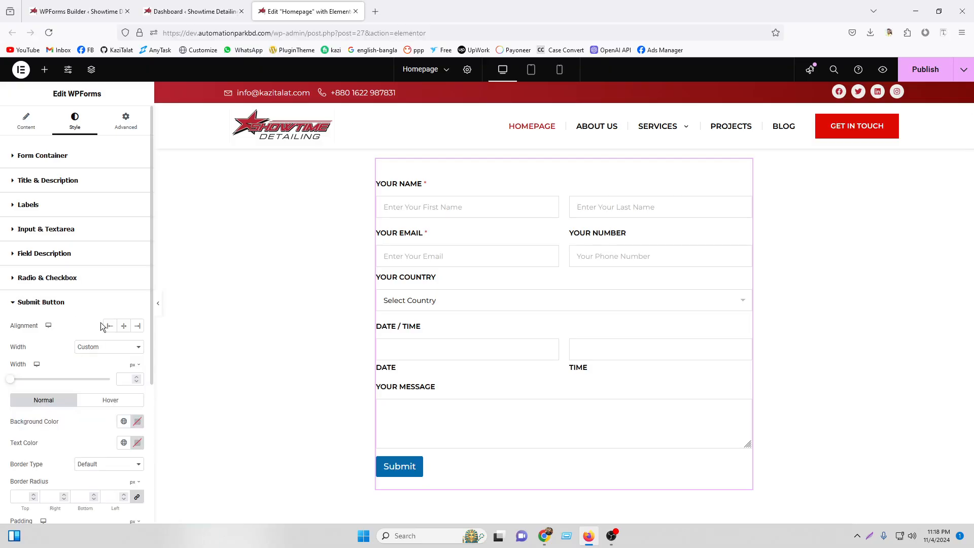
left_click(124, 327)
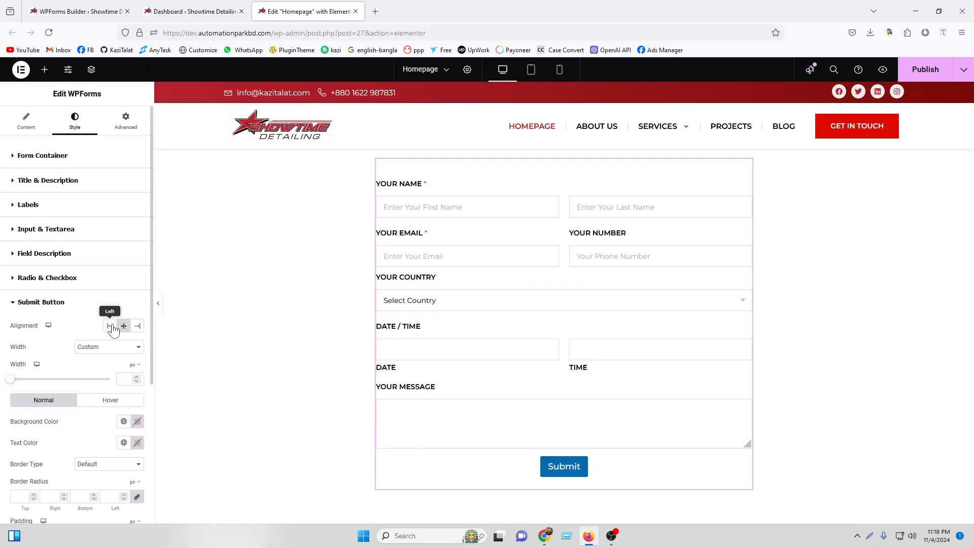
left_click(110, 326)
Make the Submit button full width with the global dark red (Accent) background.
left_click(97, 347)
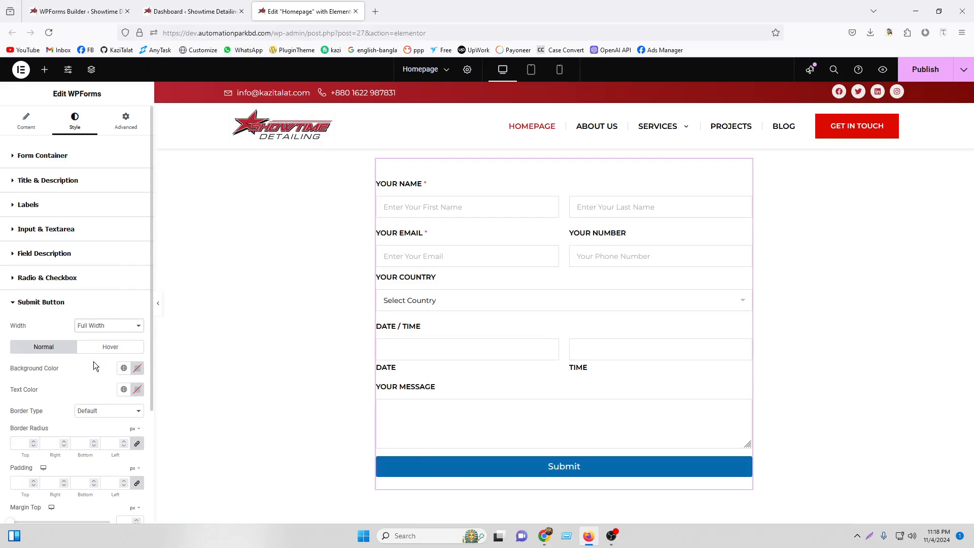
scroll(96, 359, "down", 3)
left_click(123, 247)
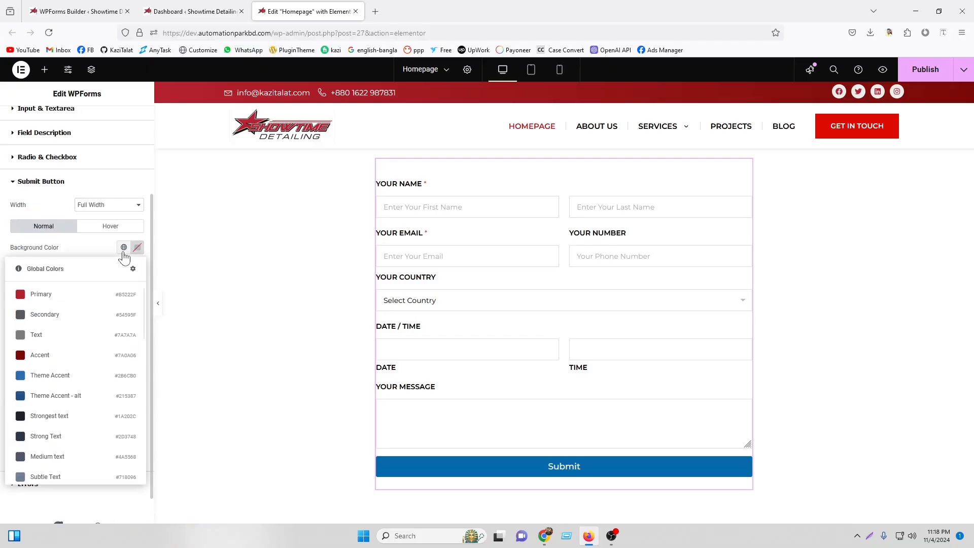
left_click(81, 331)
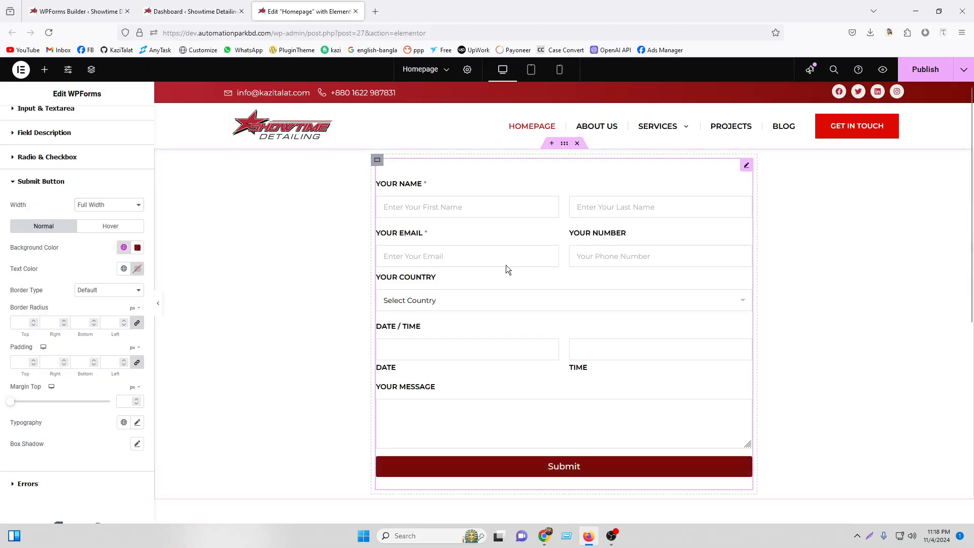
scroll(64, 421, "down", 1)
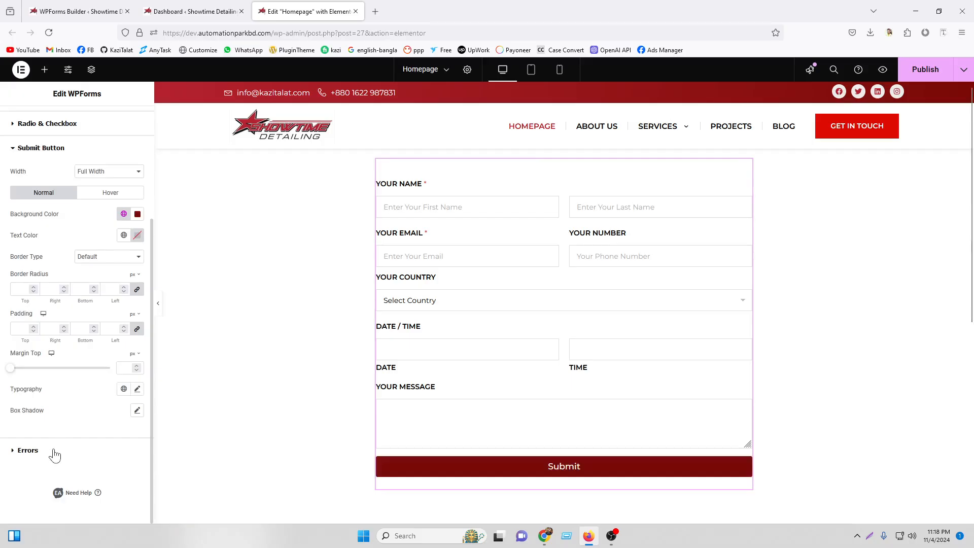
Check the restyled form on the live homepage, close the Elementor editor, and return to WPForms Builder.
left_click(159, 305)
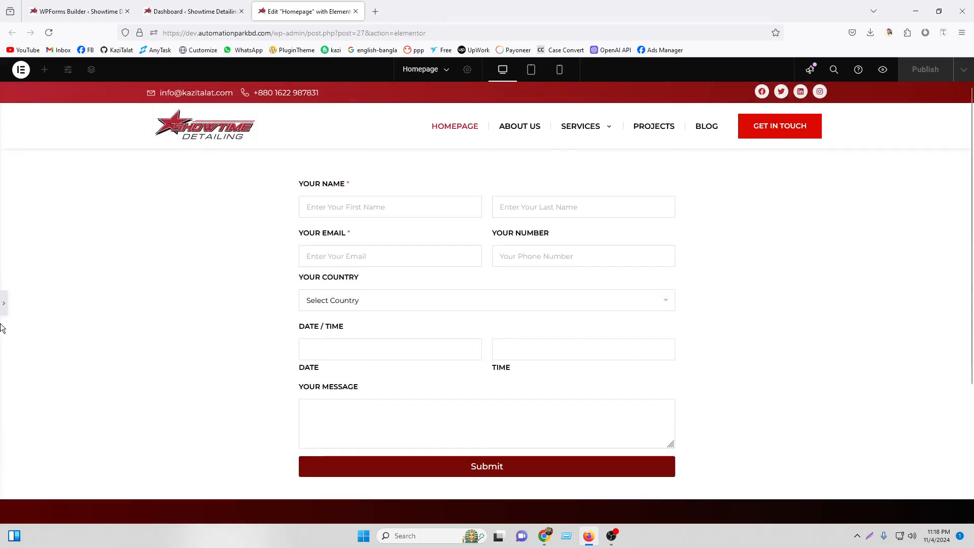
left_click(4, 303)
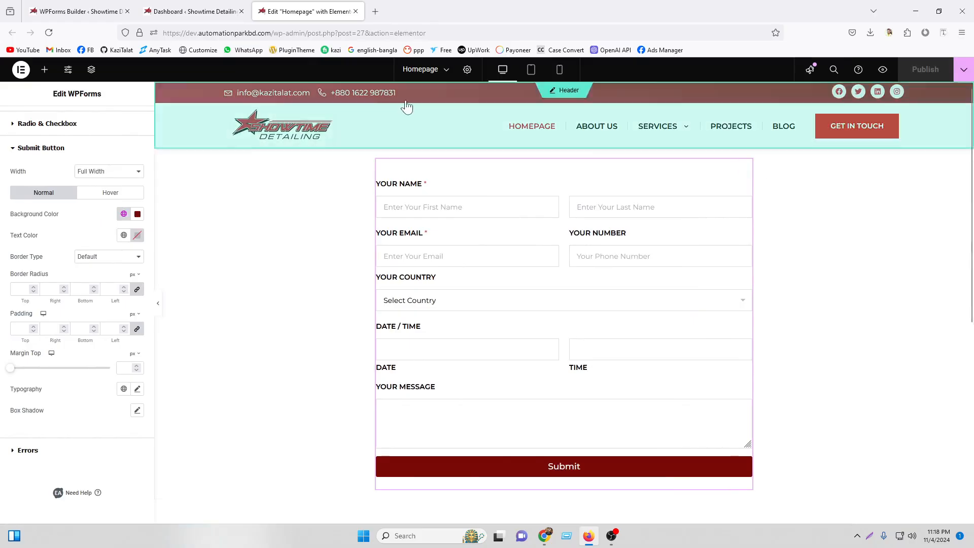
left_click(202, 10)
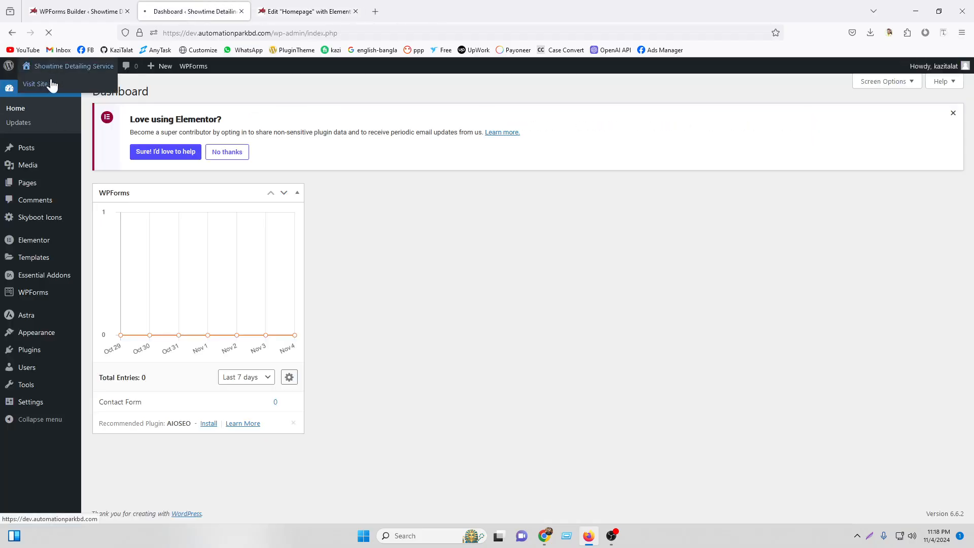
left_click(276, 6)
left_click(185, 6)
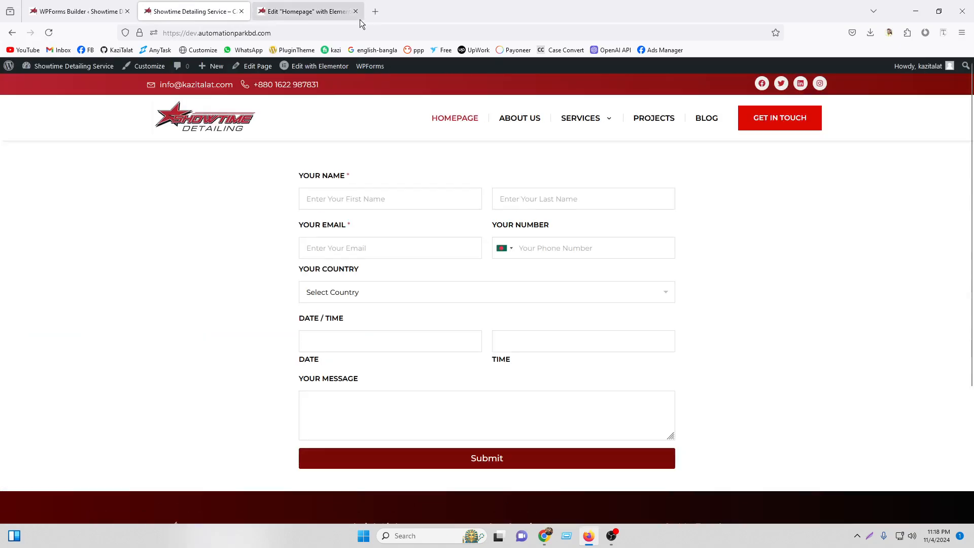
left_click(355, 11)
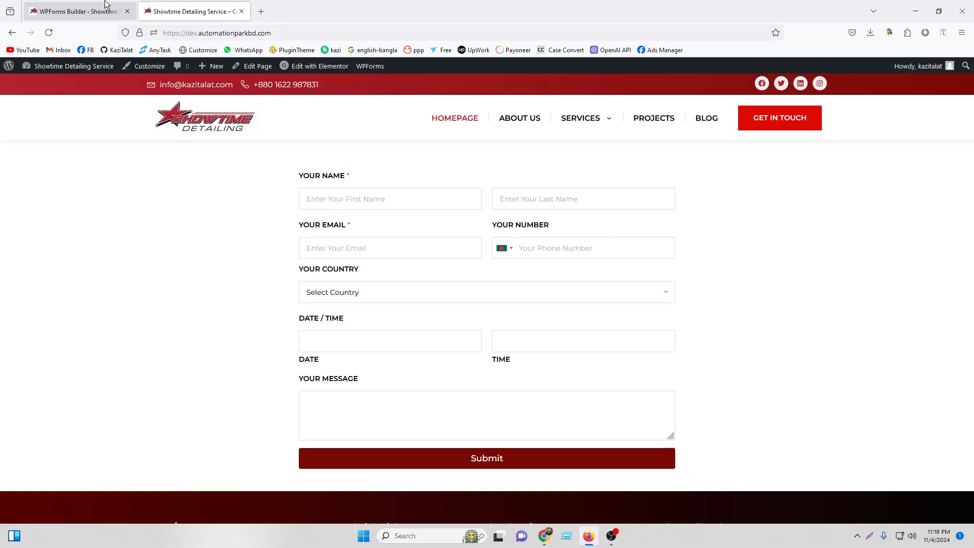
left_click(90, 4)
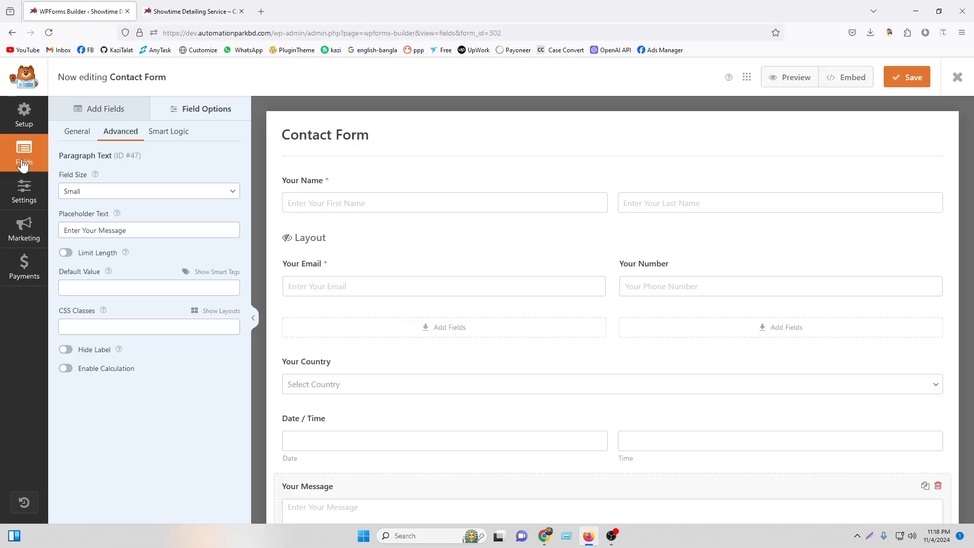
Review the Contact Form's General settings: form name, description and the empty tags list.
left_click(196, 111)
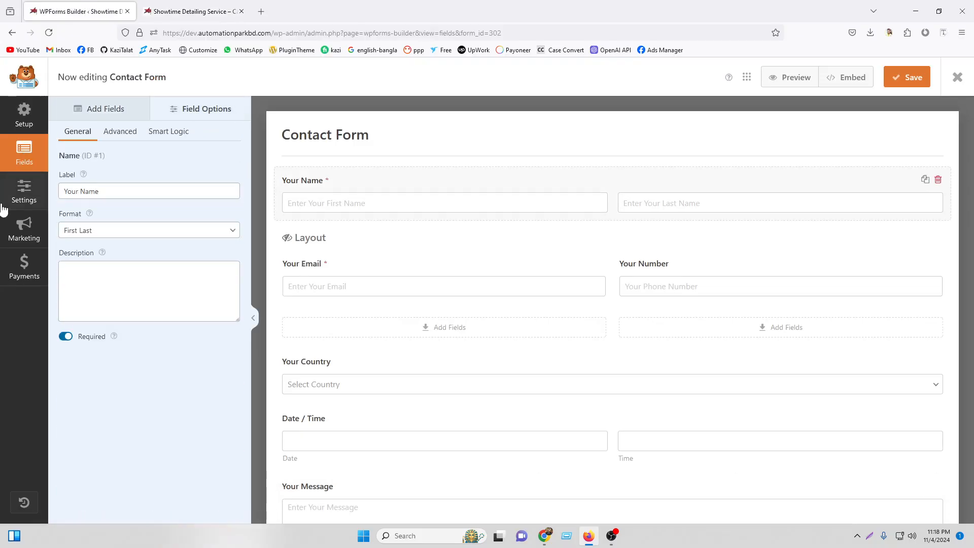
left_click(24, 192)
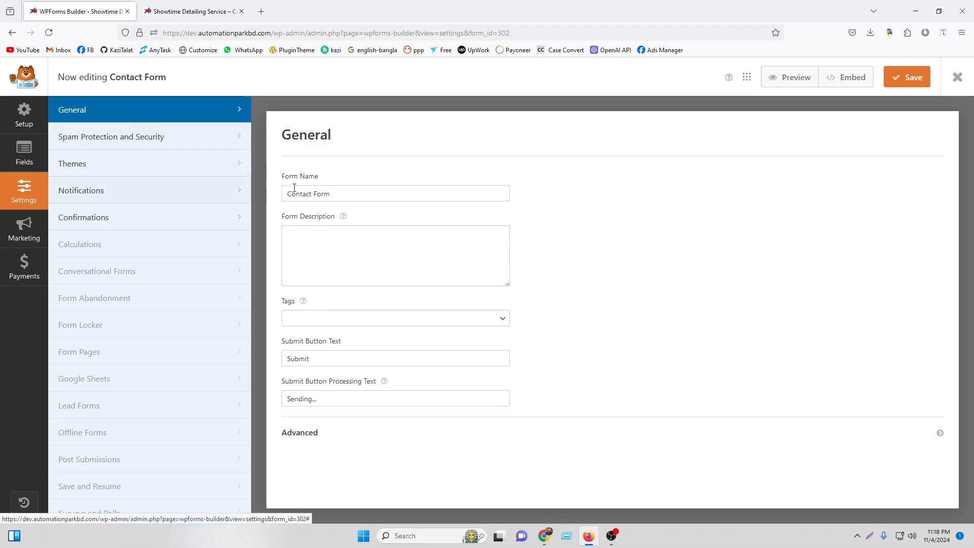
left_click_drag(355, 193, 269, 186)
left_click(299, 236)
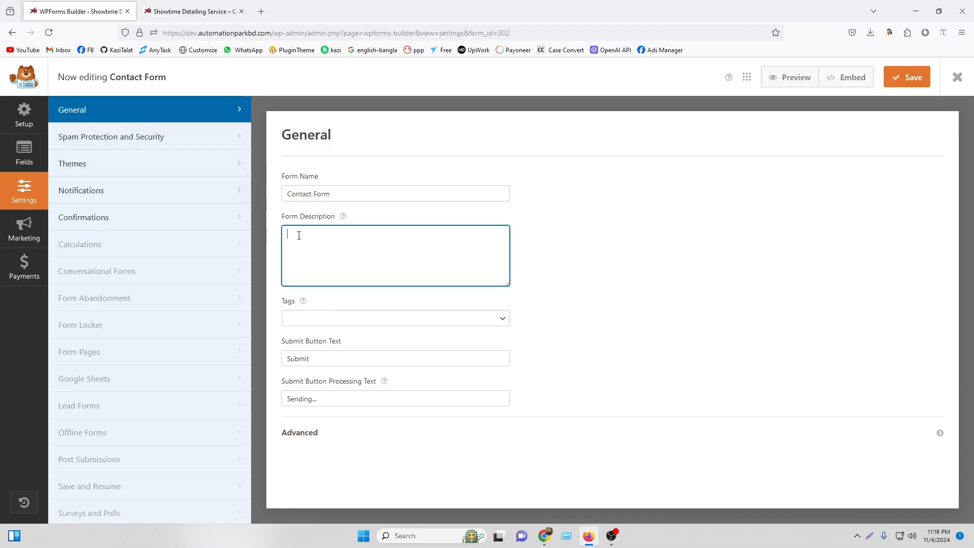
left_click(324, 319)
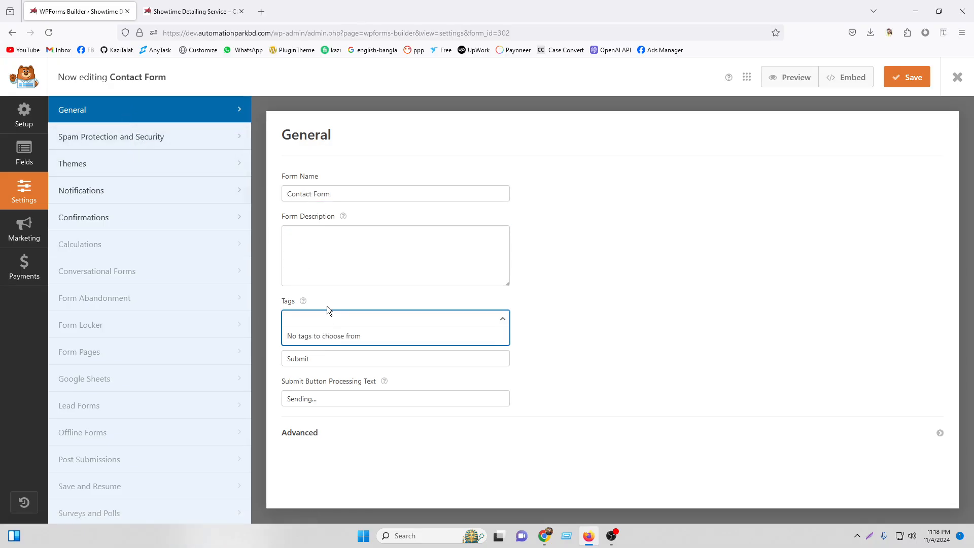
left_click(327, 307)
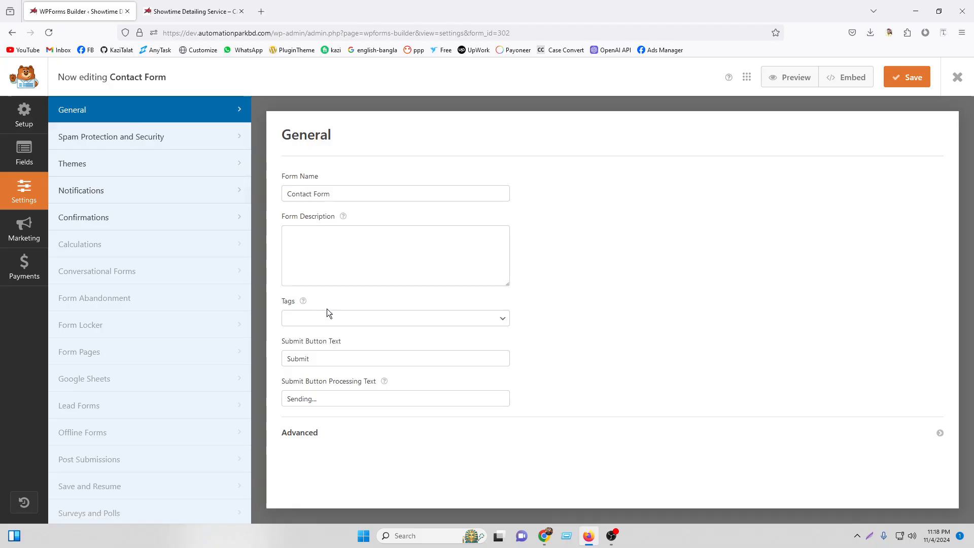
Compare the live form with the settings and check the 'Sending...' processing text.
left_click(193, 11)
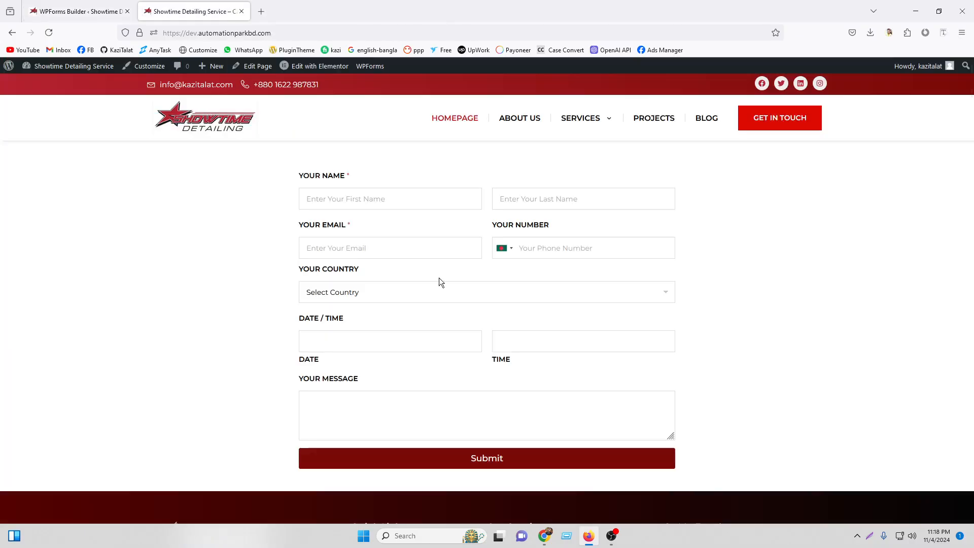
scroll(462, 329, "down", 3)
left_click(79, 11)
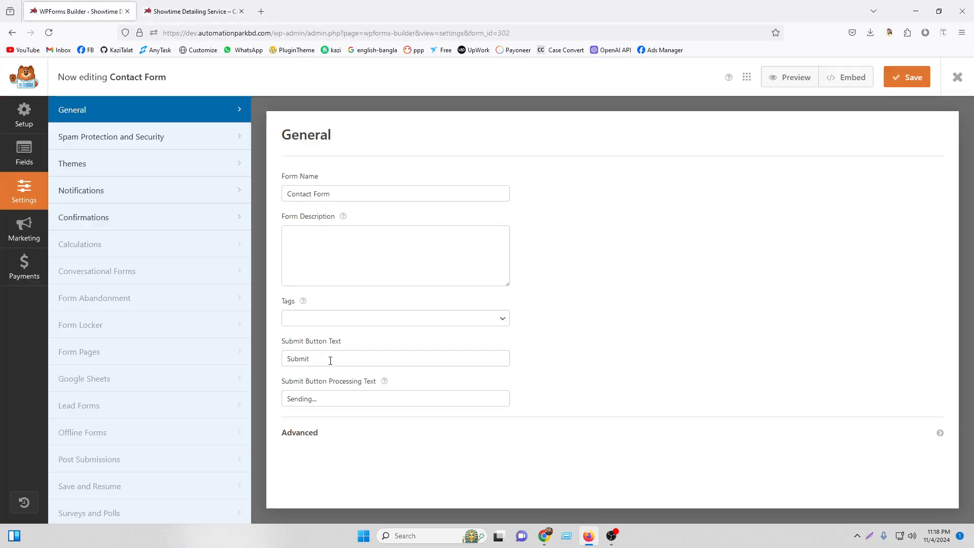
left_click(223, 10)
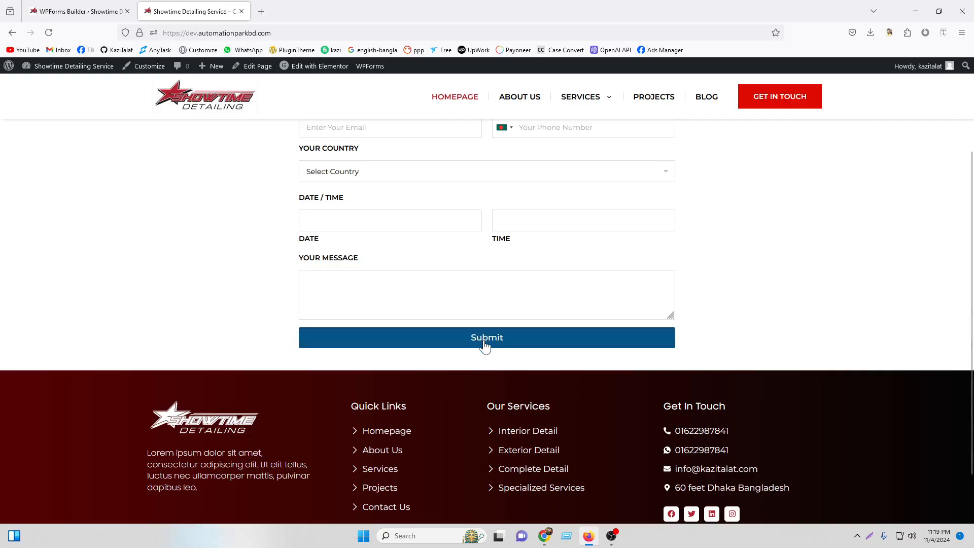
left_click(51, 6)
left_click(326, 398)
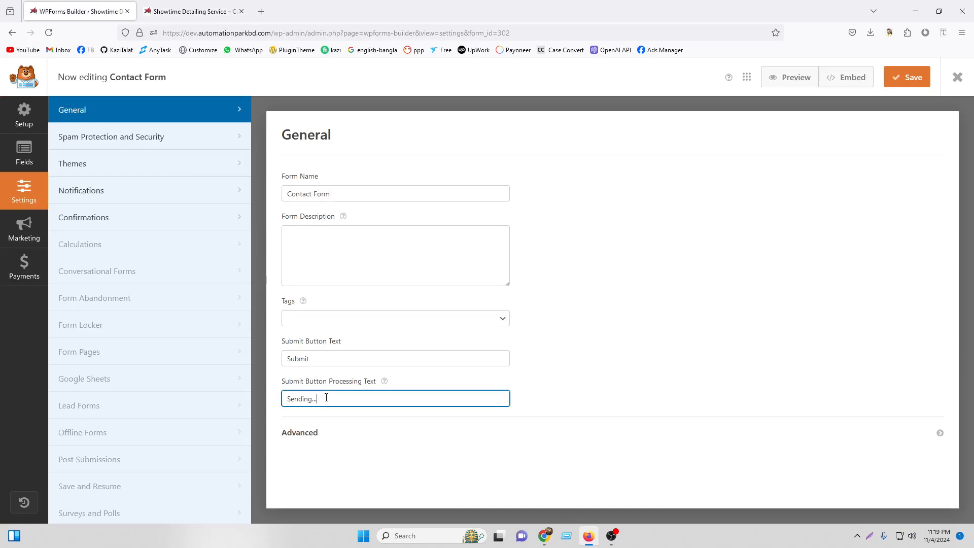
Review the Advanced form and Submit button CSS class fields against the live form.
left_click(320, 439)
scroll(416, 403, "down", 2)
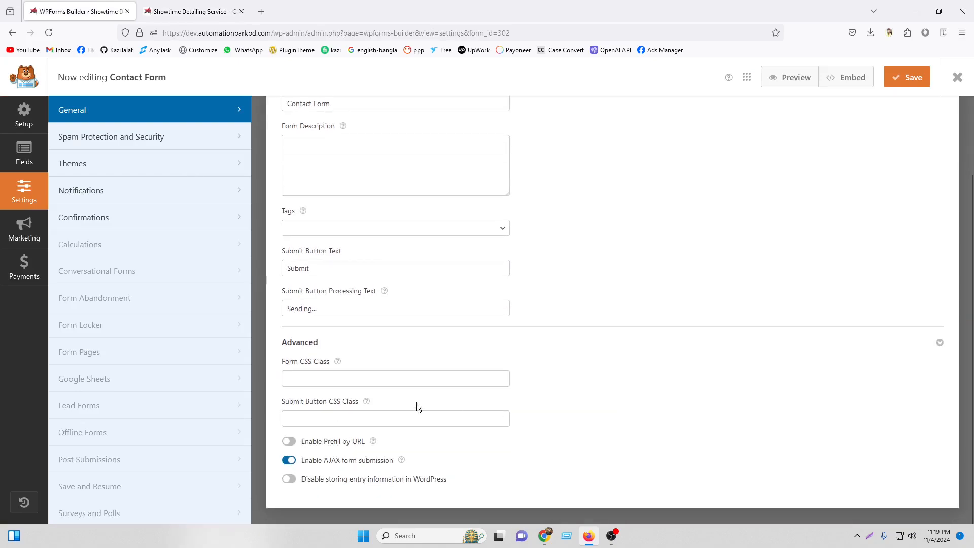
left_click(336, 376)
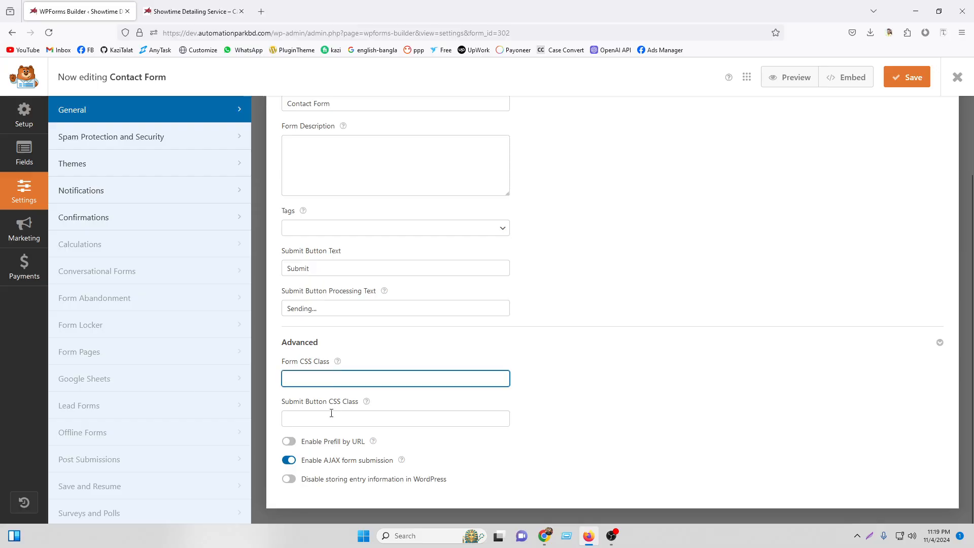
left_click(332, 413)
left_click(193, 11)
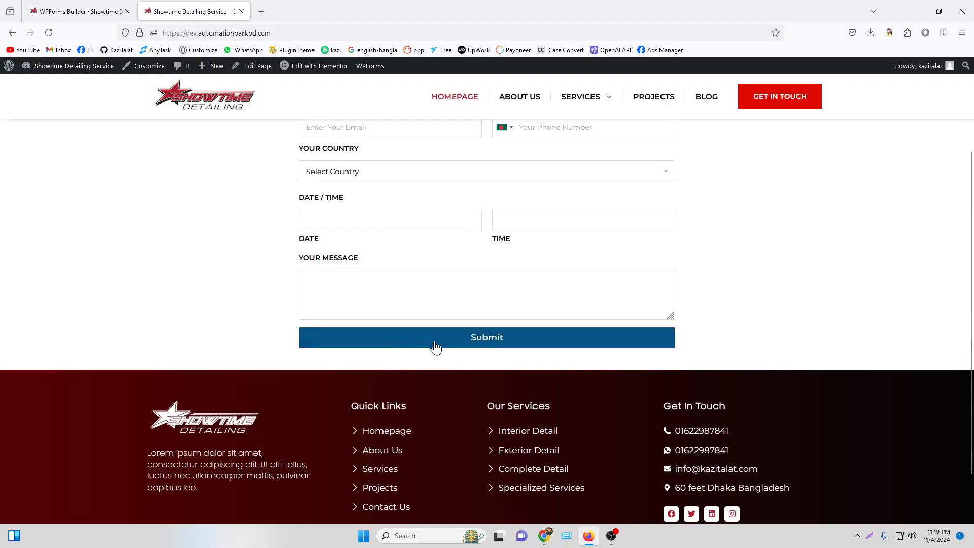
left_click(99, 7)
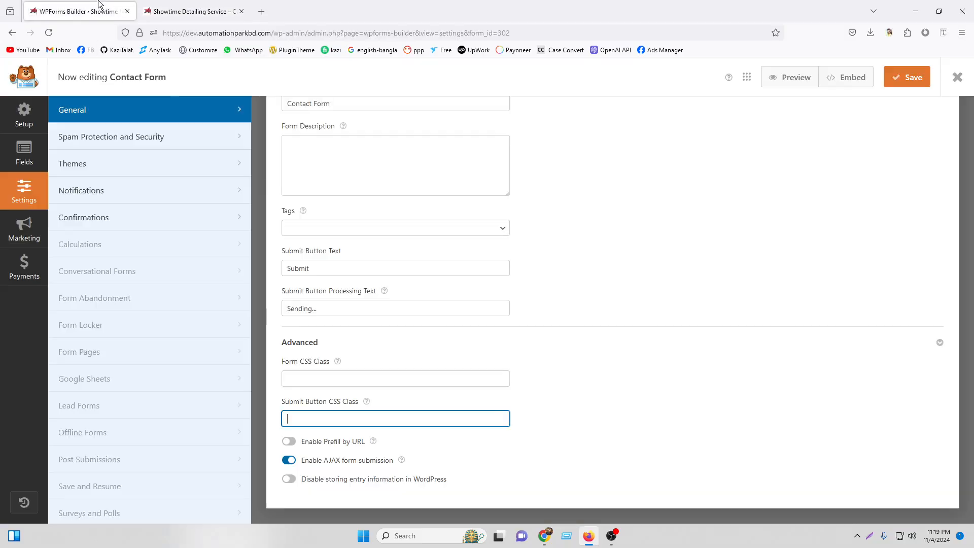
Check the AJAX submission option against the live form, then bring up Spam Protection and Security.
left_click(289, 459)
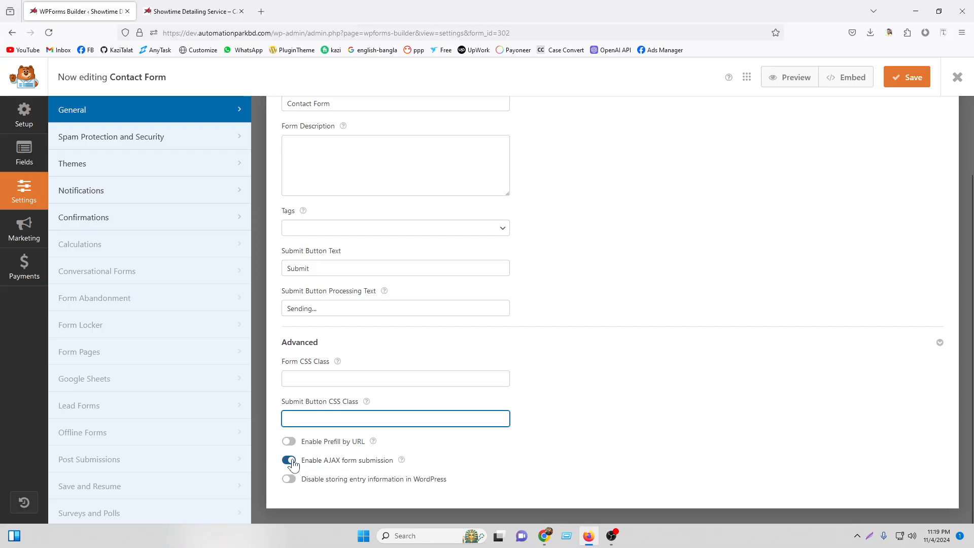
left_click(192, 12)
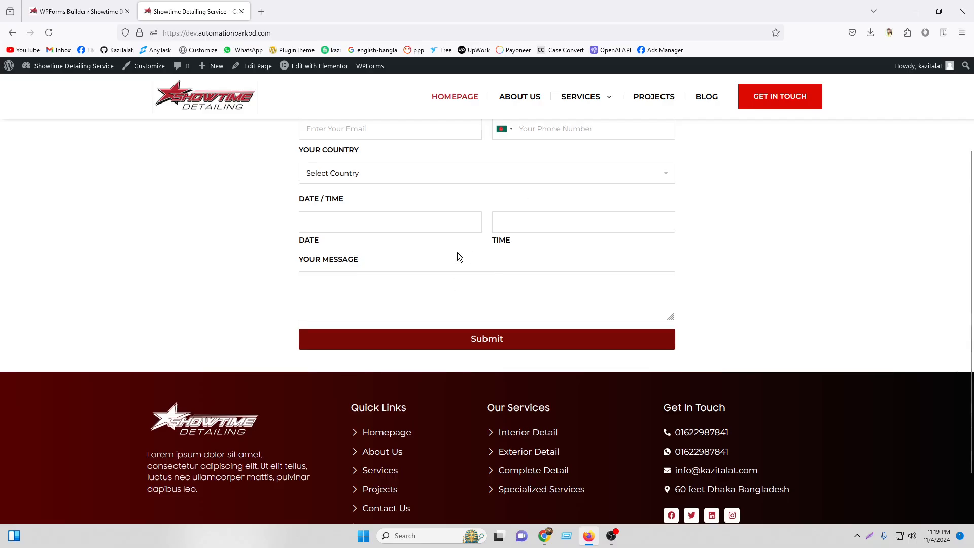
scroll(458, 252, "up", 3)
left_click(84, 6)
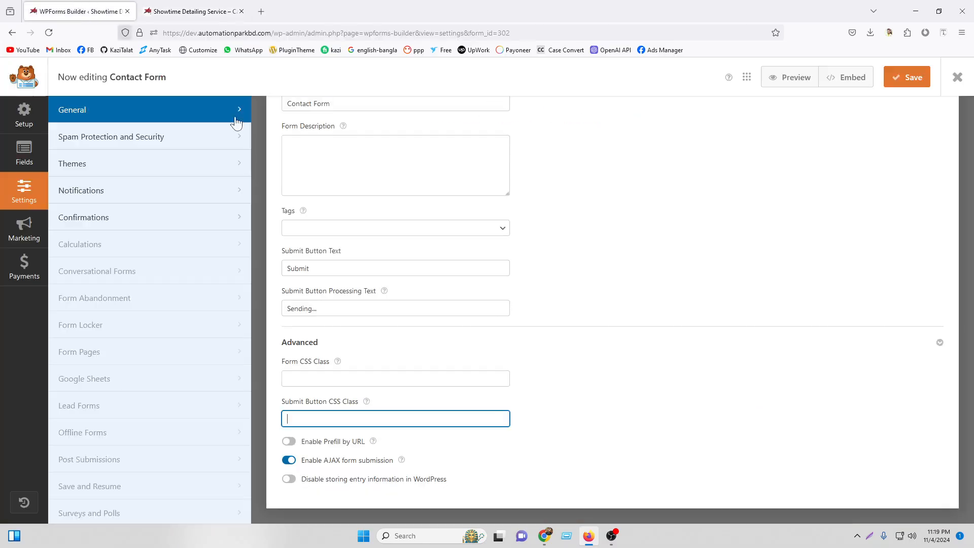
scroll(485, 299, "up", 3)
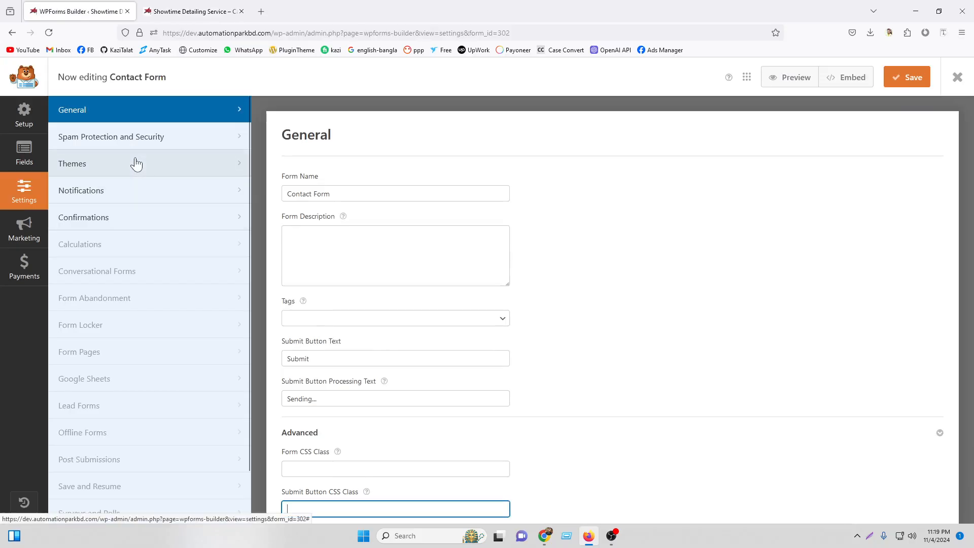
left_click(150, 139)
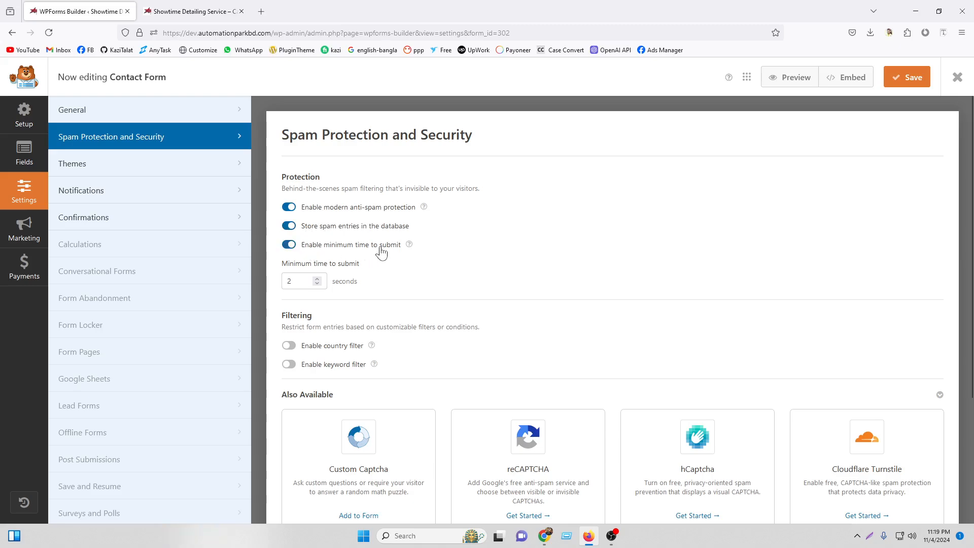
left_click(294, 283)
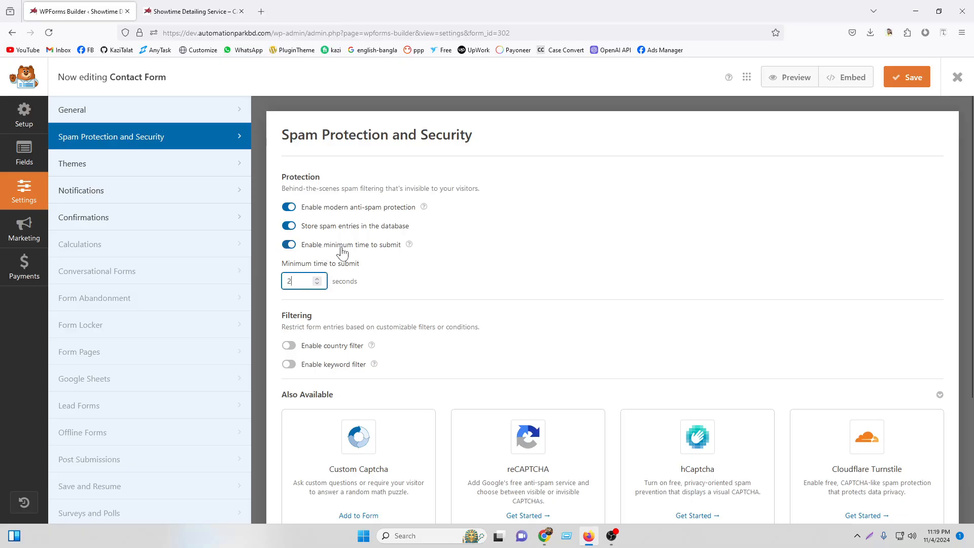
left_click(193, 11)
left_click(339, 193)
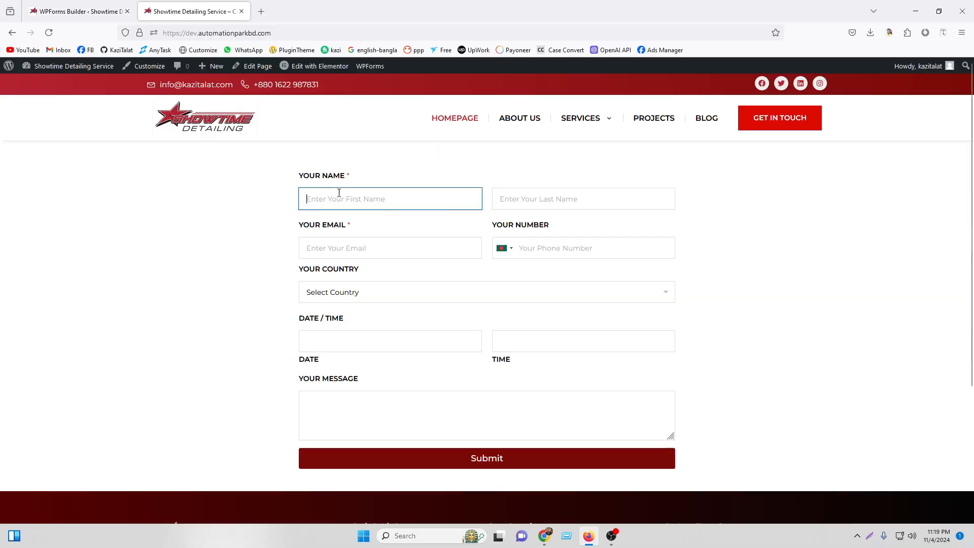
left_click(526, 198)
key("Tab")
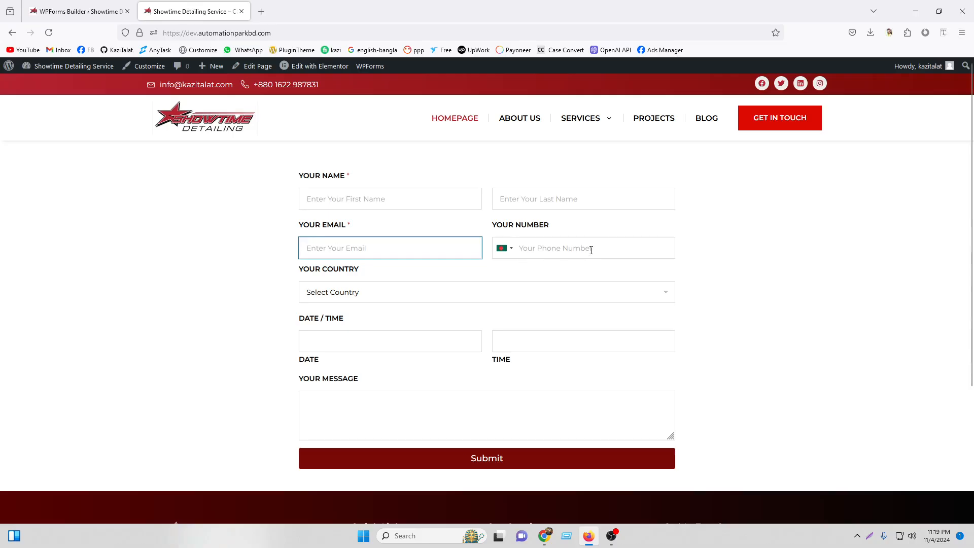
left_click(591, 249)
left_click(358, 294)
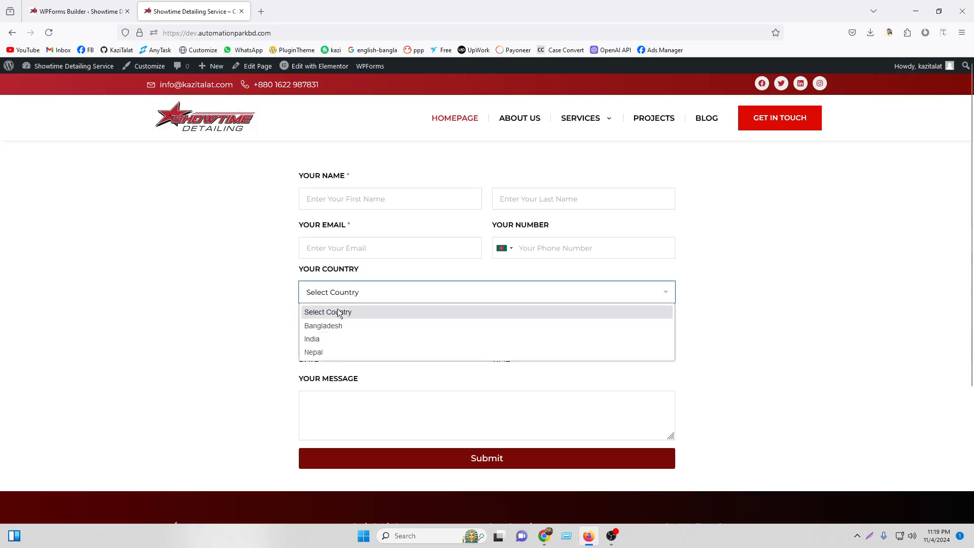
left_click(342, 294)
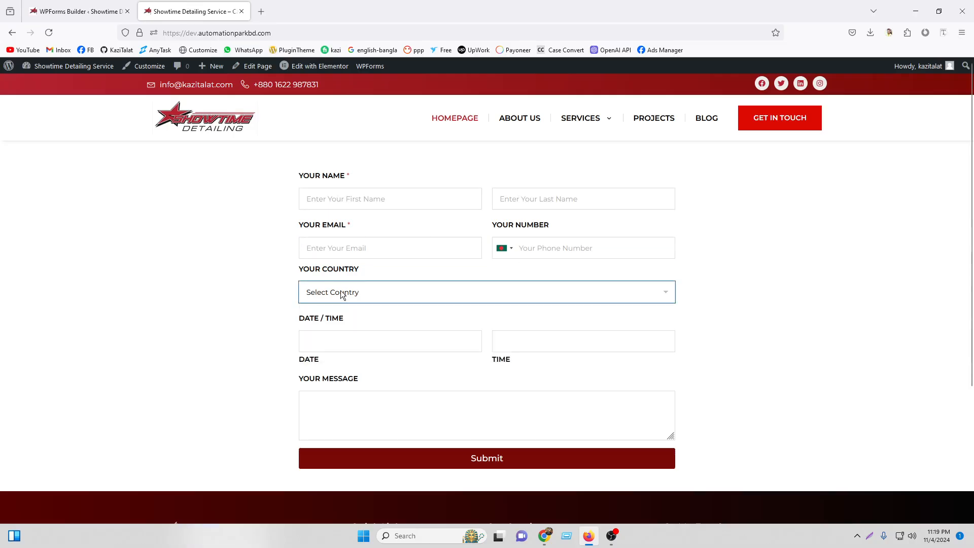
left_click(75, 6)
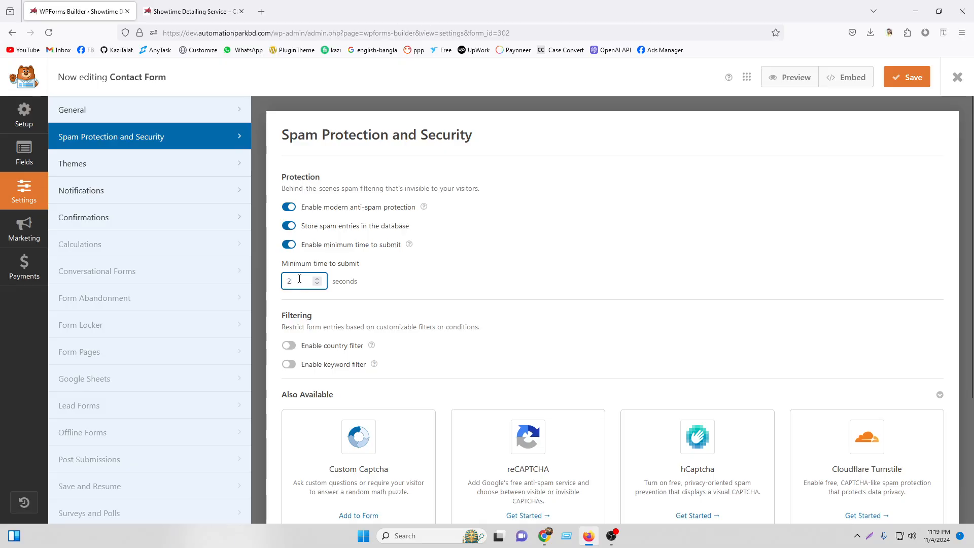
left_click(193, 11)
left_click(373, 193)
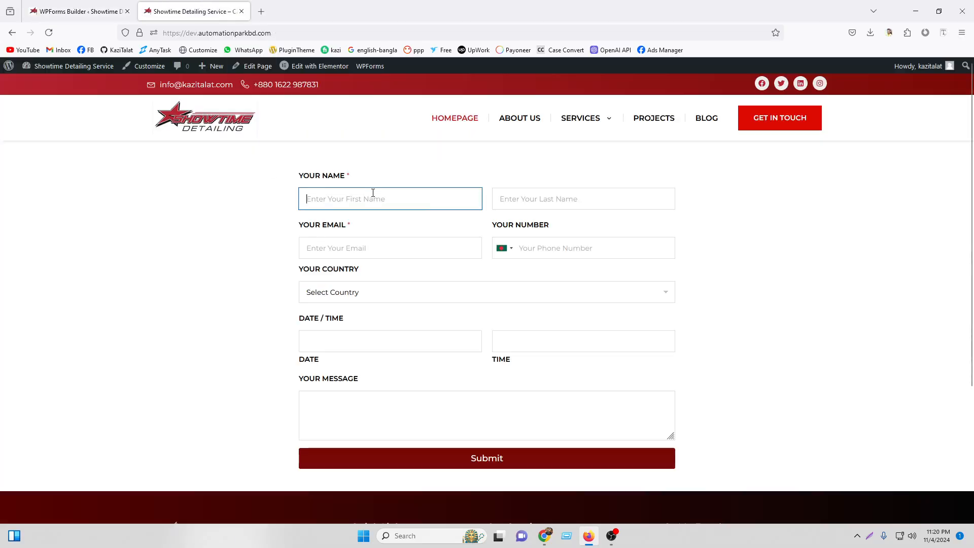
left_click(525, 206)
left_click(75, 11)
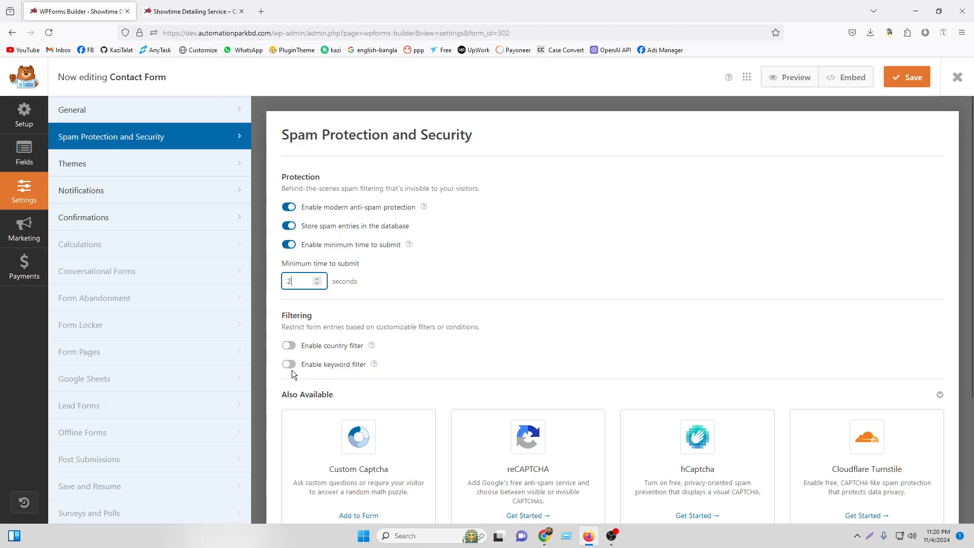
scroll(582, 346, "down", 3)
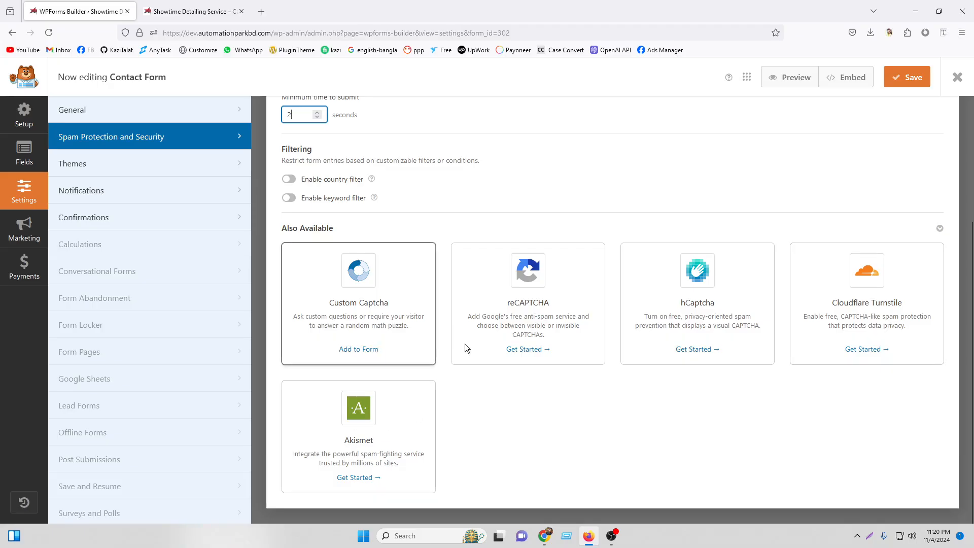
scroll(651, 294, "up", 3)
scroll(651, 295, "down", 3)
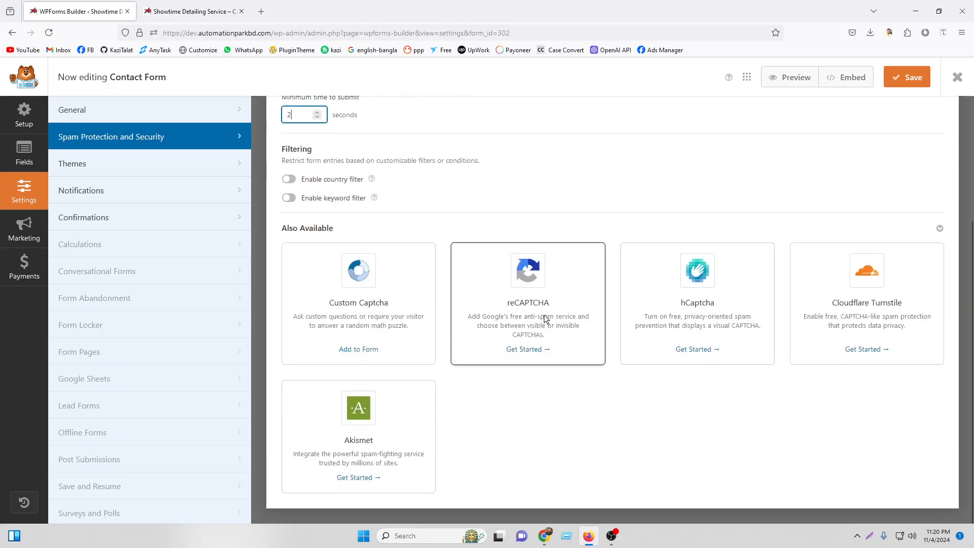
scroll(569, 309, "up", 3)
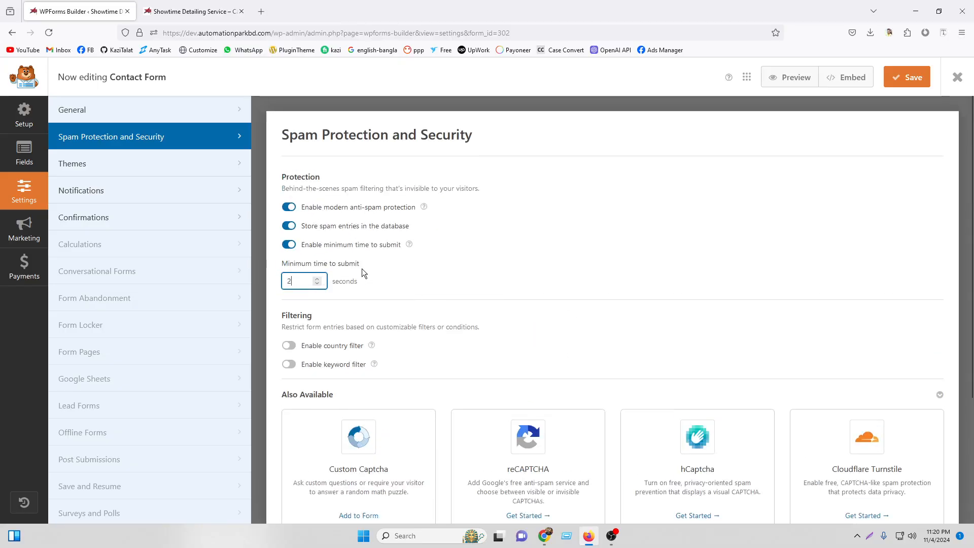
left_click(148, 168)
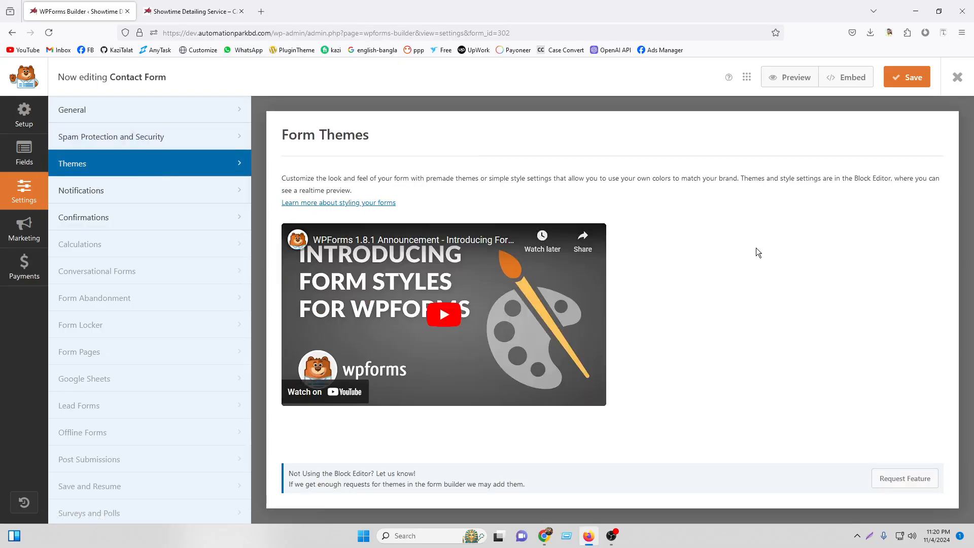
Collapse the Default Notification and keep the default confirmation type as Message.
left_click(154, 196)
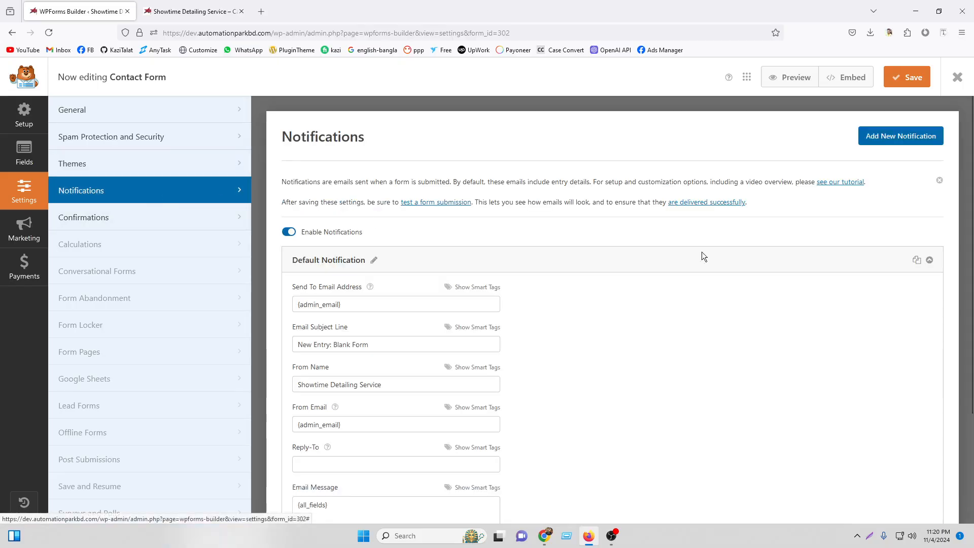
left_click(930, 259)
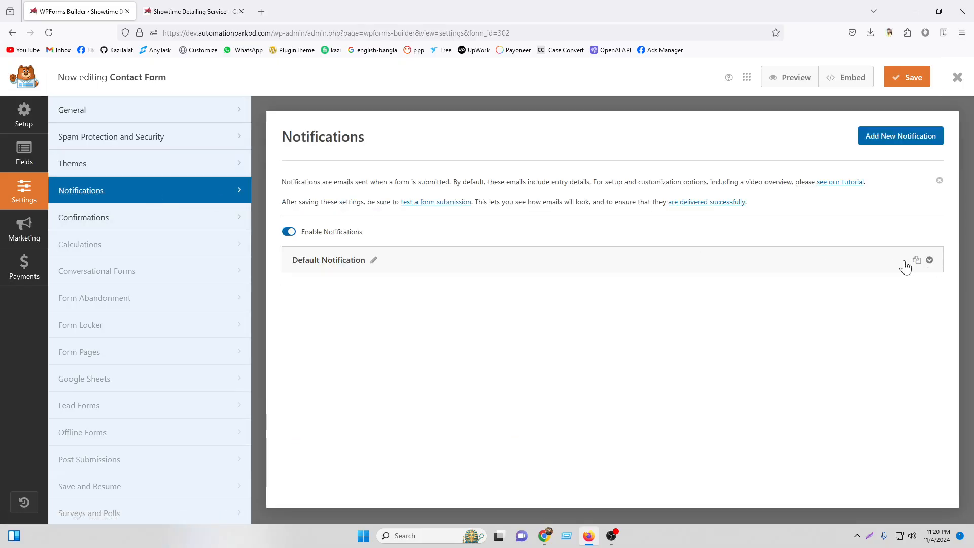
left_click(151, 216)
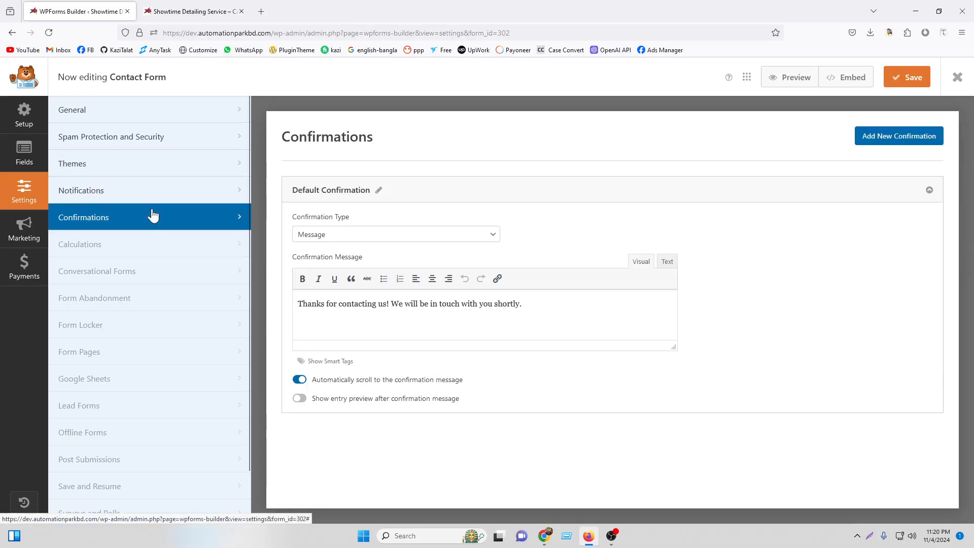
left_click(367, 235)
left_click(367, 235)
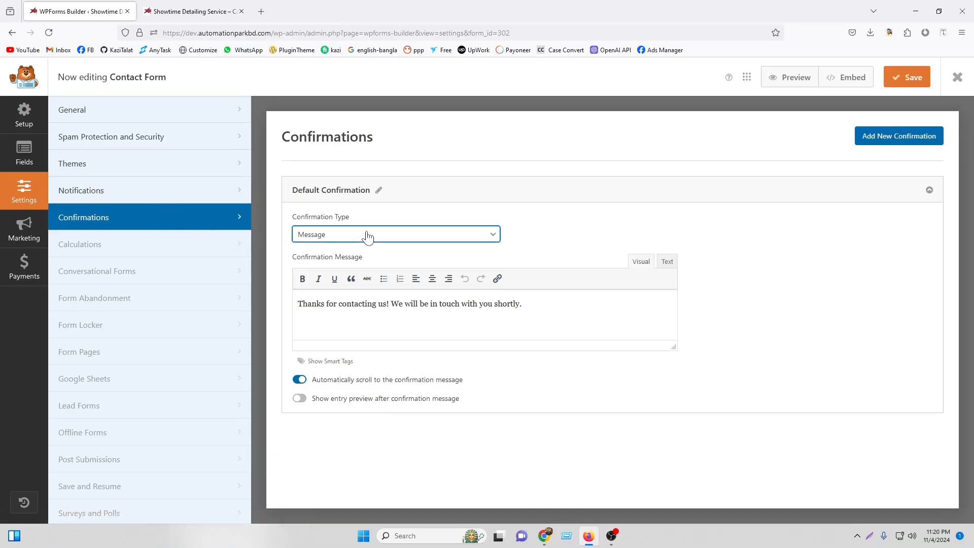
Compare the live contact form page with the confirmation message text.
key("ctrl+Tab")
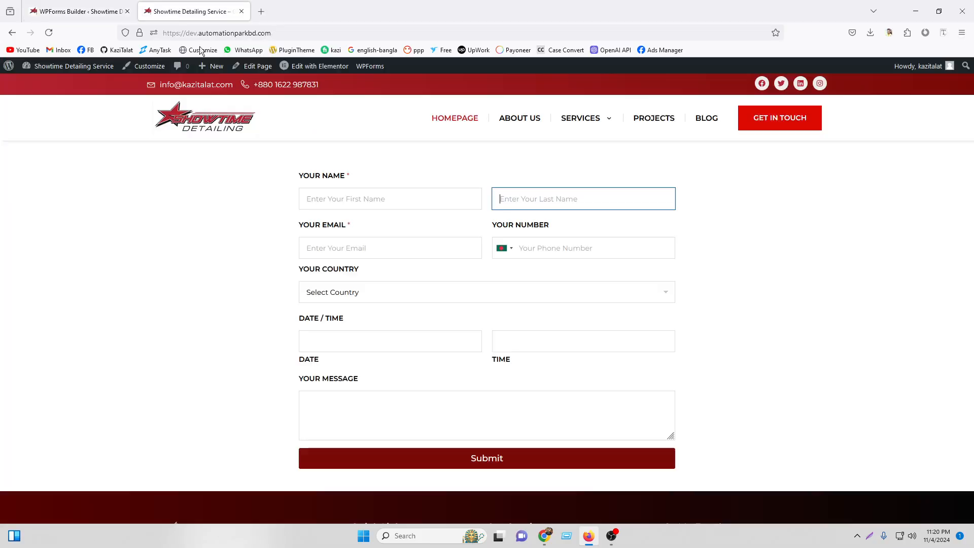
left_click(134, 17)
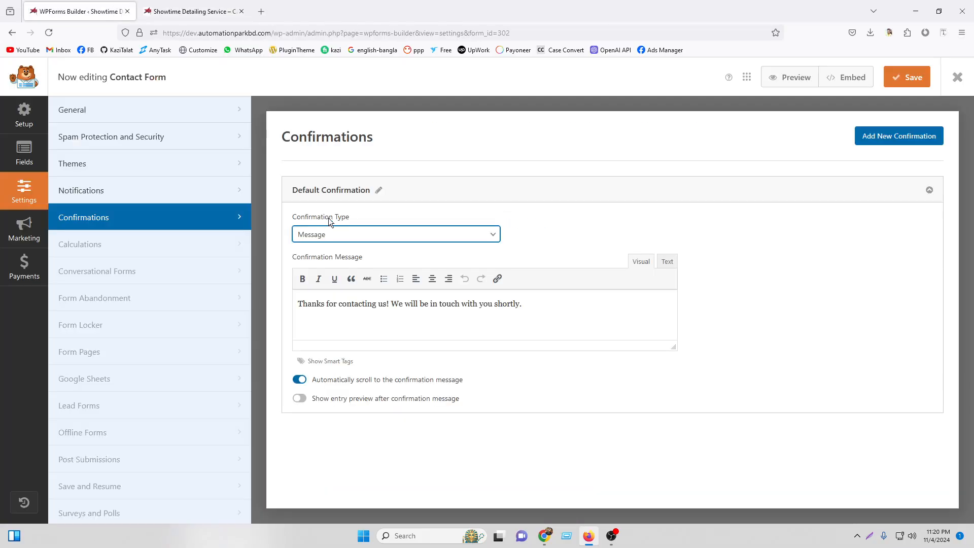
left_click_drag(542, 318, 278, 294)
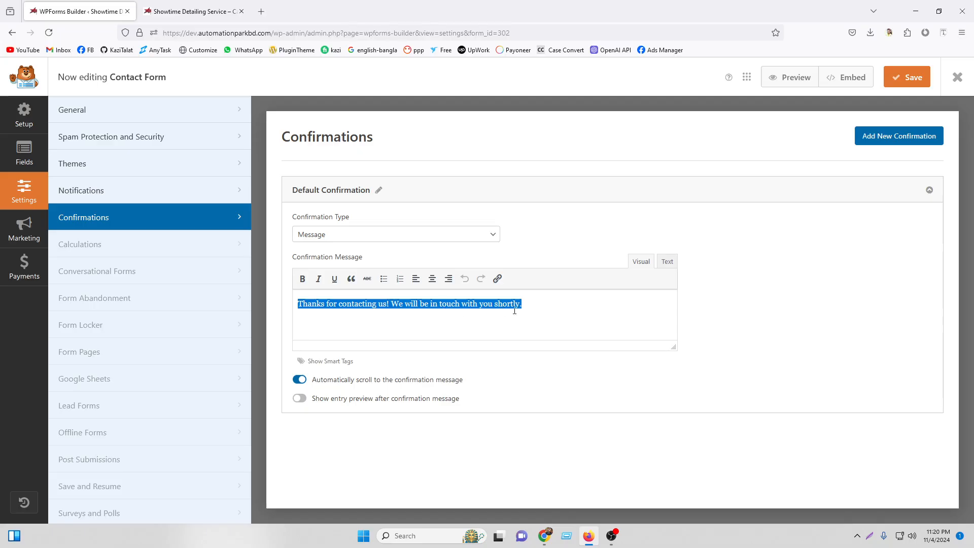
left_click(544, 306)
Capture the strip below the live form's Submit button.
left_click(193, 11)
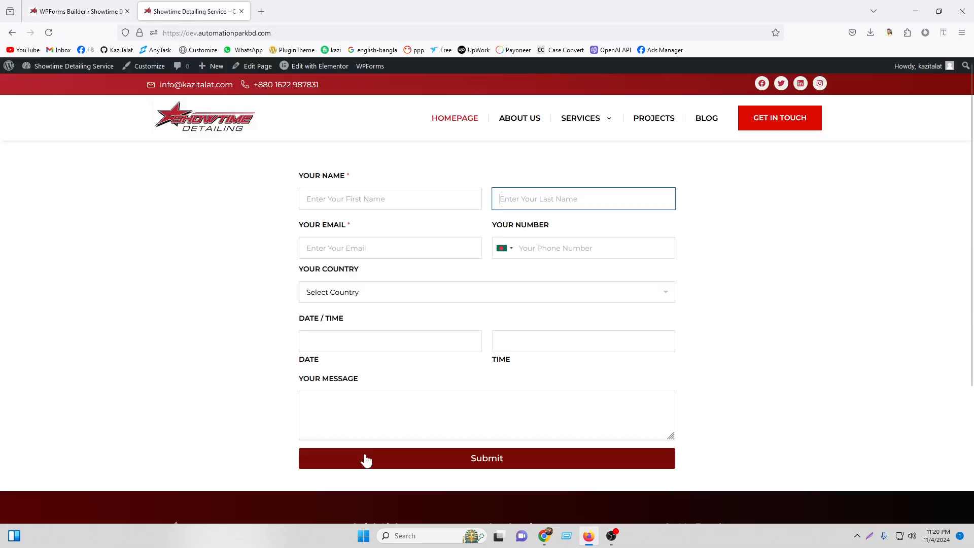
scroll(761, 464, "down", 4)
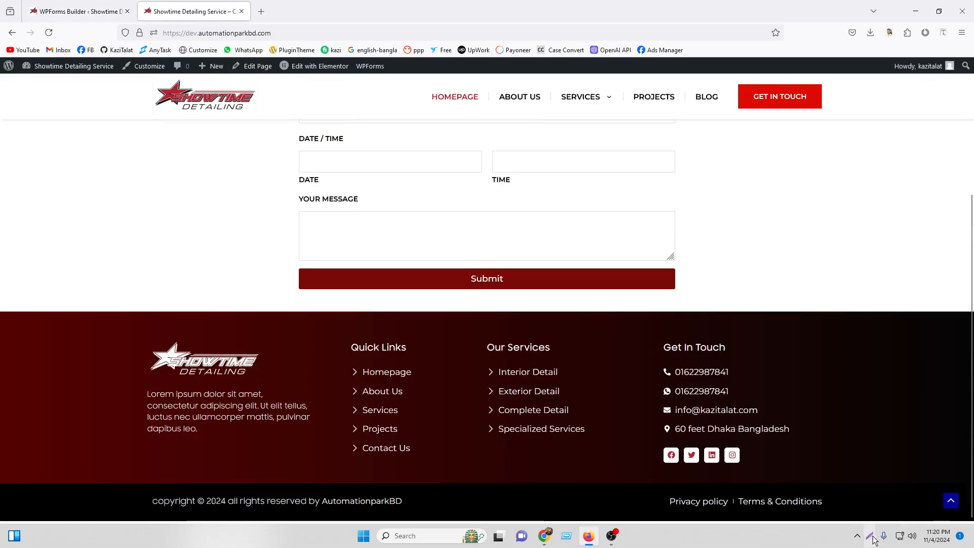
key("Print")
left_click_drag(301, 294, 676, 306)
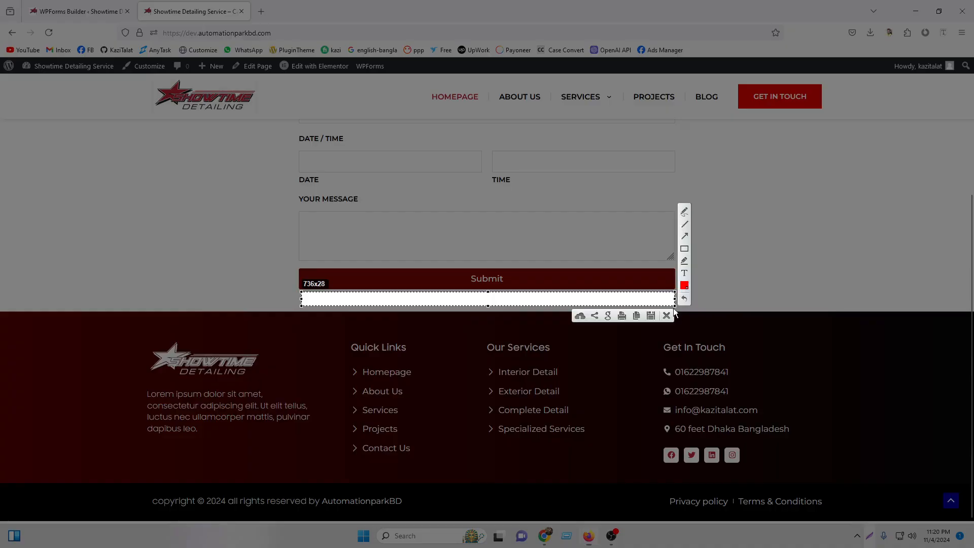
left_click(668, 315)
scroll(528, 256, "up", 4)
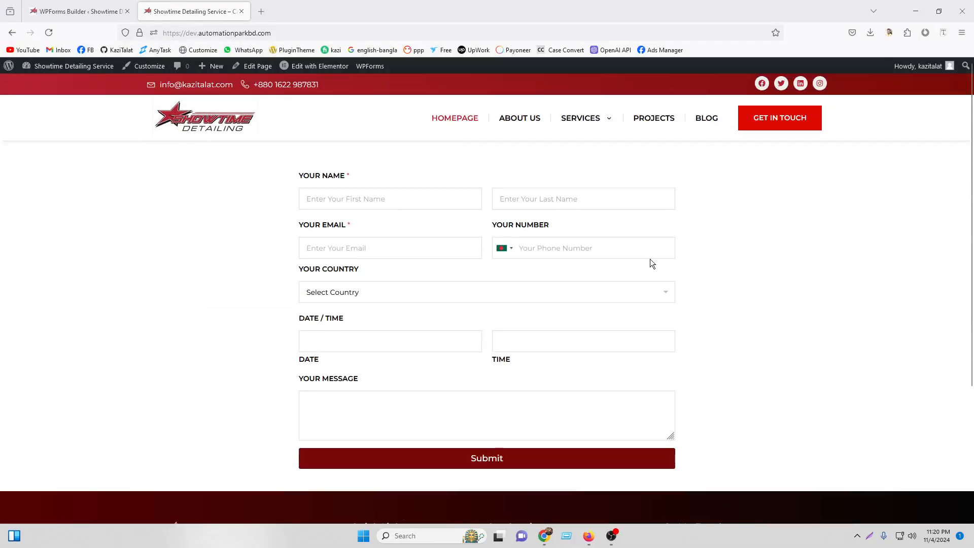
Try the Show Page confirmation type and compare with the live contact form page.
left_click(109, 5)
left_click(342, 234)
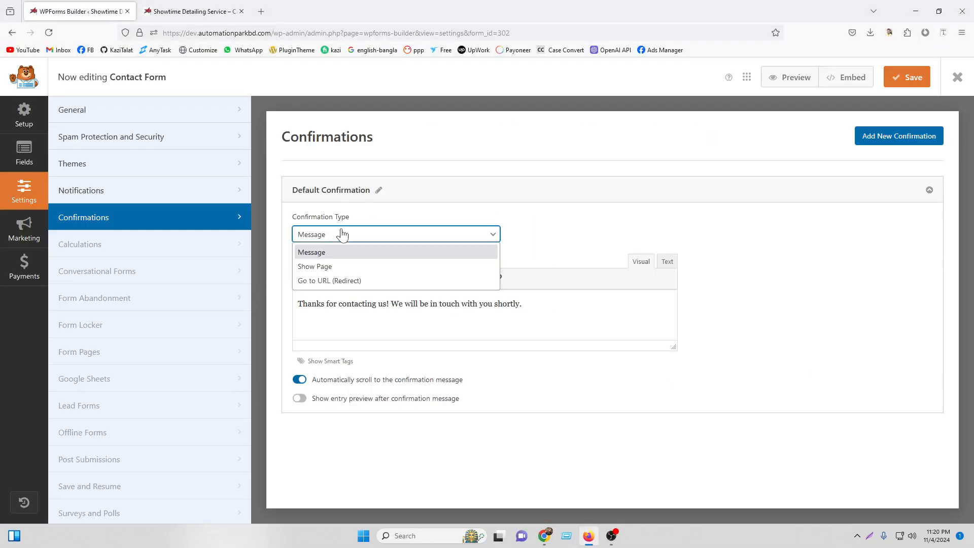
left_click(342, 267)
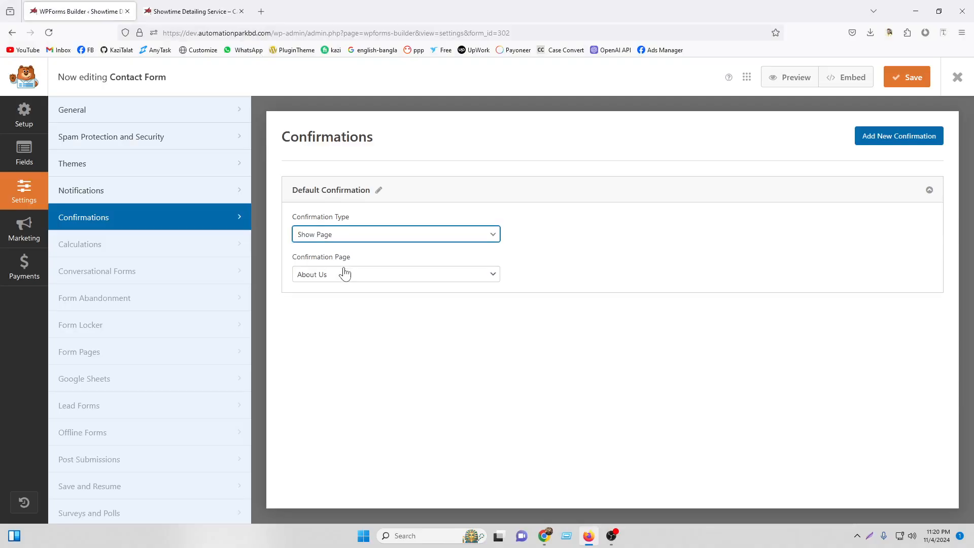
key("ctrl+Tab")
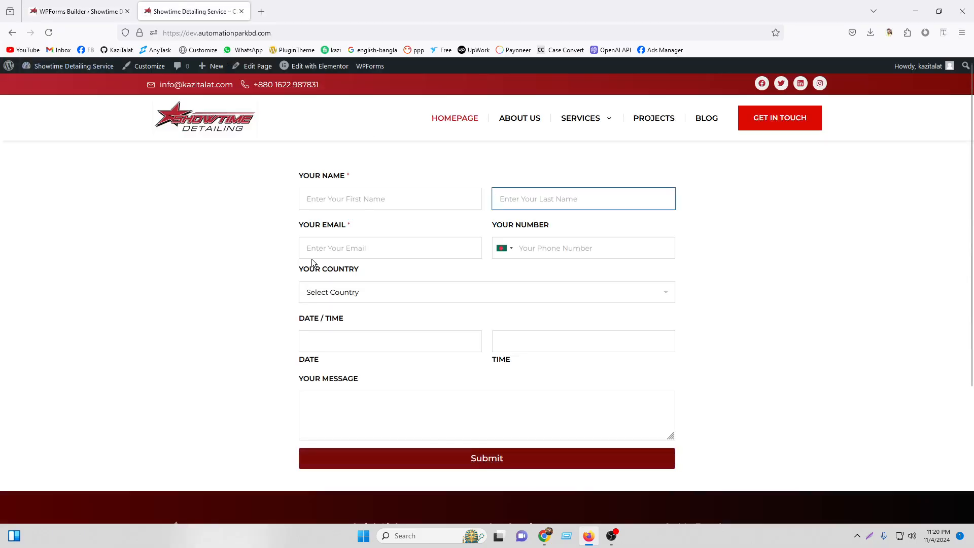
key("ctrl+Tab")
Try Go to URL (Redirect), then set the confirmation type back to Message.
left_click(341, 235)
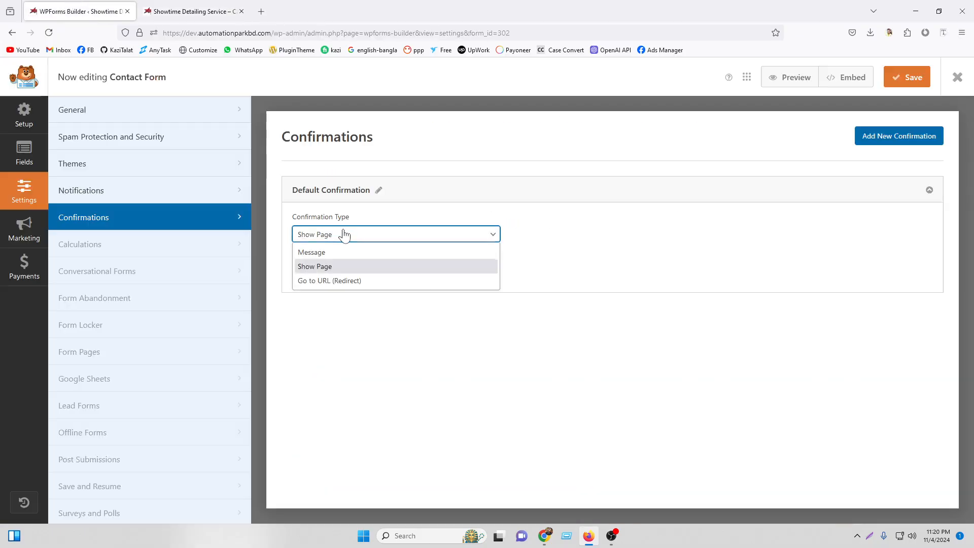
left_click(336, 280)
right_click(330, 275)
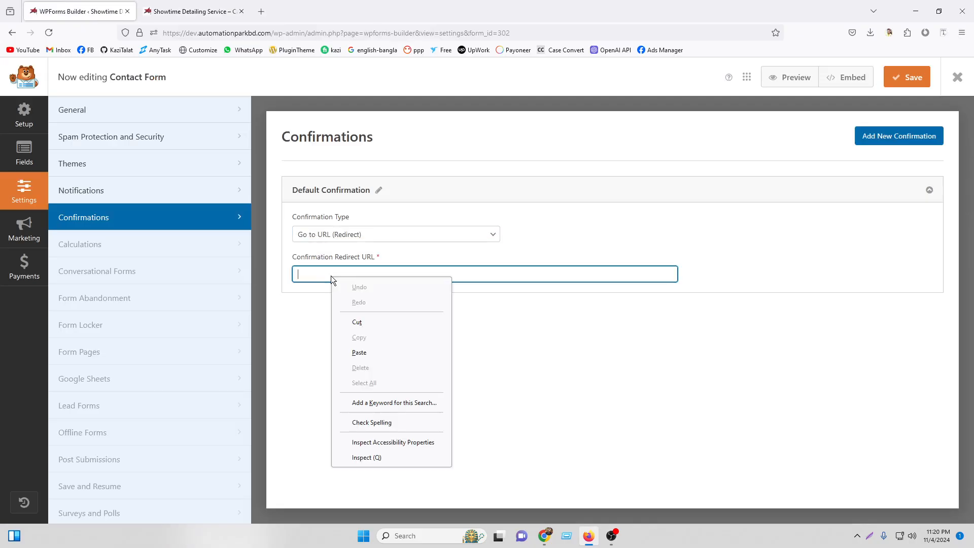
left_click(318, 272)
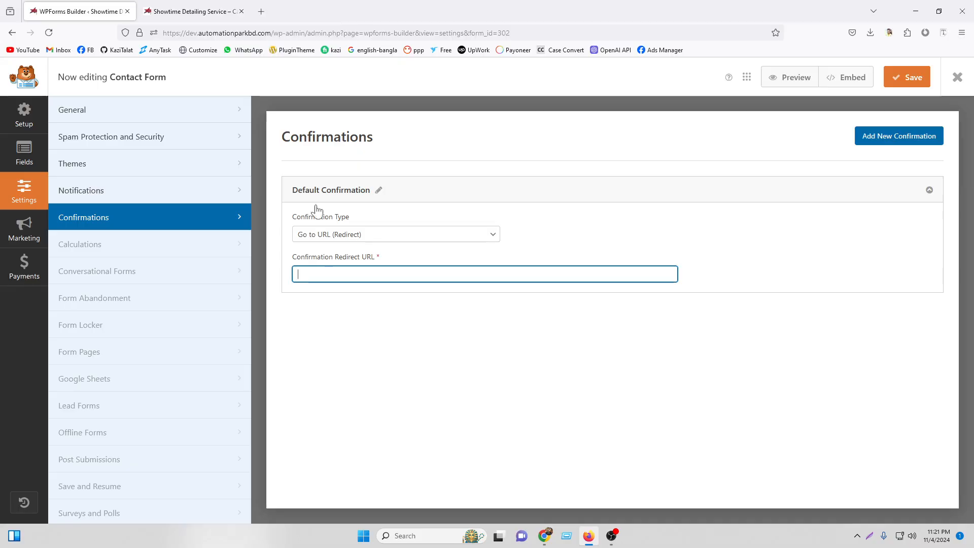
left_click(202, 6)
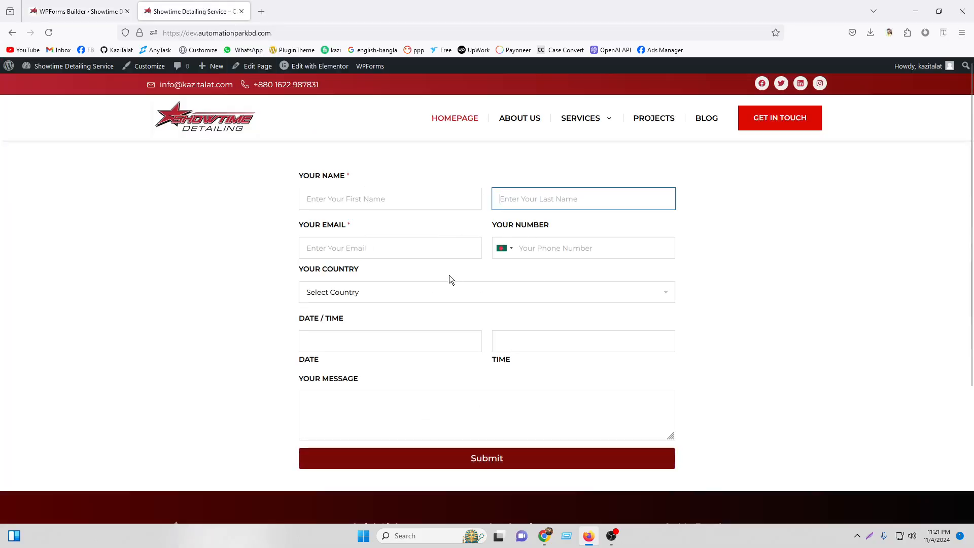
left_click(79, 11)
left_click(327, 234)
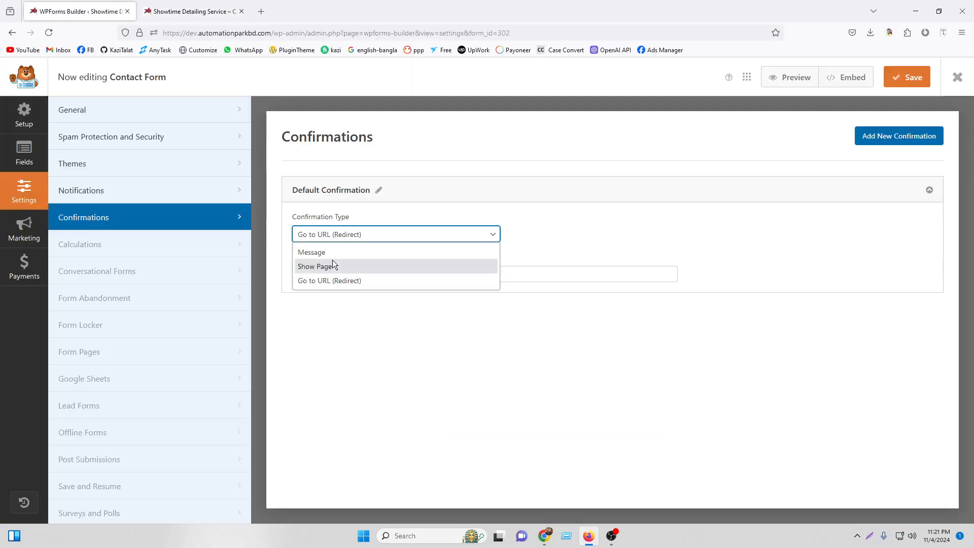
left_click(327, 251)
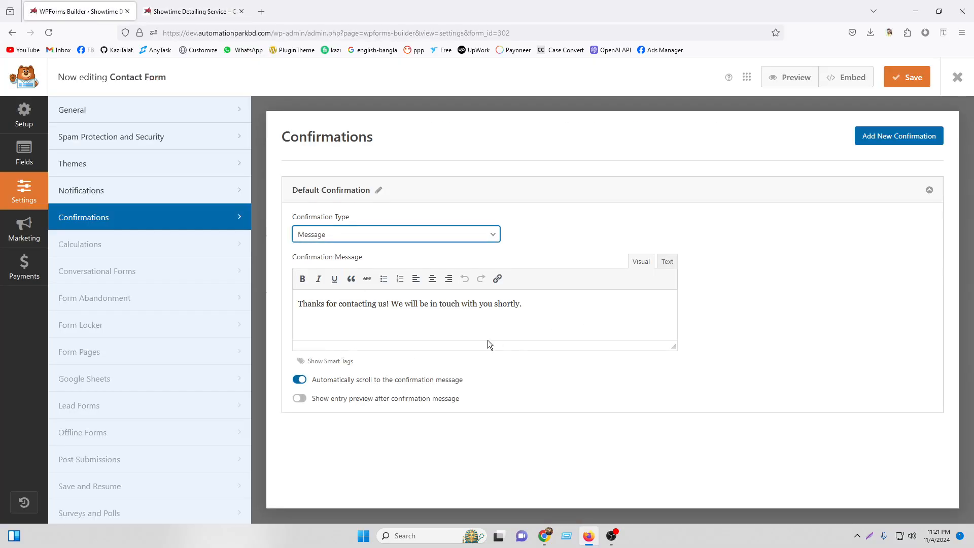
Browse the Marketing and Payments (Stripe) integrations, then return to Settings > Notifications.
scroll(147, 350, "down", 2)
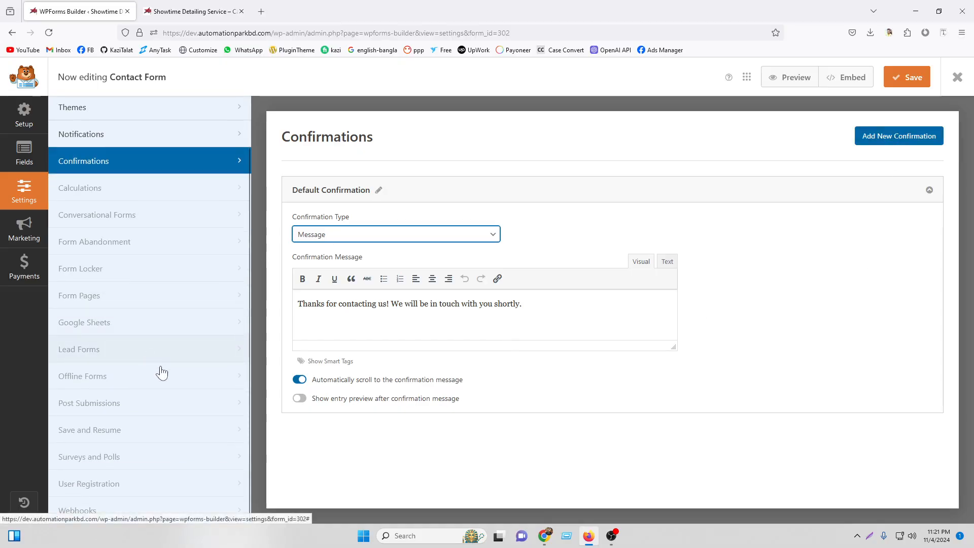
scroll(142, 330, "up", 2)
left_click(26, 231)
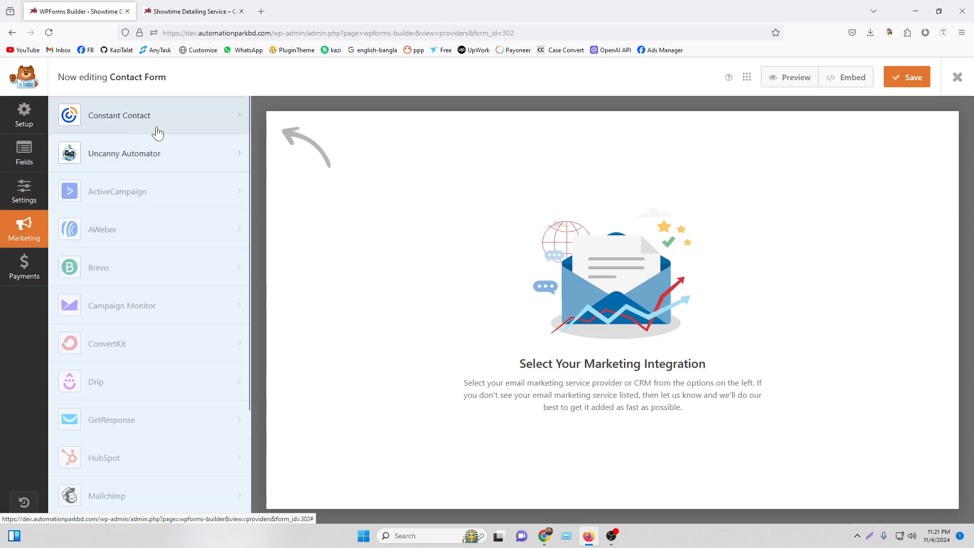
scroll(152, 305, "down", 3)
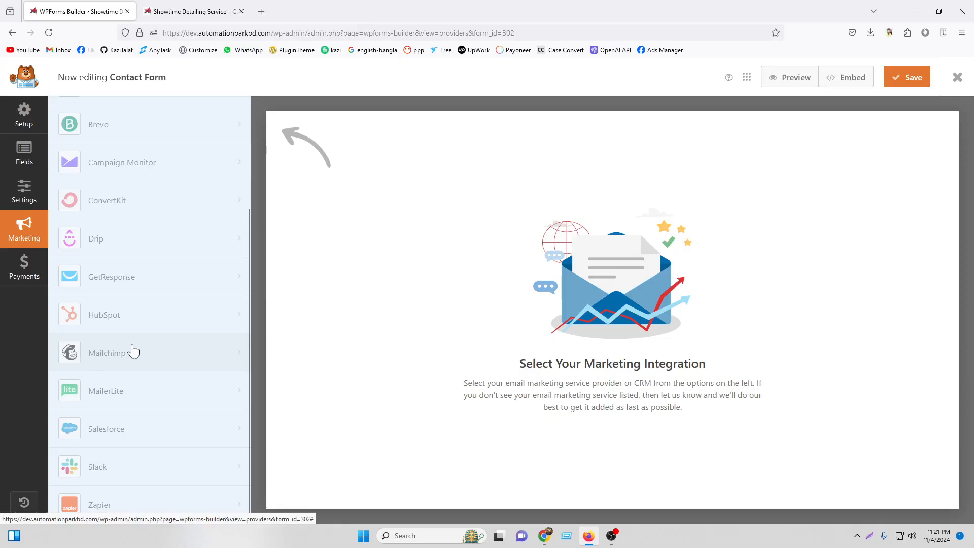
scroll(137, 351, "up", 3)
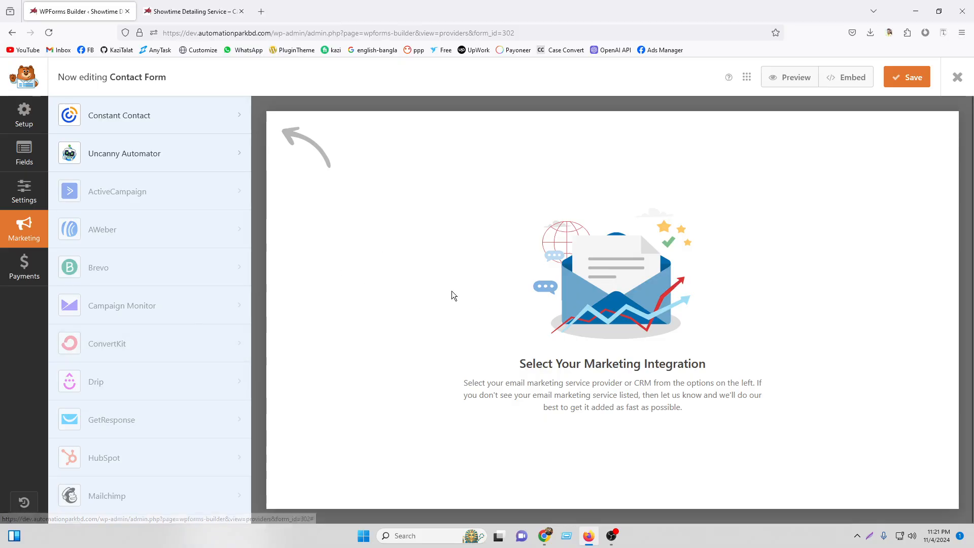
left_click(24, 264)
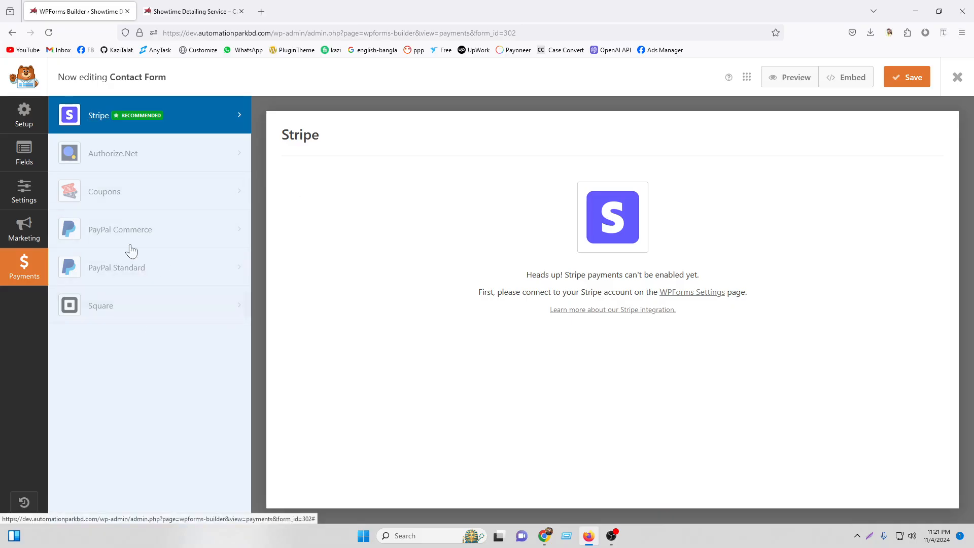
left_click(22, 196)
left_click(119, 190)
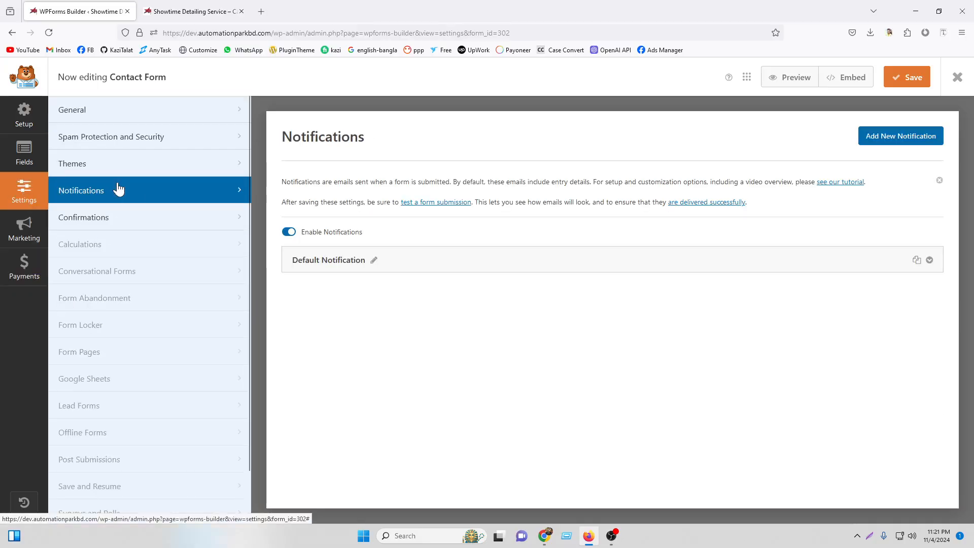
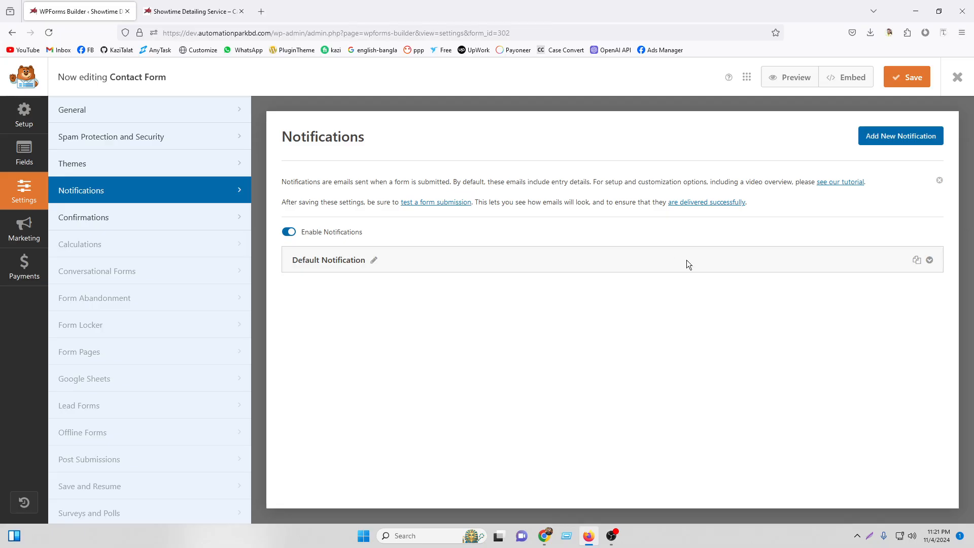
Rename the Default Notification to 'For Client' and expand its settings.
left_click(376, 261)
left_click_drag(374, 257, 287, 253)
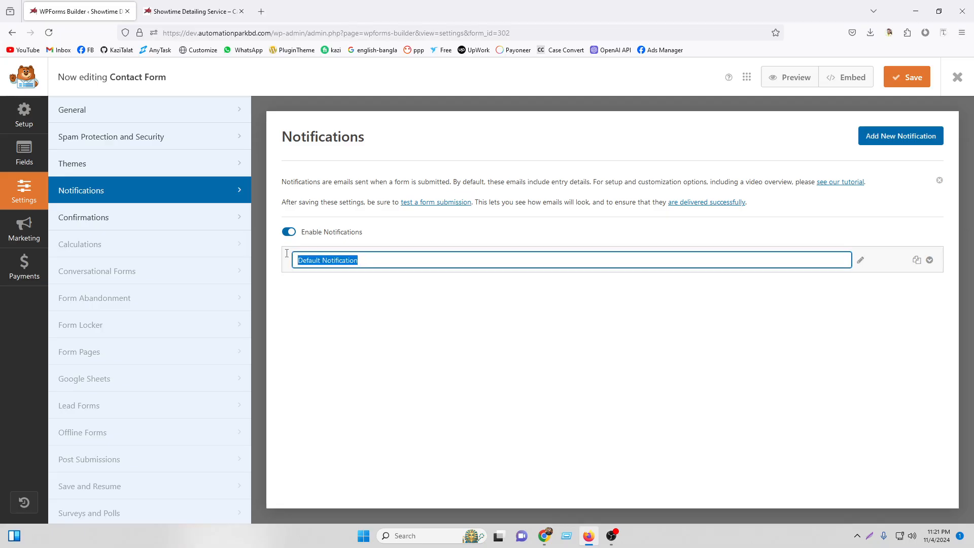
type("Clie")
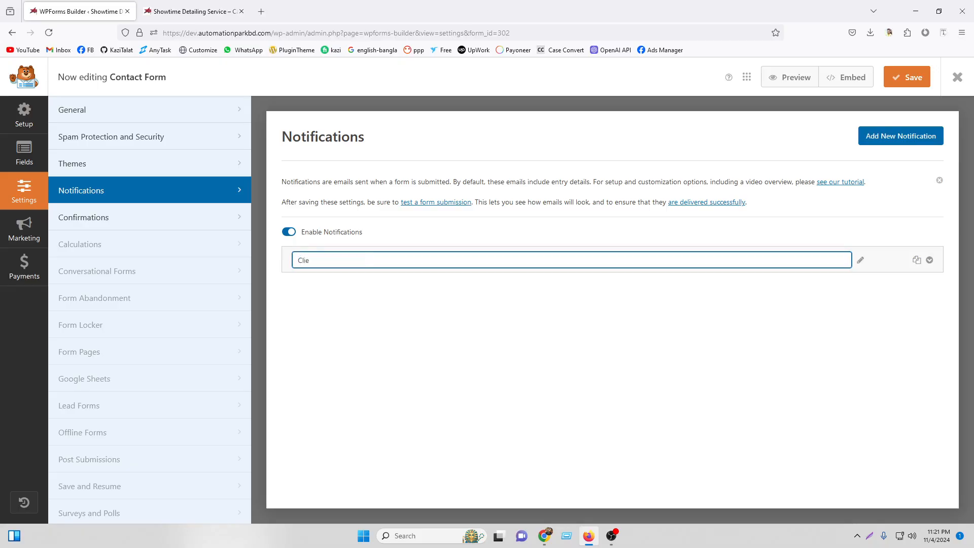
type("n")
key("BackSpace")
key("BackSpace")
key("BackSpace")
key("BackSpace")
key("BackSpace")
type("For Clien")
left_click(928, 263)
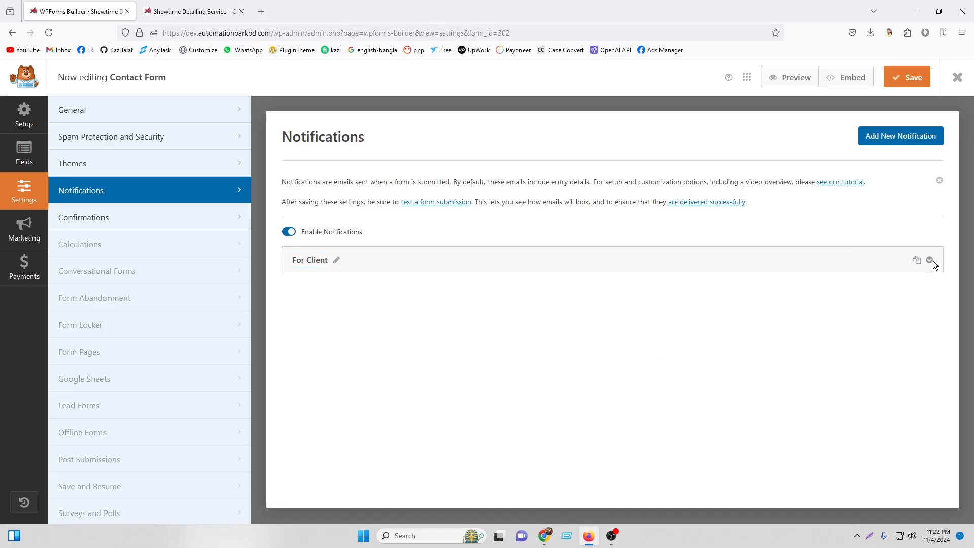
left_click(931, 261)
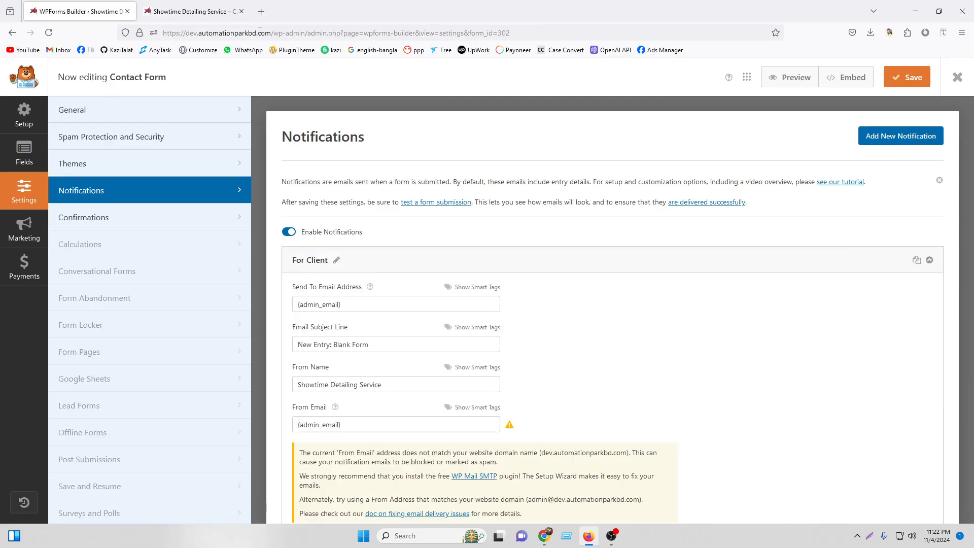
Copy the webmail account's address from Roundcube.
left_click_drag(258, 32, 188, 35)
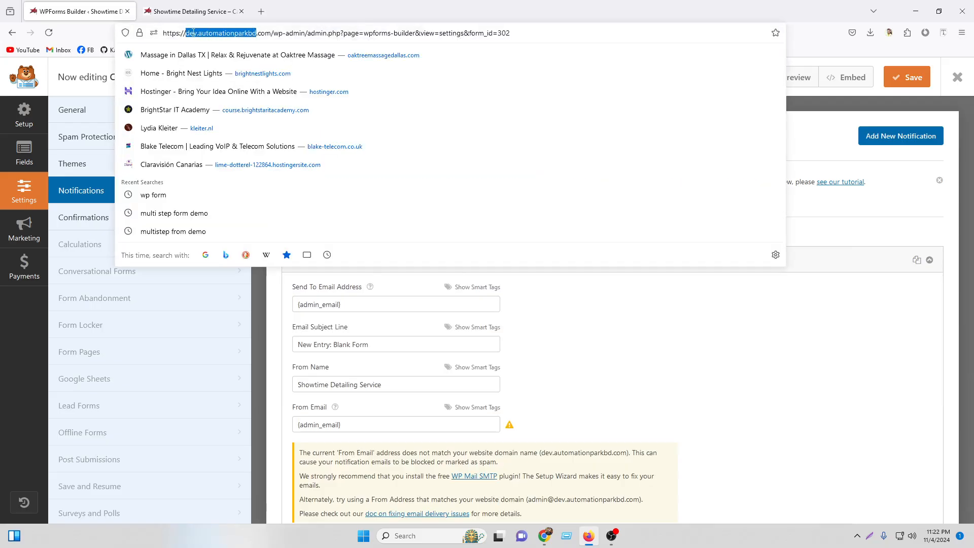
key("alt+Tab")
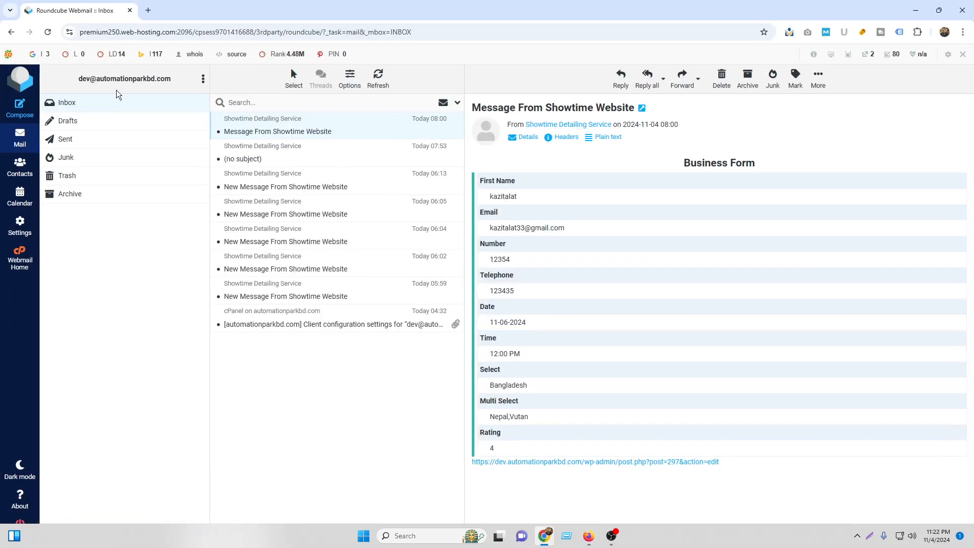
left_click_drag(82, 80, 73, 105)
right_click(86, 79)
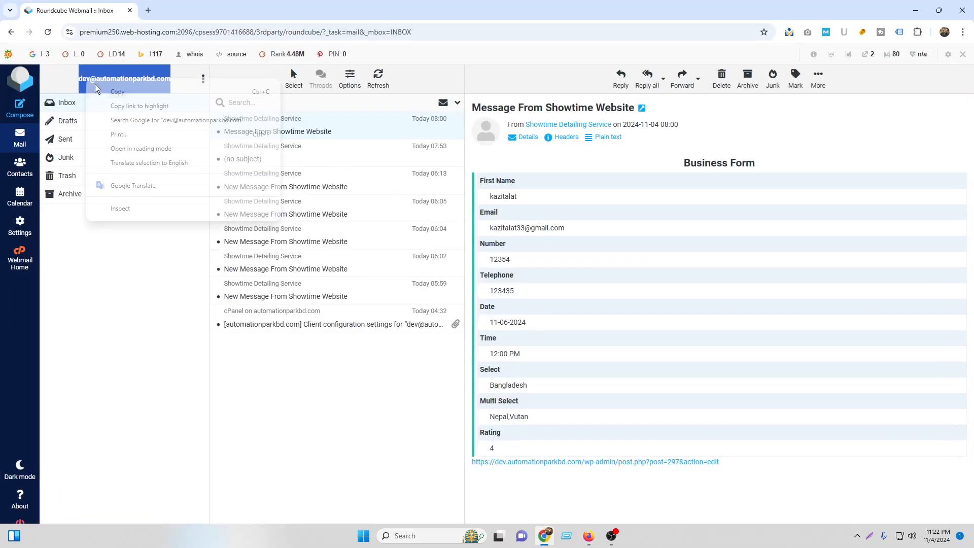
left_click(102, 92)
left_click(589, 536)
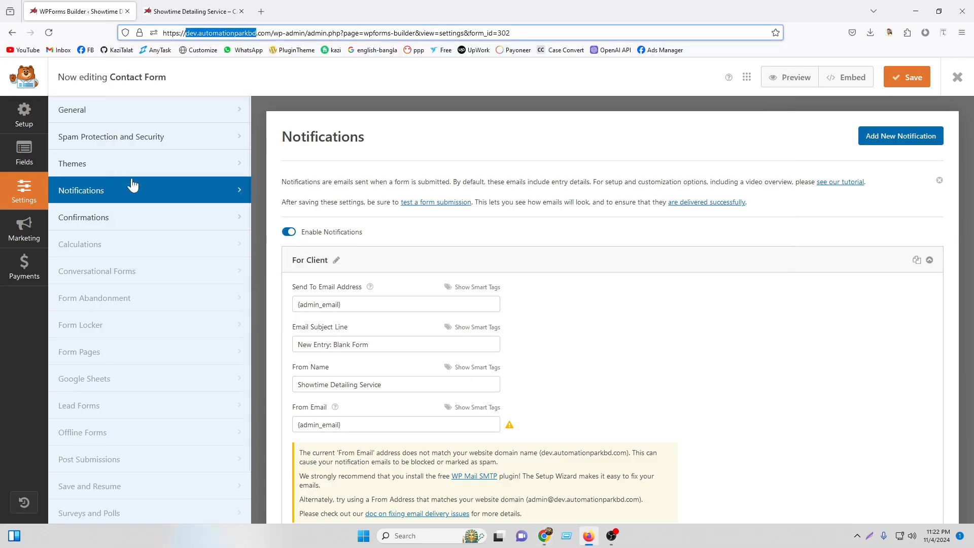
Paste the webmail address into Send To Email Address, From Email and Reply-To.
left_click(370, 304)
key("ctrl+a")
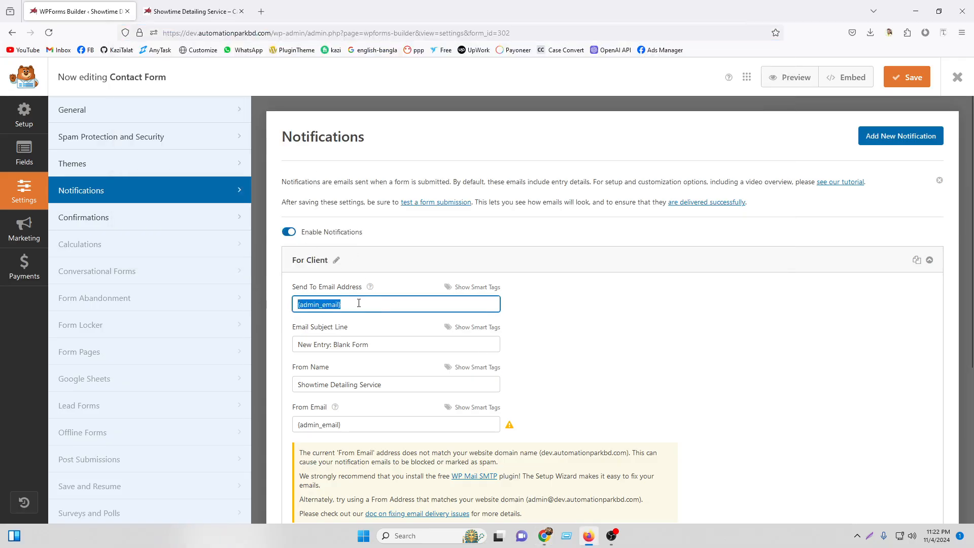
right_click(358, 305)
left_click(396, 381)
scroll(402, 350, "down", 1)
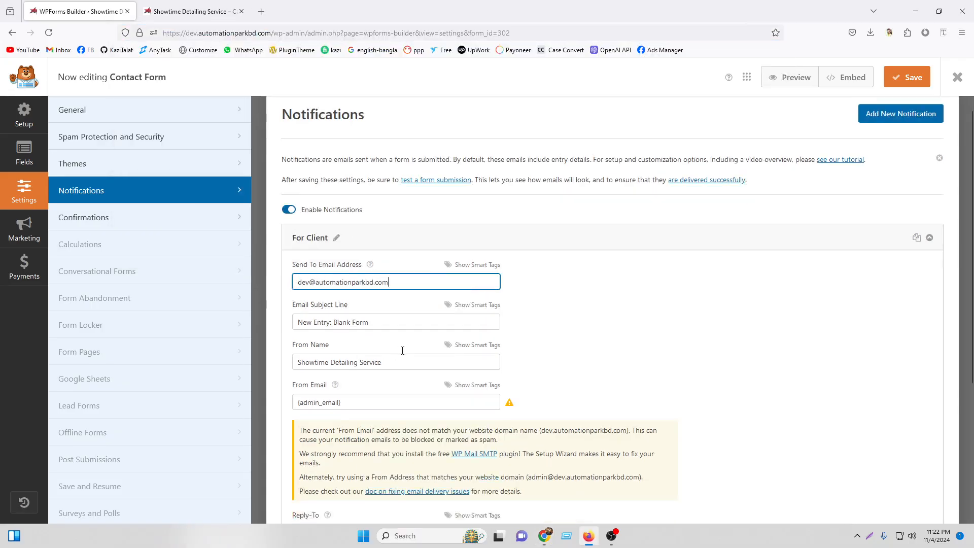
scroll(403, 351, "down", 2)
left_click_drag(387, 250, 290, 246)
triple_click(356, 285)
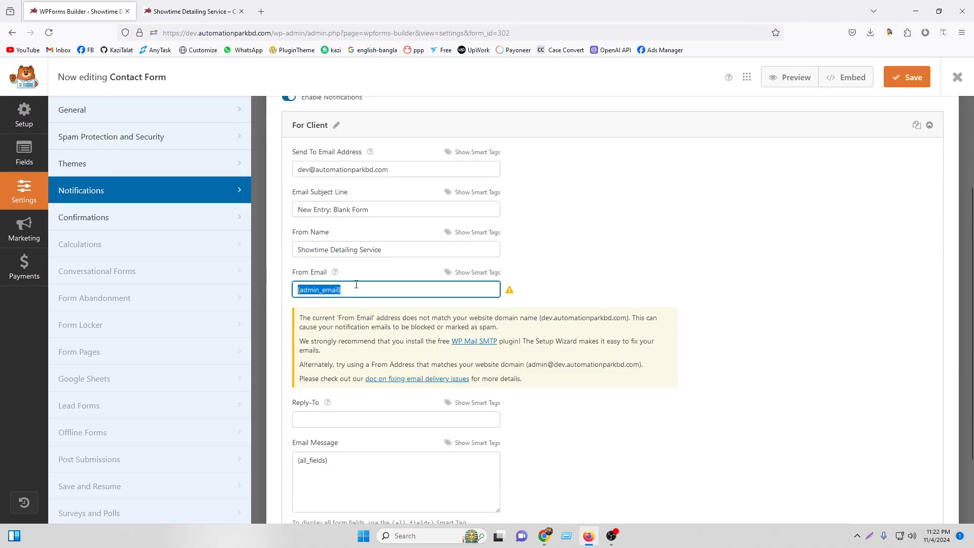
right_click(362, 292)
left_click(418, 373)
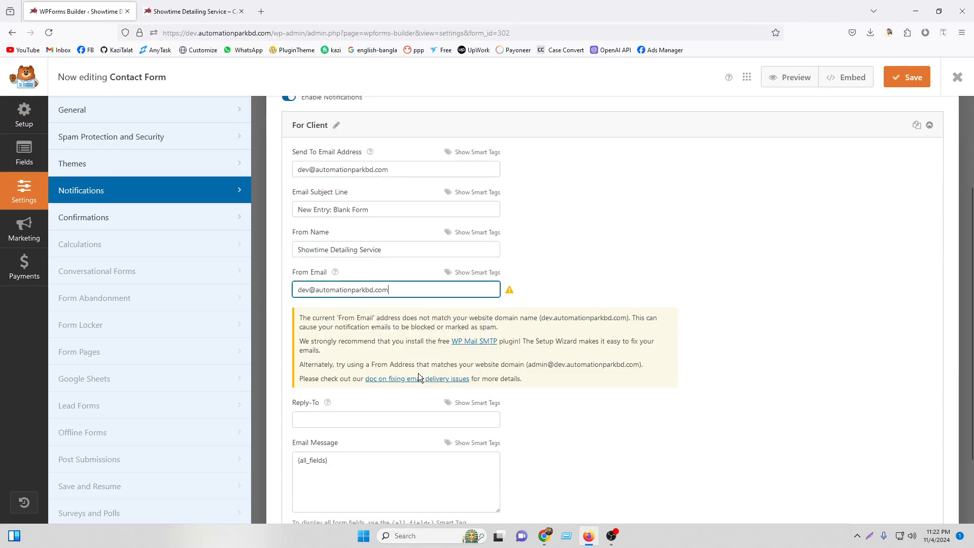
right_click(352, 425)
left_click(382, 308)
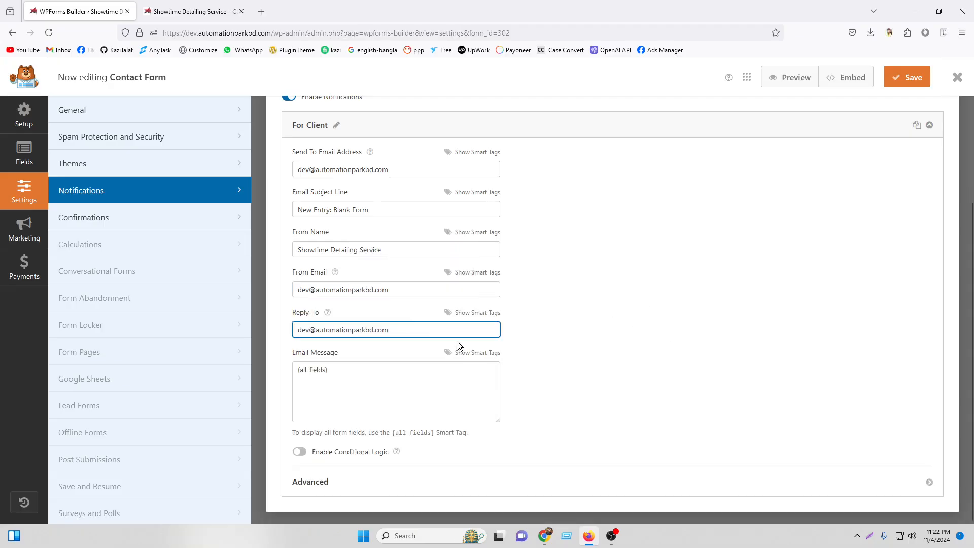
Change the email subject line to 'New Entry From Showtime'.
scroll(458, 345, "up", 3)
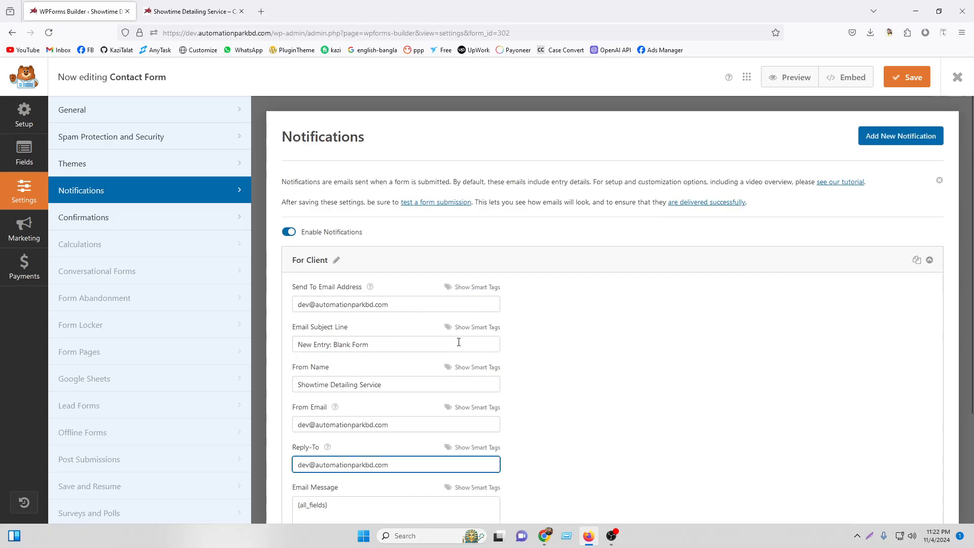
left_click(404, 309)
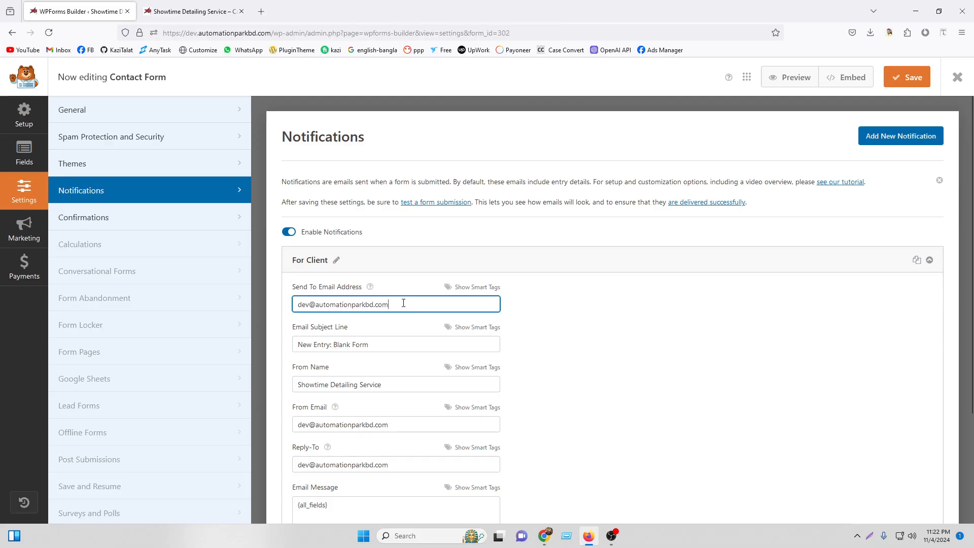
left_click_drag(403, 304, 298, 307)
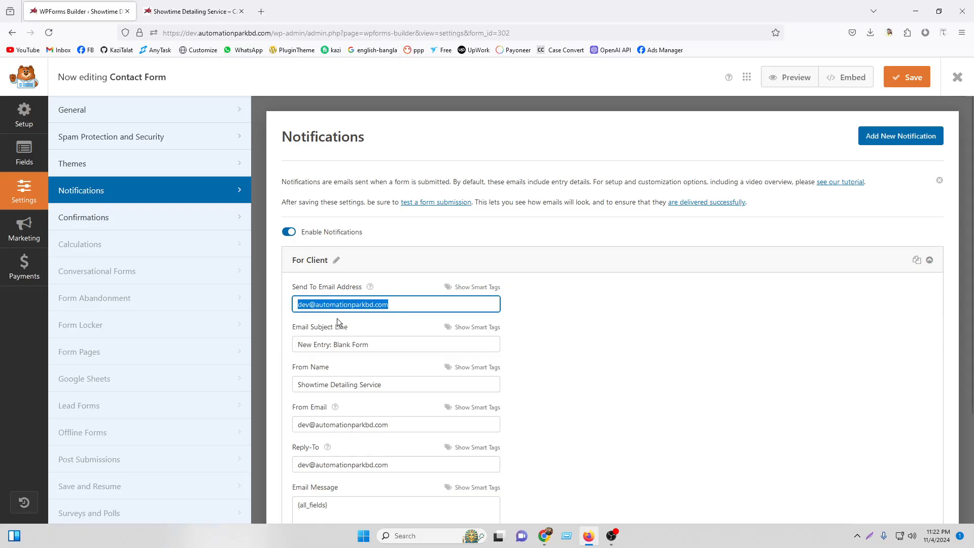
left_click(402, 303)
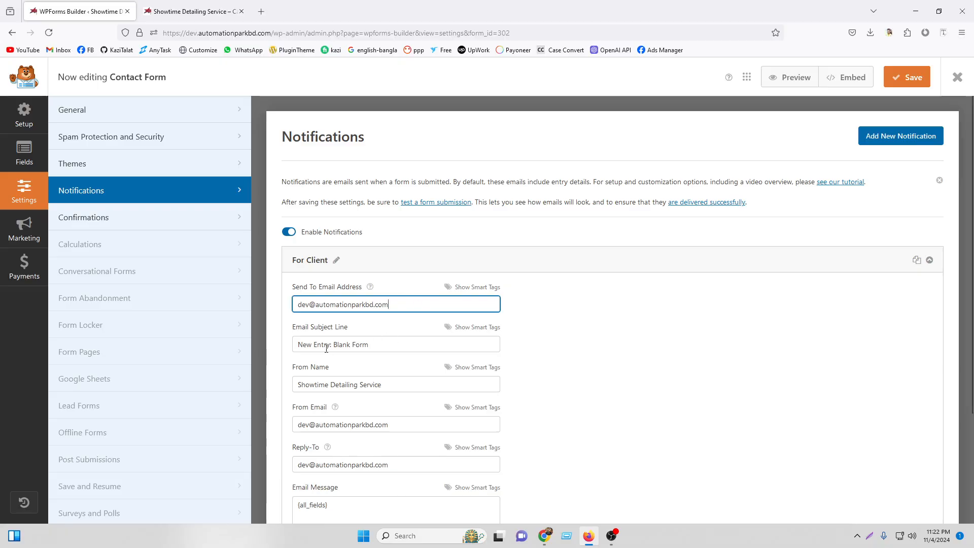
left_click_drag(333, 347, 410, 346)
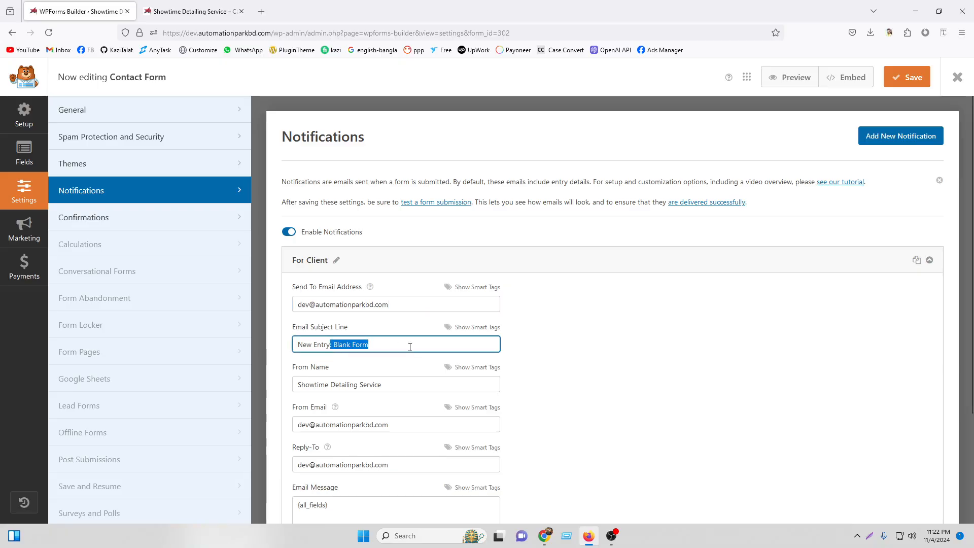
key("BackSpace")
type("F")
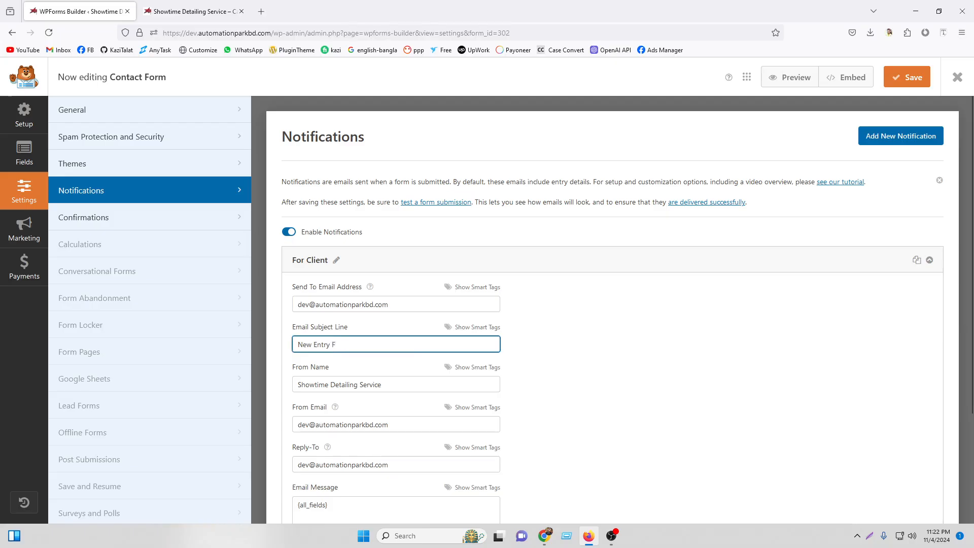
type("rom Showti")
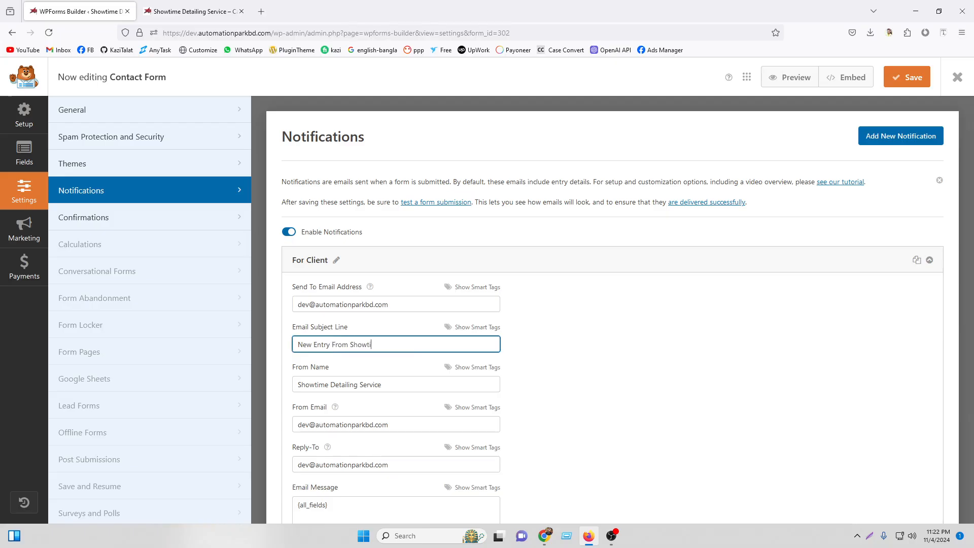
type("me")
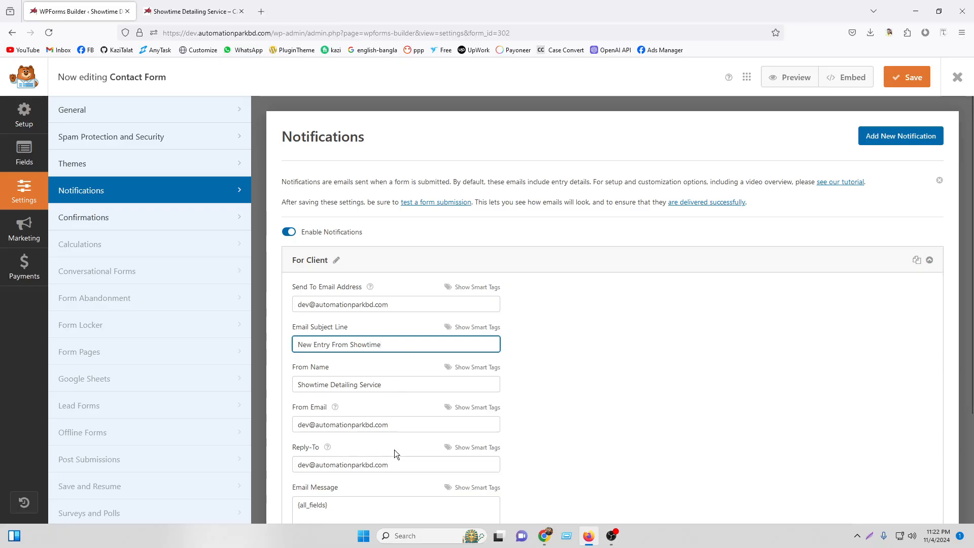
scroll(396, 453, "down", 3)
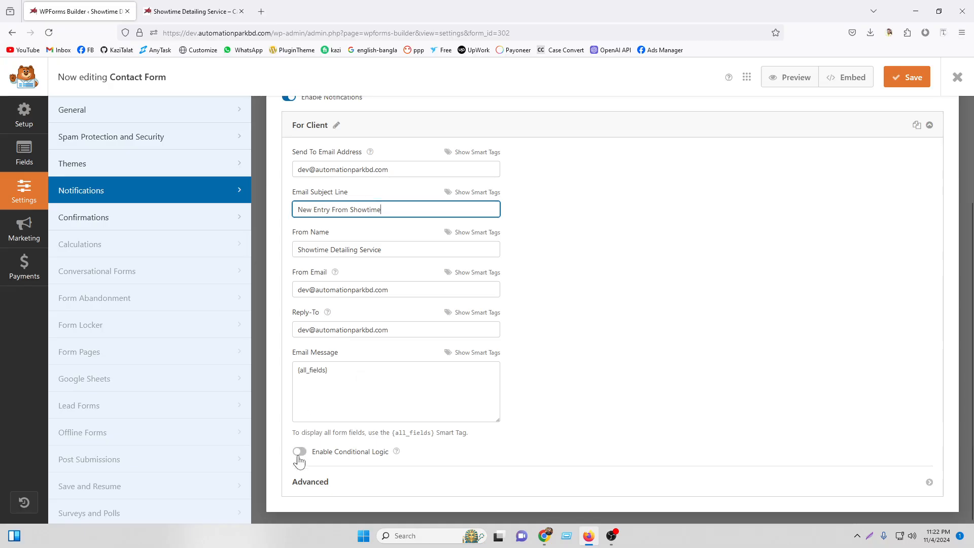
scroll(427, 374, "up", 3)
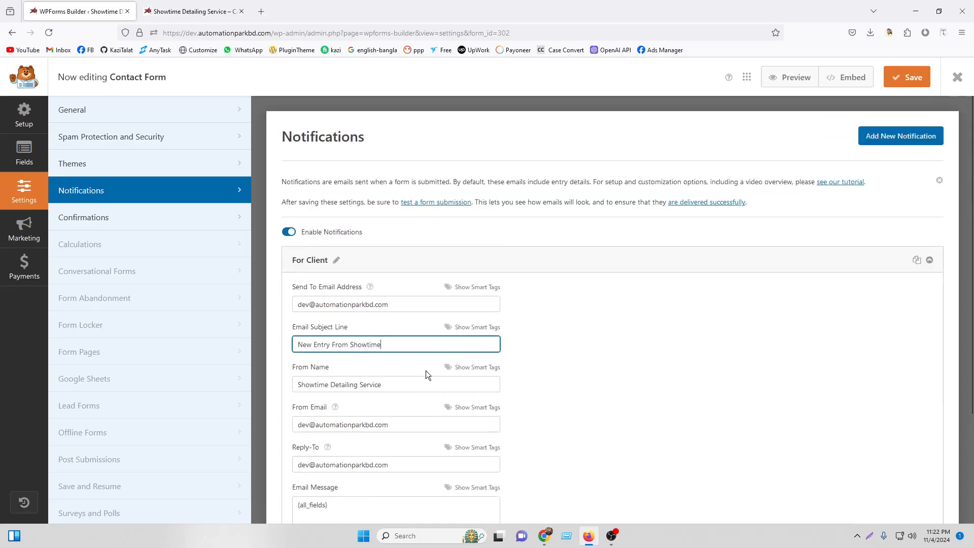
Show and hide the Smart Tags field lists for From Name and recipient.
left_click(411, 307)
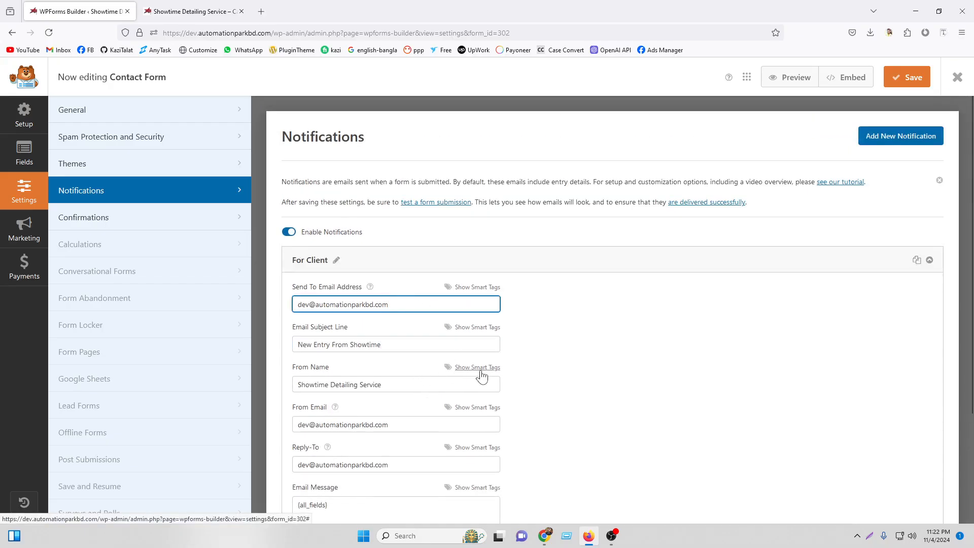
left_click(480, 371)
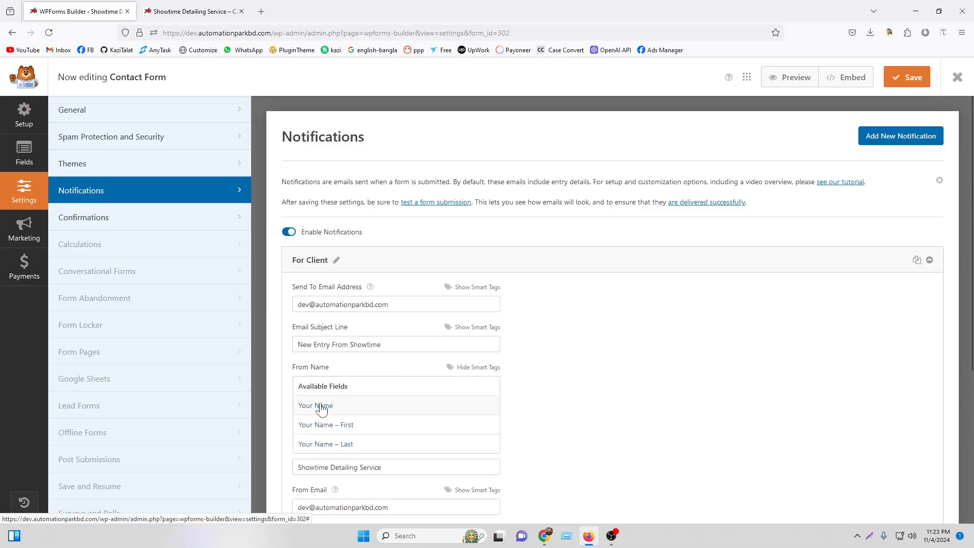
left_click(485, 368)
left_click(491, 287)
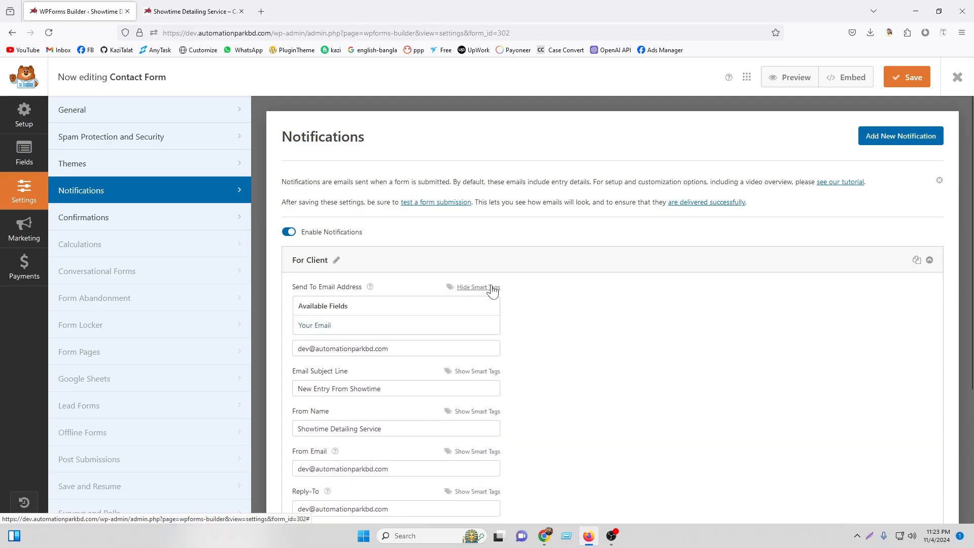
left_click(484, 291)
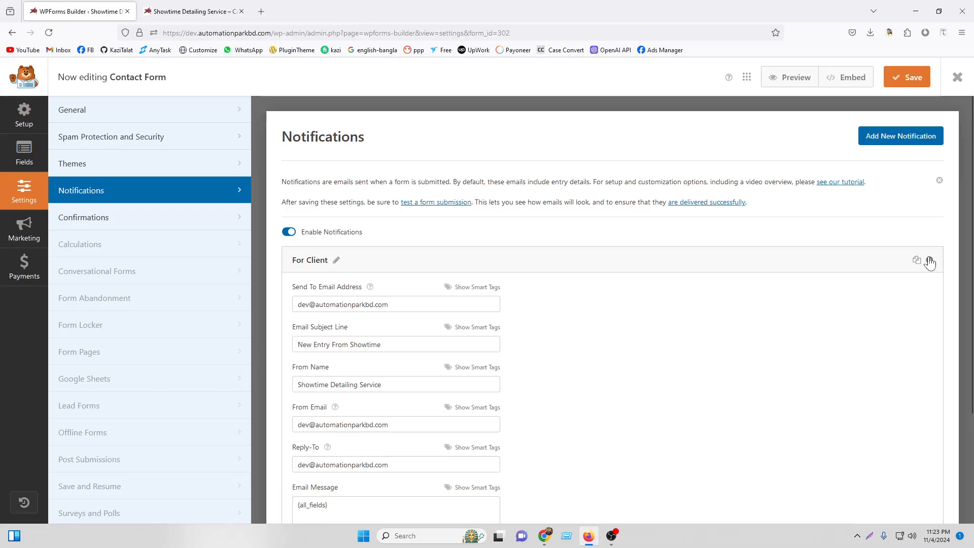
Collapse the notification, save the form, and return to the Fields builder.
left_click(930, 260)
left_click(907, 84)
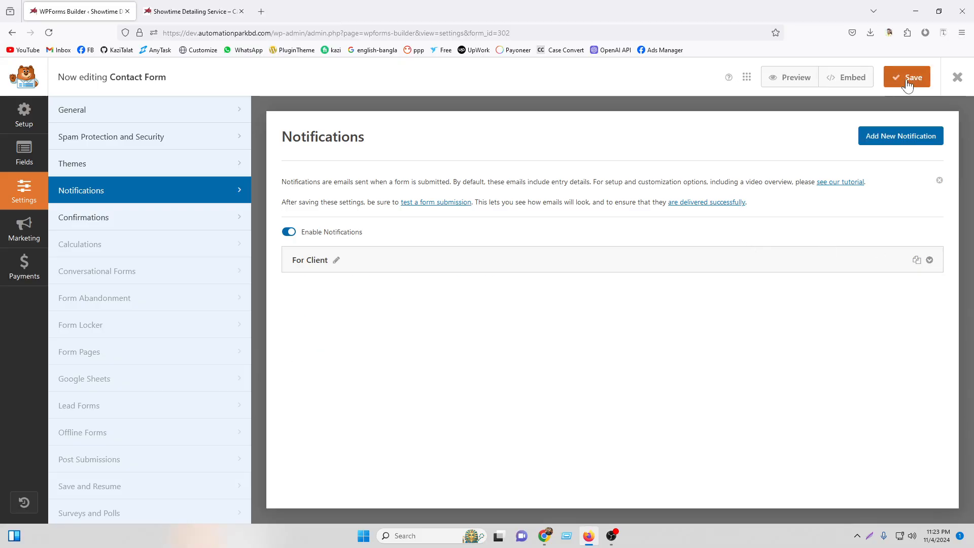
left_click(144, 165)
left_click(159, 110)
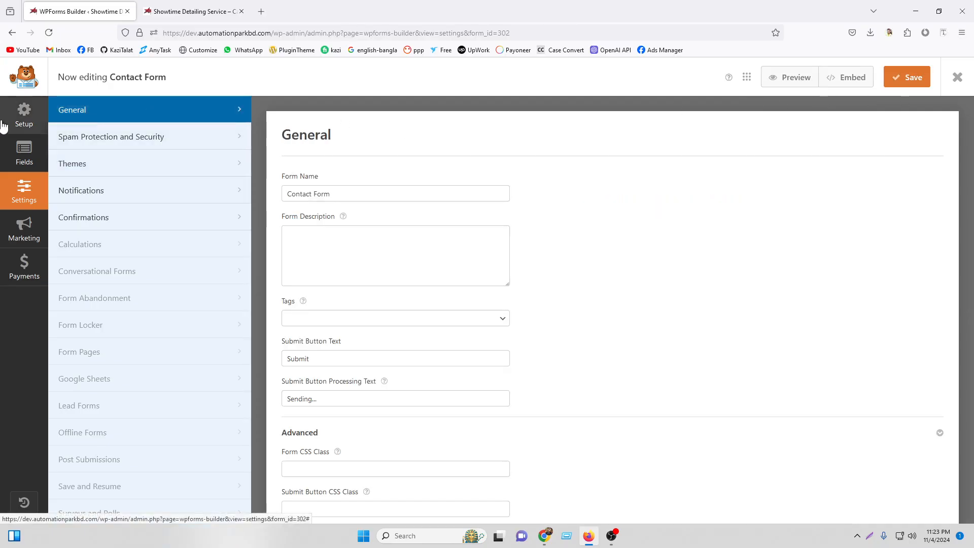
left_click(7, 147)
key("ctrl+s")
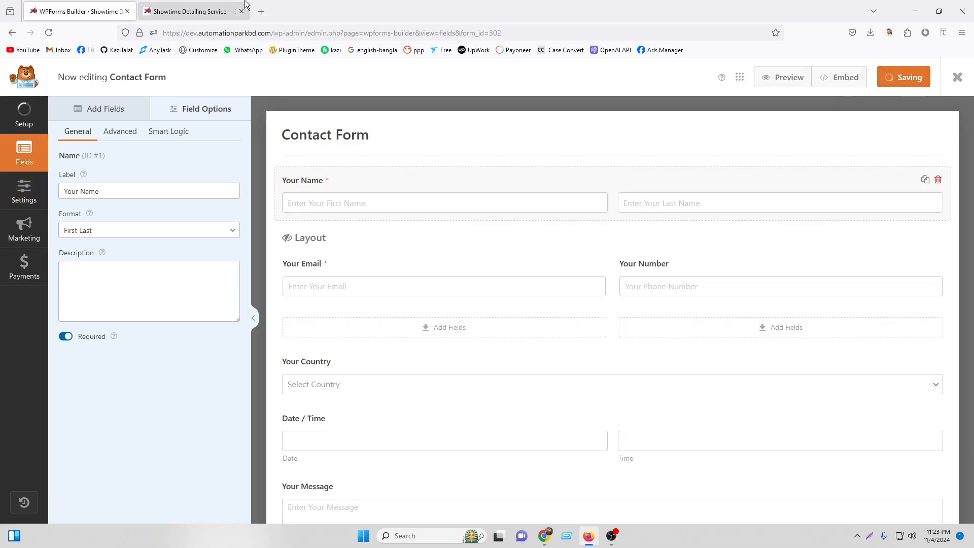
left_click(198, 12)
Reload the site and fill in the name, e-mail and phone number fields.
left_click(48, 33)
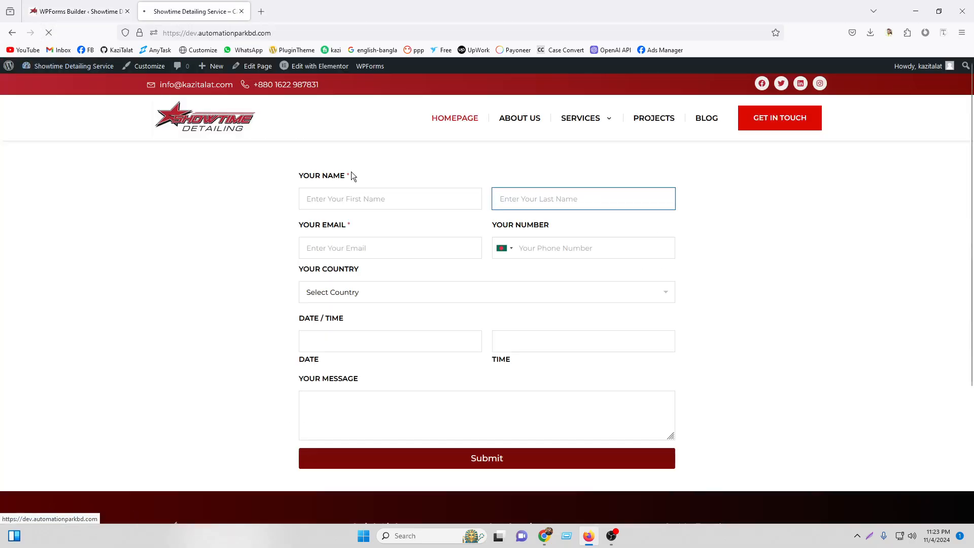
left_click(342, 199)
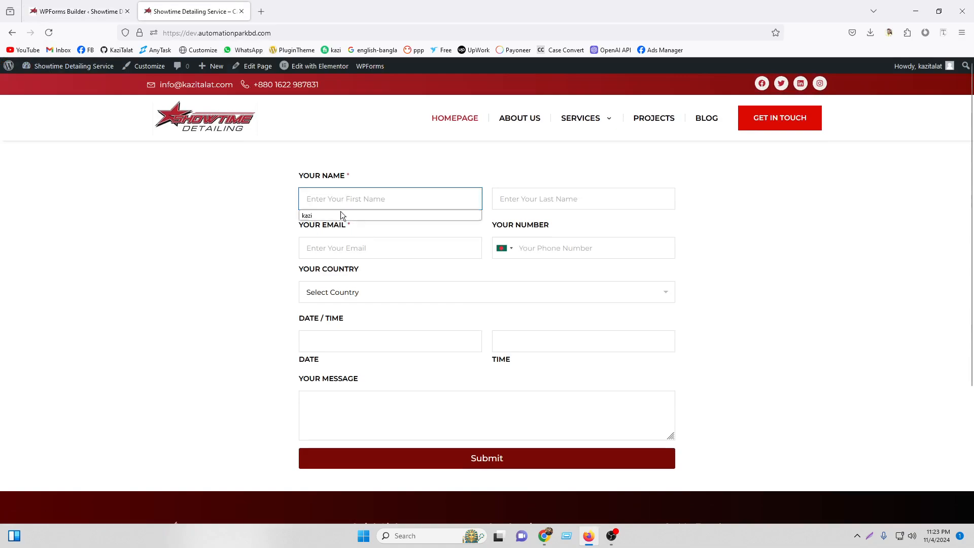
left_click(340, 215)
left_click(568, 198)
left_click(564, 217)
left_click(376, 248)
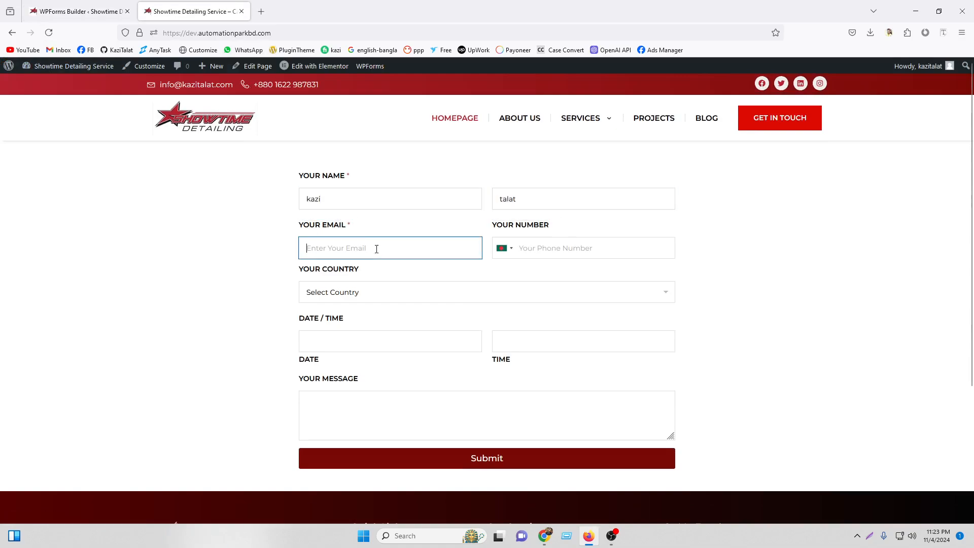
left_click(360, 276)
left_click(573, 248)
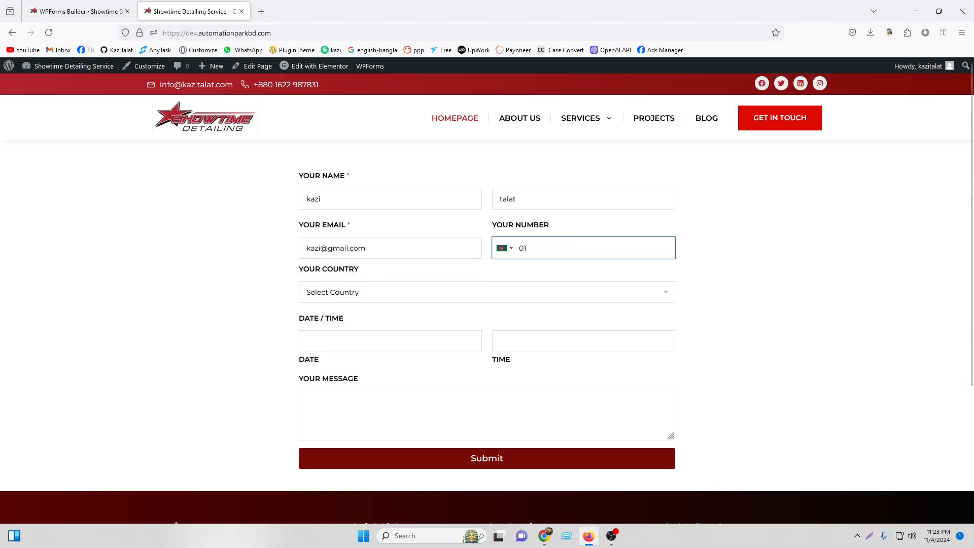
Choose Bangladesh, date 11/12/2024, time 9:00 AM, message 'hi', and submit.
left_click(392, 292)
left_click(365, 331)
left_click(346, 345)
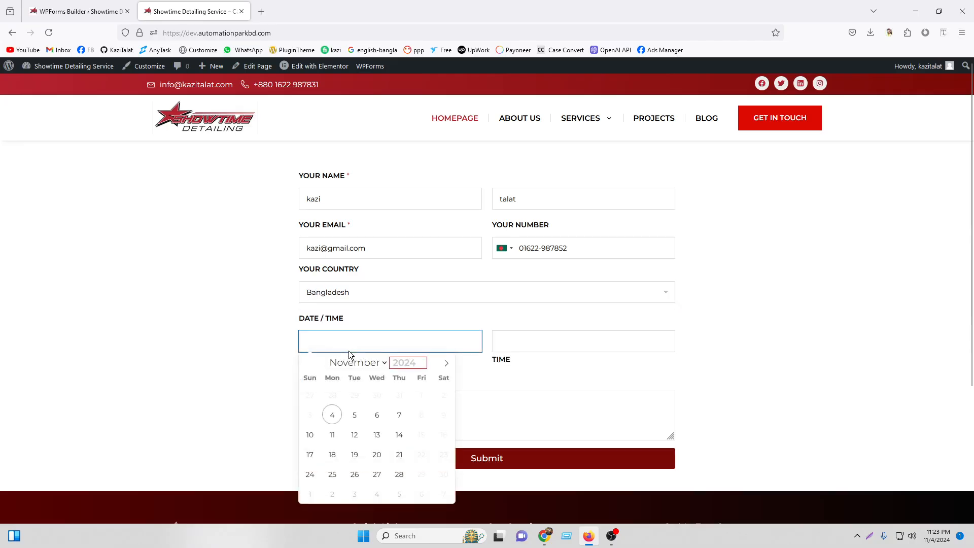
left_click(361, 434)
left_click(535, 348)
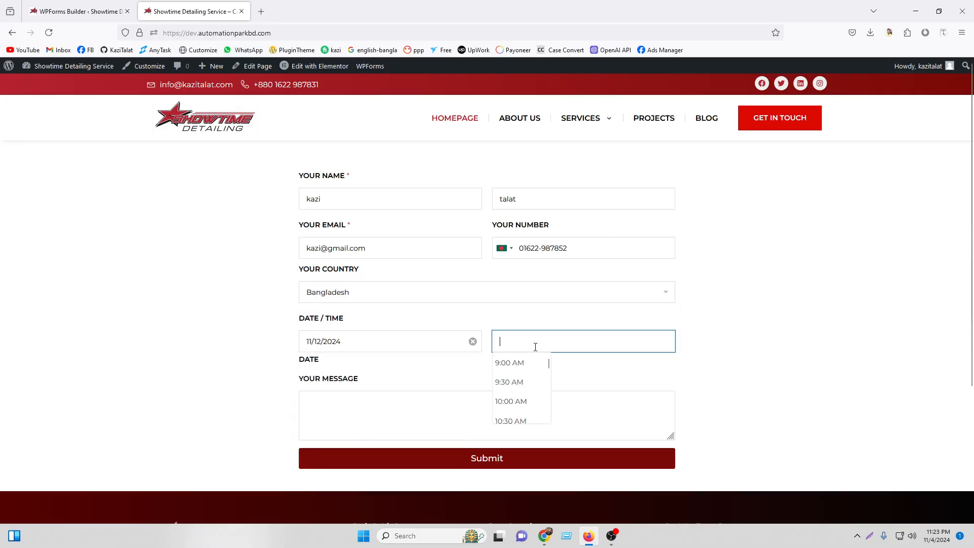
left_click(530, 361)
left_click(380, 412)
type("hi")
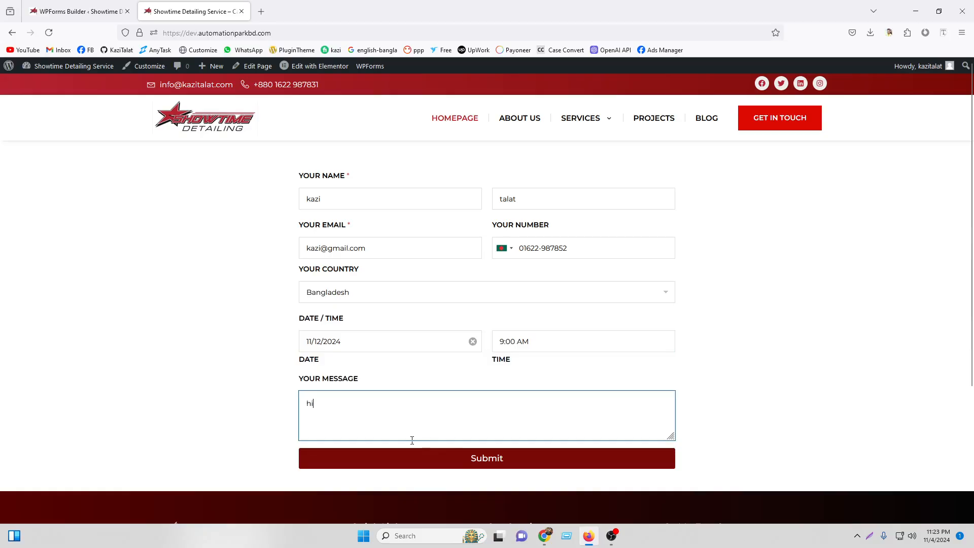
left_click(454, 456)
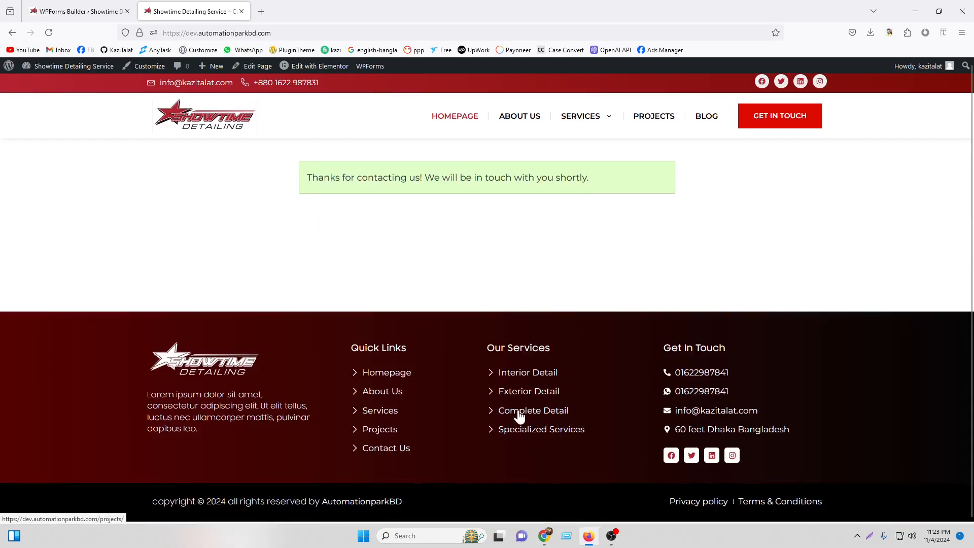
left_click_drag(304, 175, 634, 188)
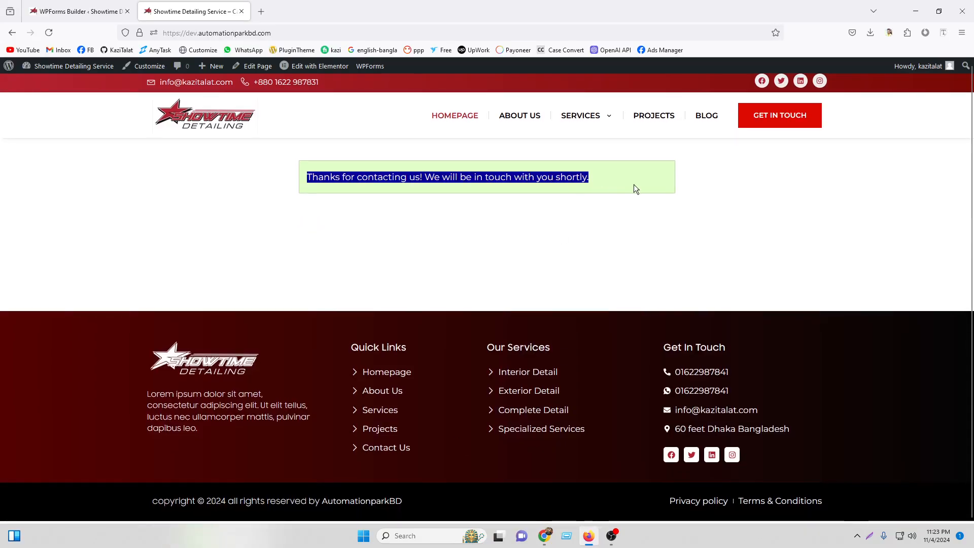
left_click(545, 535)
Open the 'New Entry From Showtime' email, review the submitted name and fields, then return to Inbox.
left_click(48, 33)
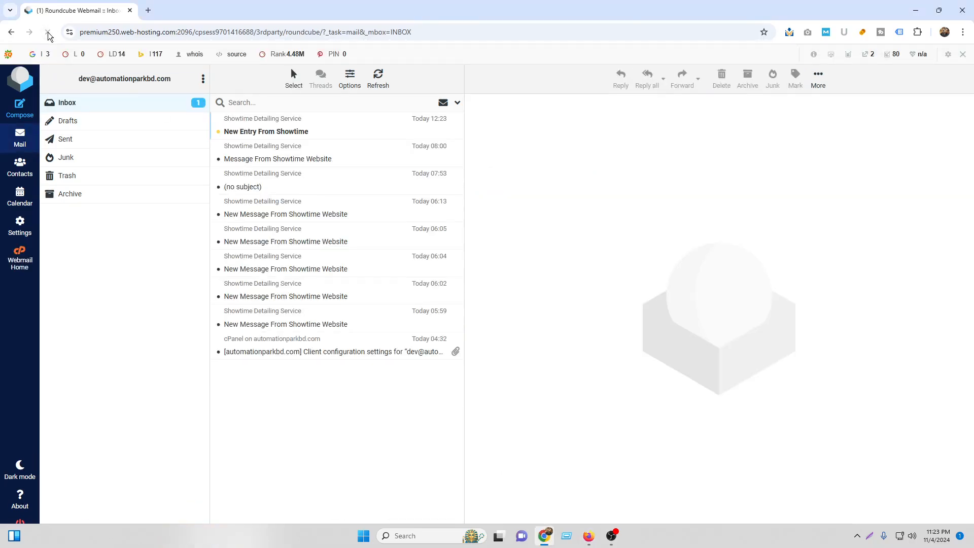
double_click(309, 127)
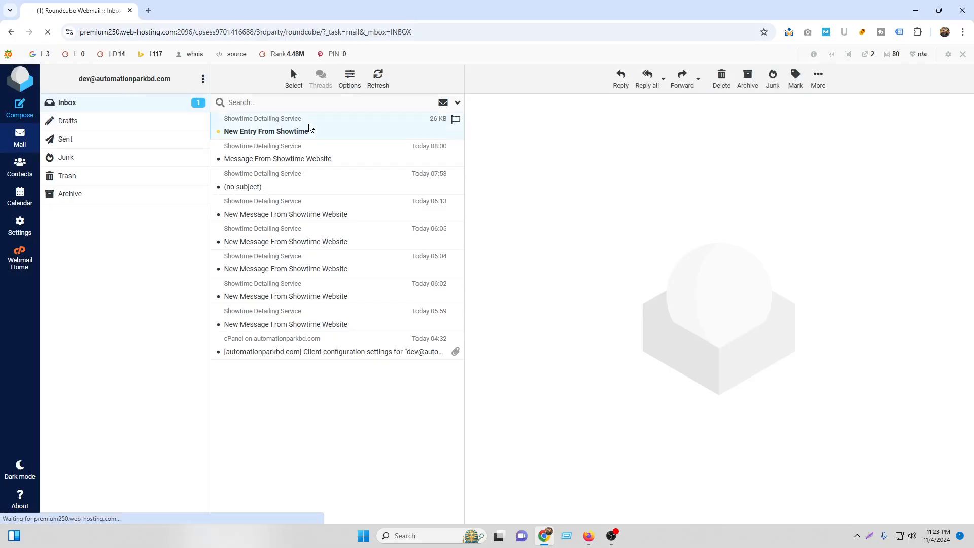
scroll(431, 259, "down", 3)
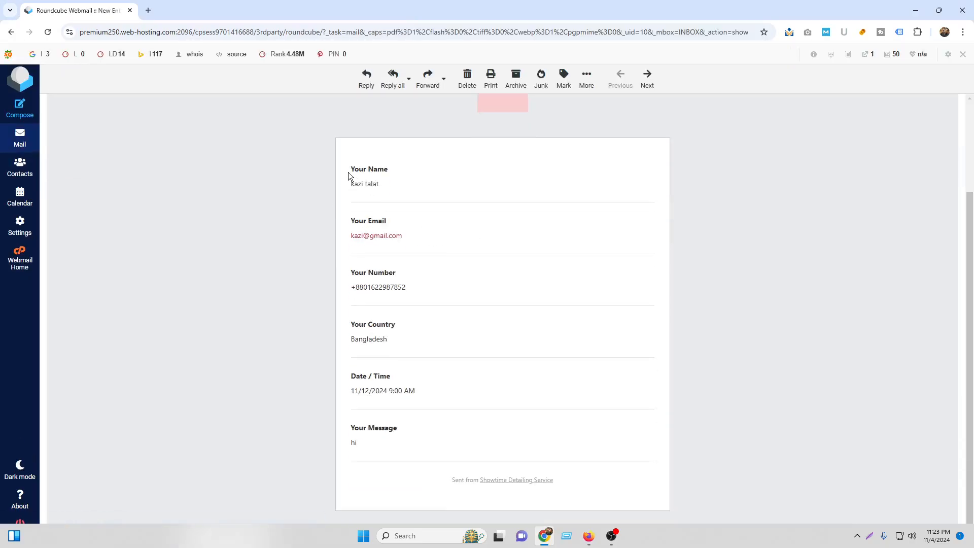
left_click_drag(349, 174, 412, 188)
left_click(354, 243)
scroll(555, 263, "up", 3)
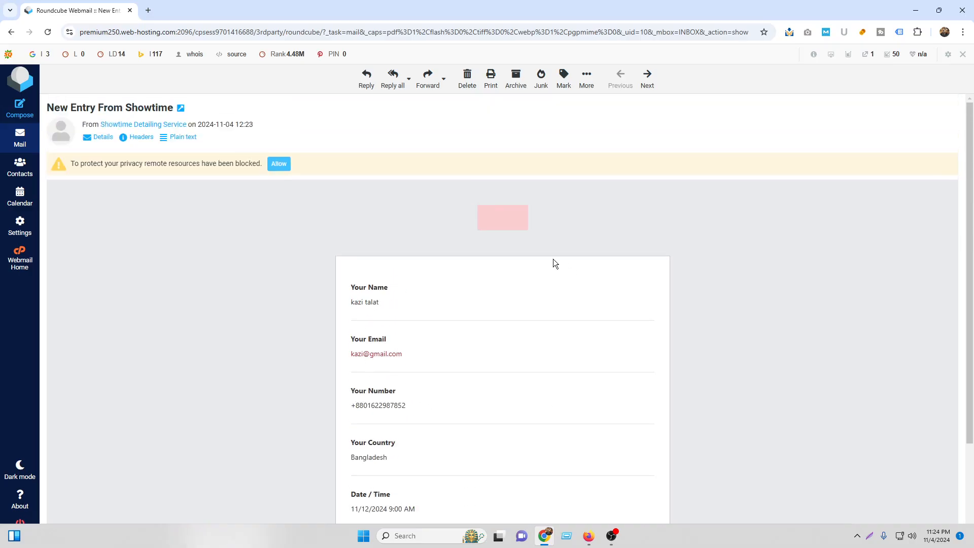
left_click(20, 138)
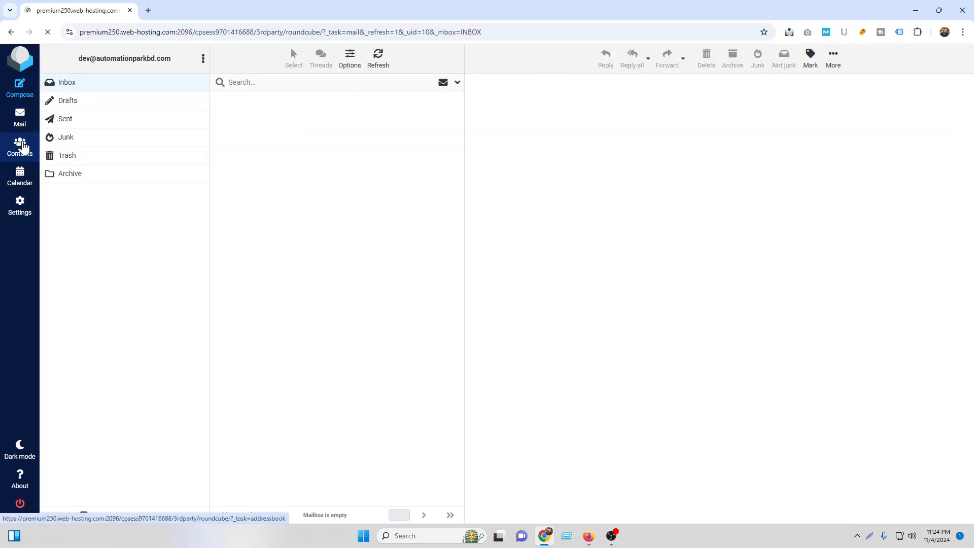
Return to the WPForms builder at Settings > Notifications.
left_click(589, 536)
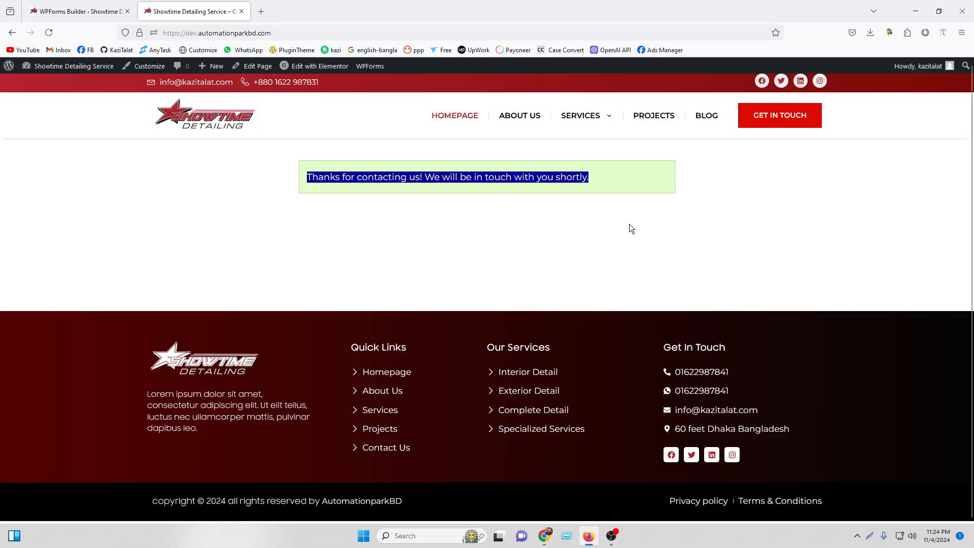
left_click(69, 11)
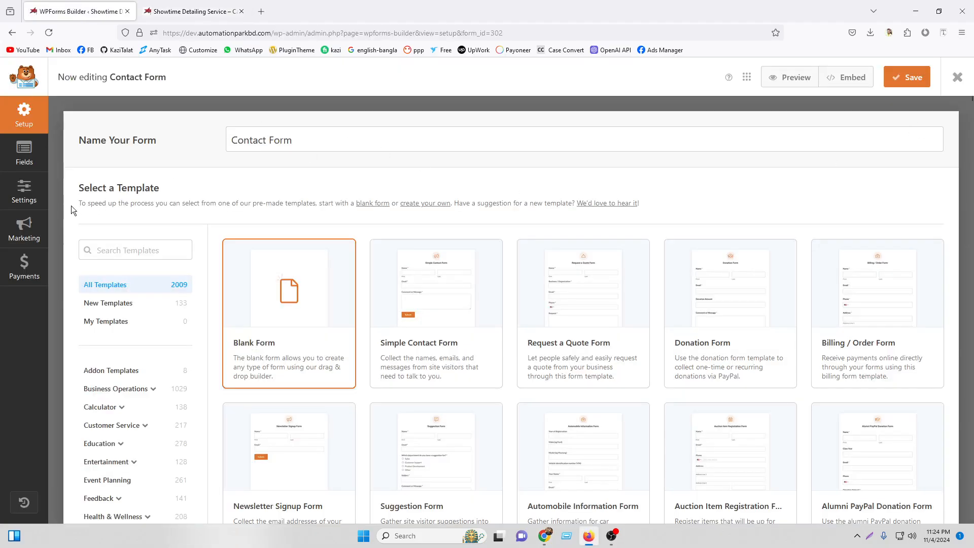
left_click(26, 160)
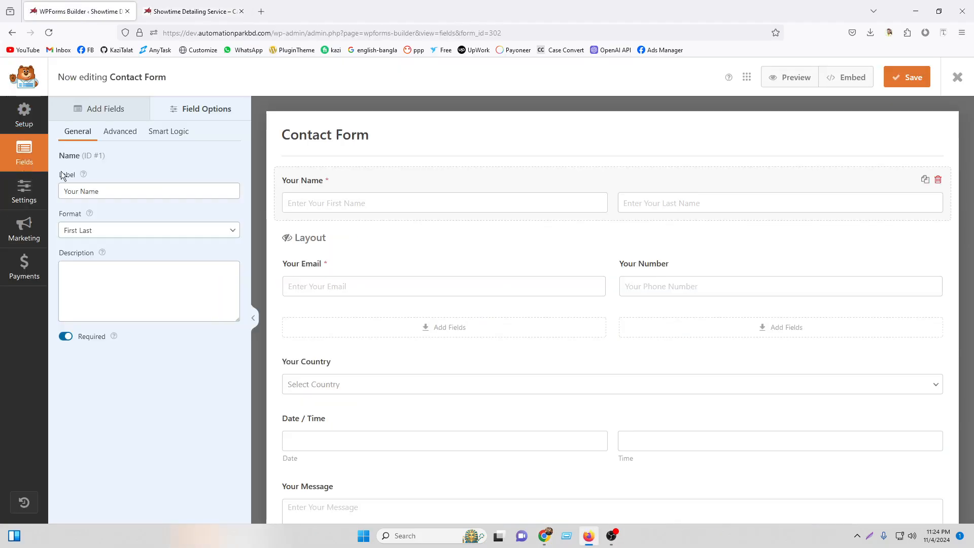
left_click(28, 196)
left_click(143, 202)
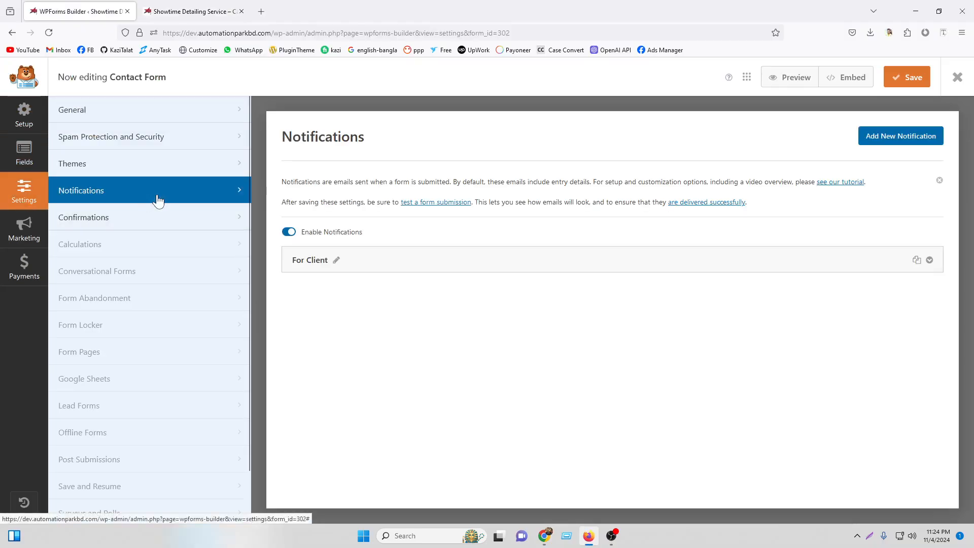
Add a new notification named 'For USer' and expand its settings.
left_click(896, 133)
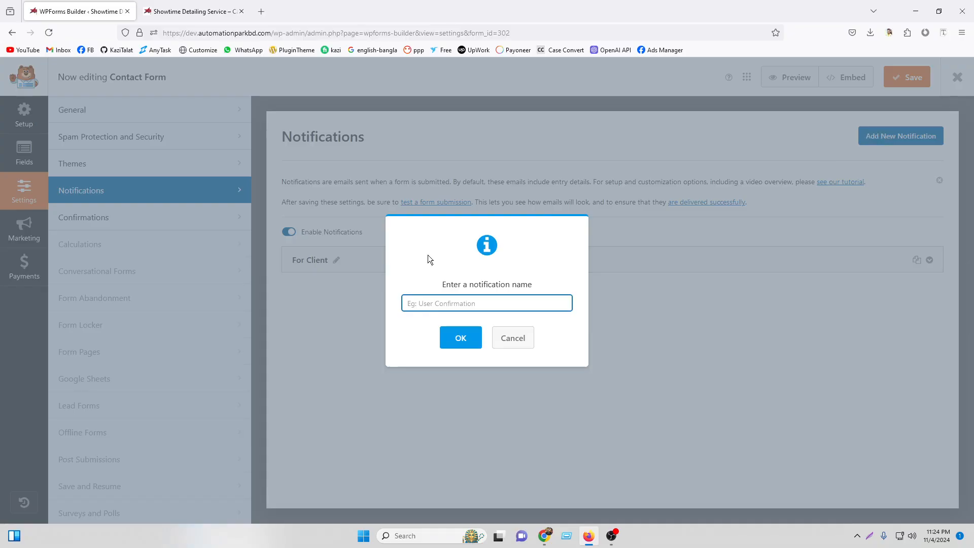
type("For USer")
left_click(464, 337)
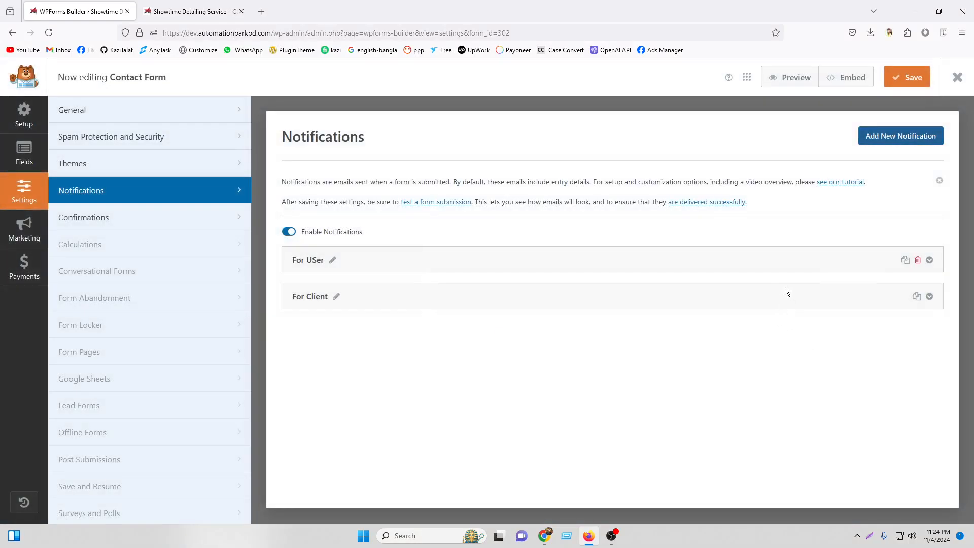
left_click(929, 261)
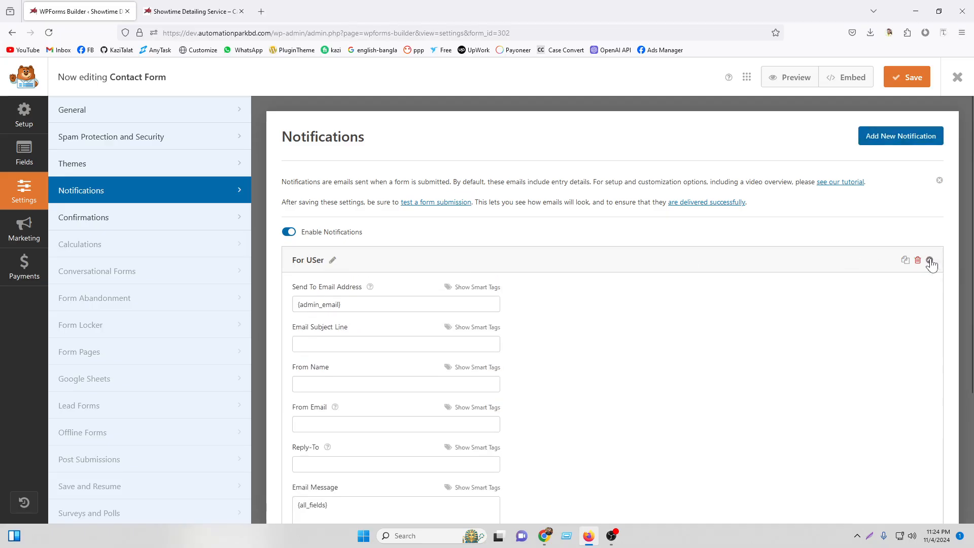
Delete the default {admin_email} recipient and {all_fields} message.
triple_click(315, 304)
key("BackSpace")
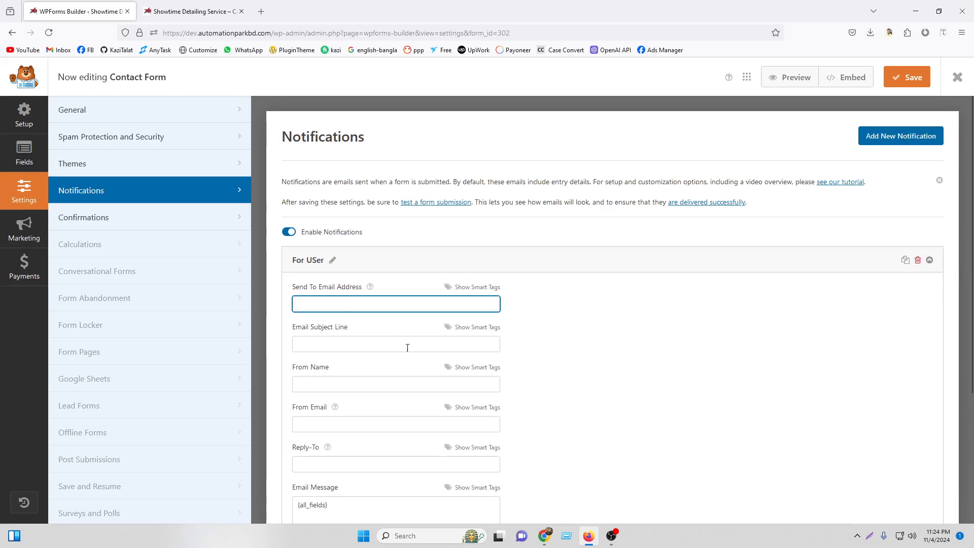
scroll(407, 349, "down", 3)
left_click(363, 370)
left_click_drag(363, 369, 278, 369)
key("BackSpace")
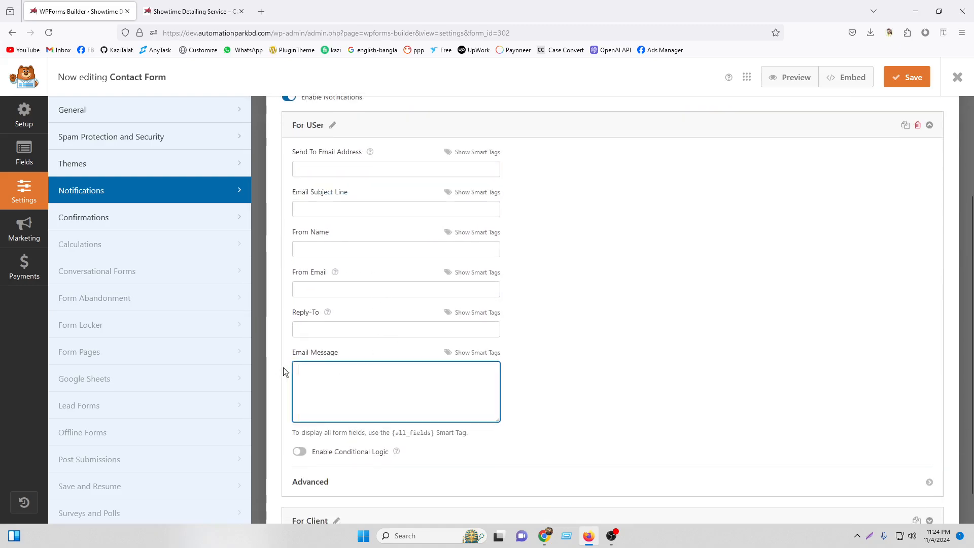
scroll(641, 322, "down", 1)
Copy the For Client sender name 'Showtime Detailing Service'.
left_click(930, 481)
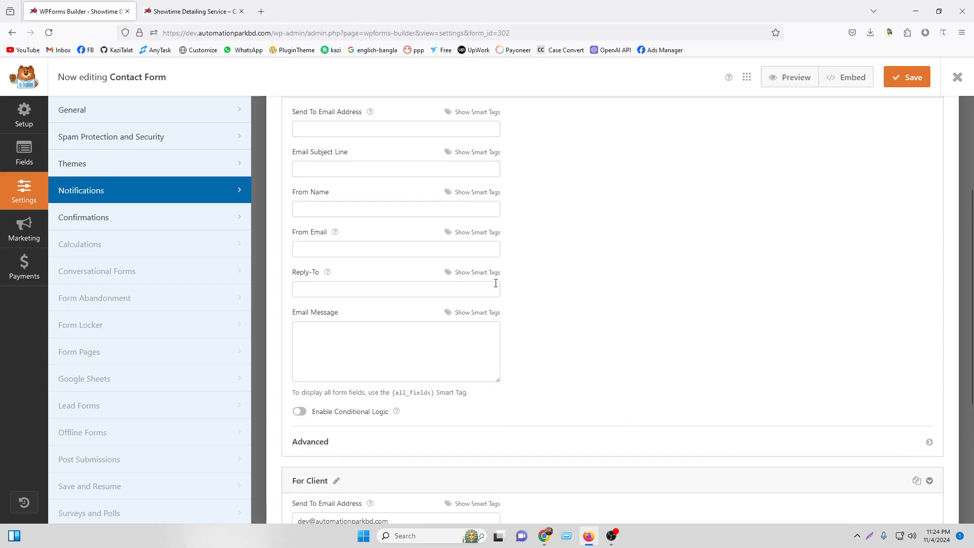
scroll(369, 313, "down", 5)
triple_click(390, 332)
right_click(325, 334)
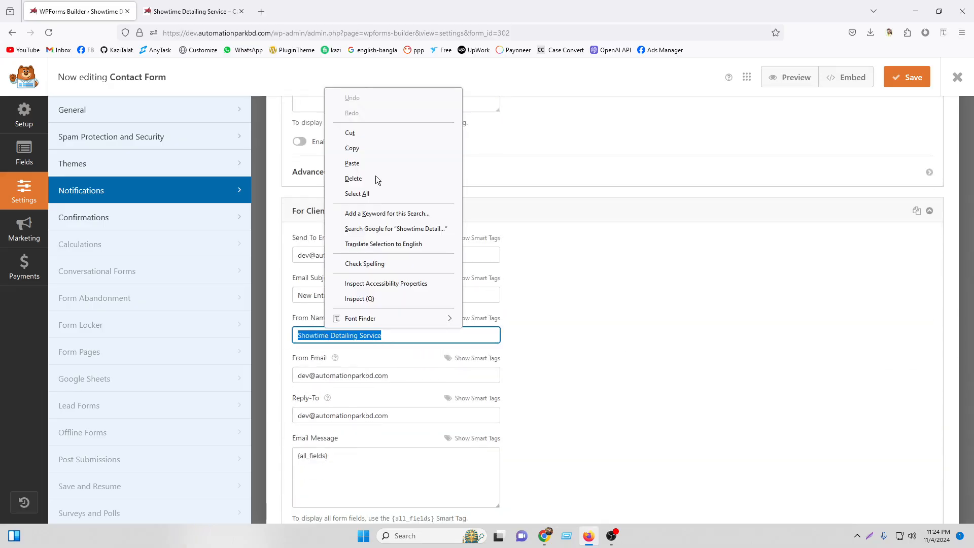
left_click(362, 163)
Set the subject to 'Email From Showtime Detailing Service' and From Name to 'Showtime Detailing Service'.
scroll(932, 211, "up", 10)
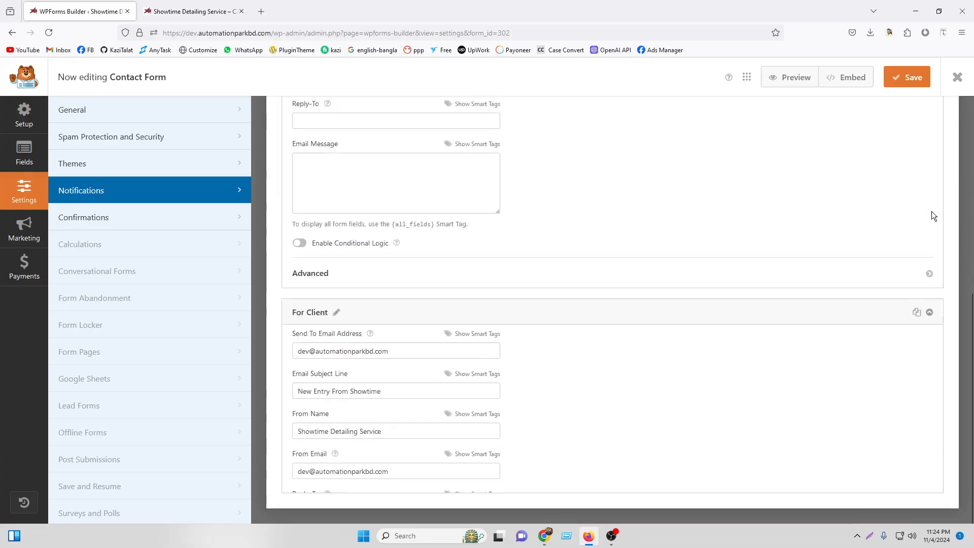
right_click(331, 309)
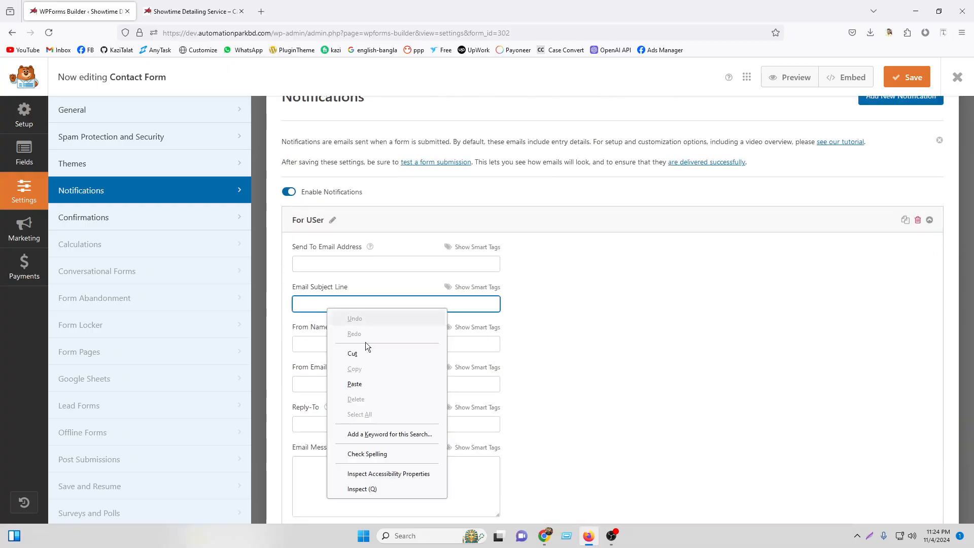
left_click(357, 383)
right_click(322, 344)
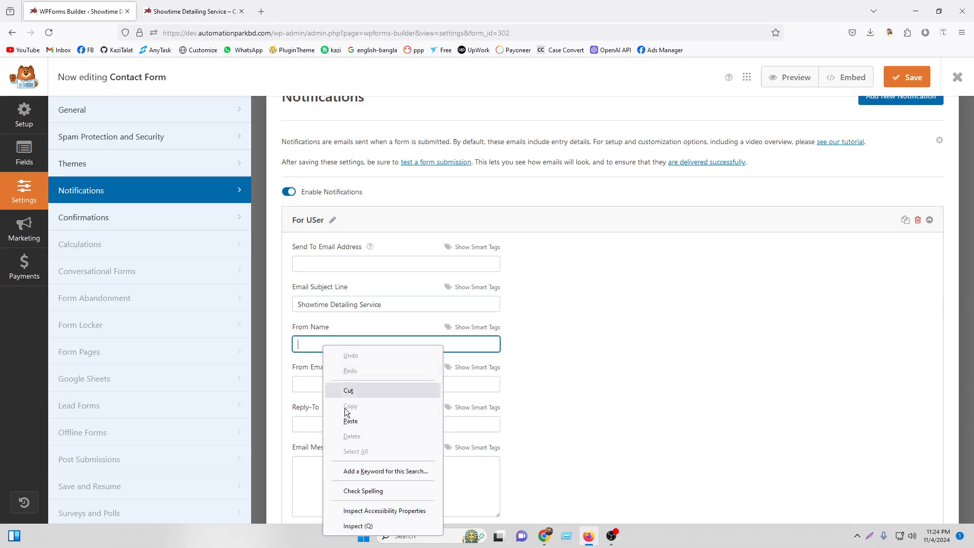
left_click(355, 419)
left_click(297, 307)
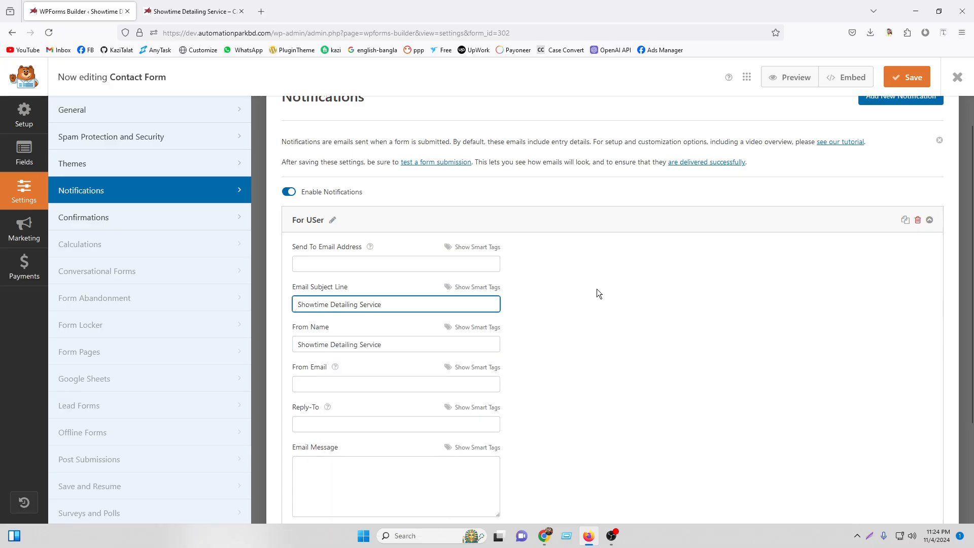
type("Email From")
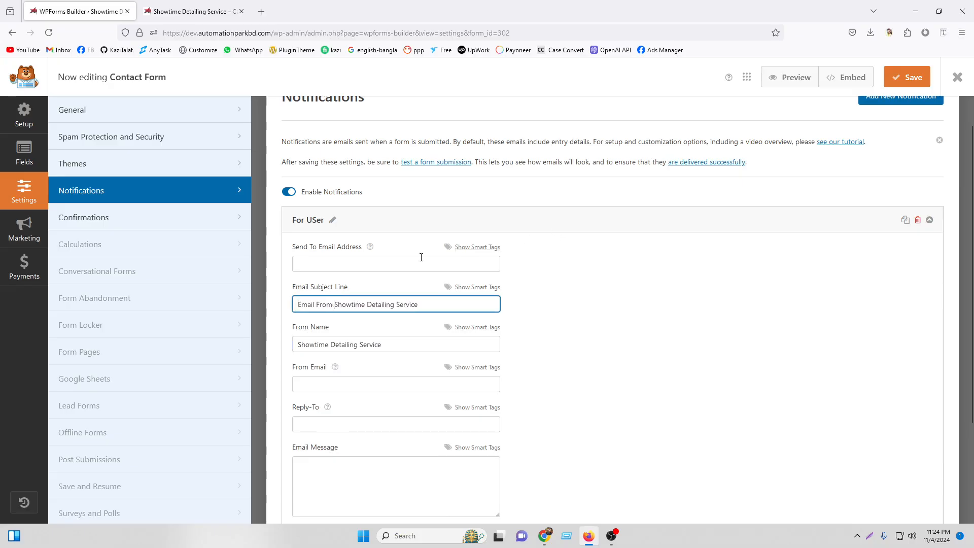
left_click(399, 261)
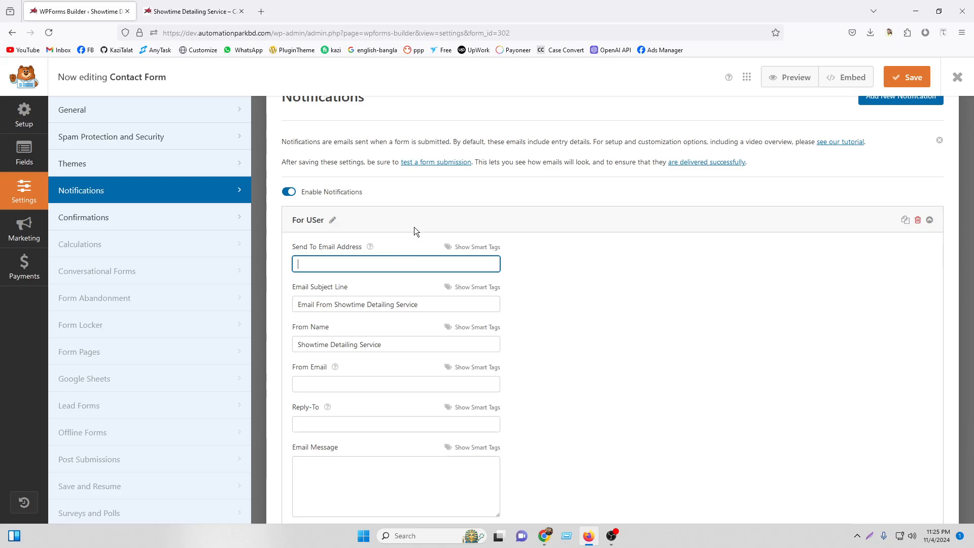
Set the recipient to the submitter's Your Email smart tag.
left_click(491, 248)
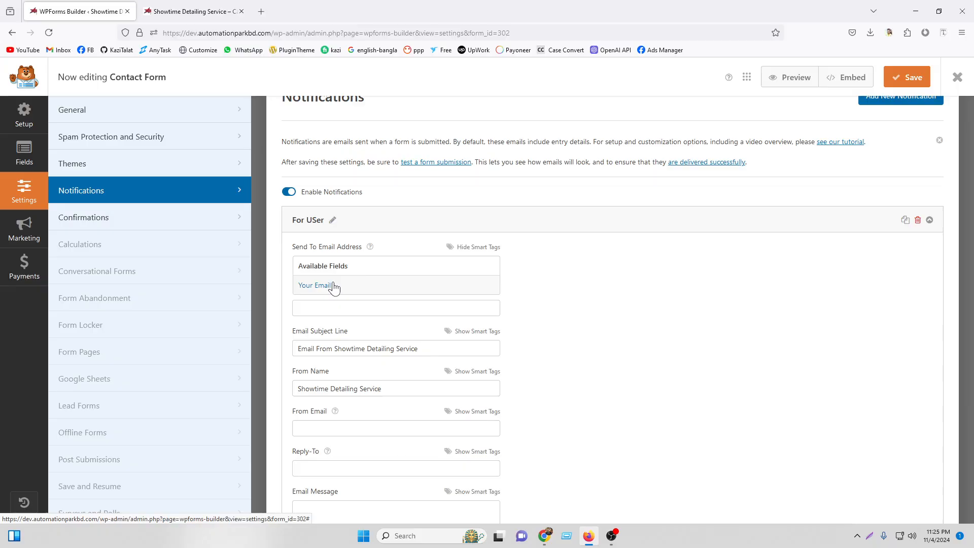
left_click(334, 286)
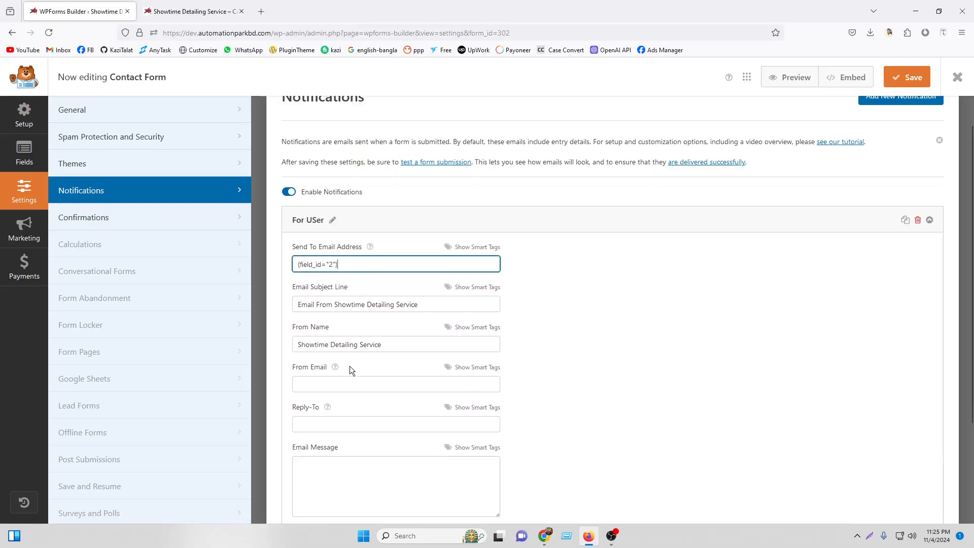
left_click(344, 383)
scroll(365, 382, "down", 3)
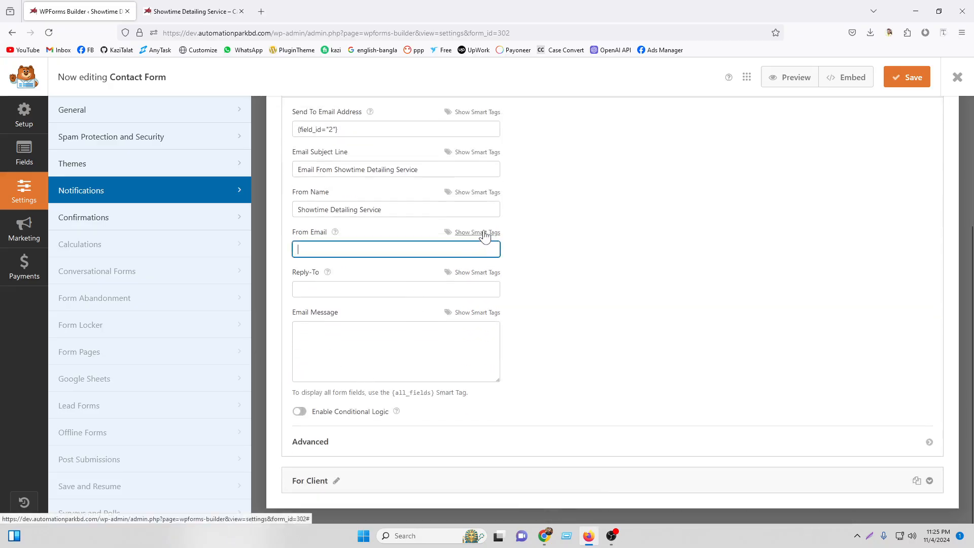
scroll(398, 293, "up", 3)
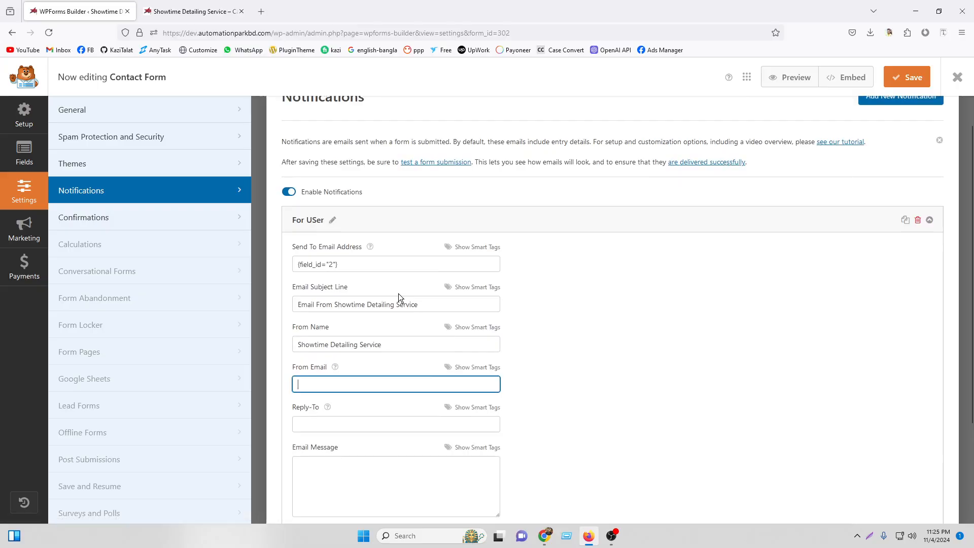
scroll(398, 293, "down", 3)
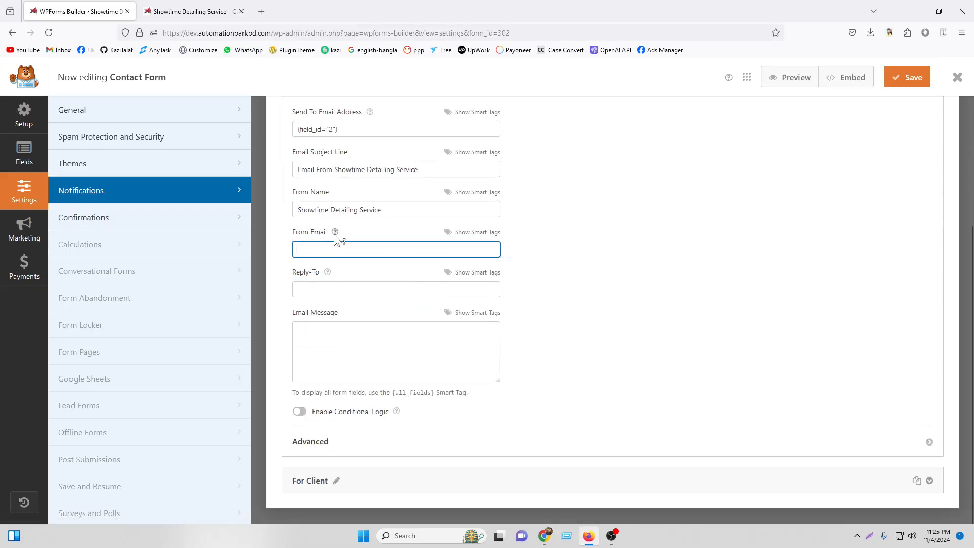
mouse_move(334, 235)
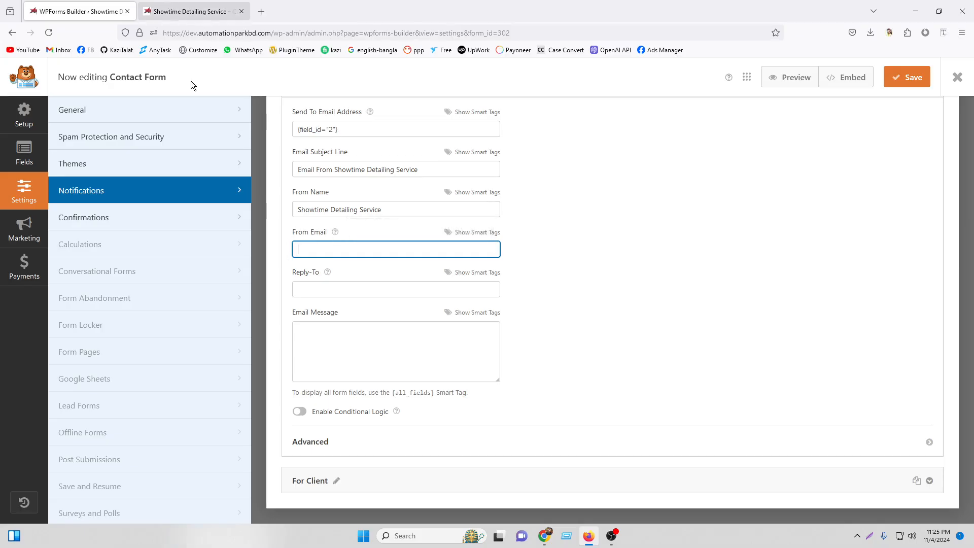
Copy the webmail account address from Roundcube to paste into From Email.
key("alt+Tab")
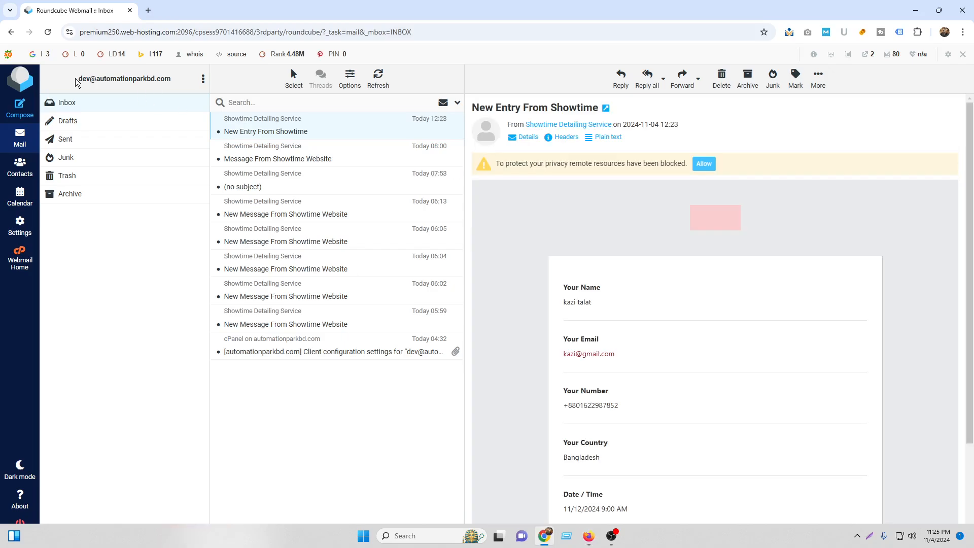
left_click_drag(76, 79, 172, 79)
right_click(135, 89)
left_click(159, 100)
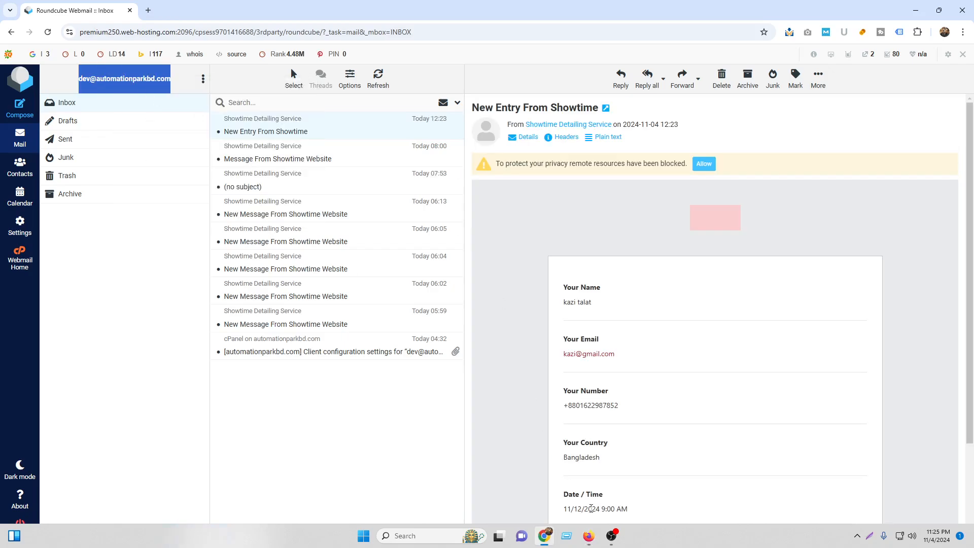
key("alt+Tab")
right_click(319, 248)
Paste the account email address as both the sender and the reply-to address.
left_click(349, 324)
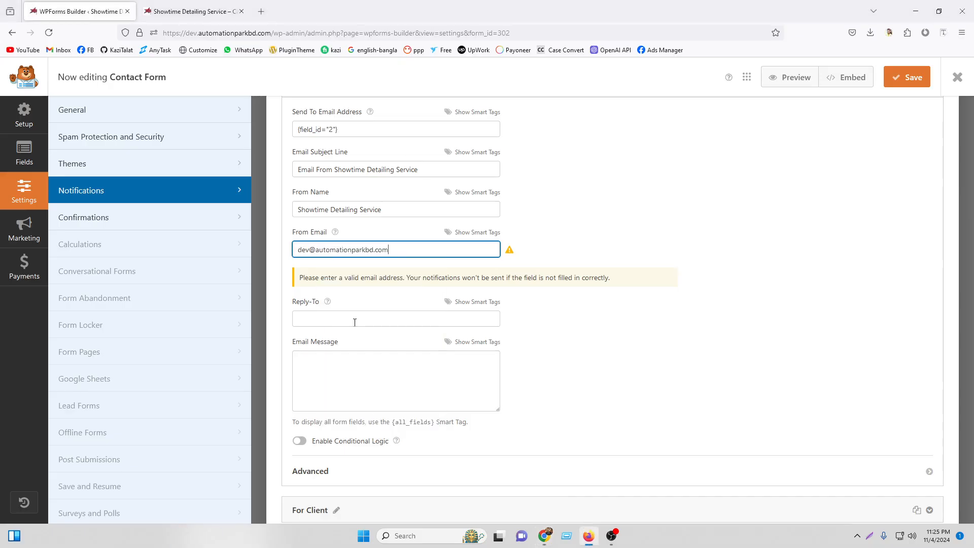
left_click(592, 256)
right_click(324, 316)
left_click(314, 282)
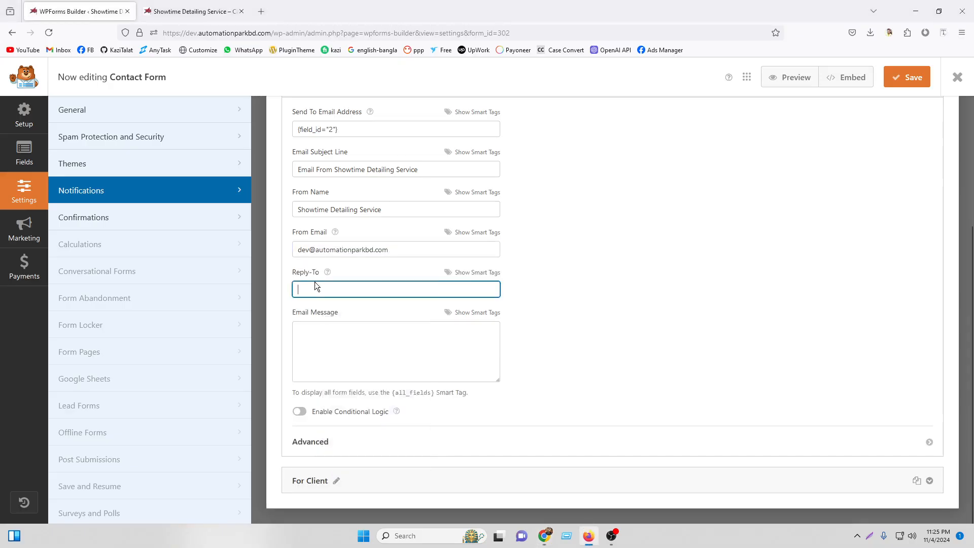
right_click(315, 282)
left_click(357, 360)
left_click(659, 327)
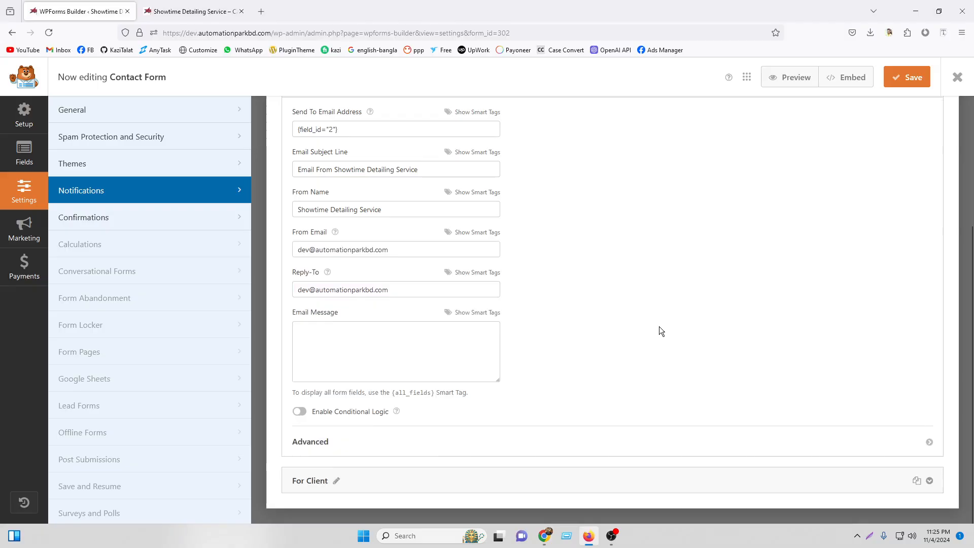
Check the recipient tag, then start the message with 'hi,' plus the Your Name field and a comma.
scroll(372, 260, "up", 3)
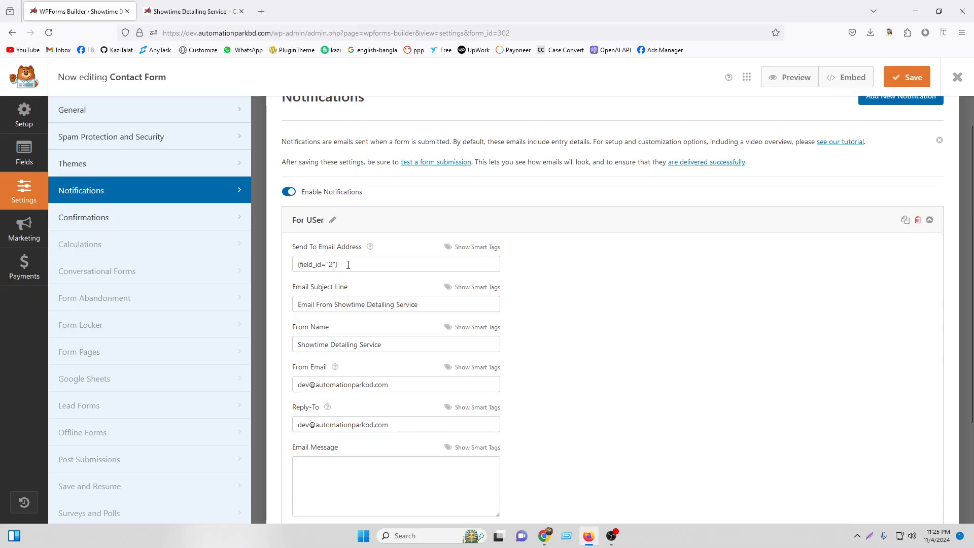
left_click_drag(348, 264, 285, 265)
scroll(741, 339, "down", 3)
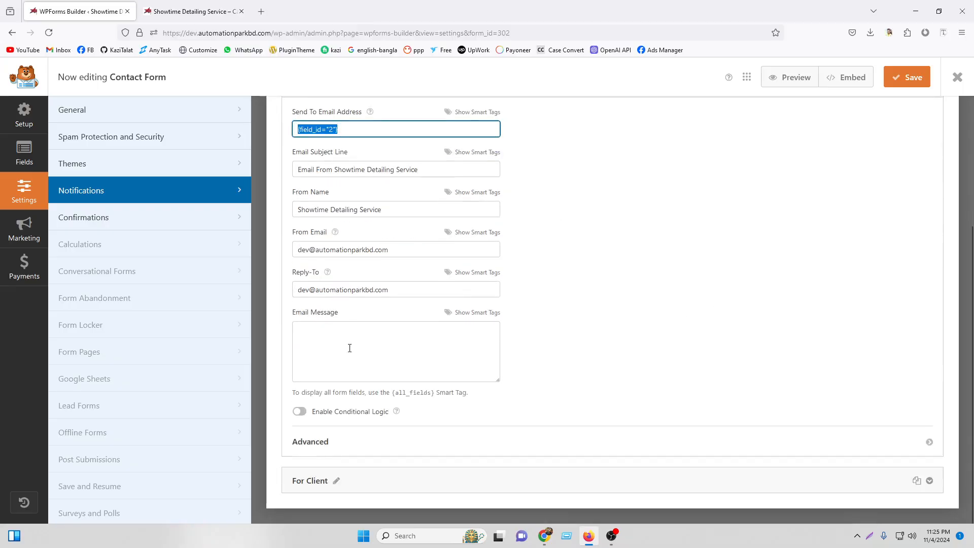
left_click(349, 348)
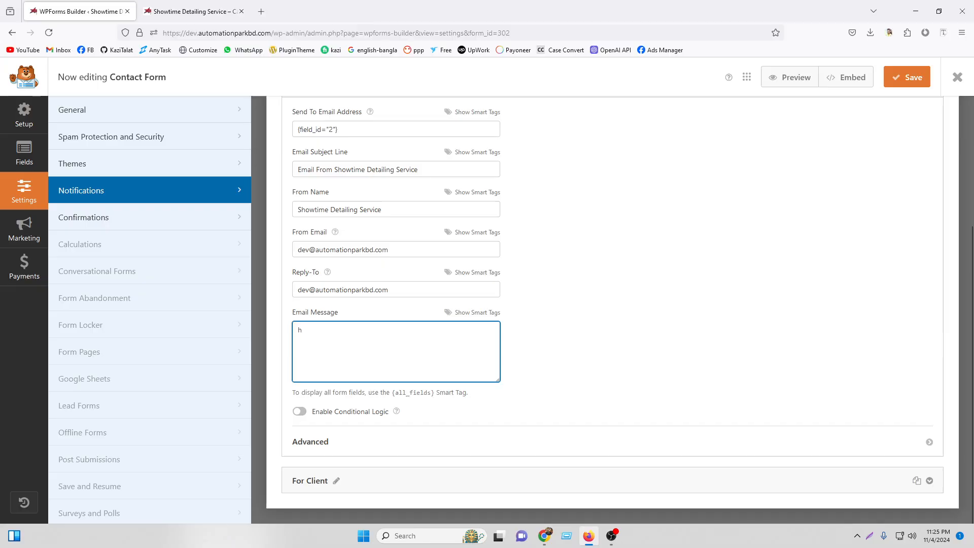
type("hi,")
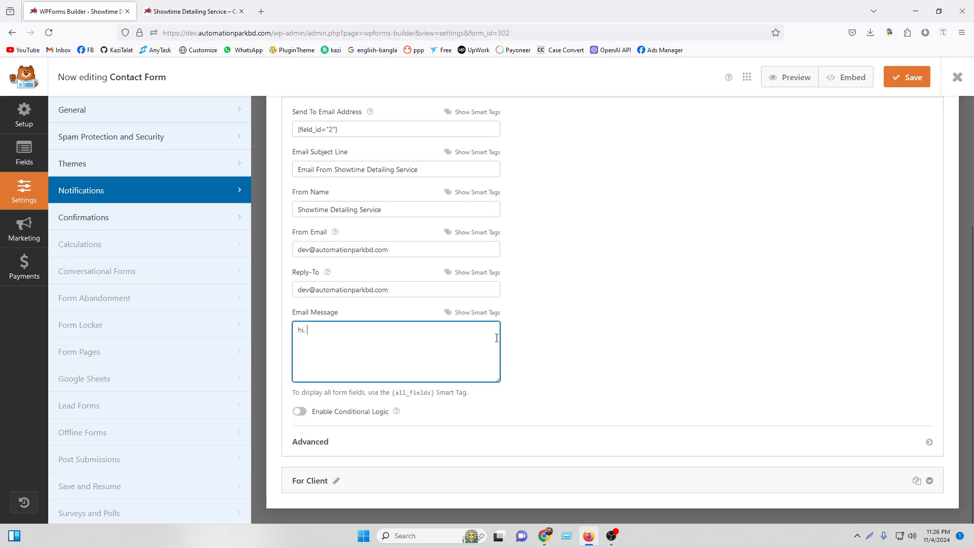
left_click(471, 313)
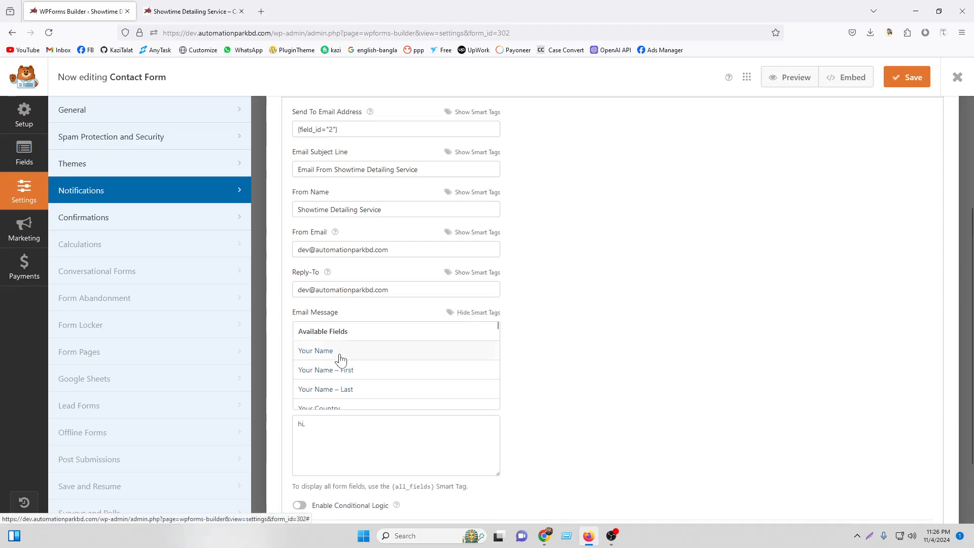
scroll(355, 380, "down", 3)
scroll(371, 373, "down", 2)
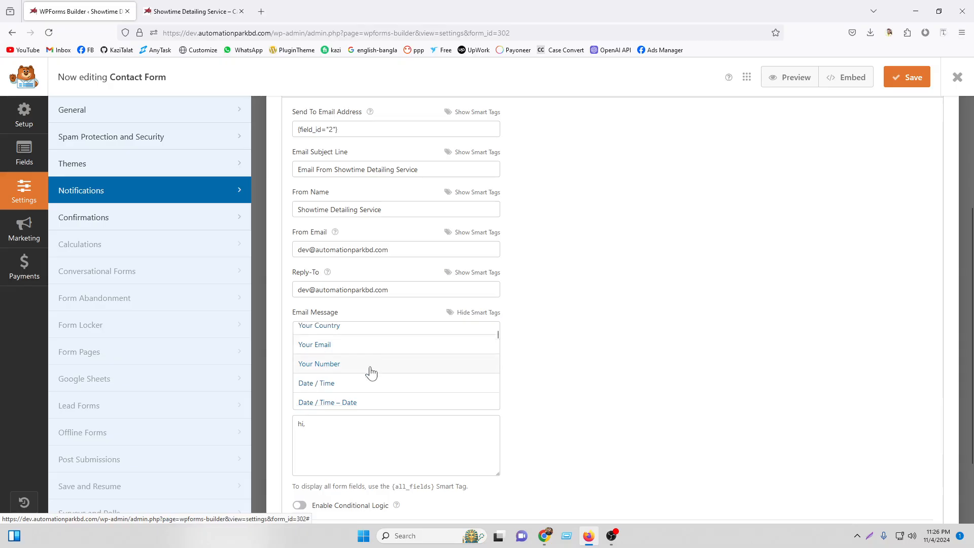
scroll(371, 373, "up", 5)
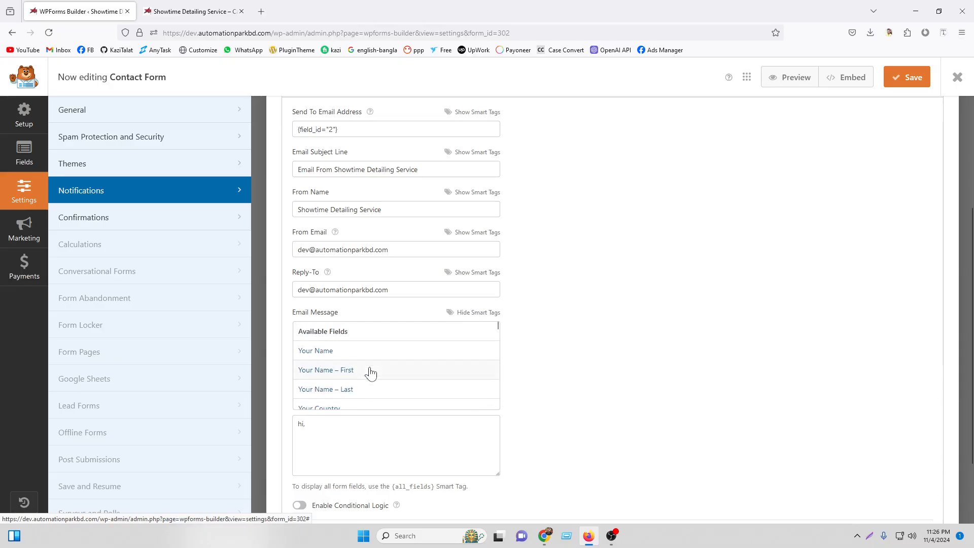
left_click(345, 355)
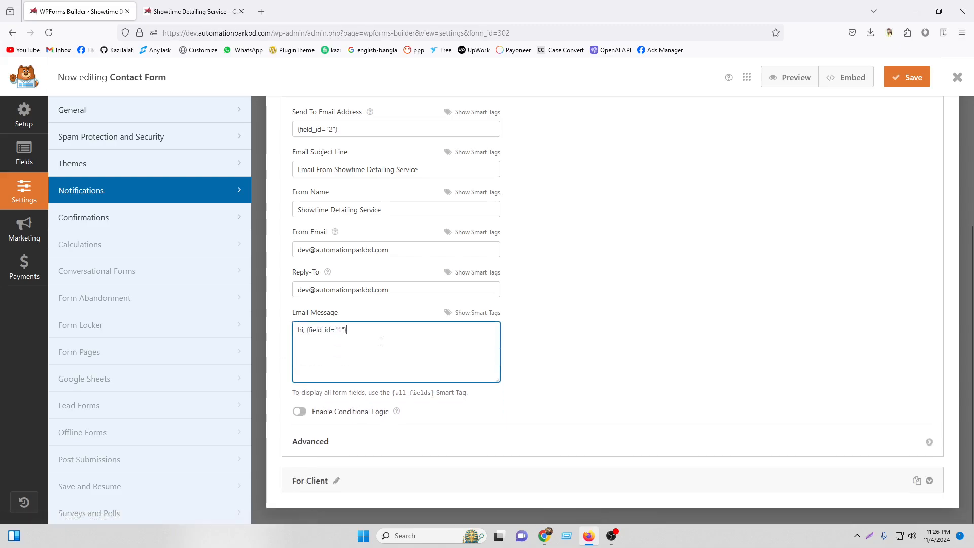
type(",")
key("Return")
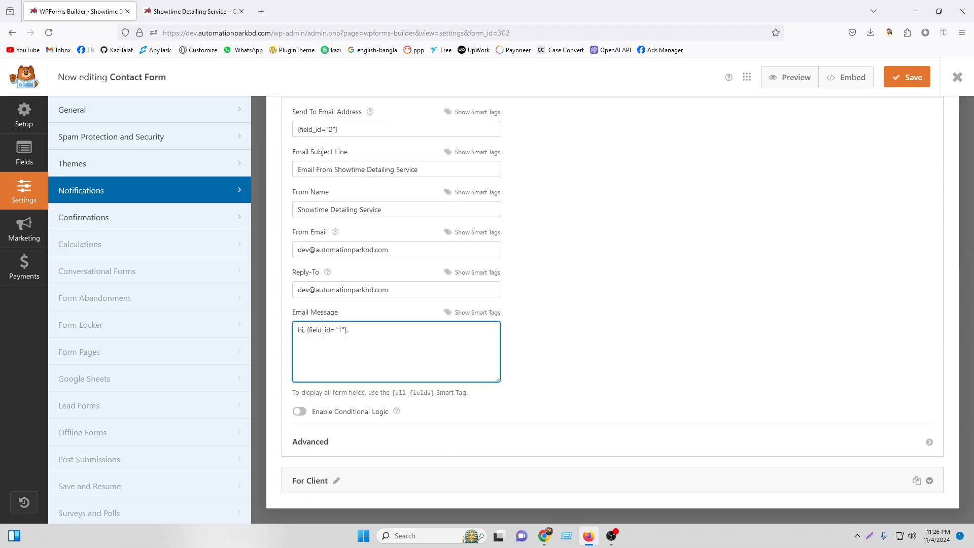
Add the lines 'We have Received Your Email. We will Get Back to you asp' and 'Your Appoitment dat'.
type("We have Rece3ived")
key("BackSpace")
key("BackSpace")
type("ived Your")
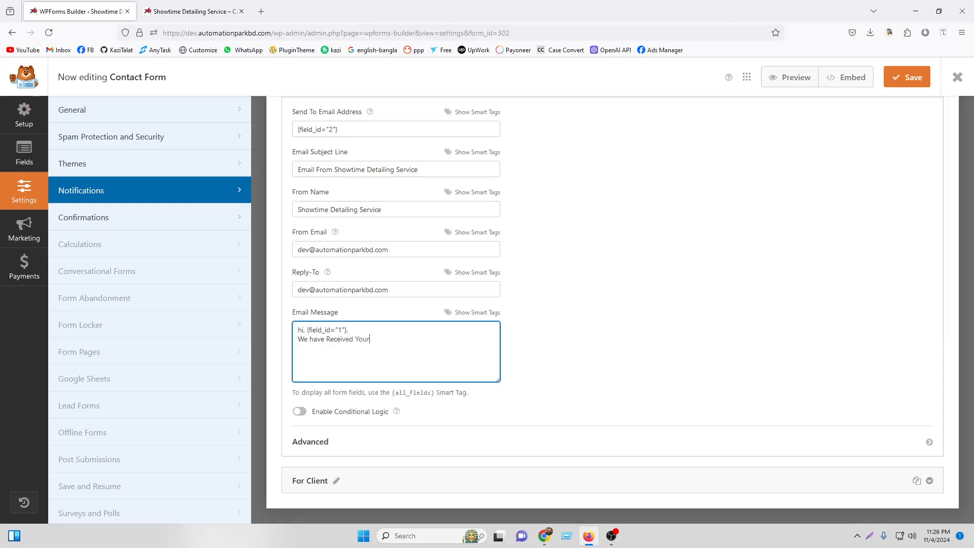
type(" Email. ")
type("We wil")
type("l Ge")
type("t Back to yo")
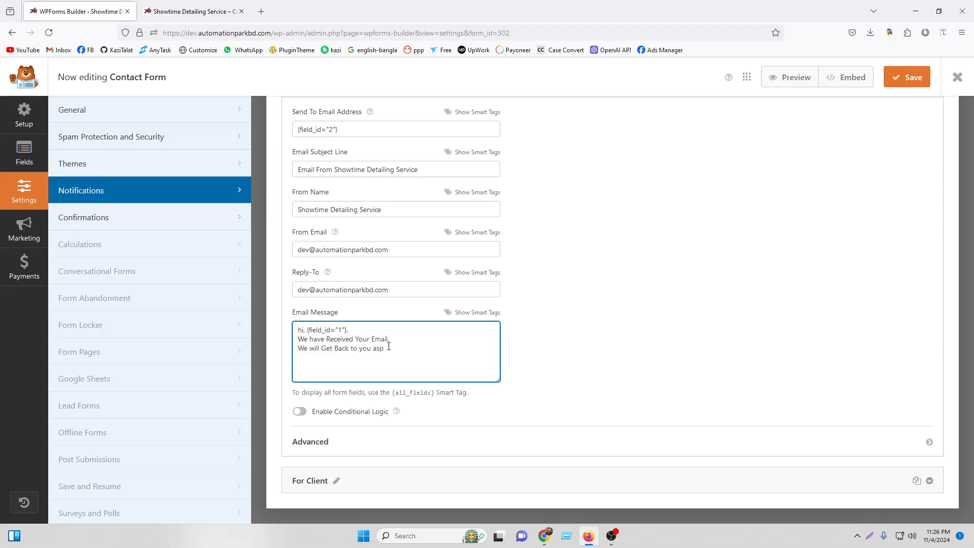
type("u asp")
key("Return")
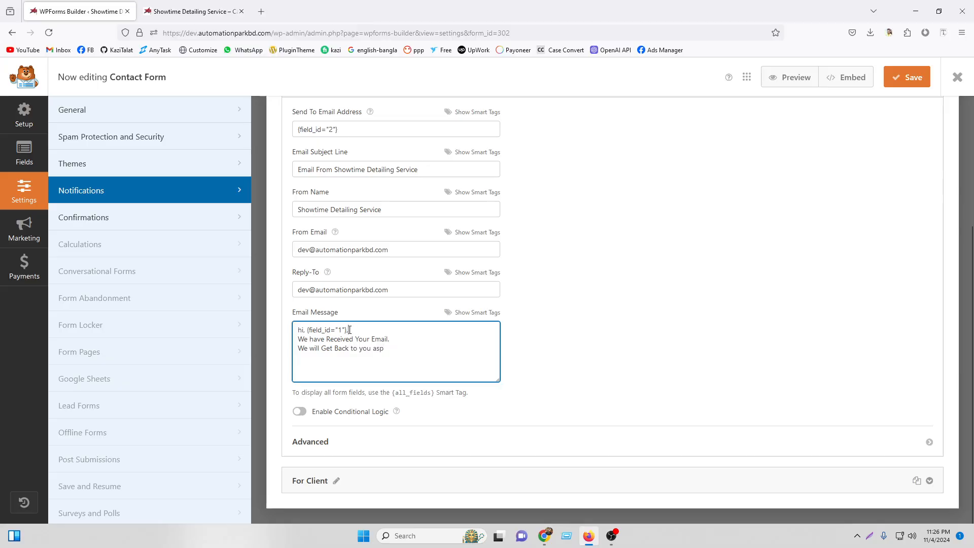
left_click(485, 312)
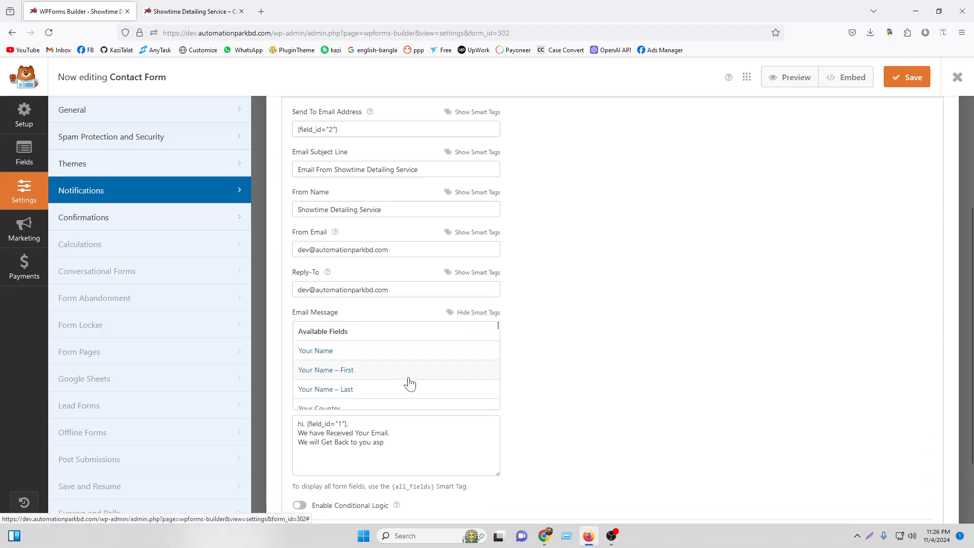
scroll(410, 385, "down", 2)
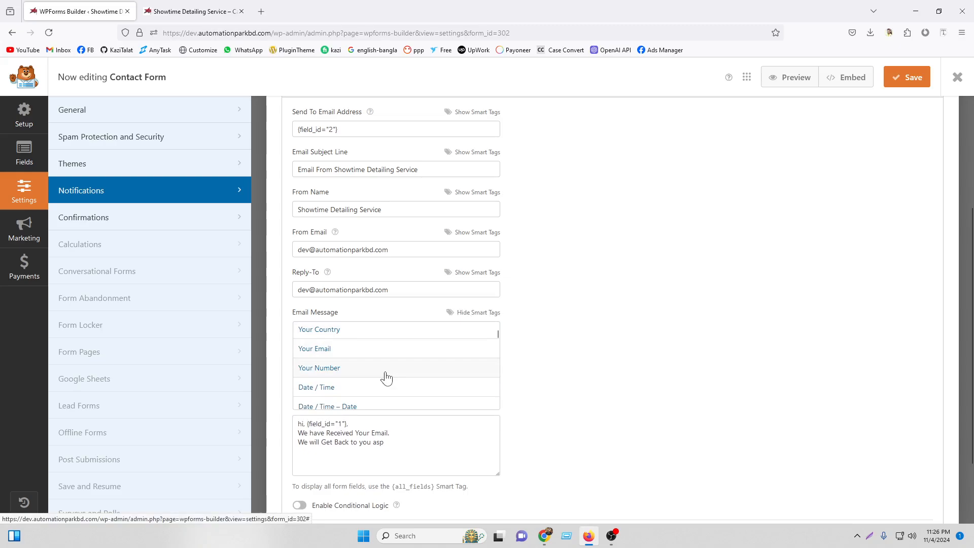
scroll(379, 386, "down", 3)
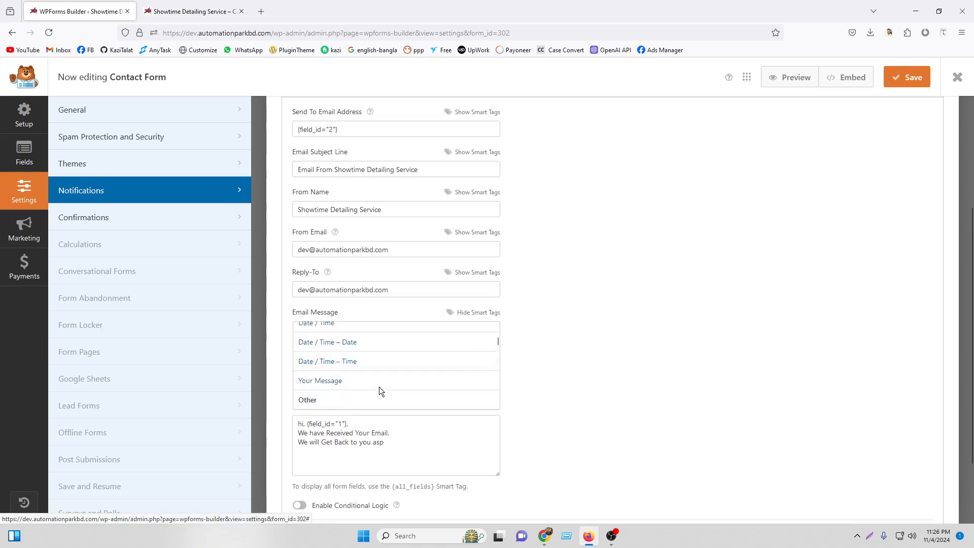
left_click(475, 313)
left_click(407, 349)
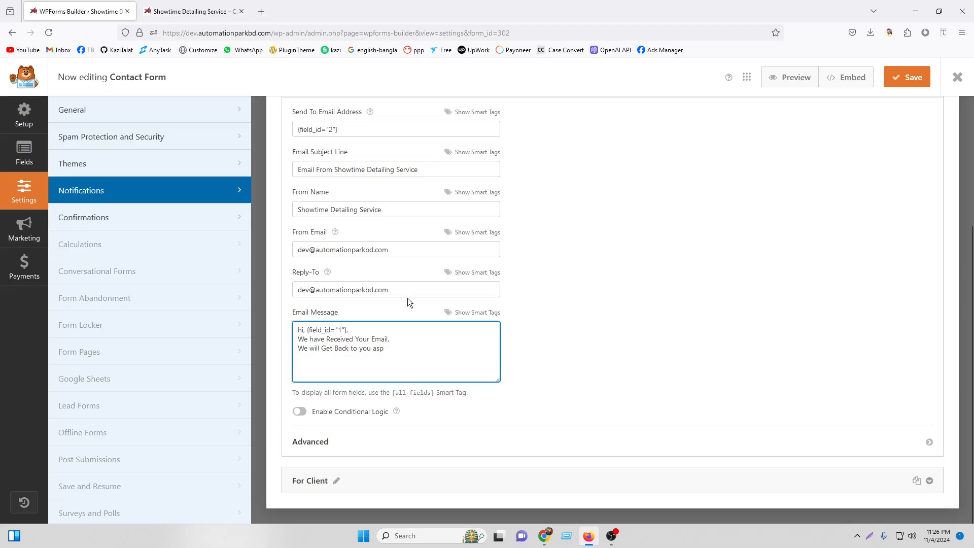
key("Return")
key("Return")
type("Your Appoitment date is")
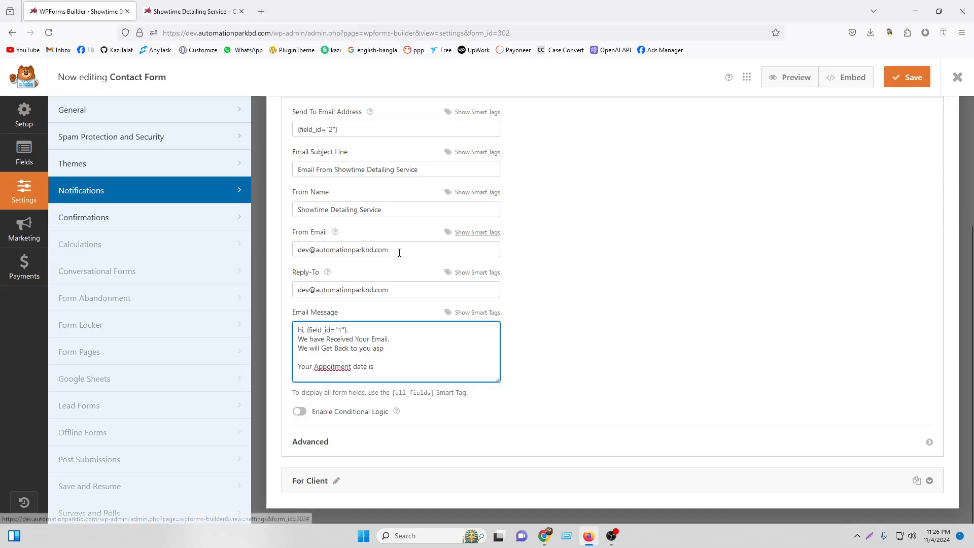
Insert the Date / Time field after the appointment text, undoing a mistaken Your Number insert.
left_click(485, 313)
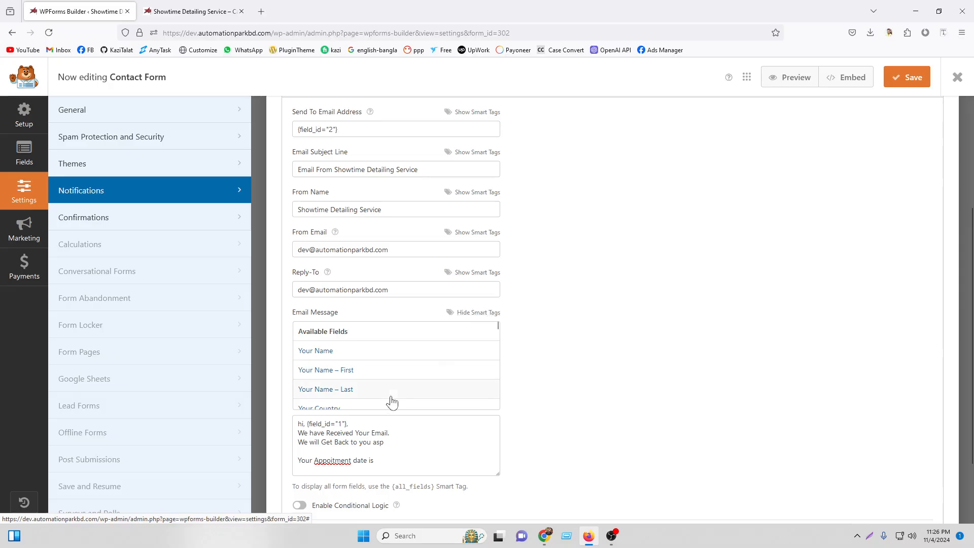
scroll(363, 388, "down", 2)
left_click(371, 375)
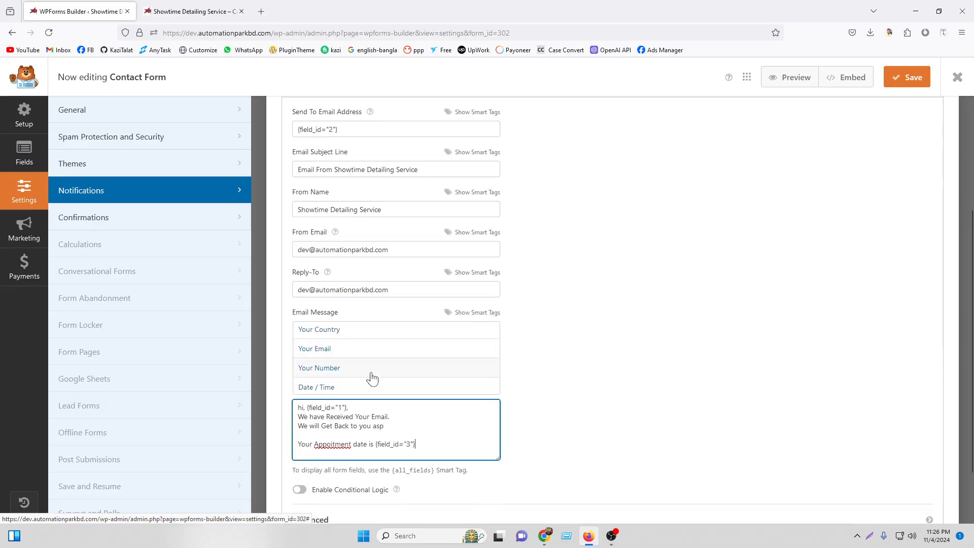
key("ctrl+z")
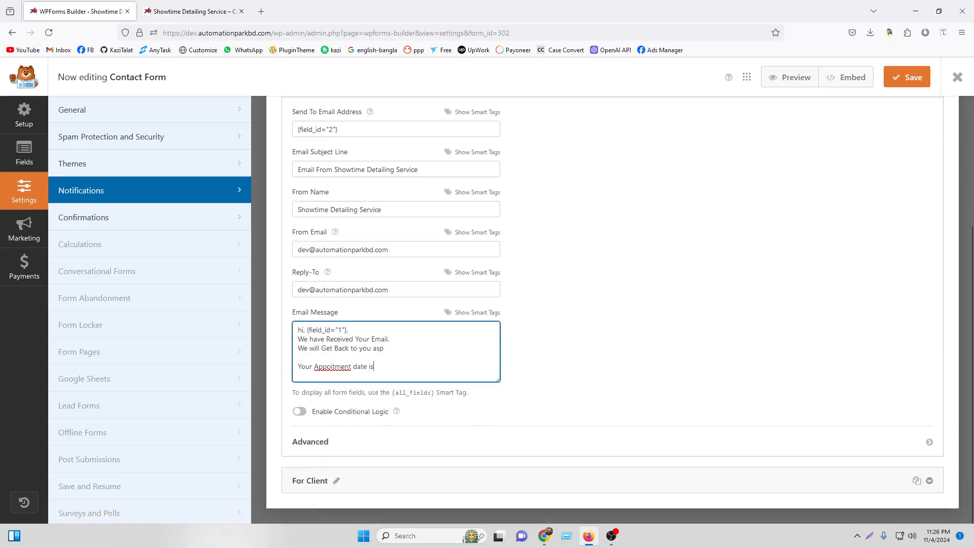
left_click(469, 313)
scroll(401, 385, "down", 2)
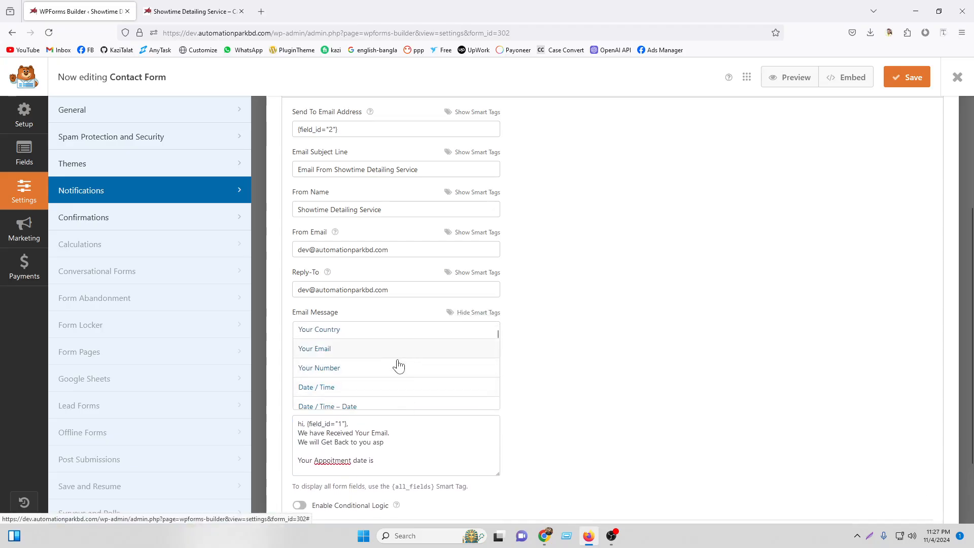
left_click(390, 388)
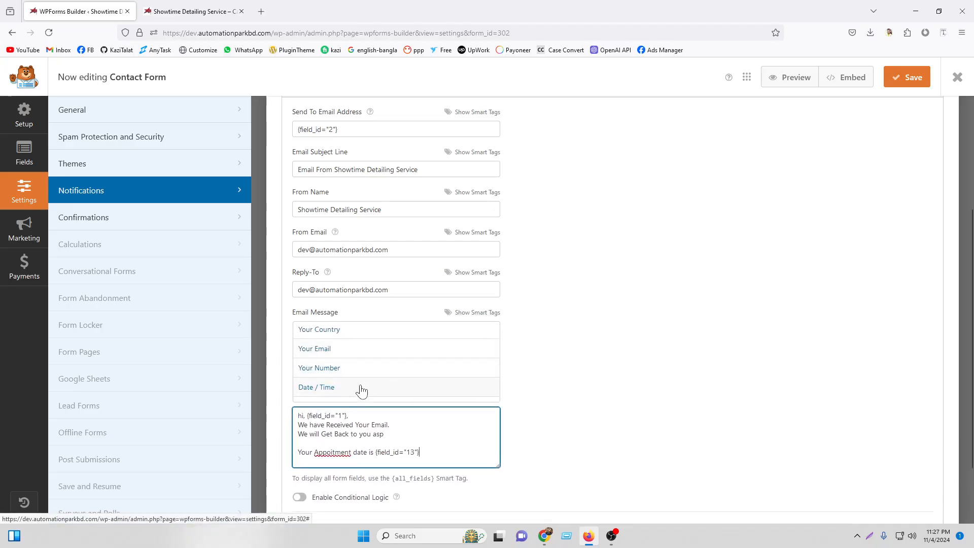
Hide the smart tags list and save the form's notification settings.
left_click(479, 314)
scroll(410, 384, "down", 3)
scroll(410, 382, "down", 2)
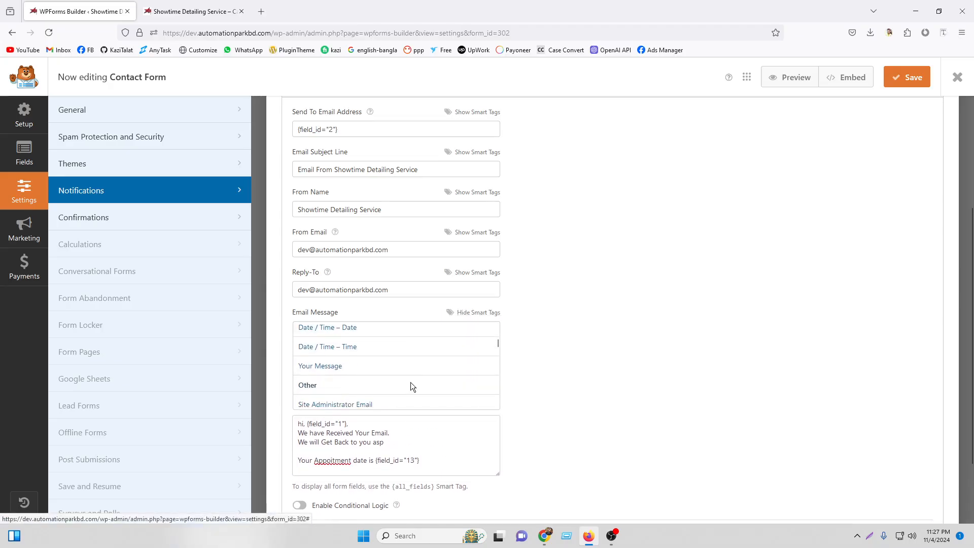
scroll(426, 370, "up", 2)
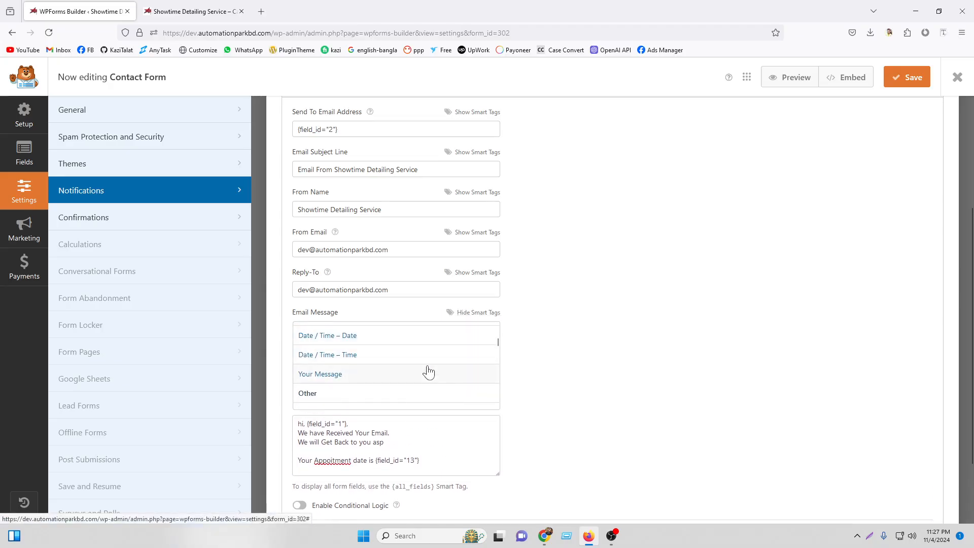
left_click(480, 313)
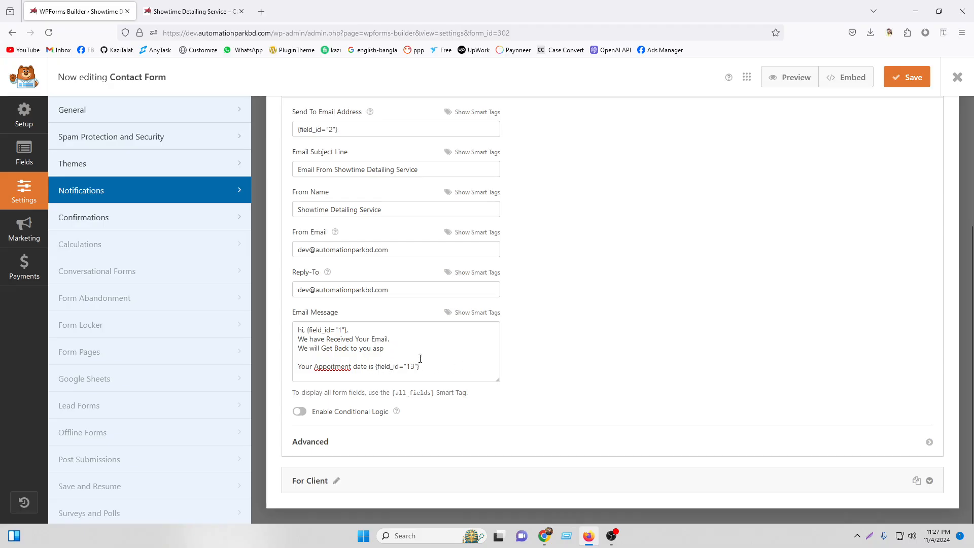
scroll(893, 201, "up", 3)
left_click(908, 78)
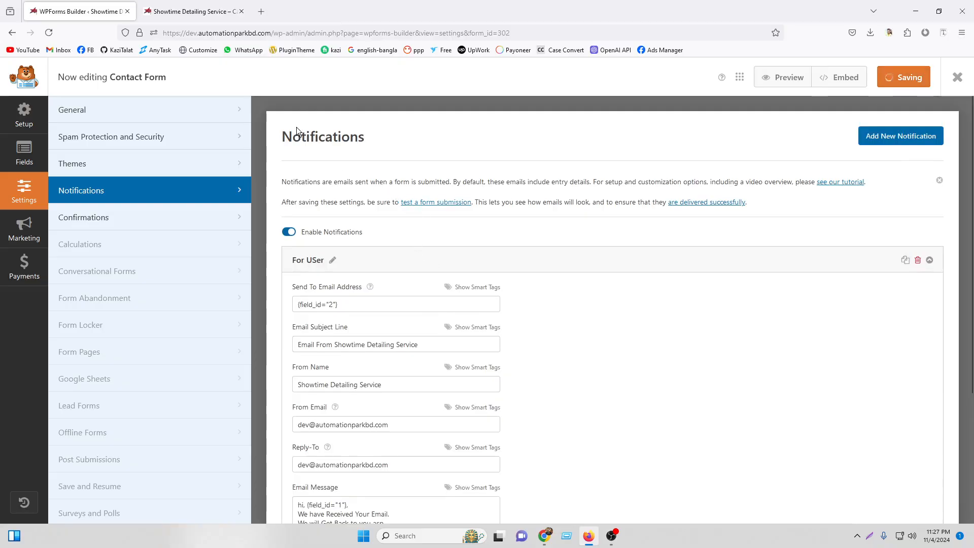
left_click(192, 11)
Reload the contact form and fill in the first name, last name, email and phone number.
left_click(47, 32)
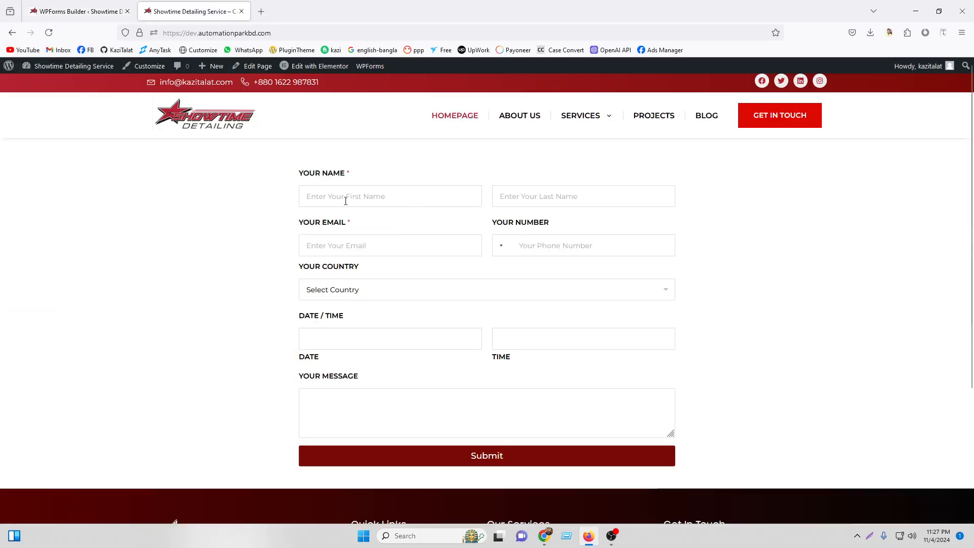
left_click(345, 201)
left_click(345, 213)
left_click(543, 203)
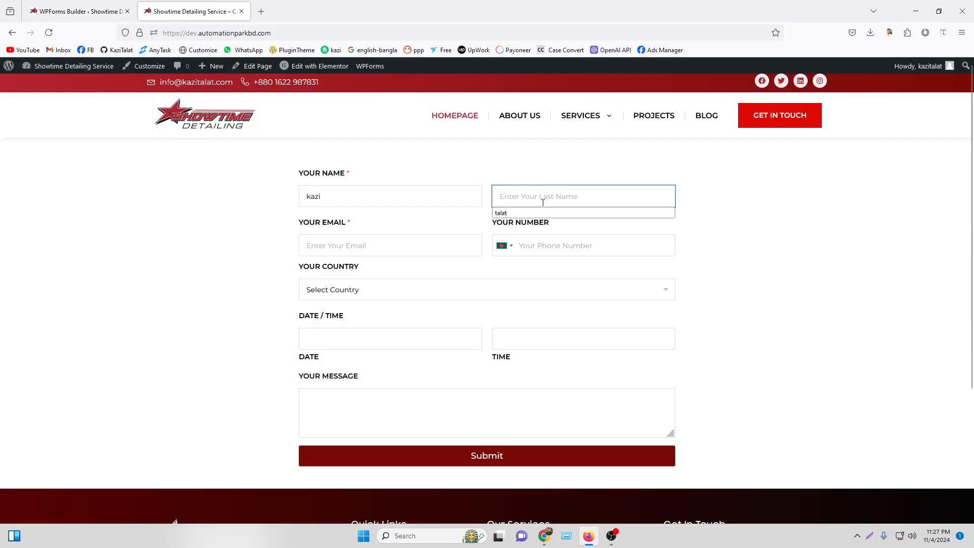
left_click(508, 213)
left_click(397, 243)
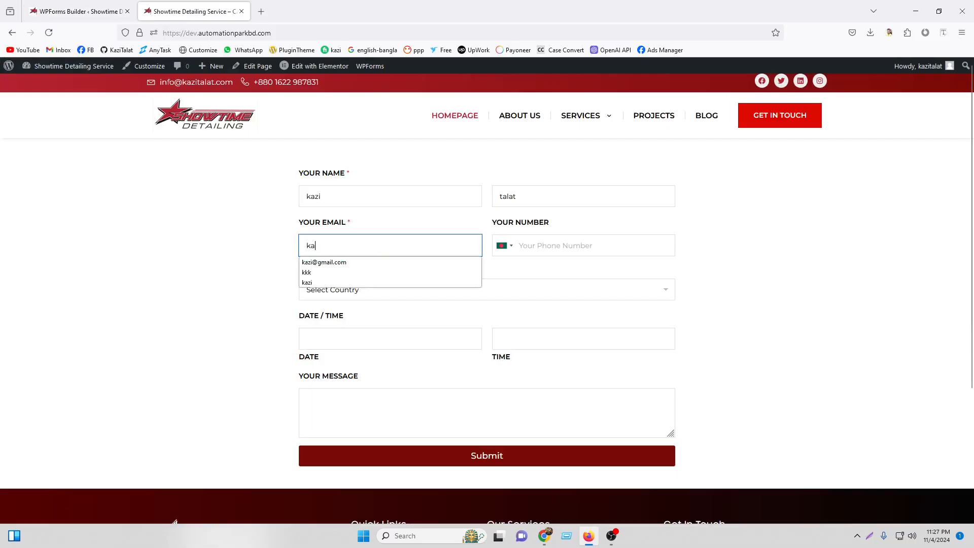
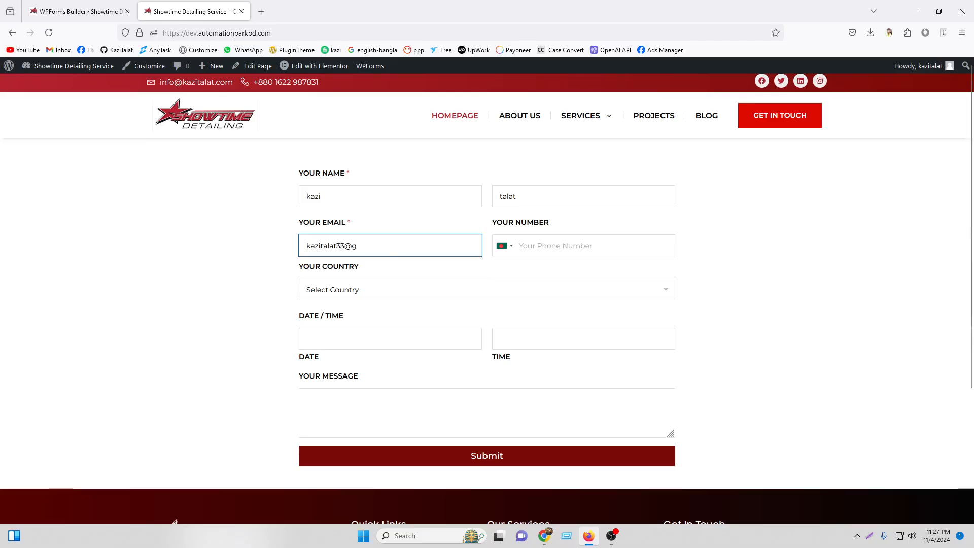
left_click(564, 250)
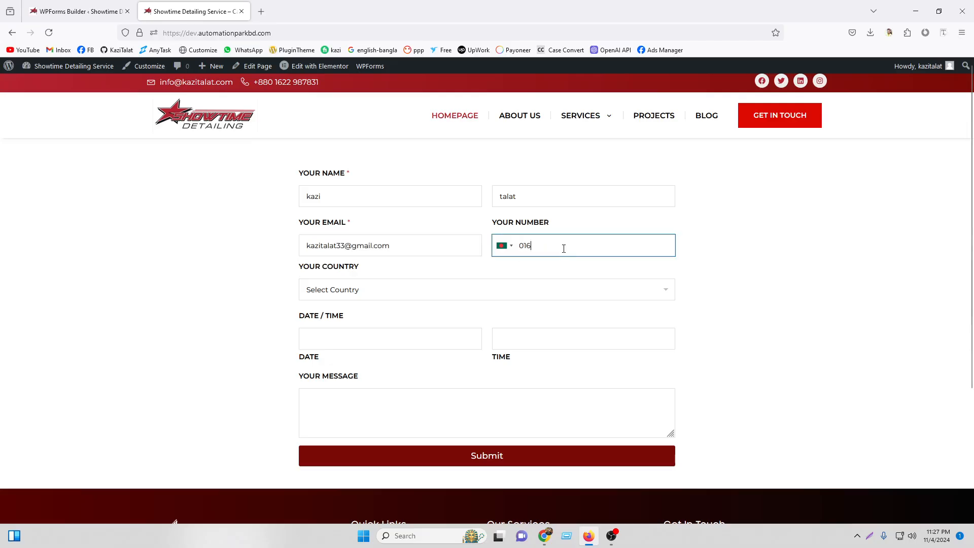
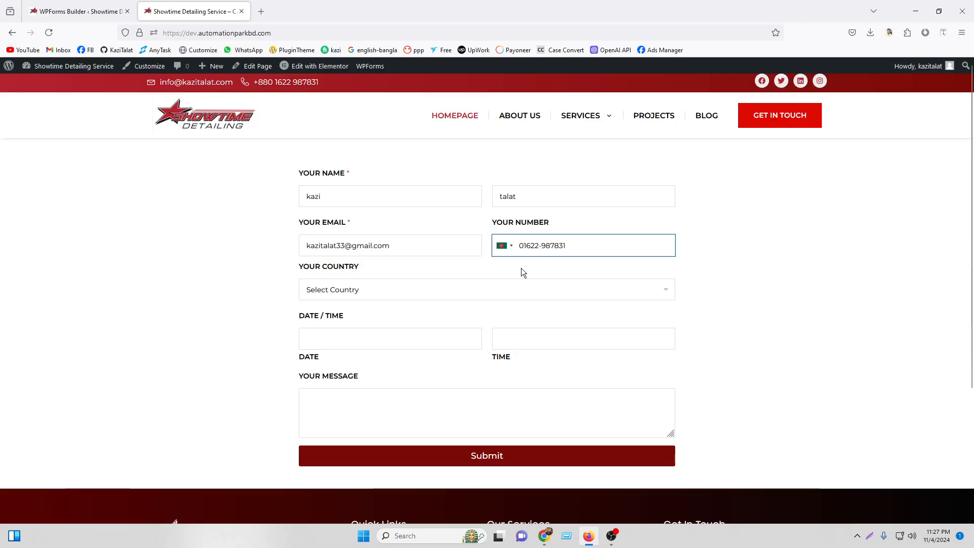
Choose Bangladesh, appointment 11/14/2024 at 10:00 AM, message 'test', and submit the form.
left_click(420, 294)
left_click(391, 320)
left_click(375, 337)
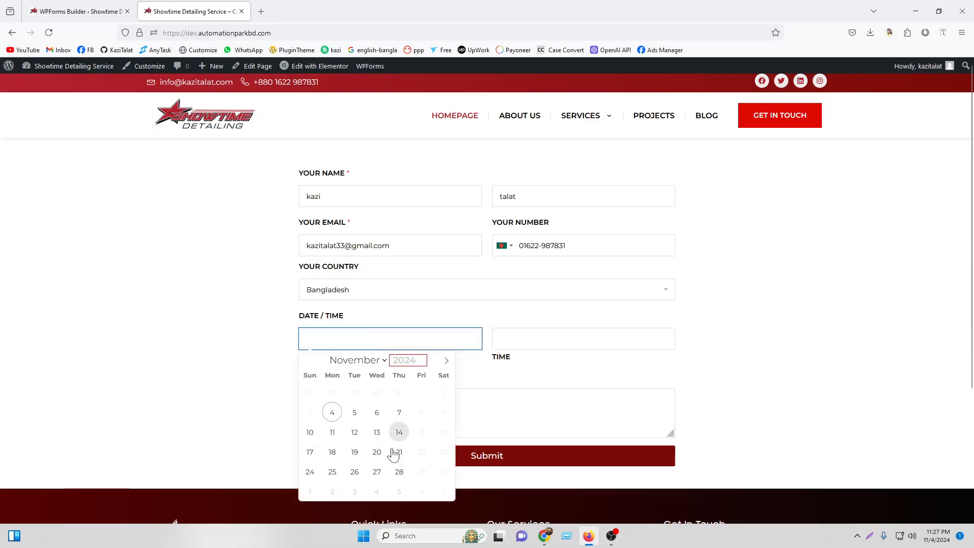
left_click(399, 433)
left_click(522, 338)
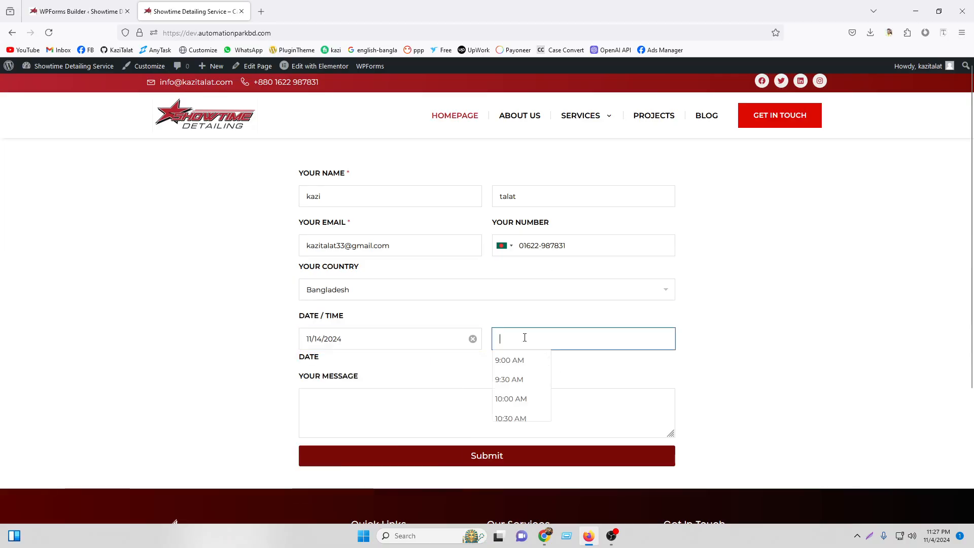
left_click(511, 399)
left_click(370, 394)
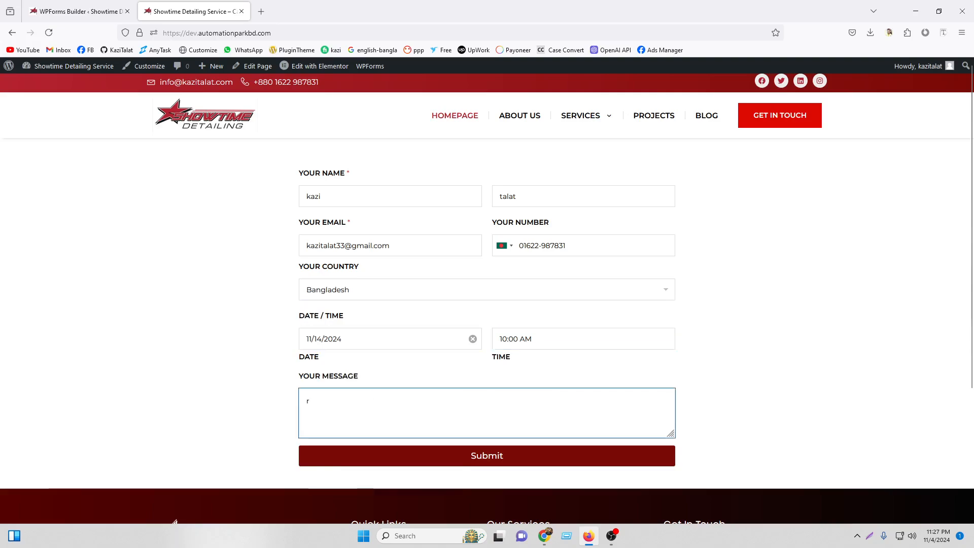
type("test")
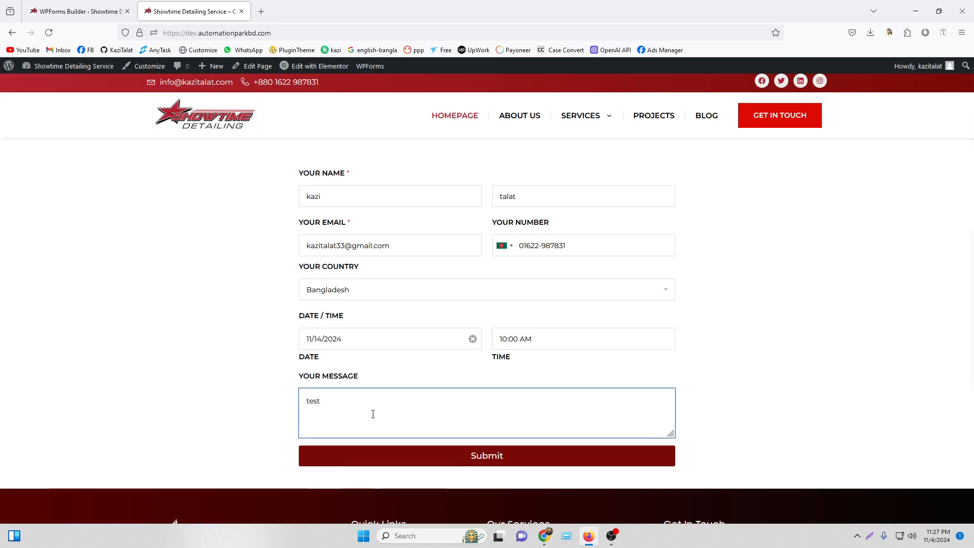
left_click(405, 455)
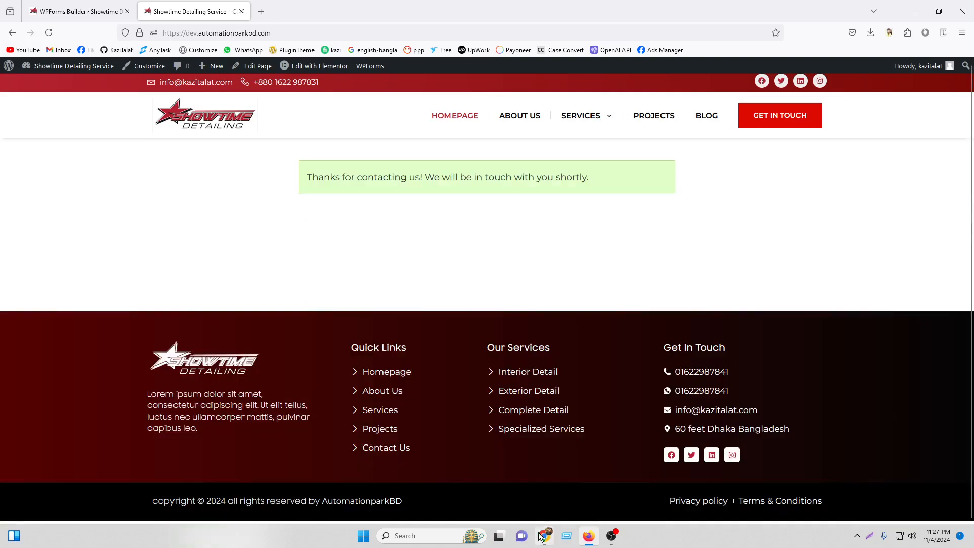
left_click(544, 536)
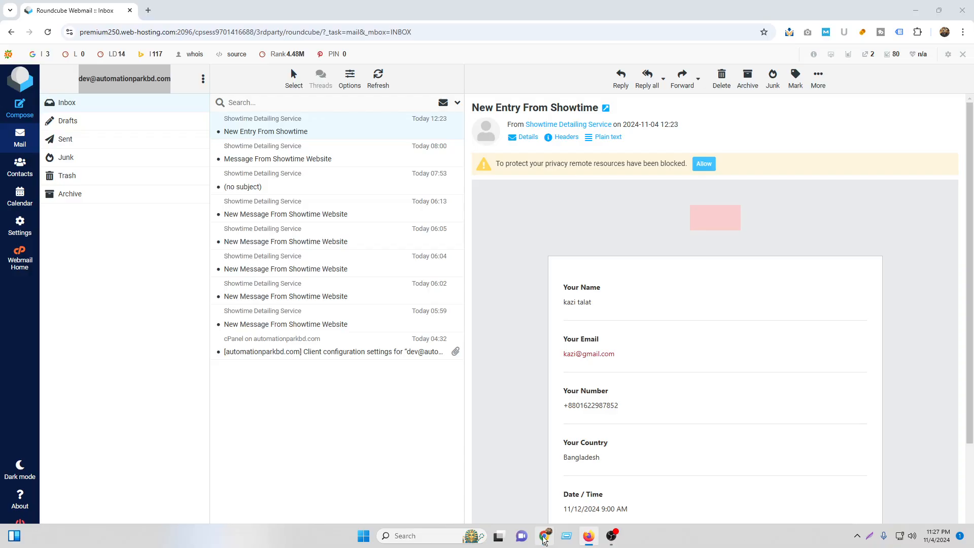
Refresh the Roundcube inbox, read the new 'New Entry From Showtime' email, then load Gmail in a new tab.
left_click(48, 32)
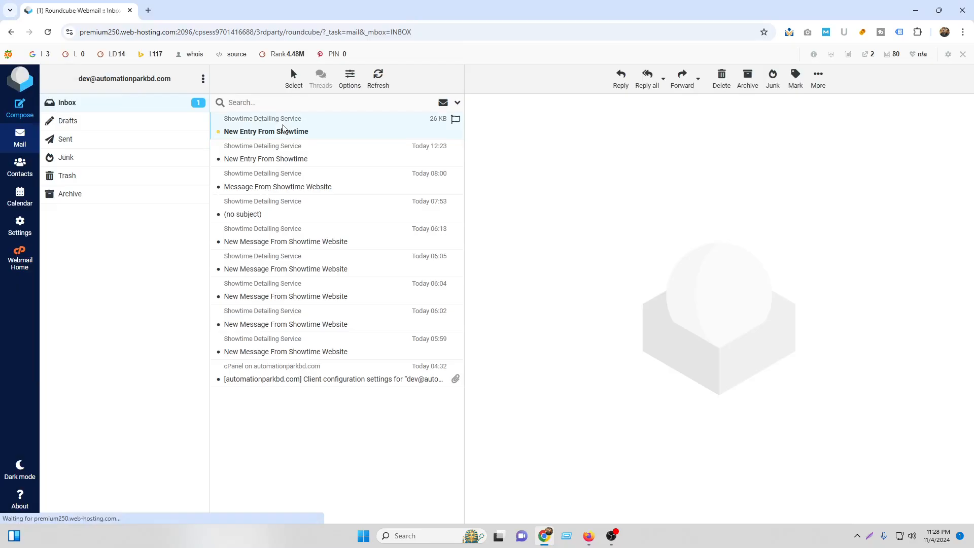
left_click(283, 129)
scroll(663, 336, "down", 2)
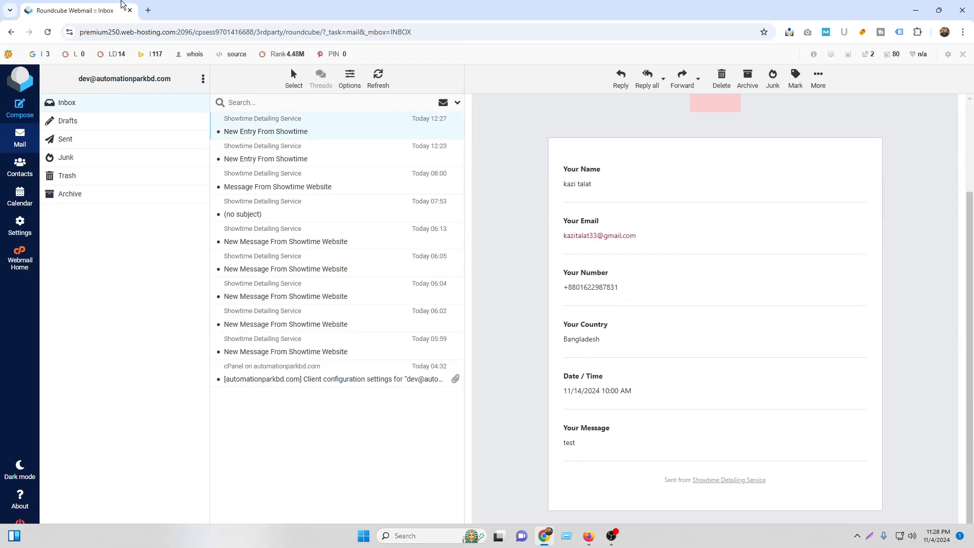
left_click(149, 9)
left_click(169, 51)
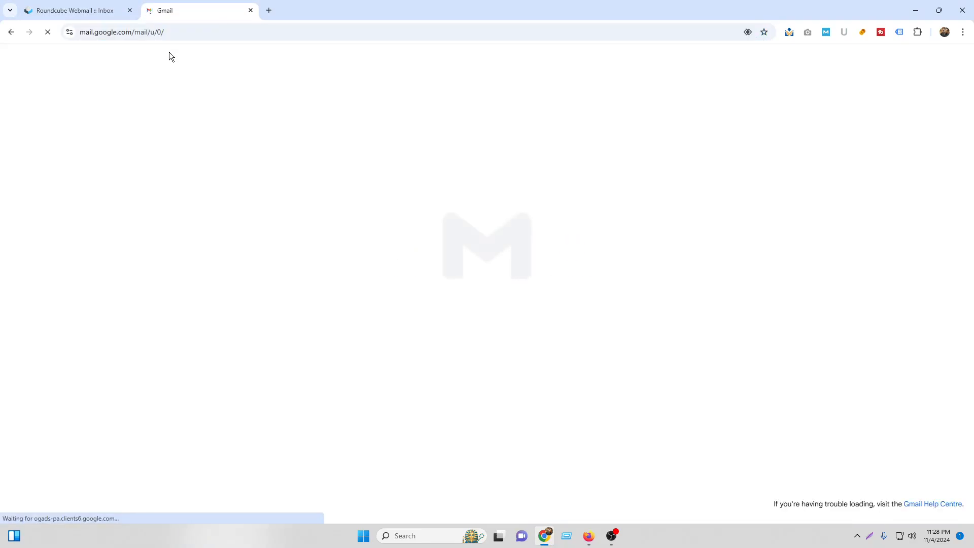
Confirm the Gmail email shows 11/14/2024 10:00 AM, then return to the Showtime Detailing homepage form.
left_click(406, 140)
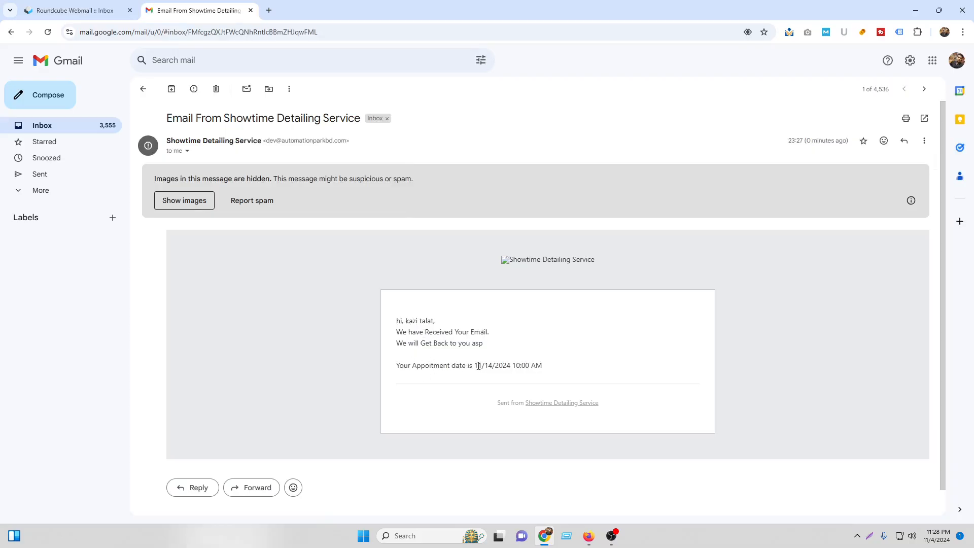
left_click_drag(474, 365, 567, 372)
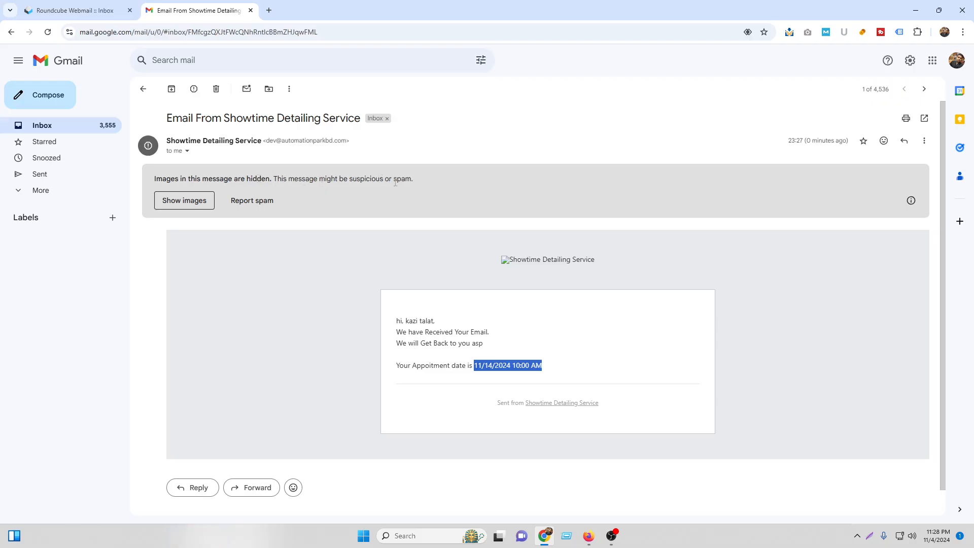
left_click(510, 257)
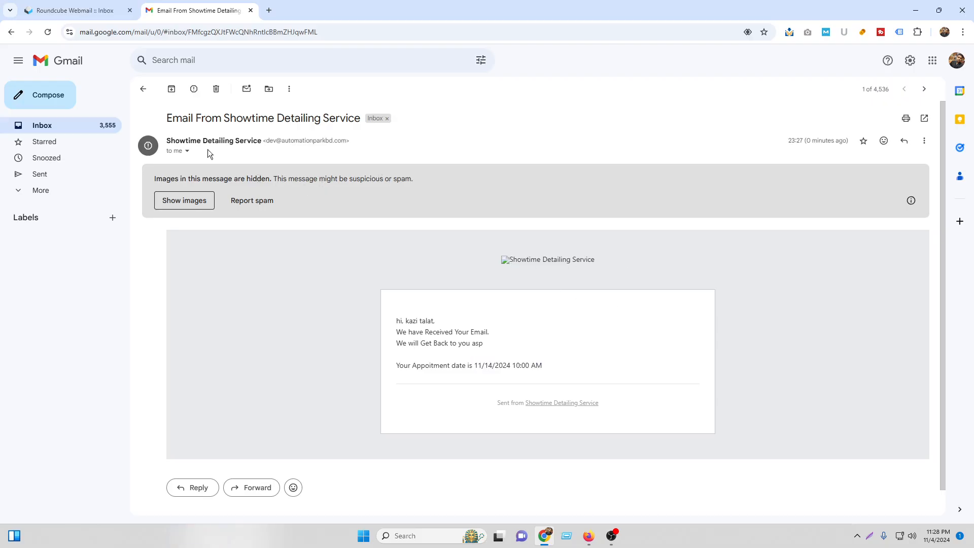
left_click(31, 125)
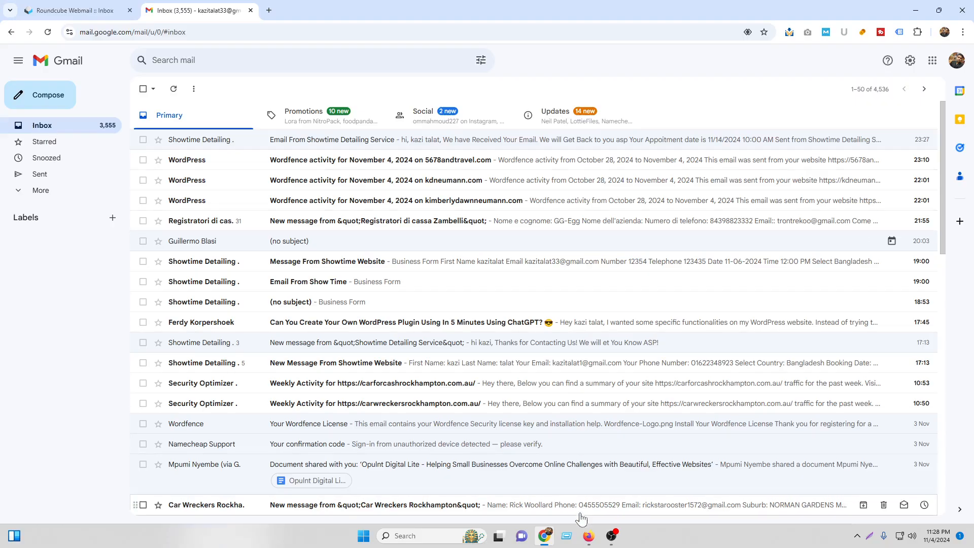
left_click(589, 536)
left_click(221, 135)
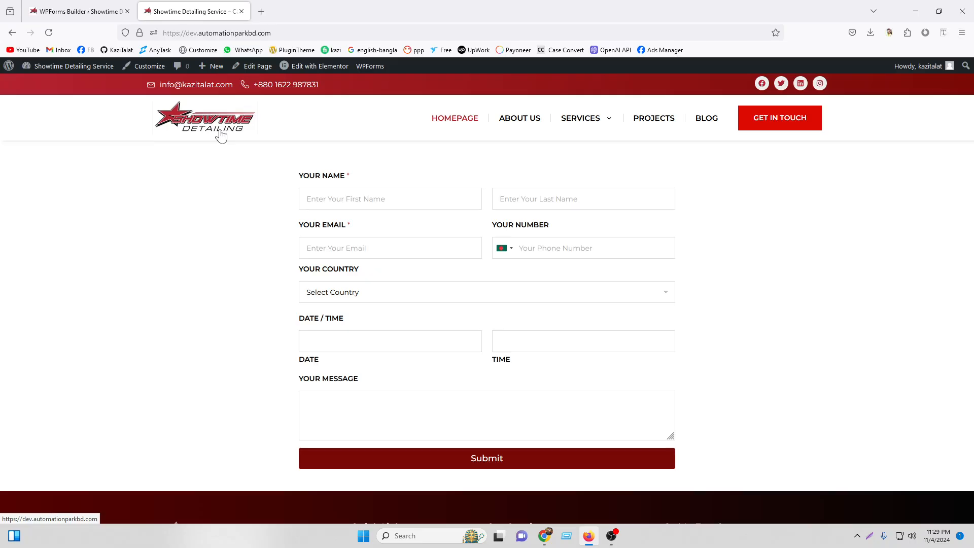
left_click(358, 194)
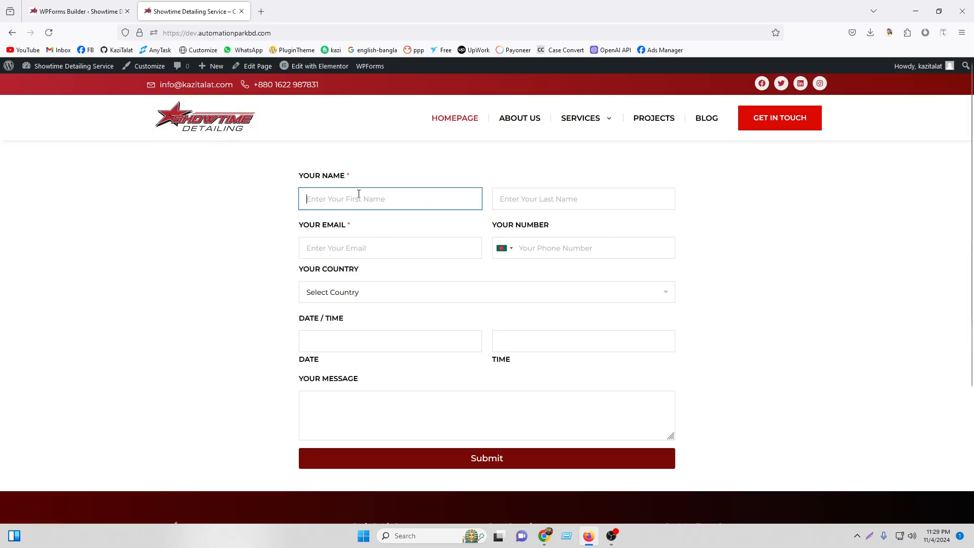